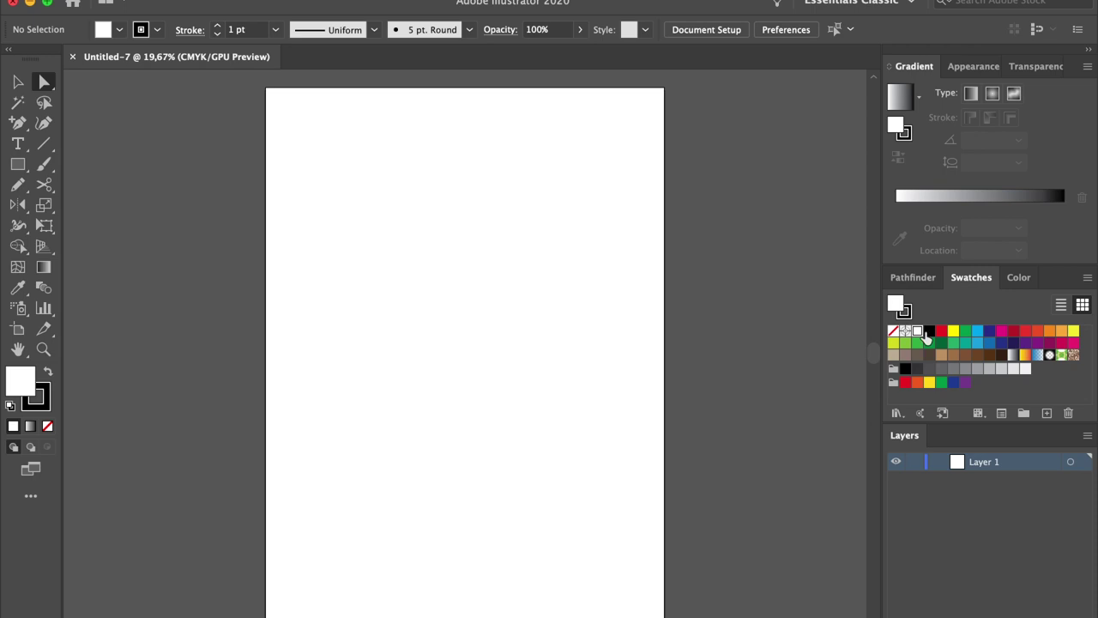
# Step: Delete all the default swatches and color groups from the document
pyautogui.keyDown('shift'); pyautogui.click(967, 382); pyautogui.keyUp('shift')
pyautogui.click(1069, 413)
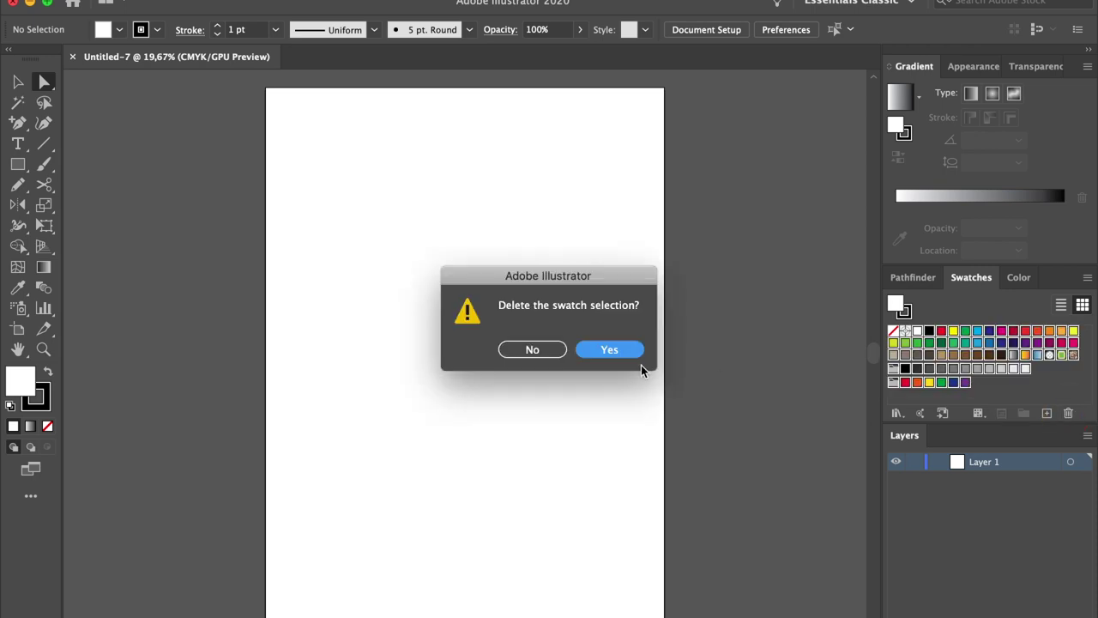
pyautogui.click(608, 349)
# Step: Load the Player-Palette.ai swatch library from the Desktop and add its color group to the document swatches
pyautogui.click(896, 414)
pyautogui.click(897, 379)
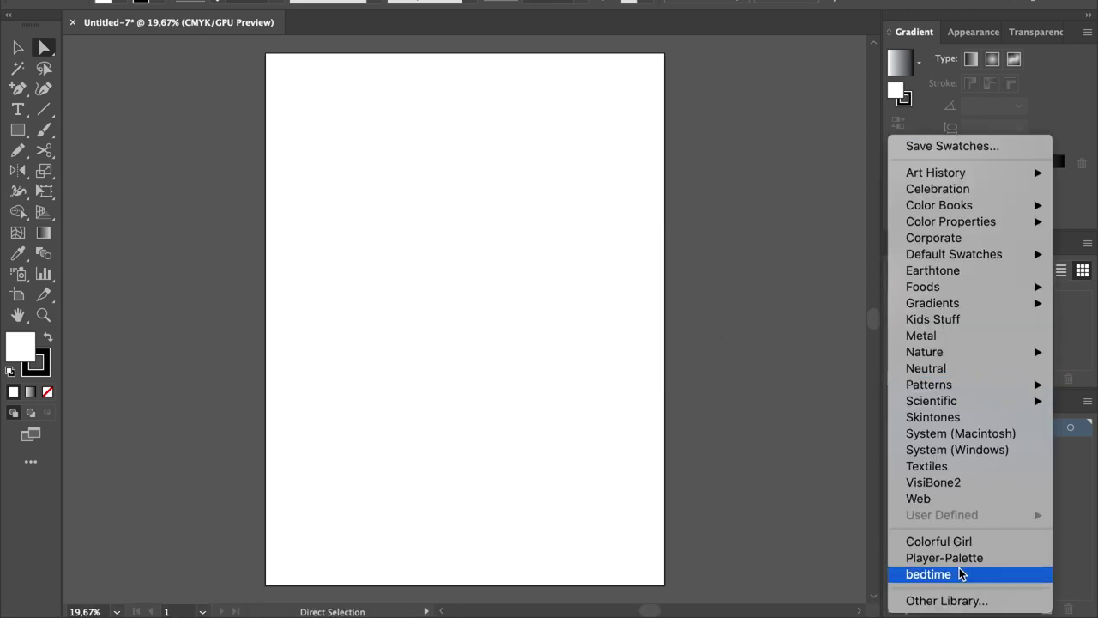
pyautogui.click(966, 597)
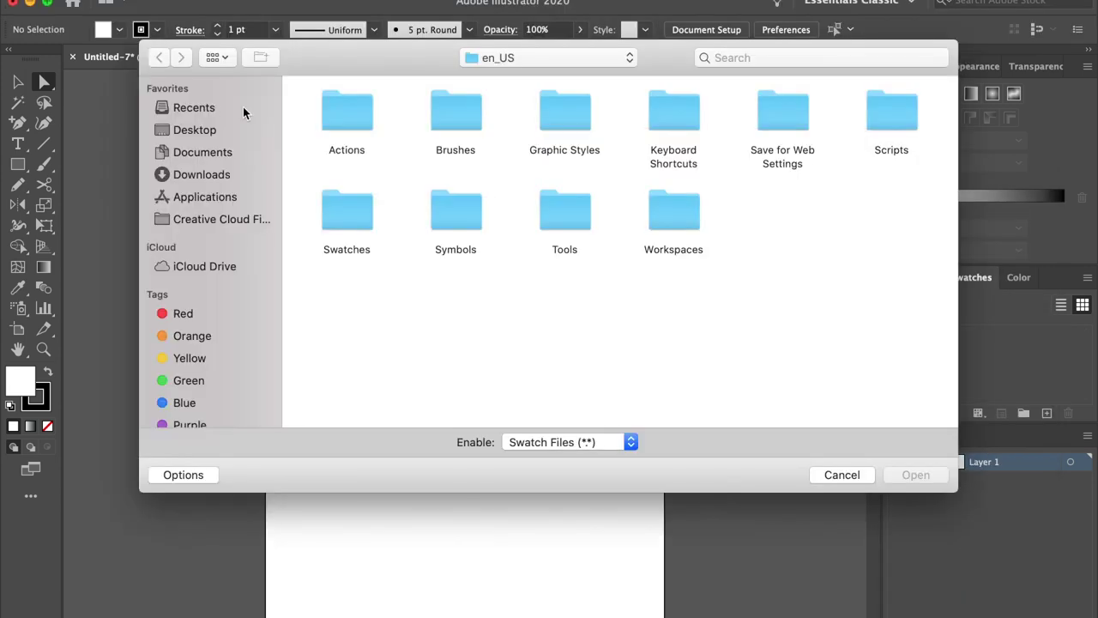
pyautogui.click(195, 129)
pyautogui.click(523, 119)
pyautogui.click(933, 473)
pyautogui.click(457, 341)
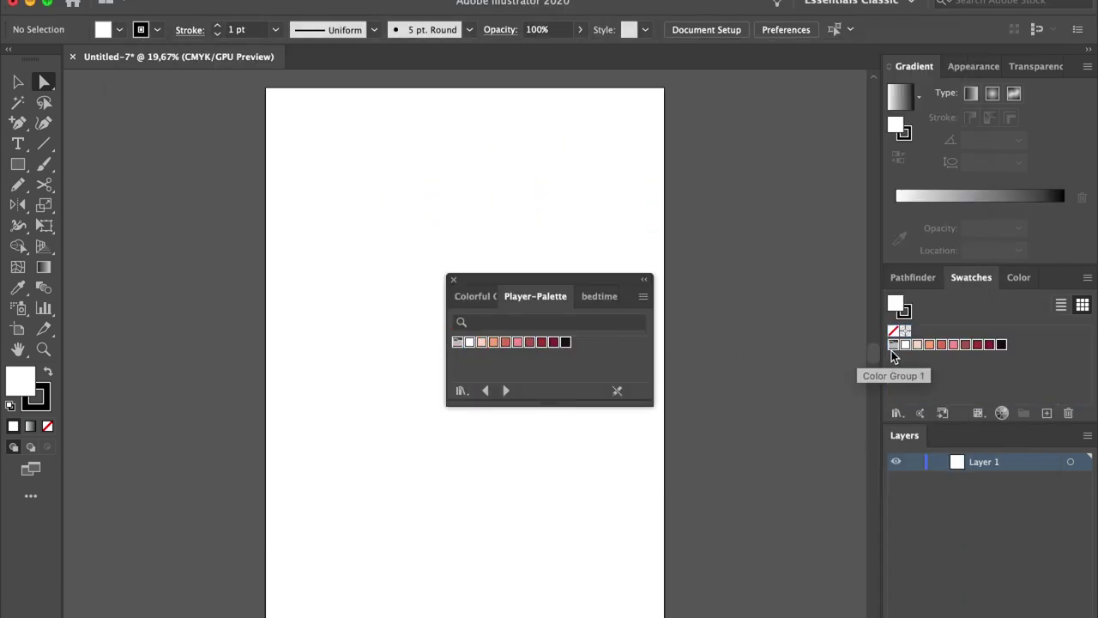
pyautogui.click(454, 279)
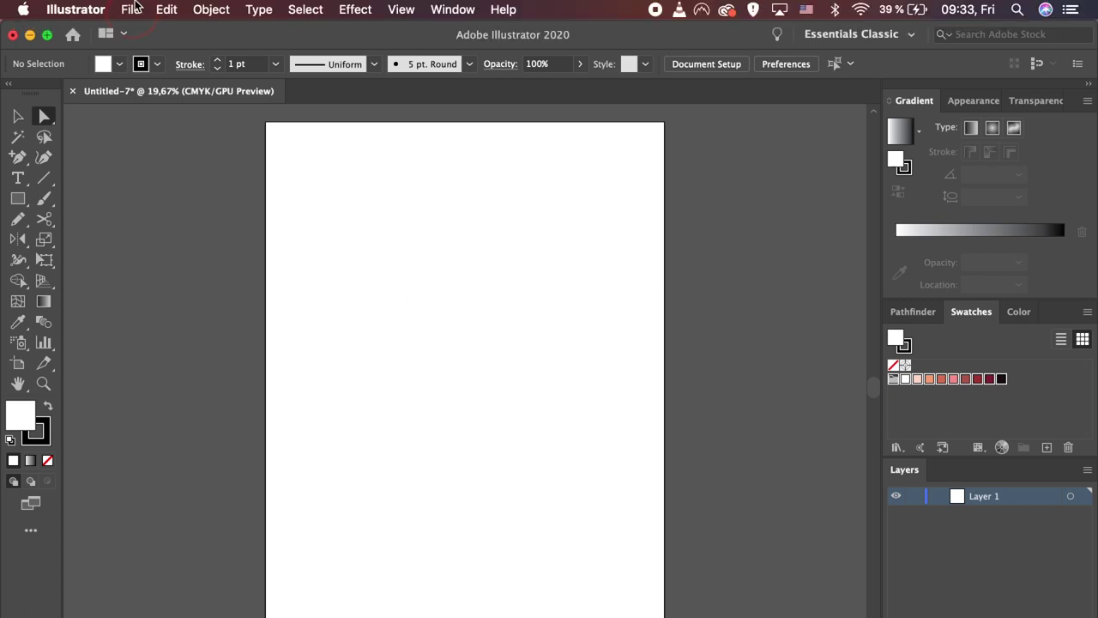
# Step: Place the sketch IMG_2824.jpg from the Desktop with its corner at the artboard's upper-left corner
pyautogui.click(131, 9)
pyautogui.click(206, 263)
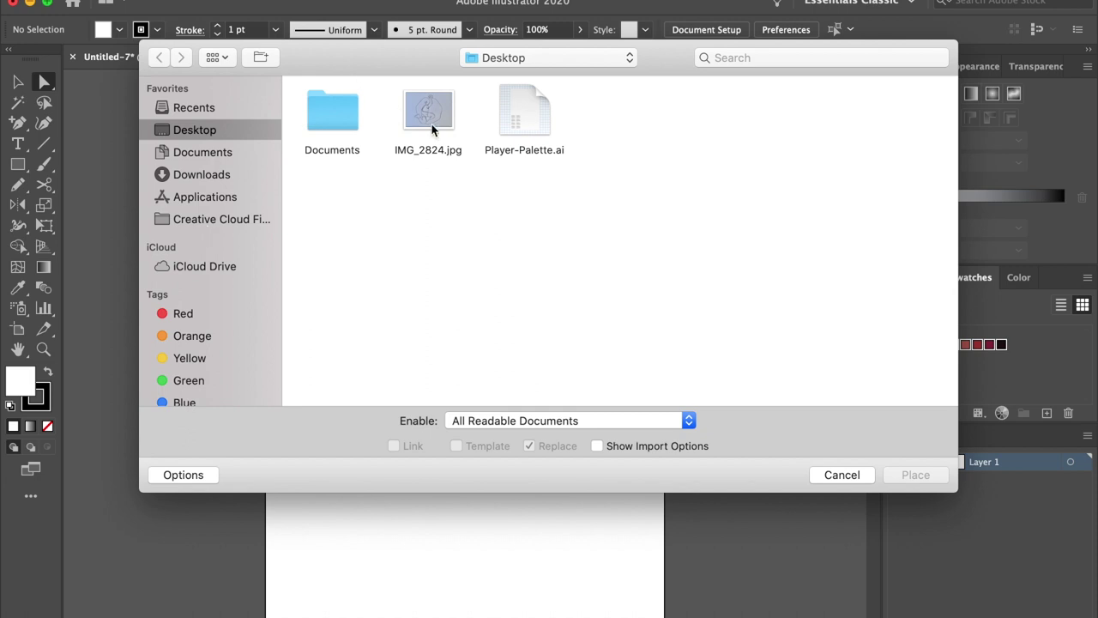
pyautogui.click(433, 129)
pyautogui.click(915, 475)
pyautogui.click(269, 90)
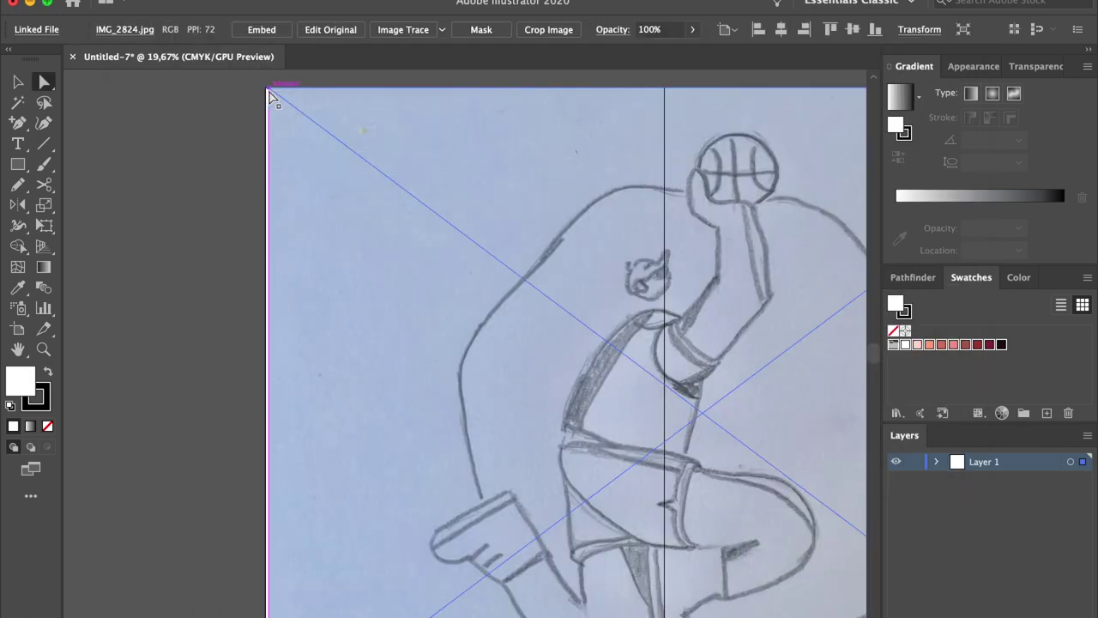
# Step: Scale the sketch down proportionally to nearly the artboard's width and center it on the artboard both ways
pyautogui.press('super+minus')
pyautogui.press('super+minus')
pyautogui.press('super+minus')
pyautogui.press('v')
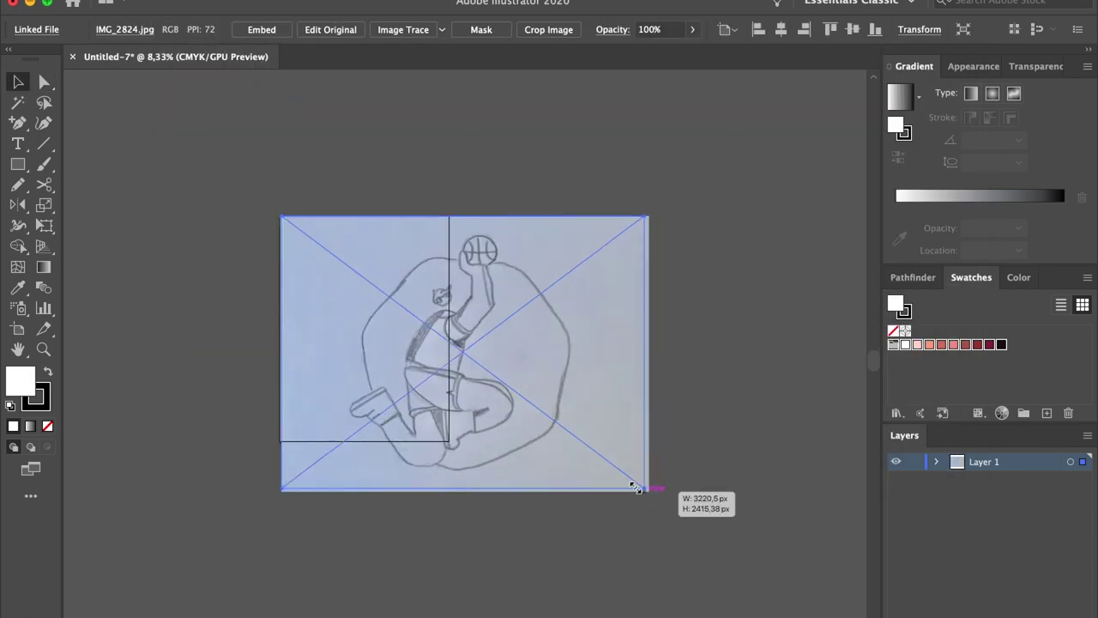
pyautogui.moveTo(637, 488); pyautogui.dragTo(459, 410)
pyautogui.click(859, 30)
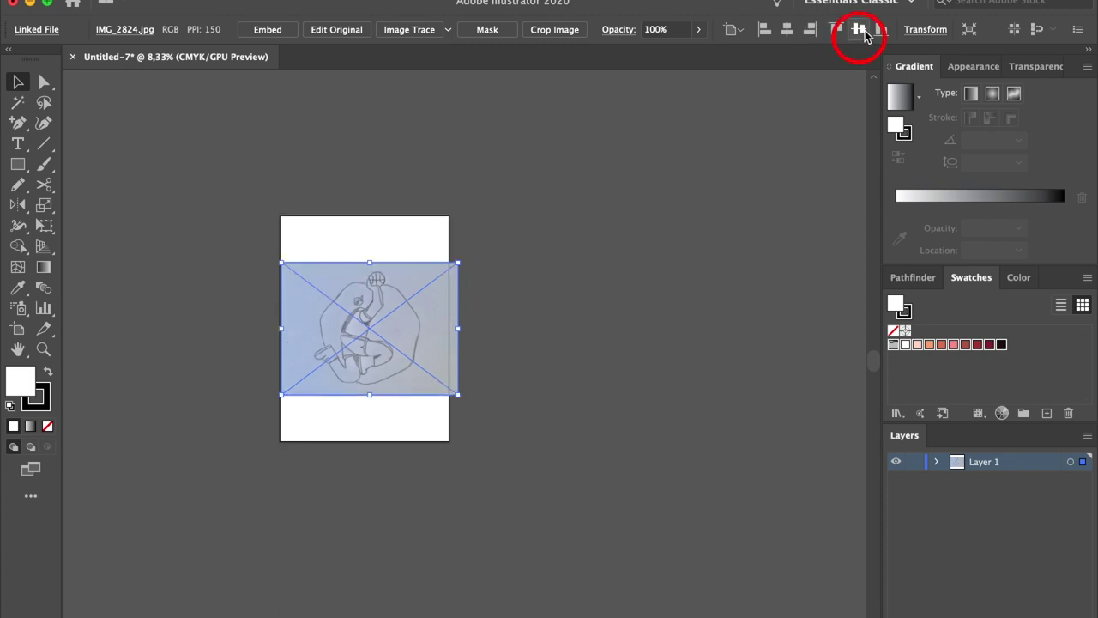
pyautogui.click(790, 32)
# Step: Enlarge the sketch slightly from its center and lock the linked image in Layer 1
pyautogui.moveTo(457, 394); pyautogui.dragTo(479, 414)
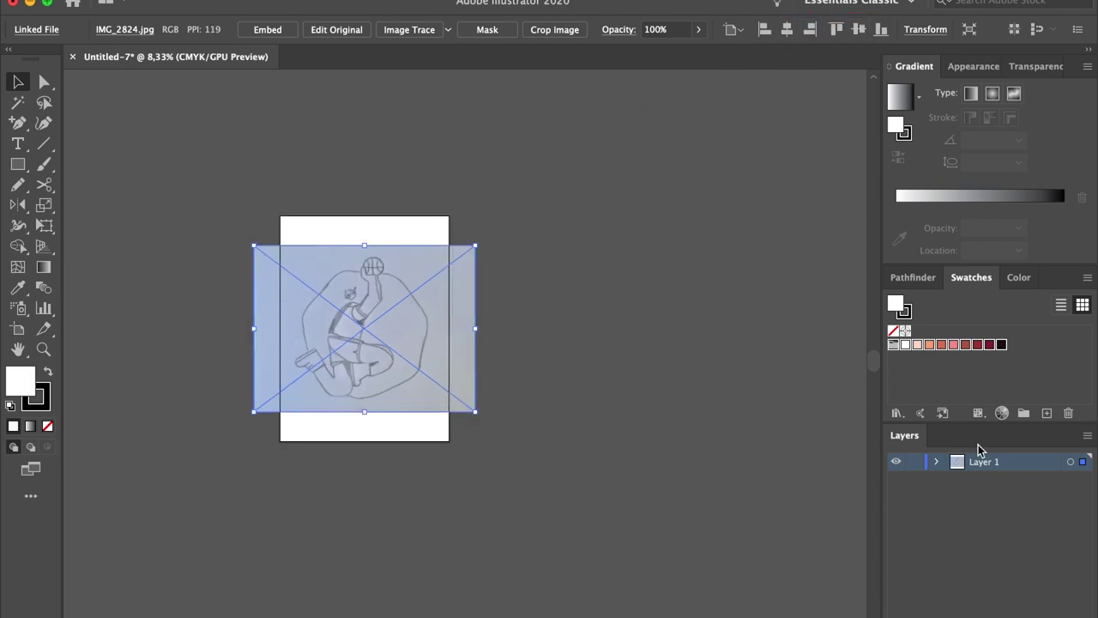
pyautogui.click(937, 464)
pyautogui.click(914, 480)
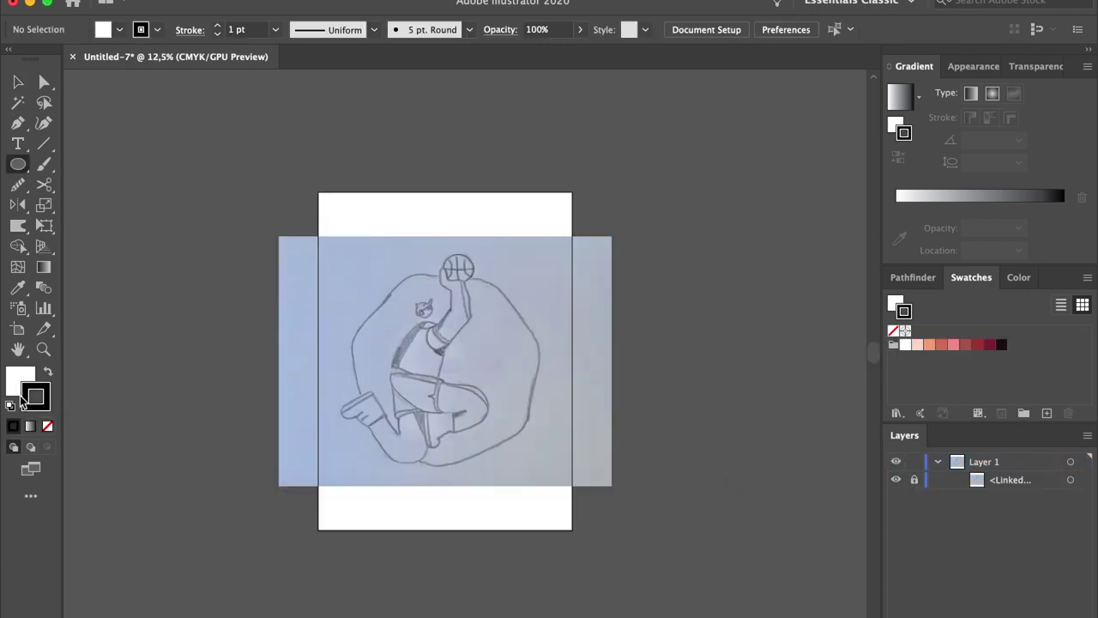
# Step: Set the drawing colors to no fill and a crimson stroke
pyautogui.click(47, 426)
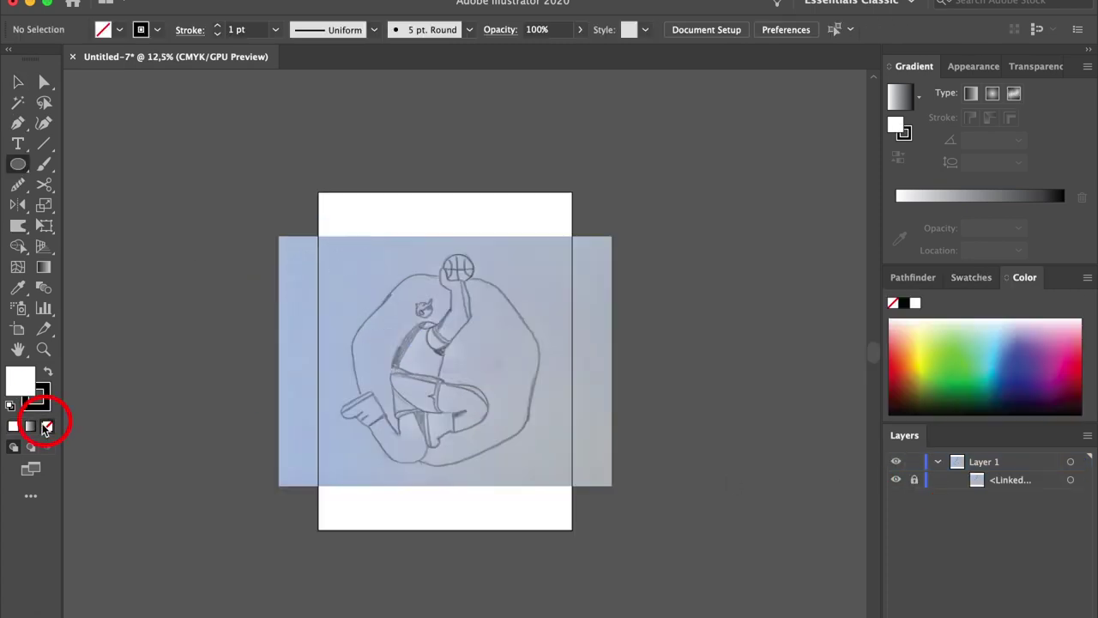
pyautogui.doubleClick(41, 396)
pyautogui.moveTo(624, 233); pyautogui.dragTo(646, 191)
pyautogui.click(856, 186)
# Step: Trace the player's head with a circle and add a smaller circle over the sketched ear
pyautogui.press('super+plus')
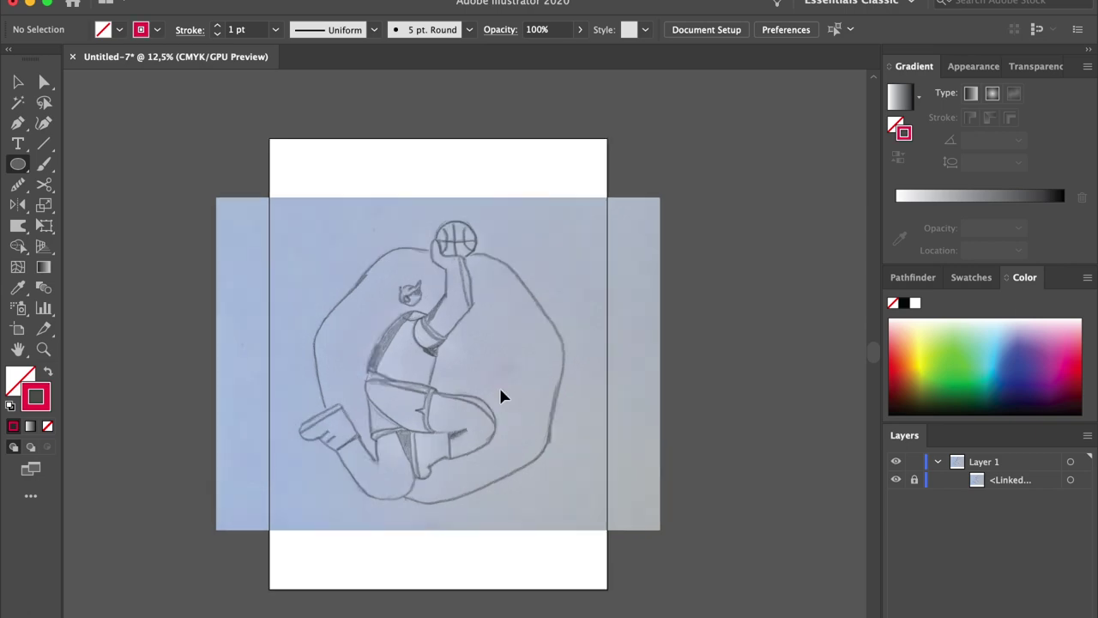
pyautogui.scroll(10, 501, 396)
pyautogui.moveTo(277, 248)
pyautogui.mouseDown()
pyautogui.moveTo(309, 257)
pyautogui.moveTo(391, 331)
pyautogui.moveTo(374, 331)
pyautogui.mouseUp()
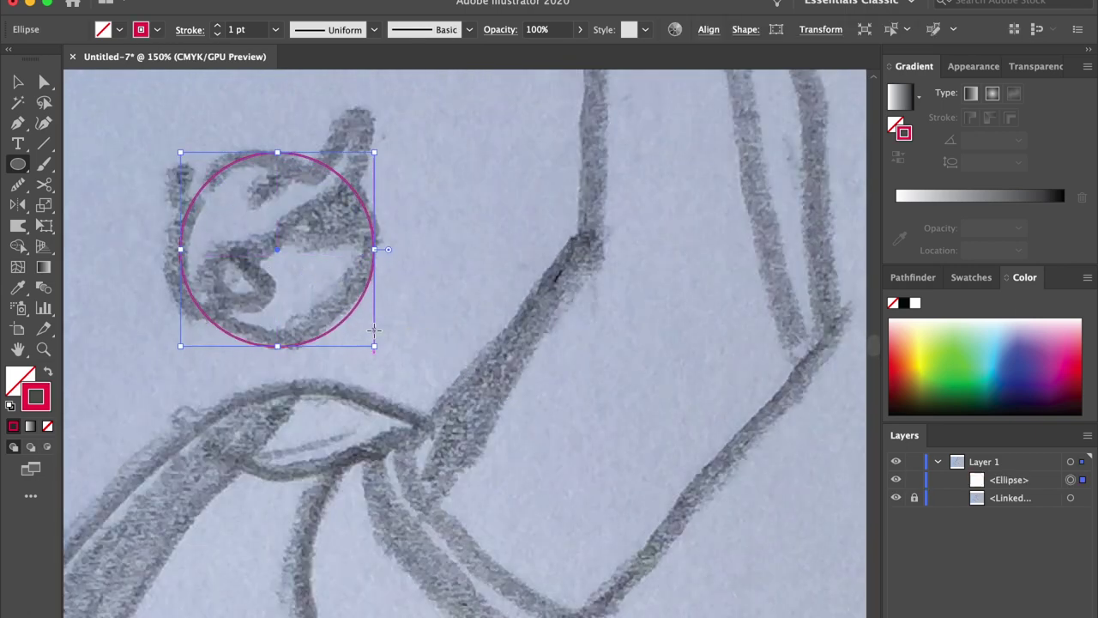
pyautogui.hscroll(-3, 375, 330)
pyautogui.scroll(1, 374, 329)
pyautogui.moveTo(310, 302); pyautogui.dragTo(342, 332)
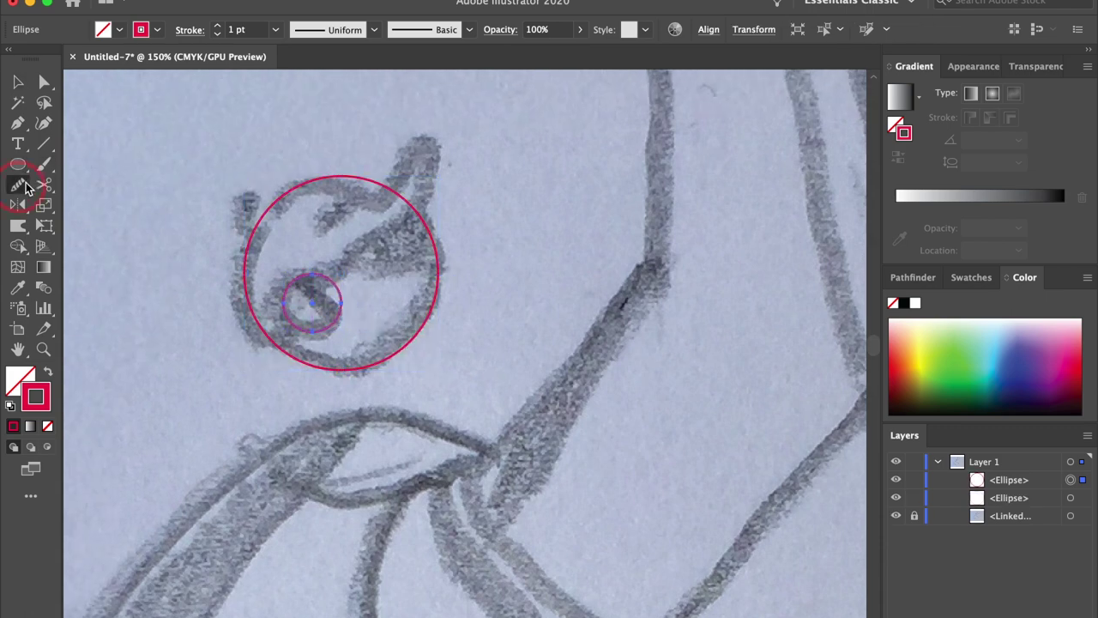
# Step: Trace the curved tip rising from the head with a freehand Pencil path that ends on the head circle
pyautogui.click(17, 184)
pyautogui.click(86, 206)
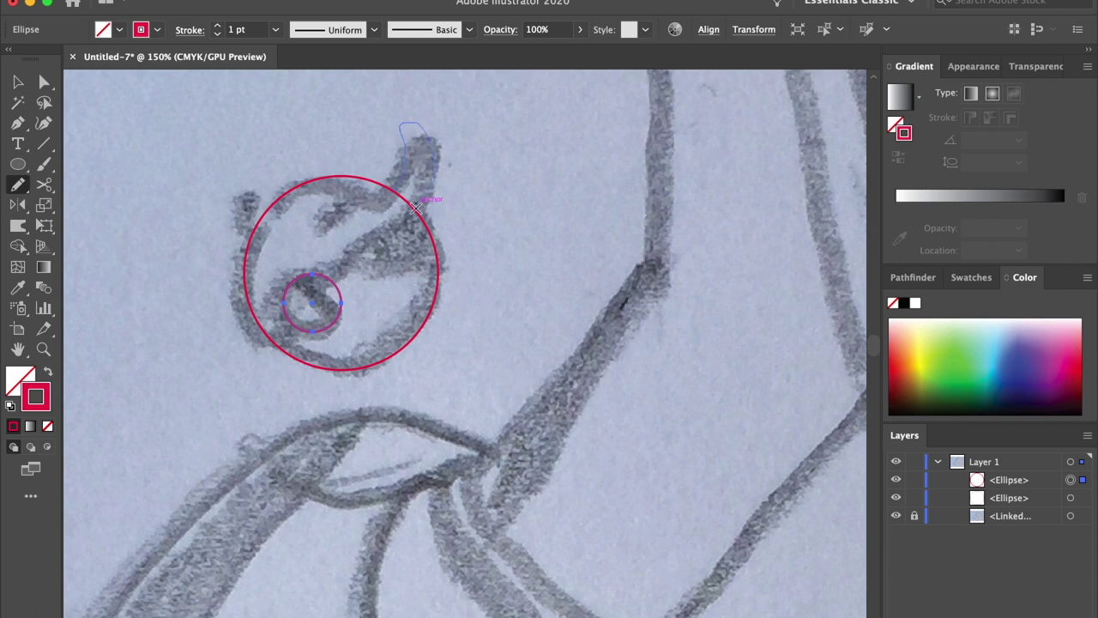
pyautogui.moveTo(416, 207); pyautogui.dragTo(465, 202)
# Step: Extend the curved path with the Pen tool diagonally across the head and around its outside to form a closed hair shape
pyautogui.click(19, 124)
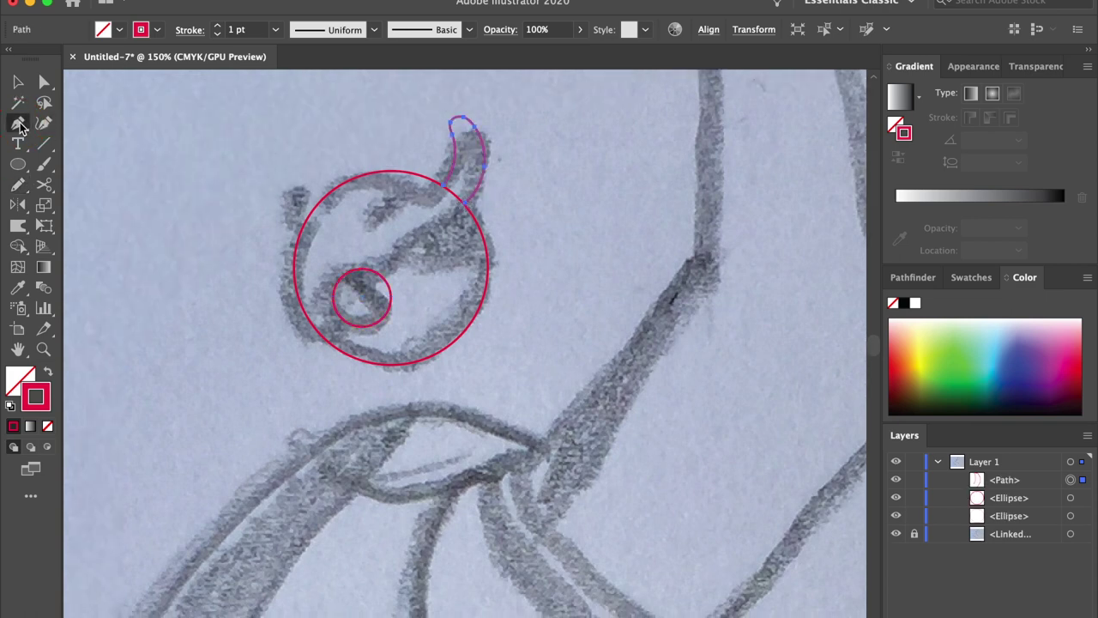
pyautogui.click(465, 202)
pyautogui.click(295, 339)
pyautogui.click(256, 170)
pyautogui.click(391, 130)
pyautogui.click(443, 184)
# Step: Move the hair path's anchor at the inner base of the curved tip exactly onto the head circle's edge
pyautogui.press('super+shift+a')
pyautogui.press('a')
pyautogui.moveTo(443, 185); pyautogui.dragTo(513, 315)
pyautogui.click(513, 315)
pyautogui.press('super+=')
pyautogui.press('super+=')
pyautogui.press('super+=')
pyautogui.press('super+=')
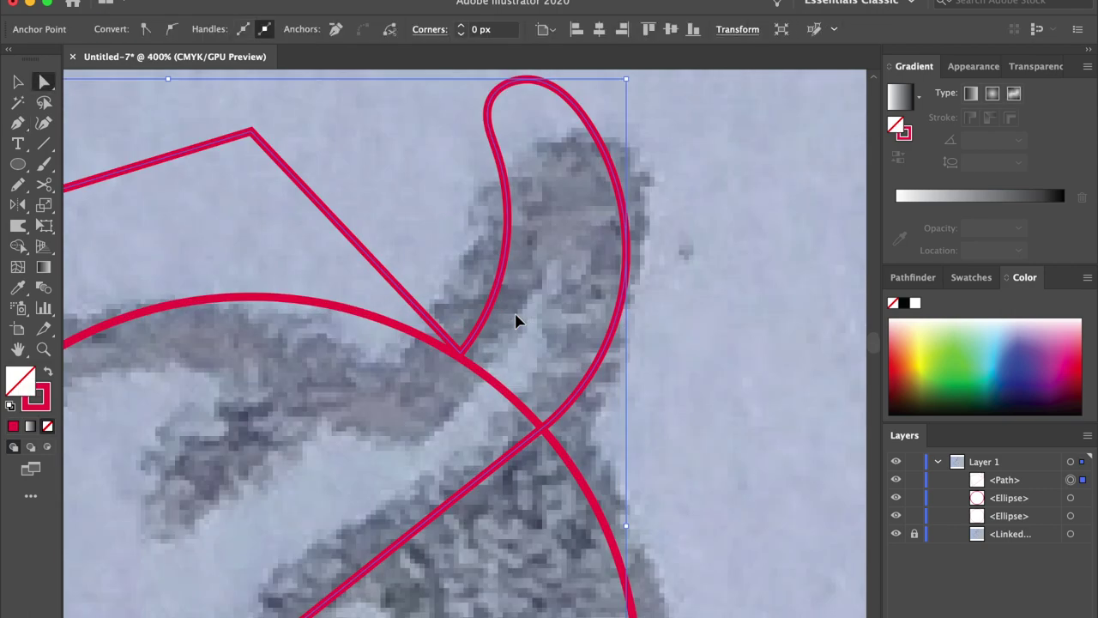
pyautogui.press('super+=')
pyautogui.press('super+=')
pyautogui.press('super+=')
pyautogui.press('super+=')
pyautogui.moveTo(466, 348); pyautogui.dragTo(466, 363)
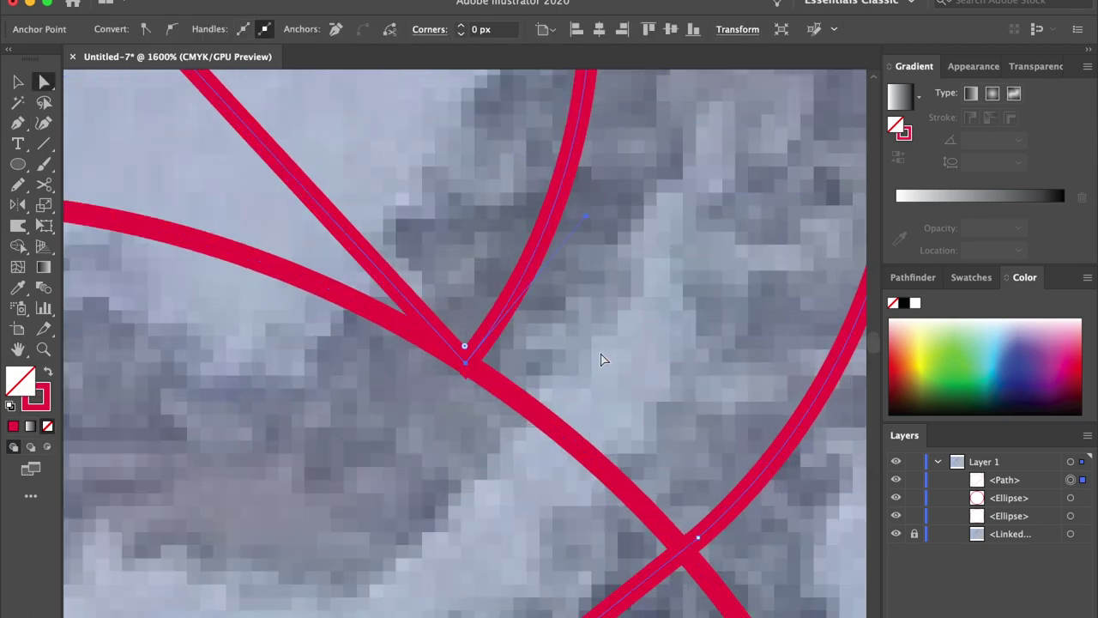
pyautogui.click(601, 359)
# Step: Fill the hair path and head circle, and remove the hair area outside the circle with the Shape Builder
pyautogui.press('super+minus')
pyautogui.press('super+minus')
pyautogui.press('super+minus')
pyautogui.press('super+minus')
pyautogui.press('super+minus')
pyautogui.press('super+minus')
pyautogui.press('v')
pyautogui.click(479, 255)
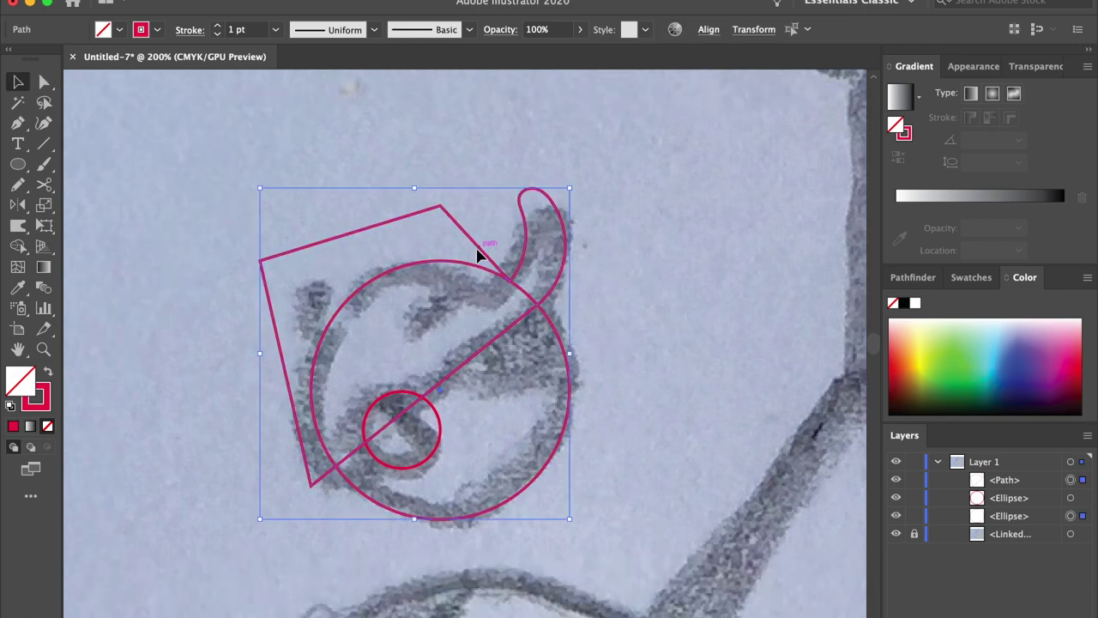
pyautogui.hotkey('shift', 'x')
pyautogui.hotkey('shift', 'm')
pyautogui.click(283, 274)
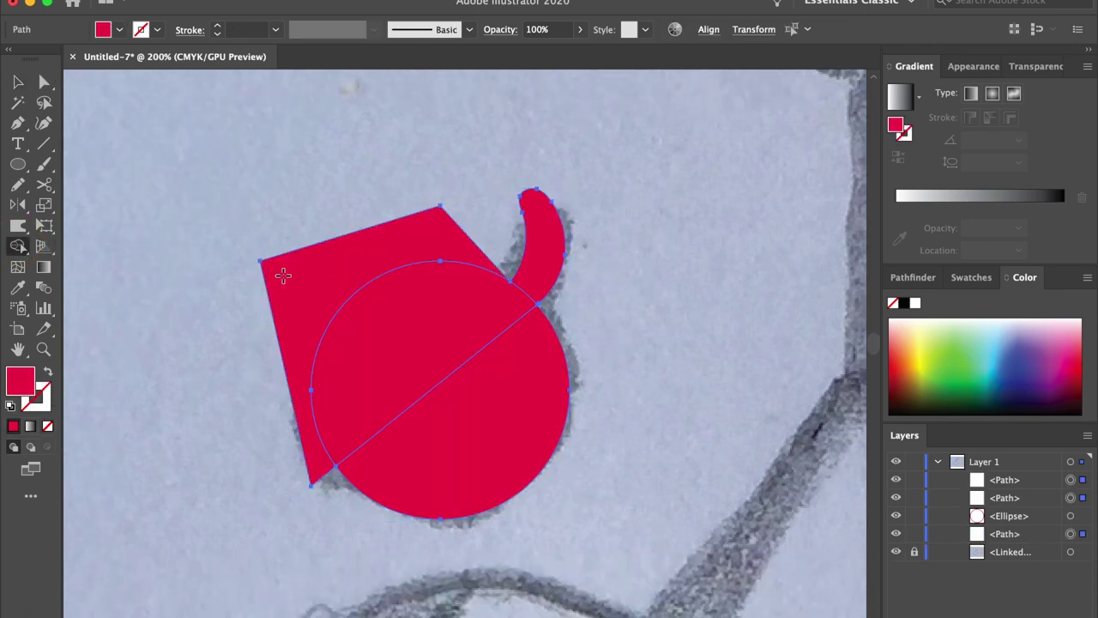
pyautogui.keyDown('alt'); pyautogui.click(300, 291); pyautogui.keyUp('alt')
# Step: Turn the filled shapes back into outlines and draw a small circle on the head's edge opposite the curved tip
pyautogui.press('v')
pyautogui.click(549, 320)
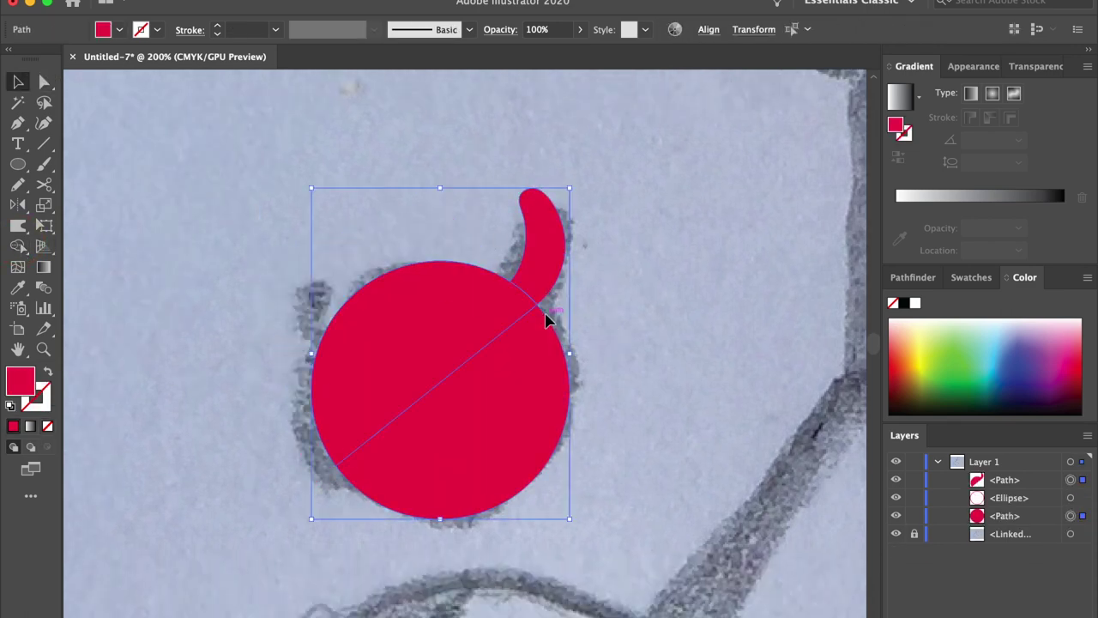
pyautogui.hotkey('shift', 'x')
pyautogui.click(588, 289)
pyautogui.click(20, 168)
pyautogui.moveTo(326, 318)
pyautogui.mouseDown()
pyautogui.moveTo(369, 339)
pyautogui.moveTo(359, 344)
pyautogui.mouseUp()
pyautogui.press('v')
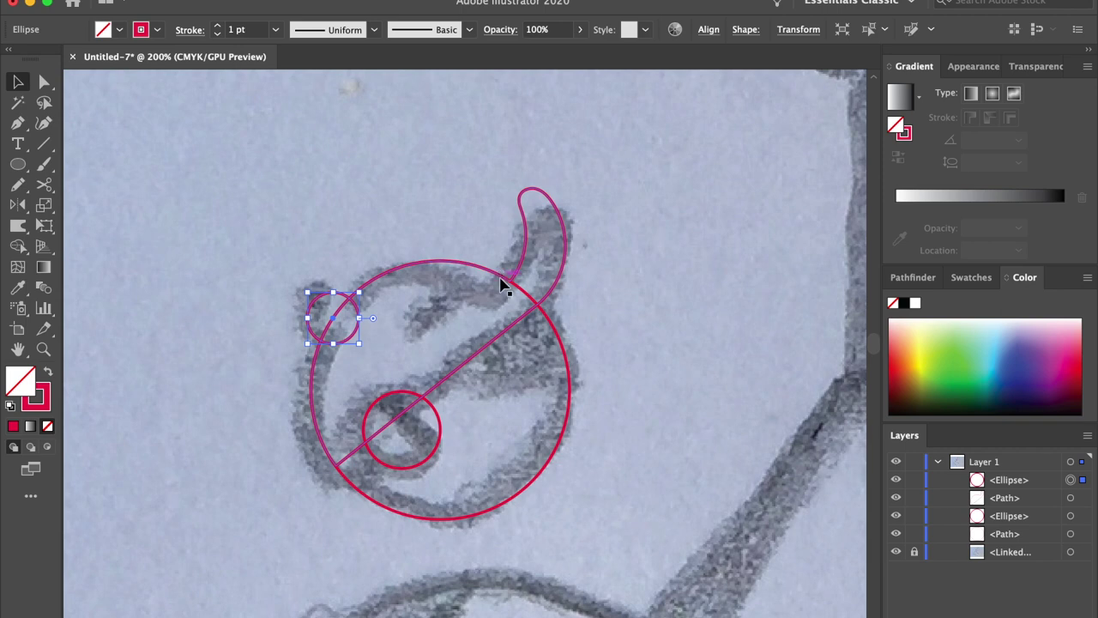
# Step: Unite the small edge circle with the hair shape and fill the result with the dark red swatch
pyautogui.keyDown('shift'); pyautogui.click(502, 286); pyautogui.keyUp('shift')
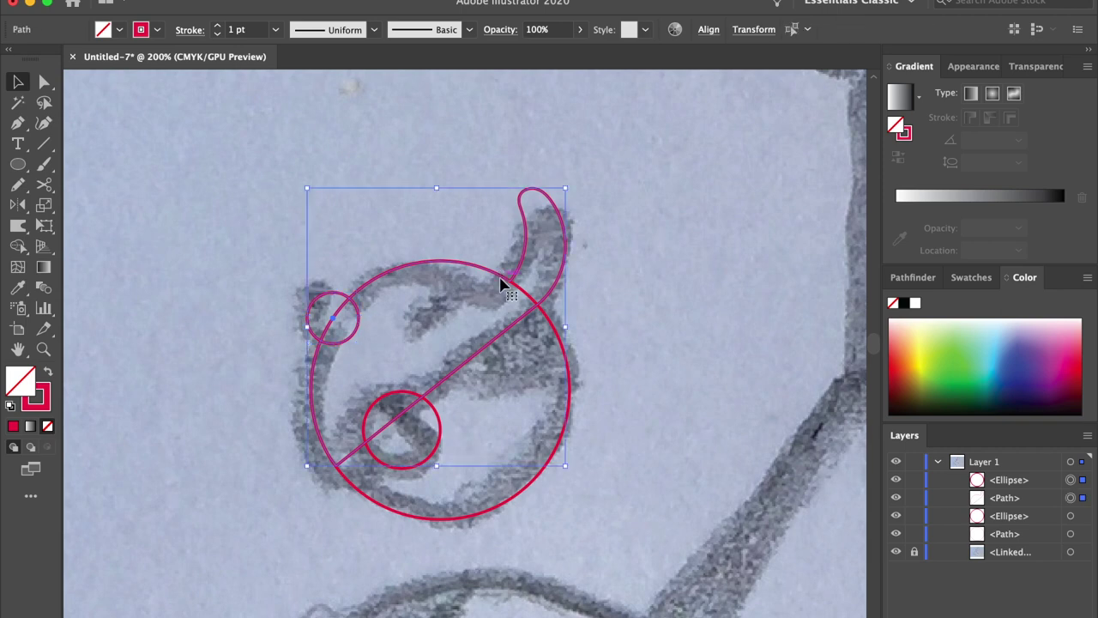
pyautogui.hotkey('shift', 'x')
pyautogui.click(927, 290)
pyautogui.click(897, 323)
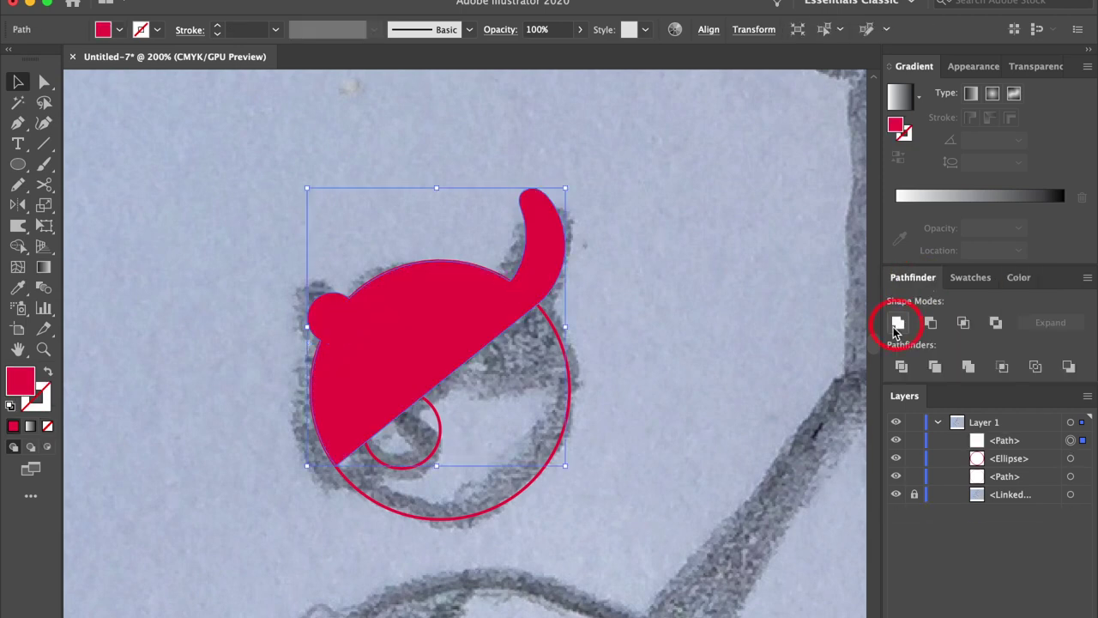
pyautogui.click(972, 278)
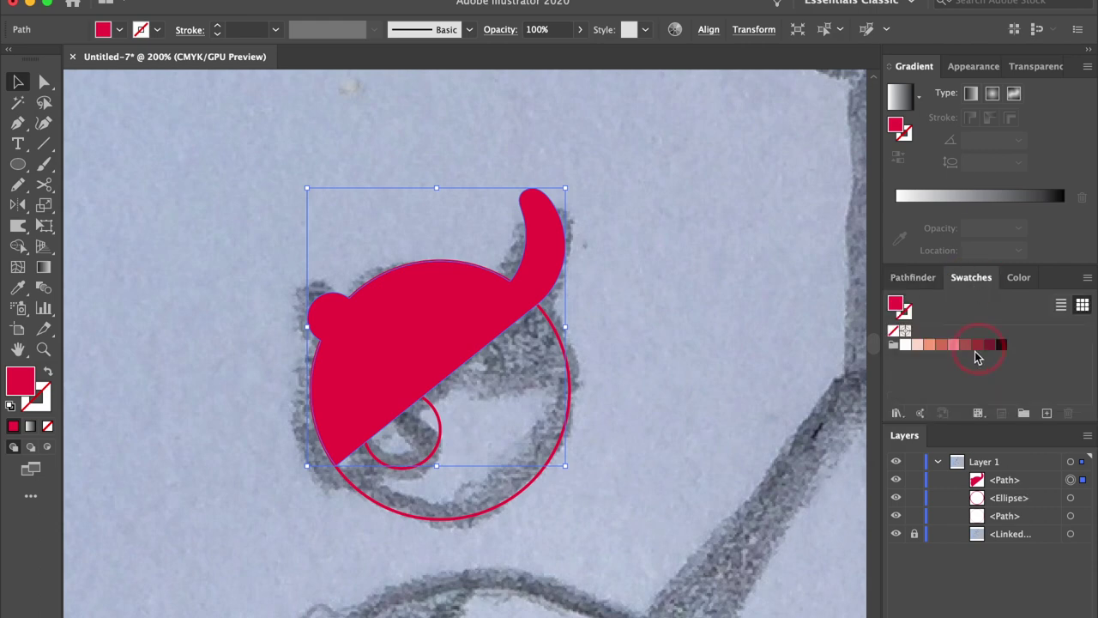
pyautogui.click(478, 453)
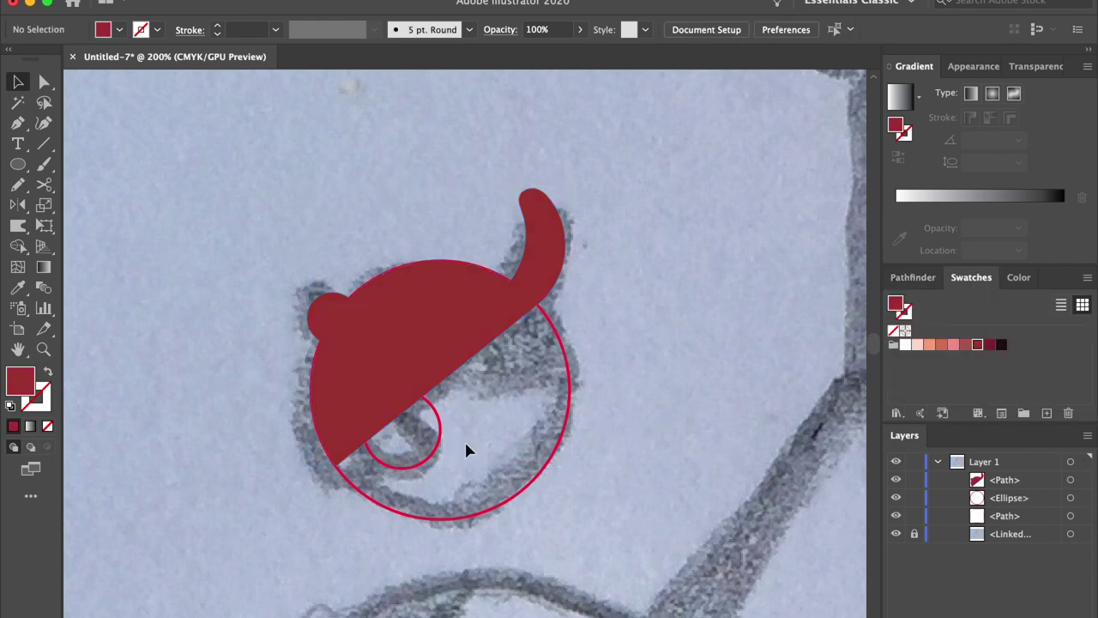
# Step: Fill the head and ear circles with the light orange swatch, without a stroke
pyautogui.click(446, 449)
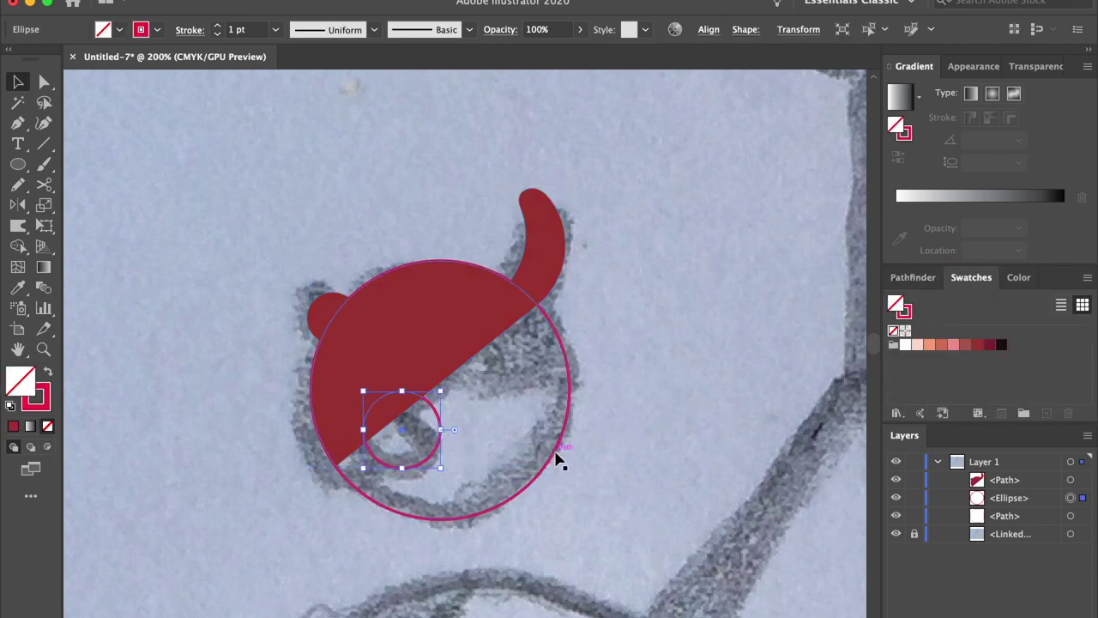
pyautogui.keyDown('shift'); pyautogui.click(556, 459); pyautogui.keyUp('shift')
pyautogui.hotkey('shift', 'x')
pyautogui.click(930, 344)
pyautogui.click(652, 404)
# Step: Bring the ear circle to the front, above the hair shape
pyautogui.click(413, 447)
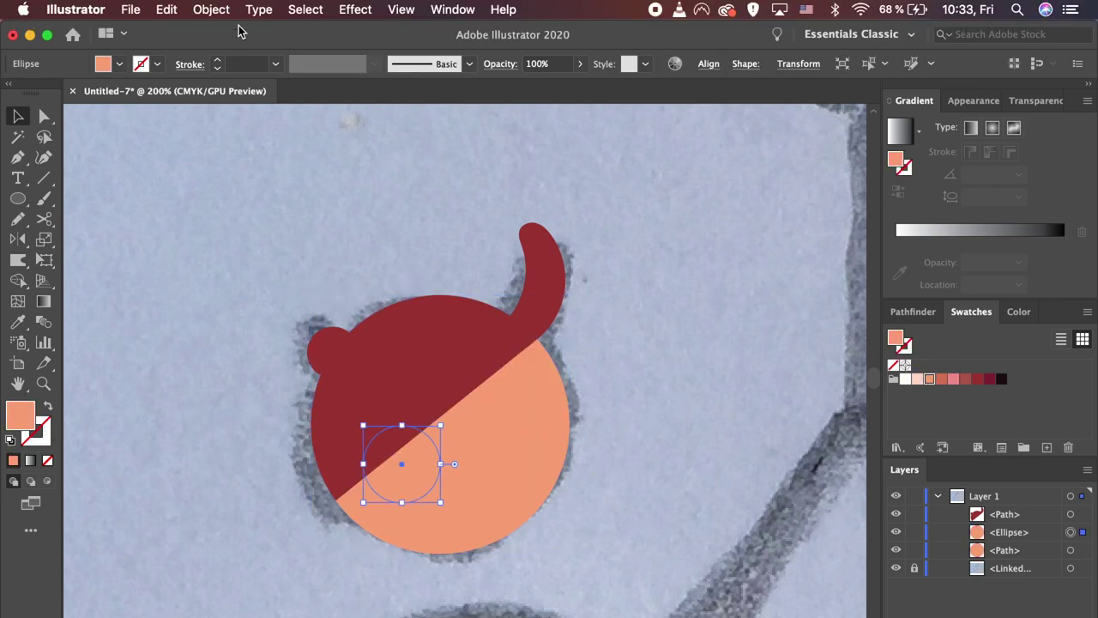
pyautogui.click(222, 8)
pyautogui.moveTo(224, 47)
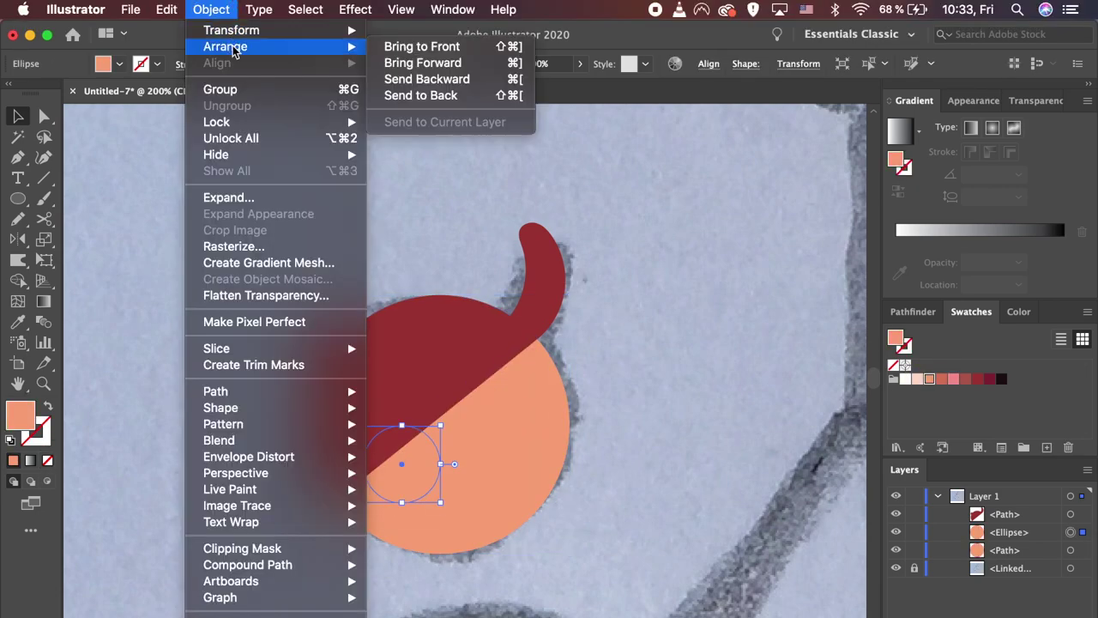
pyautogui.click(416, 46)
pyautogui.click(599, 268)
# Step: Draw a small rectangle above the head and fill it with the pale pink swatch
pyautogui.moveTo(18, 164); pyautogui.dragTo(86, 160)
pyautogui.moveTo(318, 136); pyautogui.dragTo(396, 167)
pyautogui.press('v')
pyautogui.click(918, 345)
# Step: Rotate the pale pink rectangle so that it runs parallel to the hair's diagonal edge
pyautogui.click(211, 10)
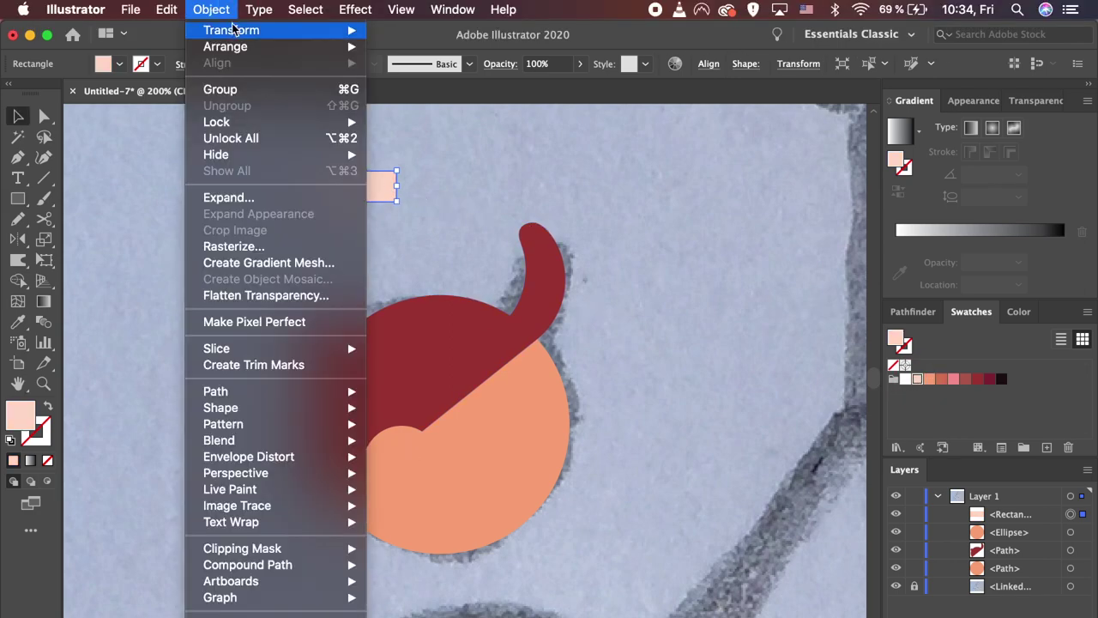
pyautogui.moveTo(233, 29)
pyautogui.click(434, 78)
pyautogui.hotkey('shift', 'Up')
pyautogui.press('Return')
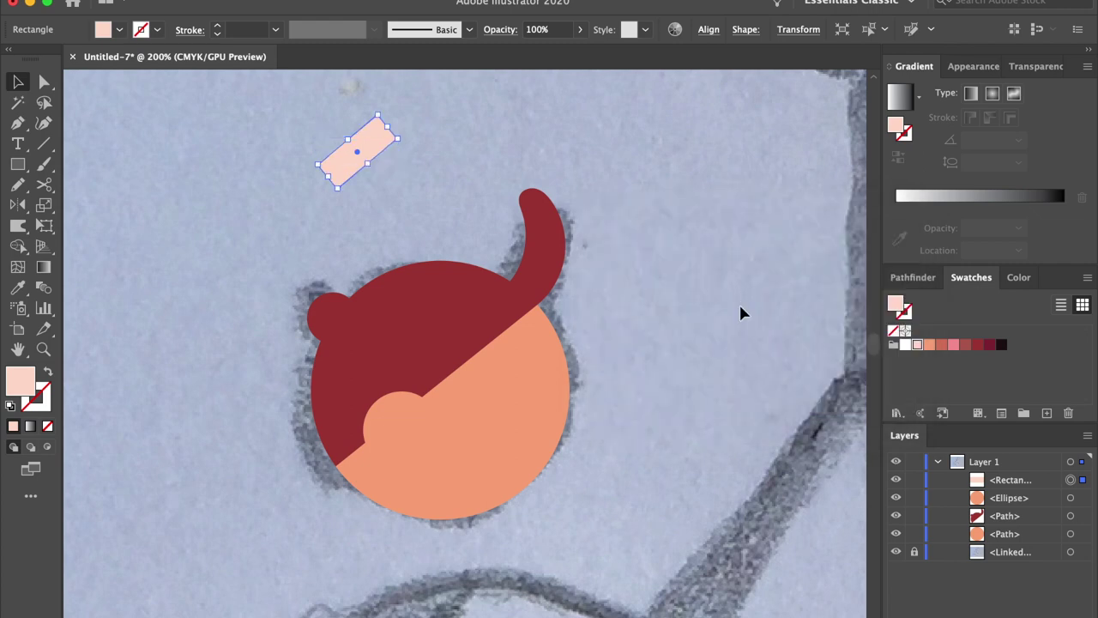
# Step: Move the pale pink rectangle onto the hair beside the curved tip and trim off the part outside the hair's edge
pyautogui.moveTo(377, 150); pyautogui.dragTo(491, 279)
pyautogui.keyDown('shift'); pyautogui.click(499, 319); pyautogui.keyUp('shift')
pyautogui.click(18, 246)
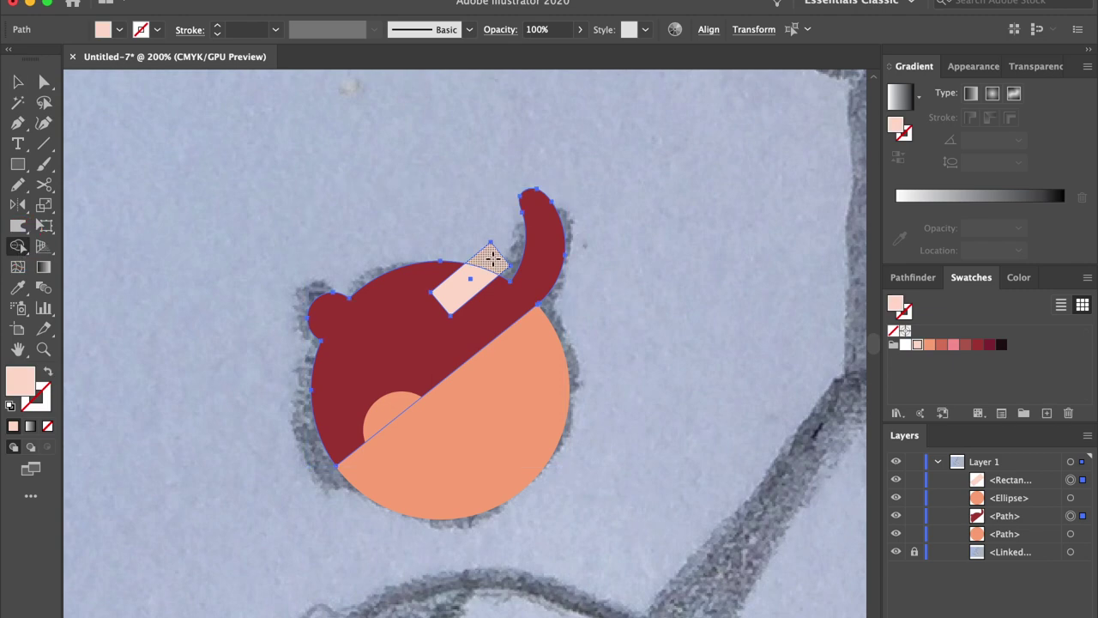
pyautogui.click(490, 260)
pyautogui.press('a')
pyautogui.click(496, 254)
pyautogui.press('Delete')
pyautogui.press('v')
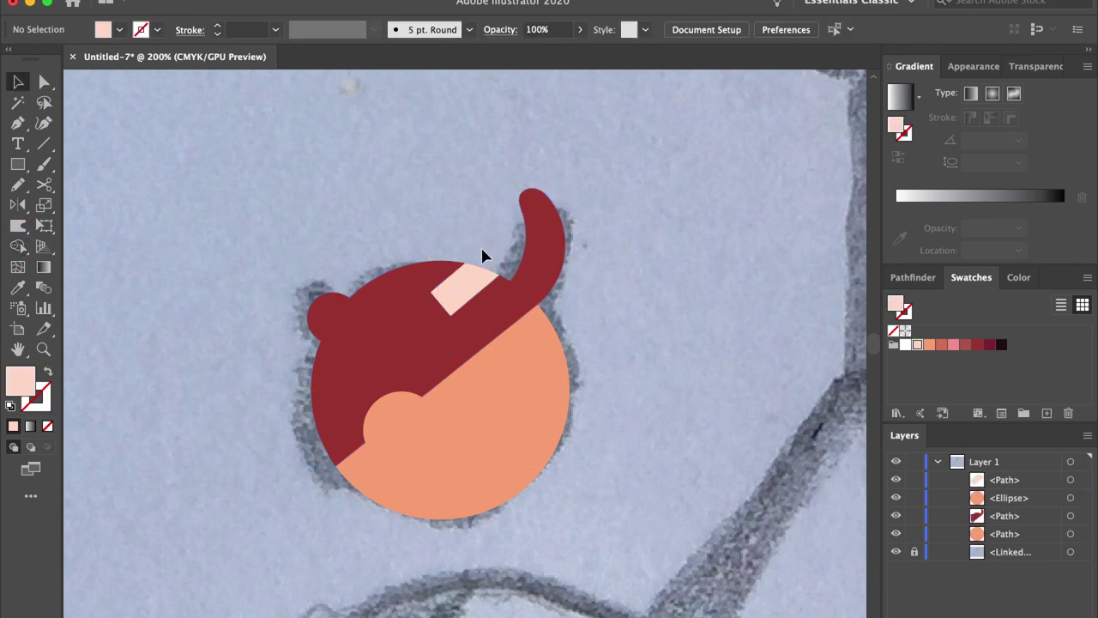
# Step: Group the pale pink strip with the dark red hair shape
pyautogui.click(471, 298)
pyautogui.keyDown('shift'); pyautogui.click(393, 318); pyautogui.keyUp('shift')
pyautogui.hotkey('ctrl', 'g')
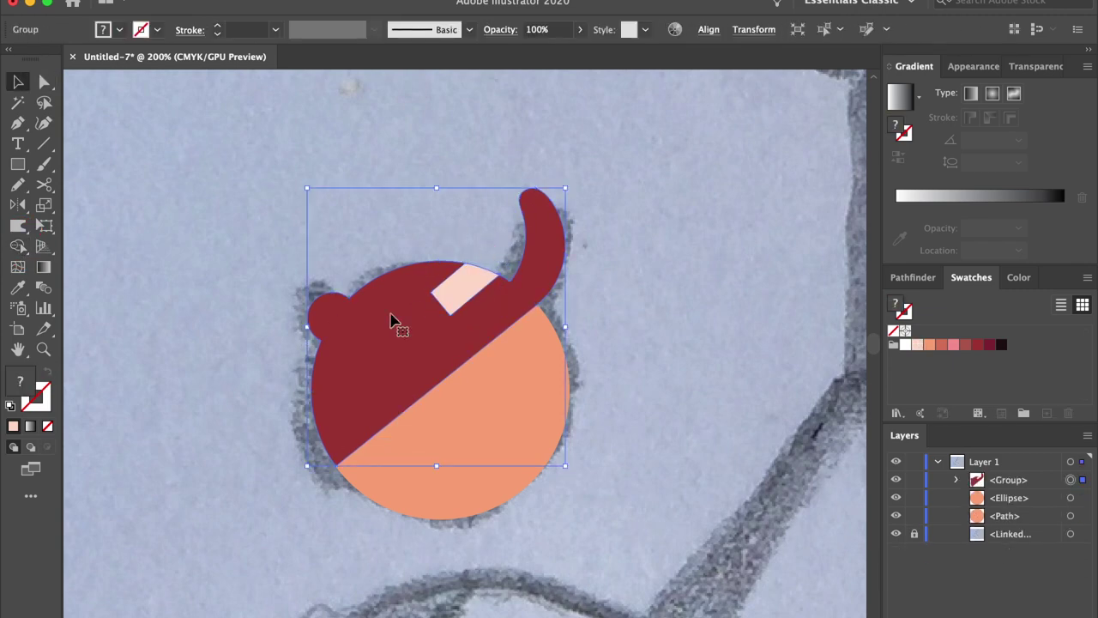
# Step: Bring the small orange ear circle in front of the dark red hair
pyautogui.click(427, 434)
pyautogui.hotkey('ctrl', 'shift', ']')
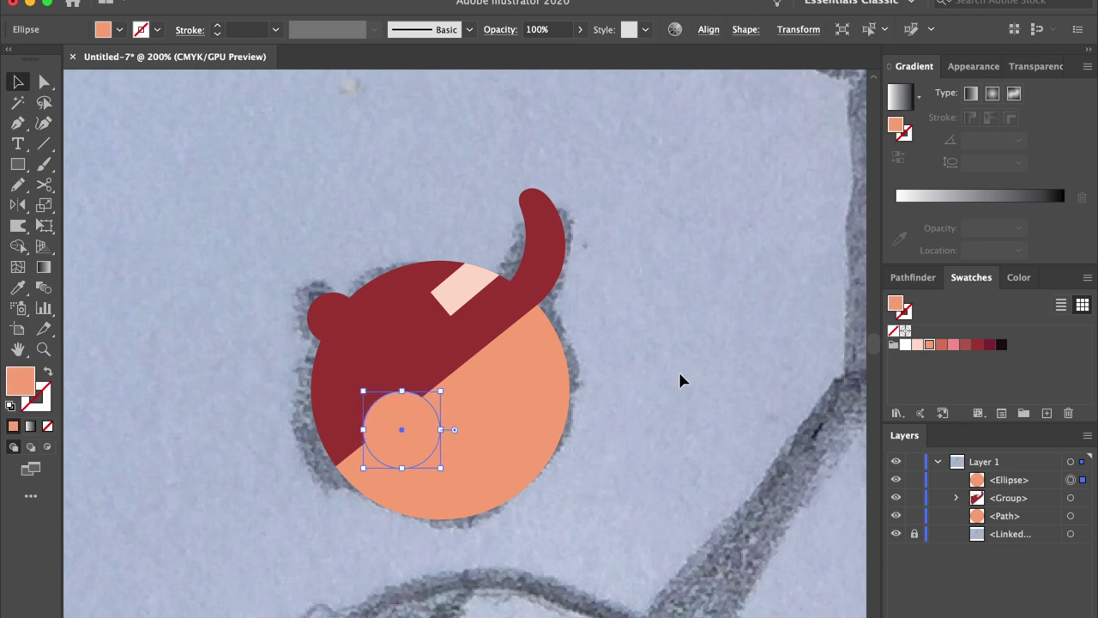
pyautogui.click(686, 380)
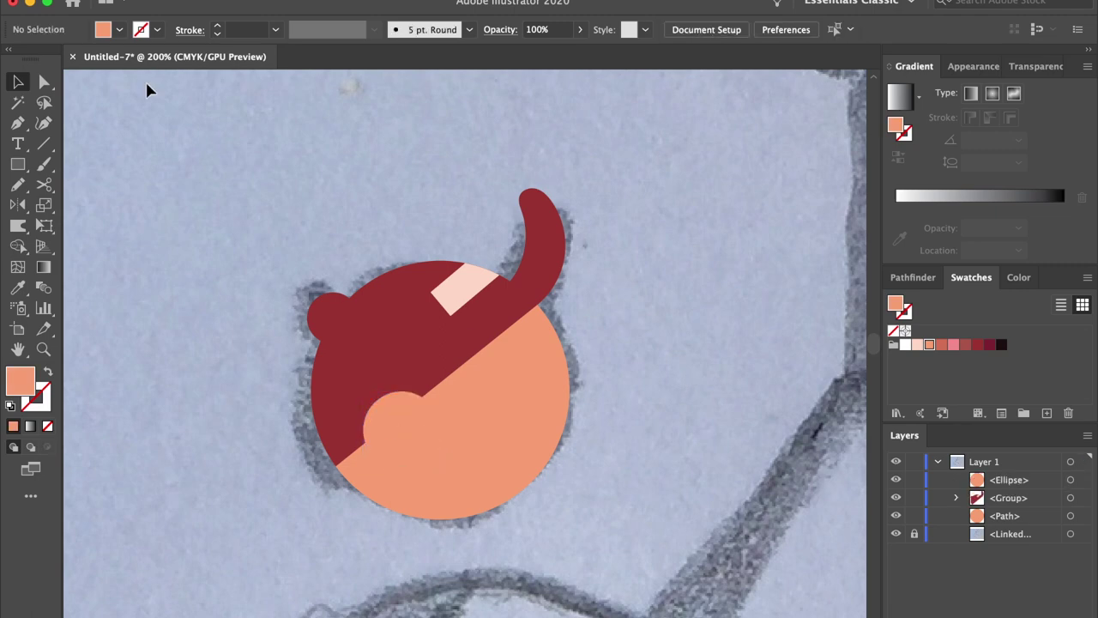
# Step: Draw a triangle from the point where ear and hairline meet to beyond the head's edge and fill it with the terracotta swatch
pyautogui.click(18, 124)
pyautogui.click(421, 396)
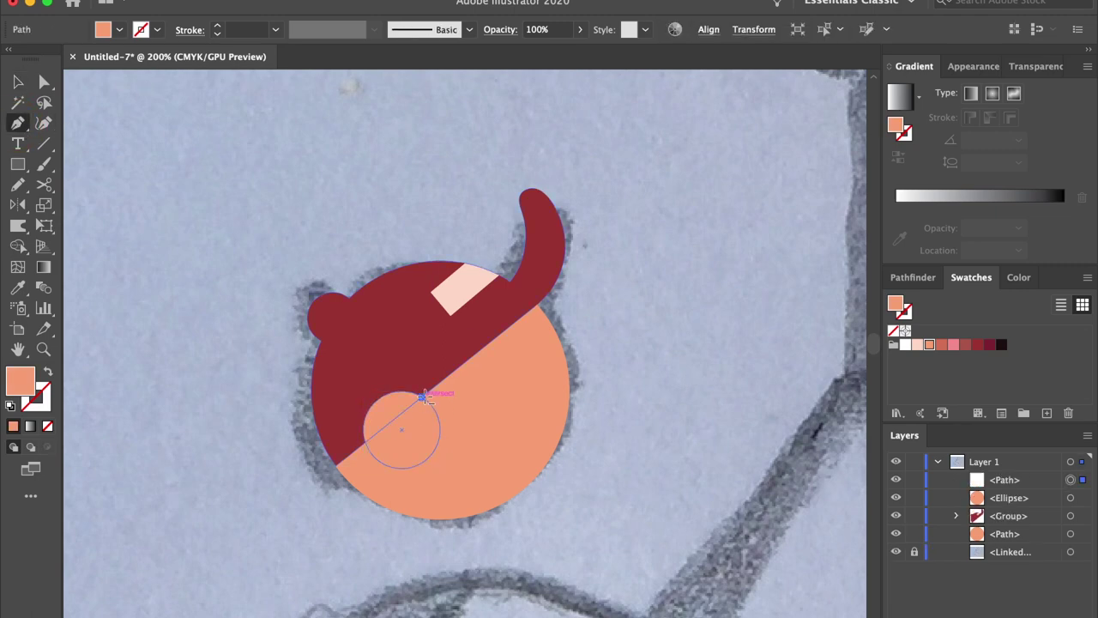
pyautogui.click(614, 355)
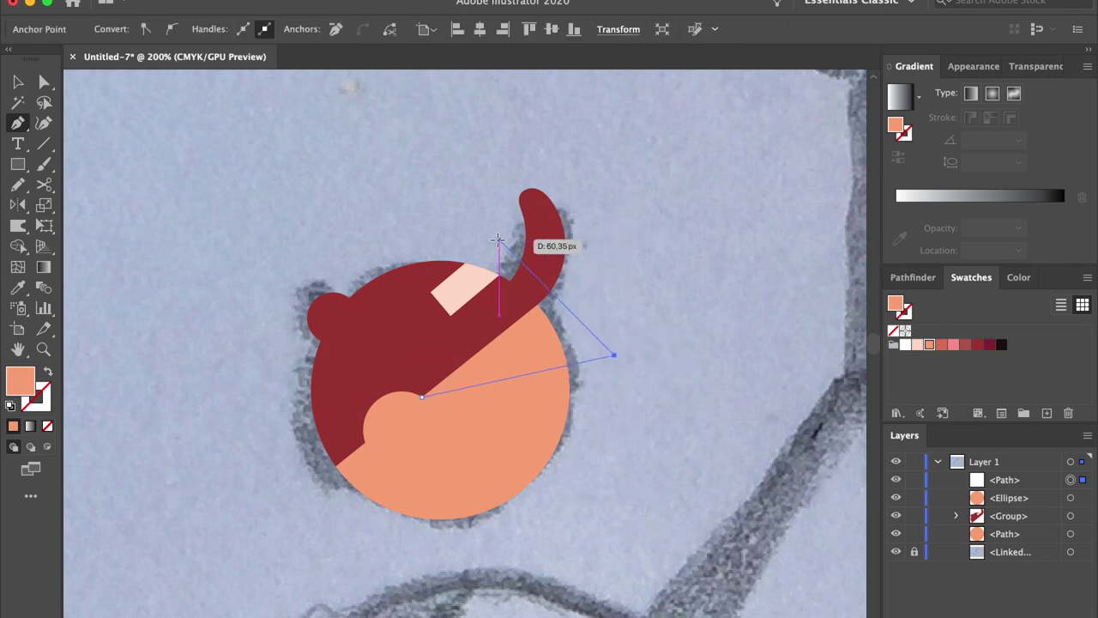
pyautogui.click(487, 237)
pyautogui.click(421, 396)
pyautogui.press('v')
pyautogui.click(941, 344)
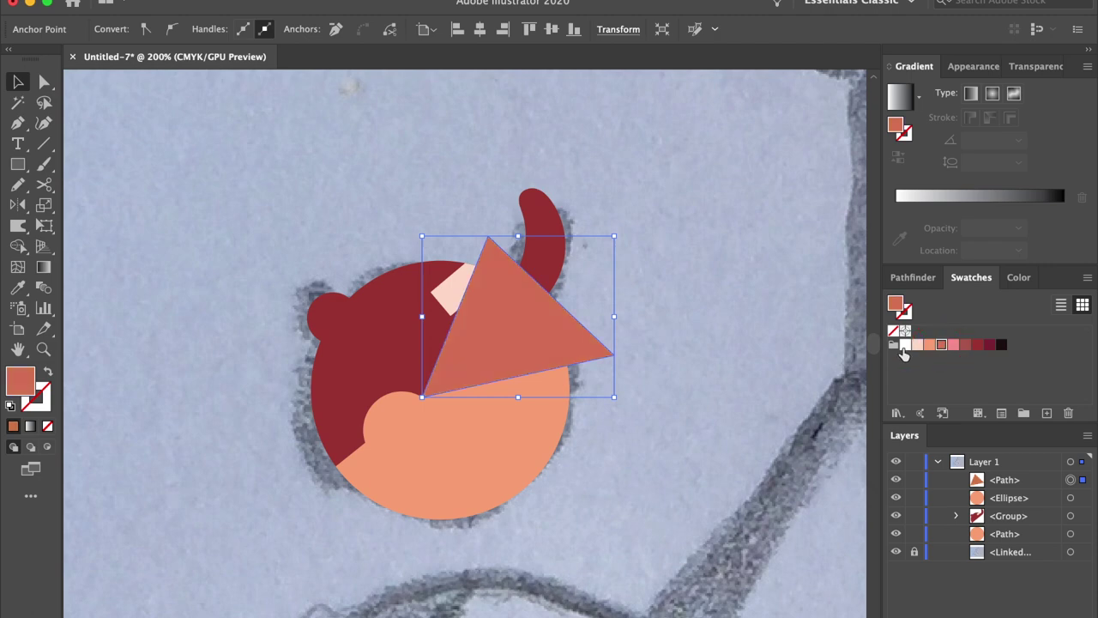
# Step: Separate the triangle along the face circle with Shape Builder and delete the part outside the head
pyautogui.keyDown('shift'); pyautogui.click(493, 458); pyautogui.keyUp('shift')
pyautogui.click(18, 247)
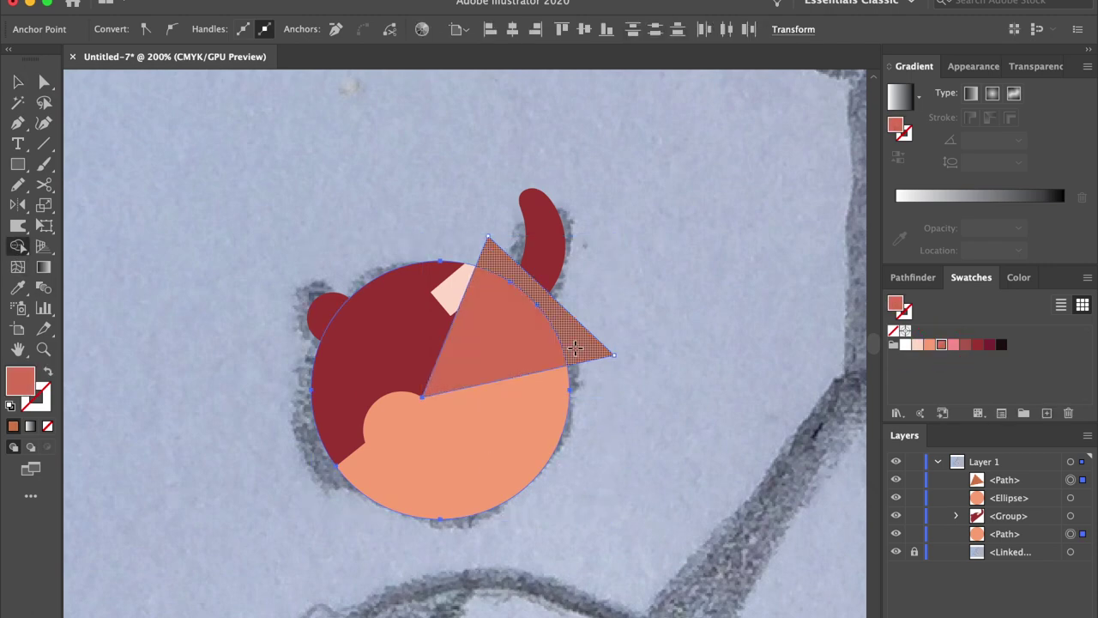
pyautogui.click(568, 346)
pyautogui.press('a')
pyautogui.click(587, 350)
pyautogui.press('Delete')
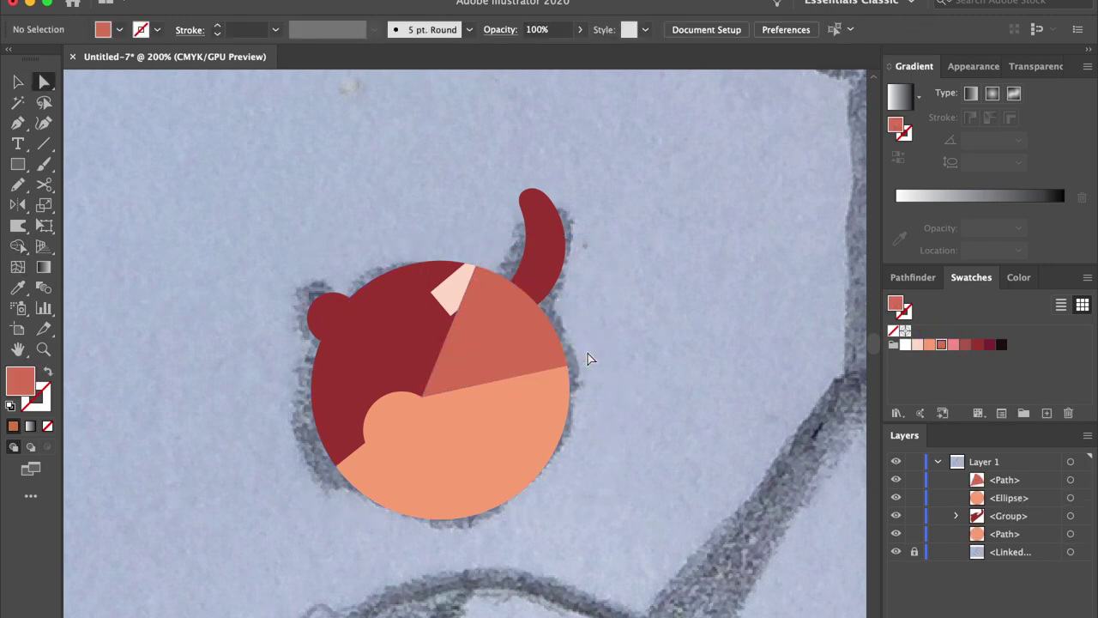
# Step: Send the terracotta face shadow backward so that it lies behind the hair
pyautogui.press('v')
pyautogui.click(523, 321)
pyautogui.press('super+bracketleft')
pyautogui.click(649, 366)
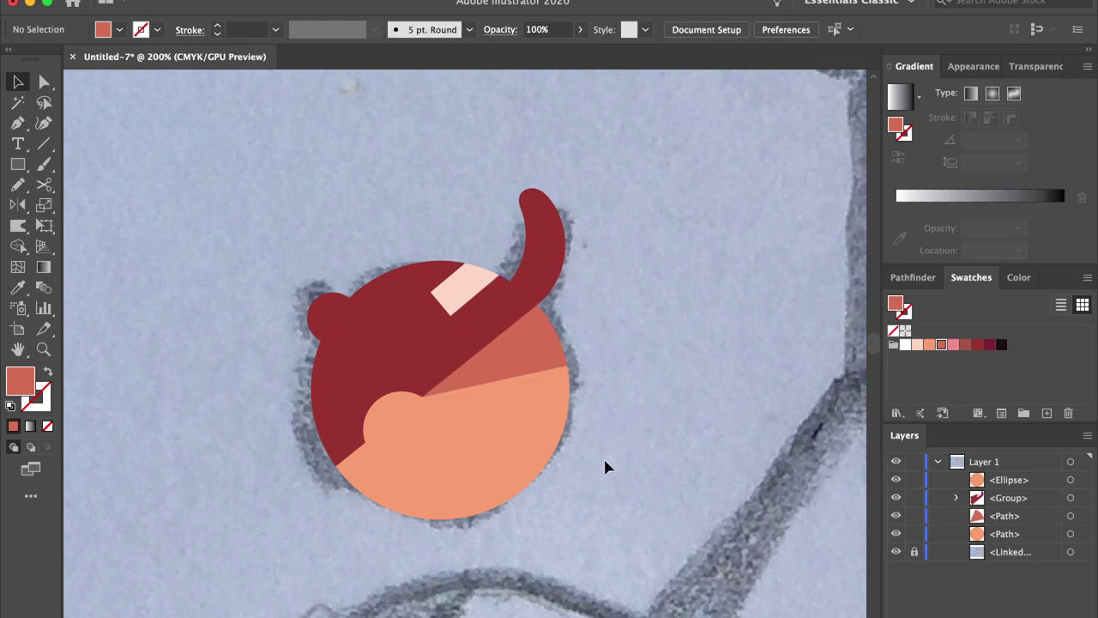
# Step: Group all the head shapes and name the group Head
pyautogui.moveTo(207, 296); pyautogui.dragTo(209, 295)
pyautogui.hotkey('ctrl', 'g')
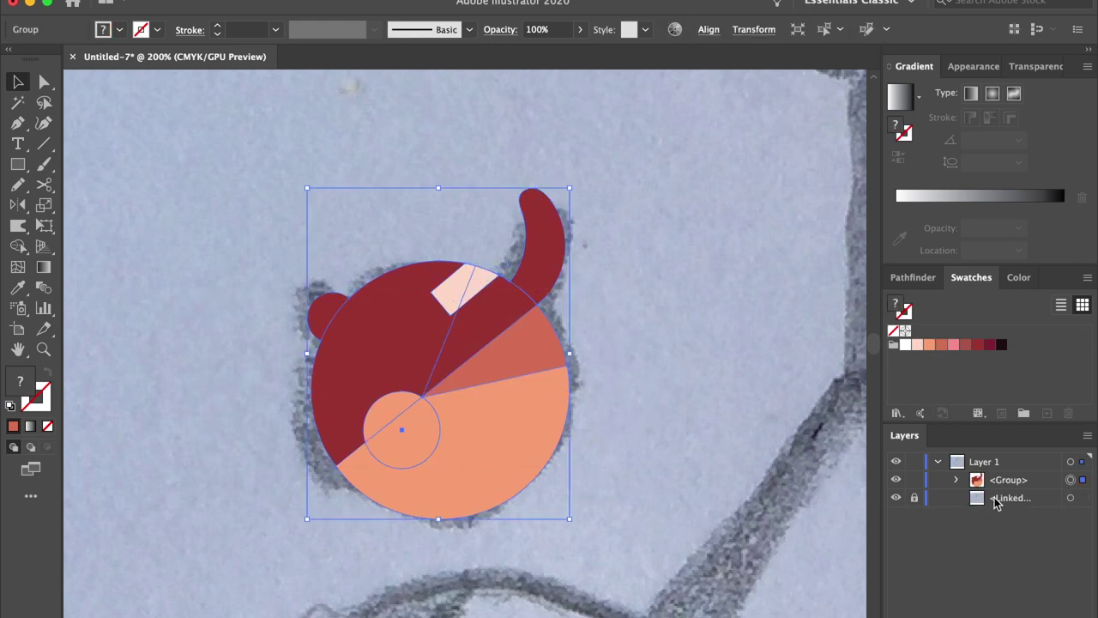
pyautogui.doubleClick(1019, 483)
pyautogui.write('Head')
pyautogui.press('Return')
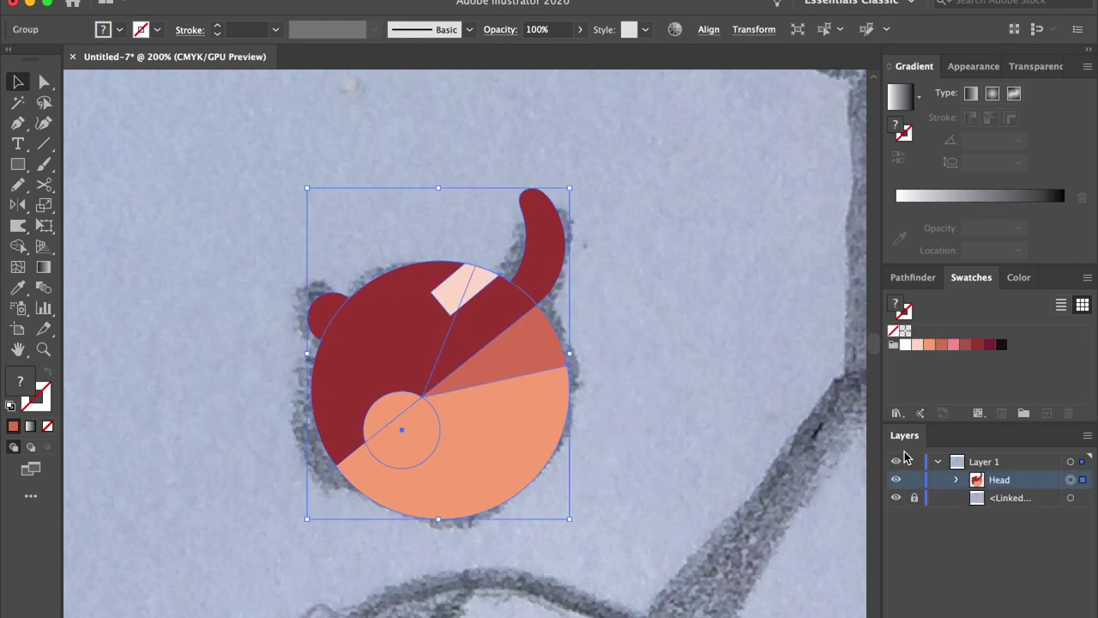
# Step: Draw an outlined circle over the sketched basketball and nudge it to fit the pencil contour
pyautogui.click(789, 382)
pyautogui.hotkey('ctrl', '-')
pyautogui.scroll(3, 789, 381)
pyautogui.scroll(5, 790, 382)
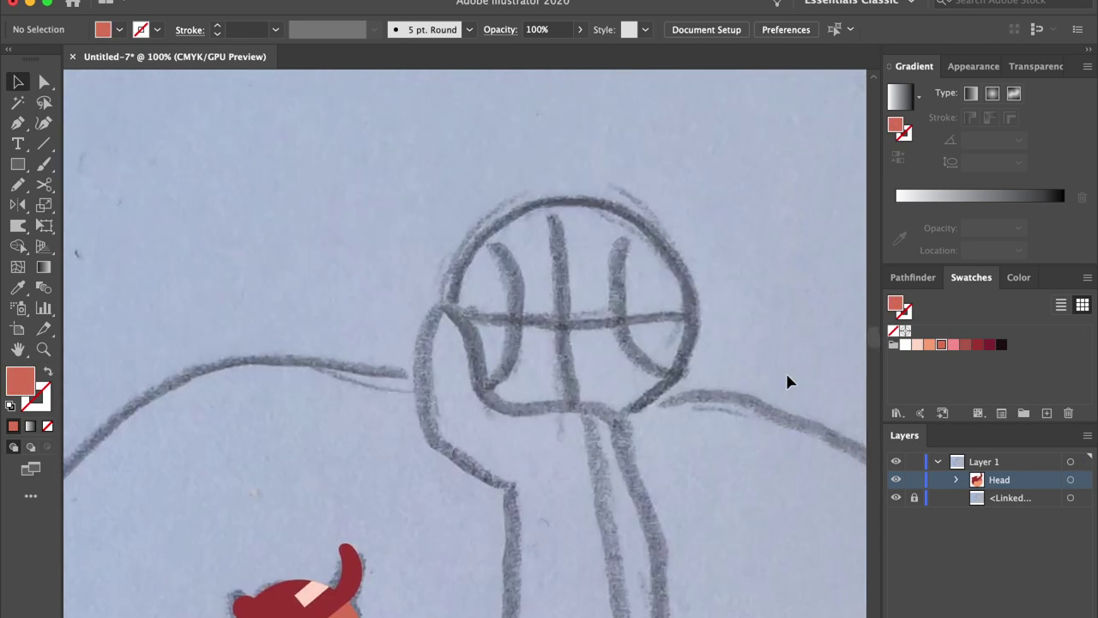
pyautogui.moveTo(22, 170); pyautogui.dragTo(75, 210)
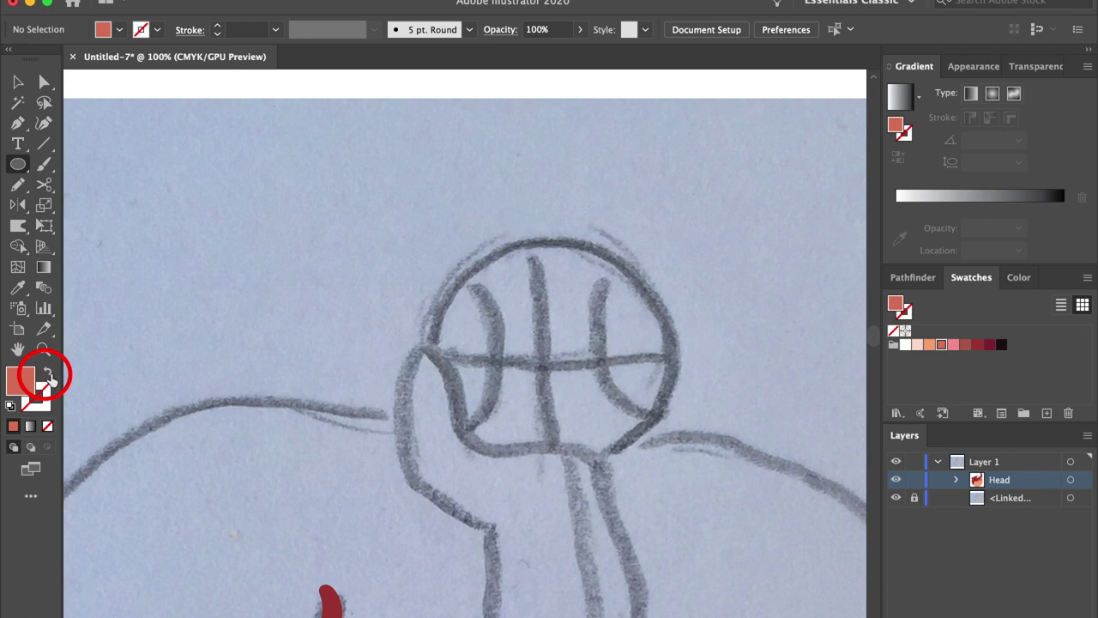
pyautogui.click(49, 376)
pyautogui.moveTo(542, 374); pyautogui.dragTo(666, 474)
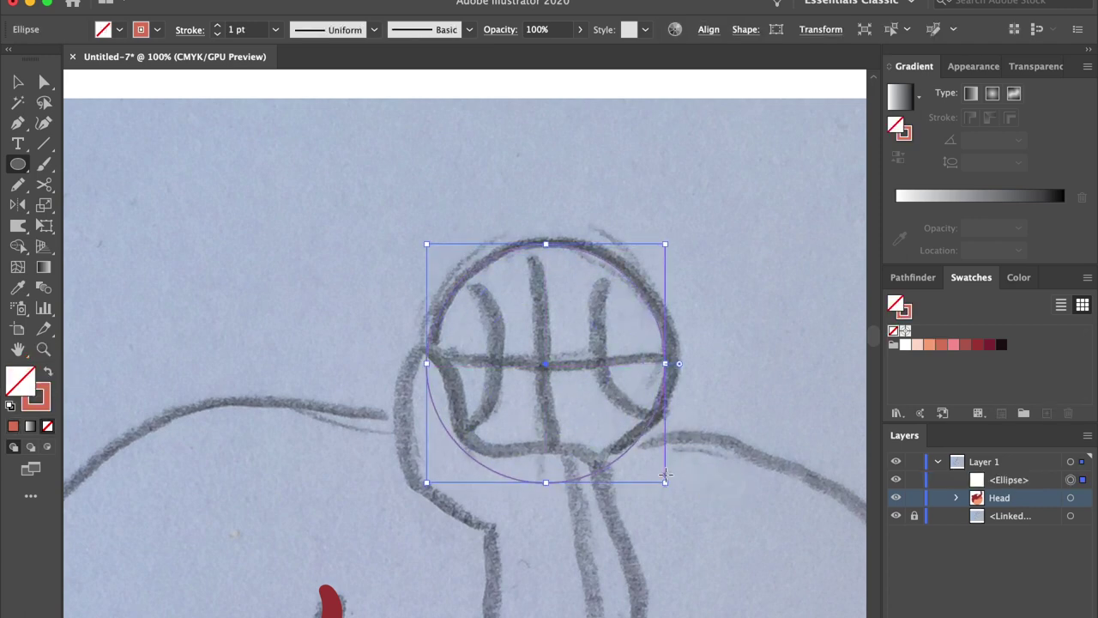
pyautogui.press('Right')
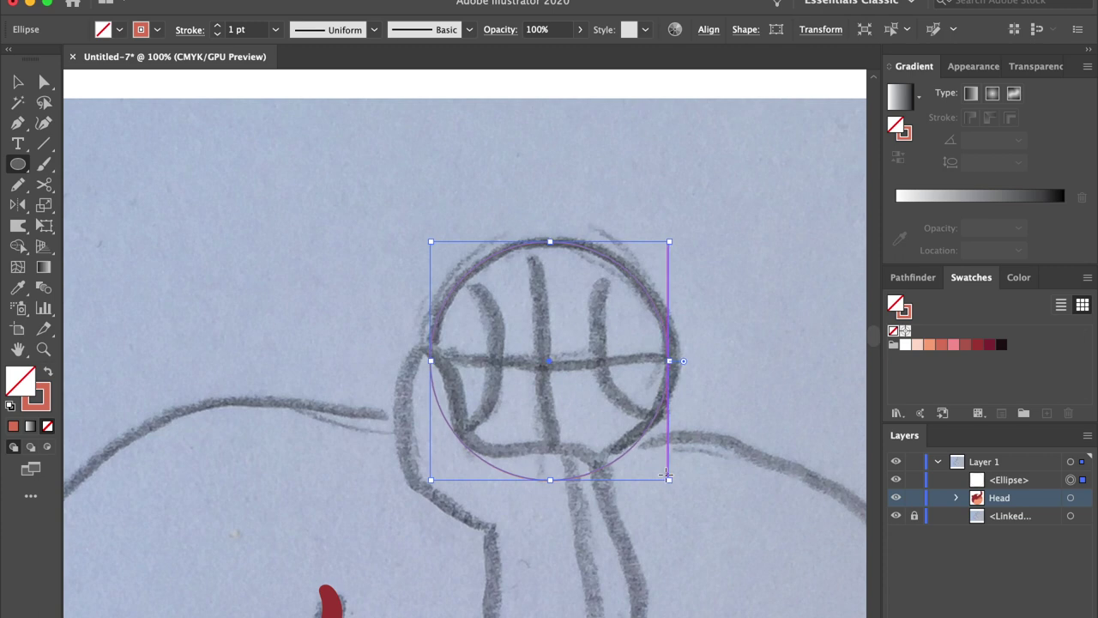
# Step: Turn the ball circle's outline into a fill and colour it with the dark red swatch
pyautogui.hotkey('shift', 'x')
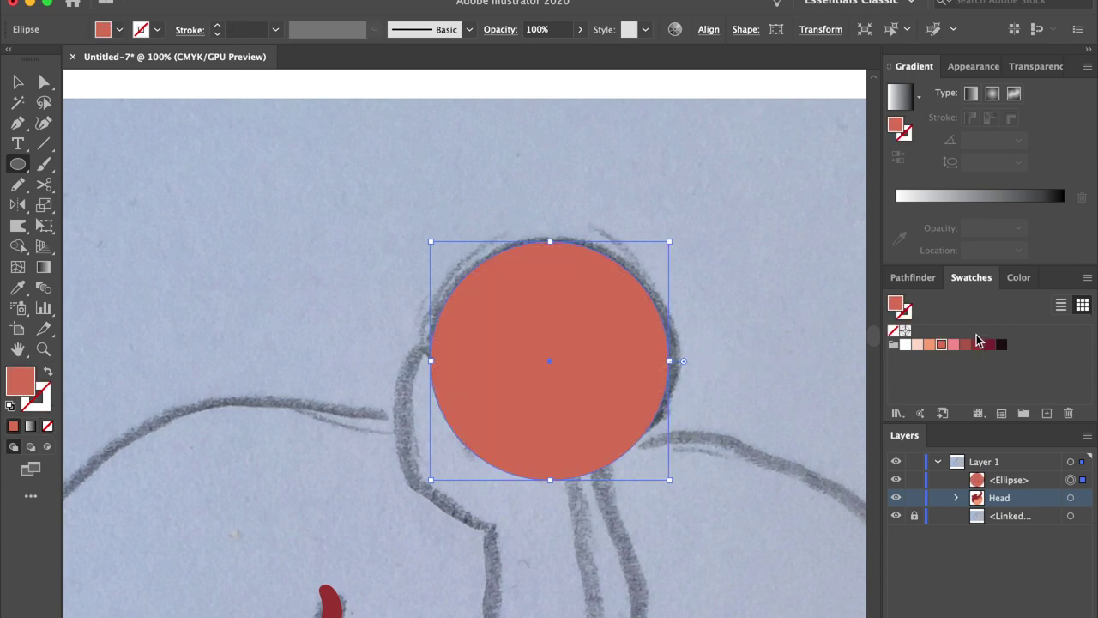
pyautogui.click(978, 344)
pyautogui.press('super+shift+a')
# Step: Draw a vertical black line without fill through the ball's centre, extending past its edges, and set its stroke to 3 pt
pyautogui.click(44, 144)
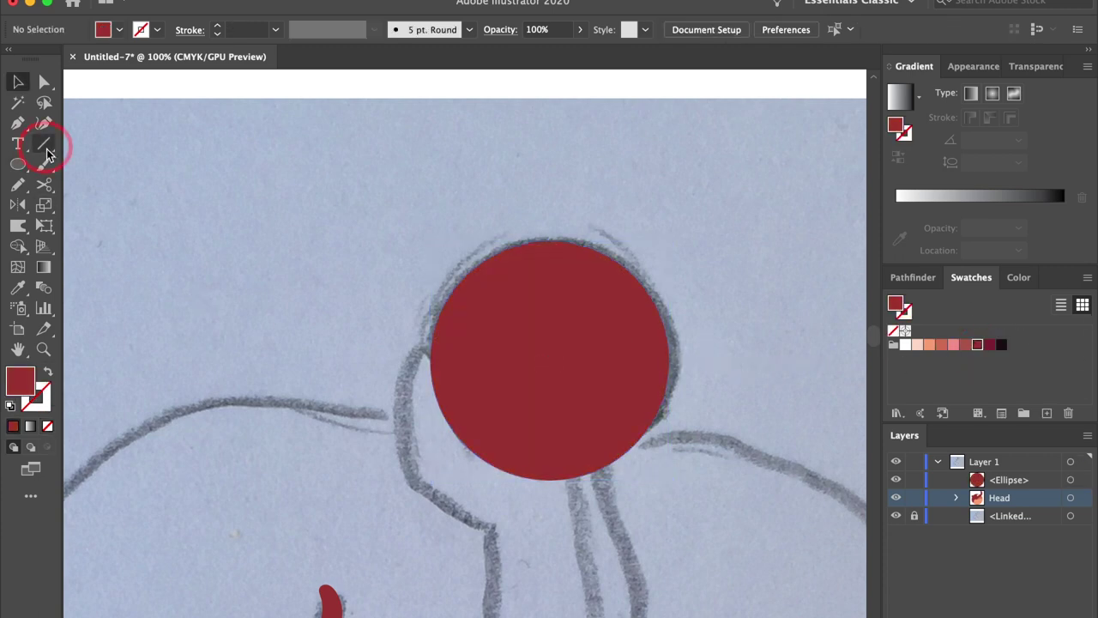
pyautogui.click(140, 29)
pyautogui.click(118, 51)
pyautogui.click(103, 29)
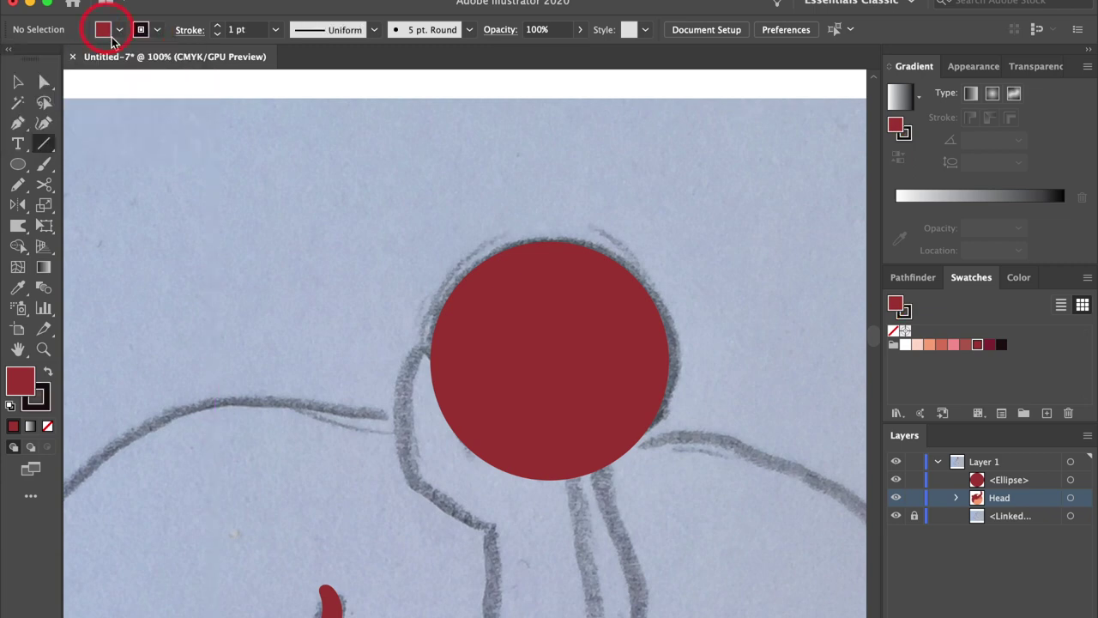
pyautogui.click(12, 59)
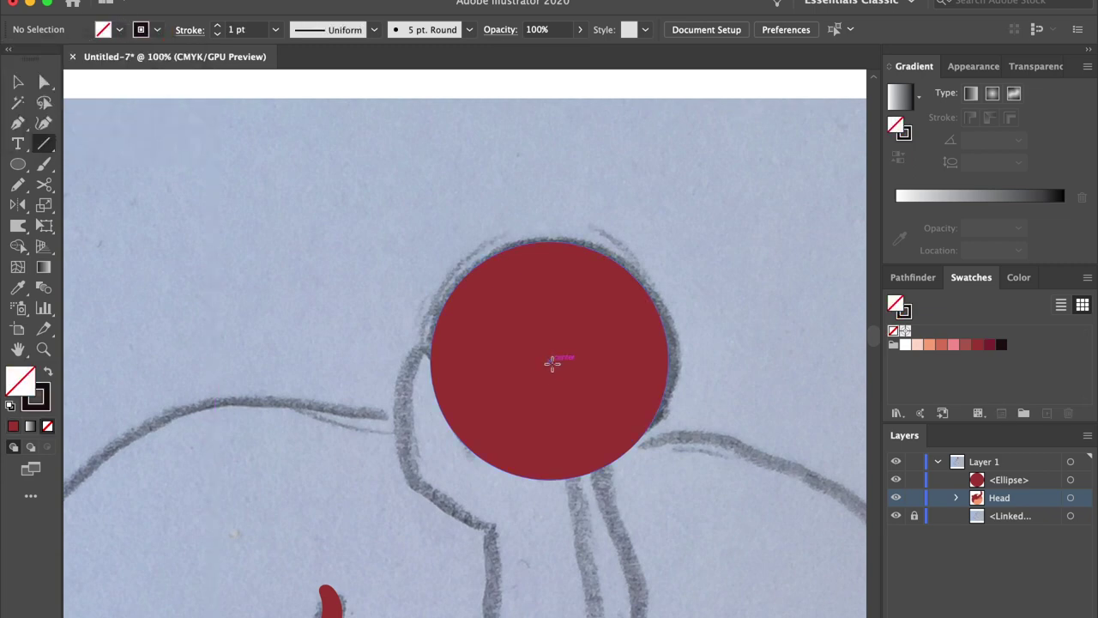
pyautogui.moveTo(550, 361); pyautogui.dragTo(550, 521)
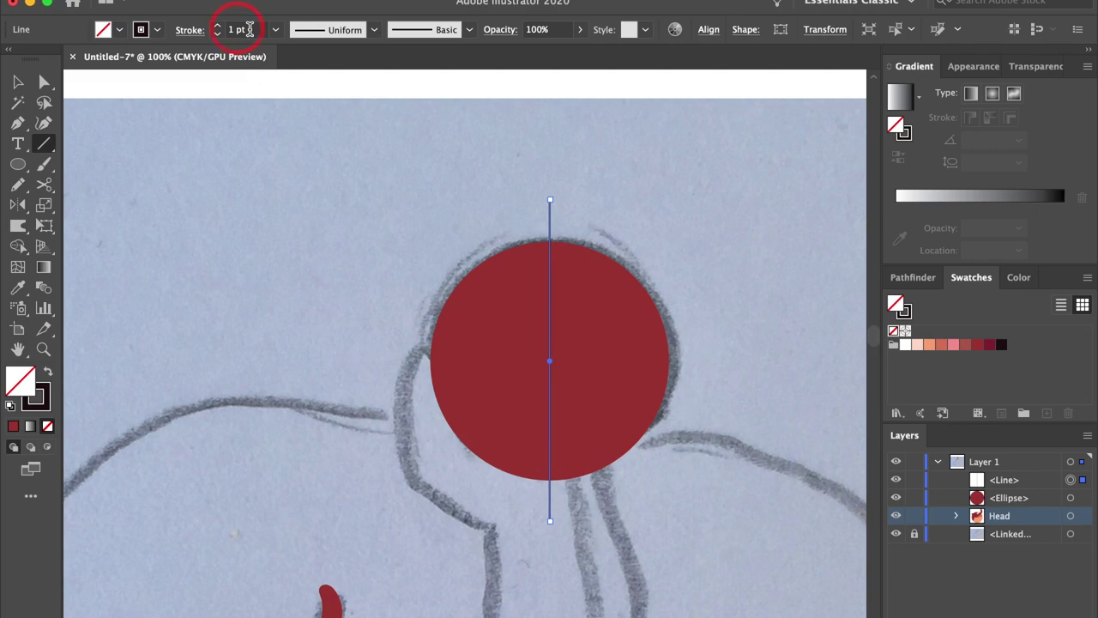
pyautogui.click(242, 29)
pyautogui.write('3')
pyautogui.press('Return')
# Step: Copy the vertical line, paste it in front and rotate the copy to horizontal across the ball's centre
pyautogui.click(166, 9)
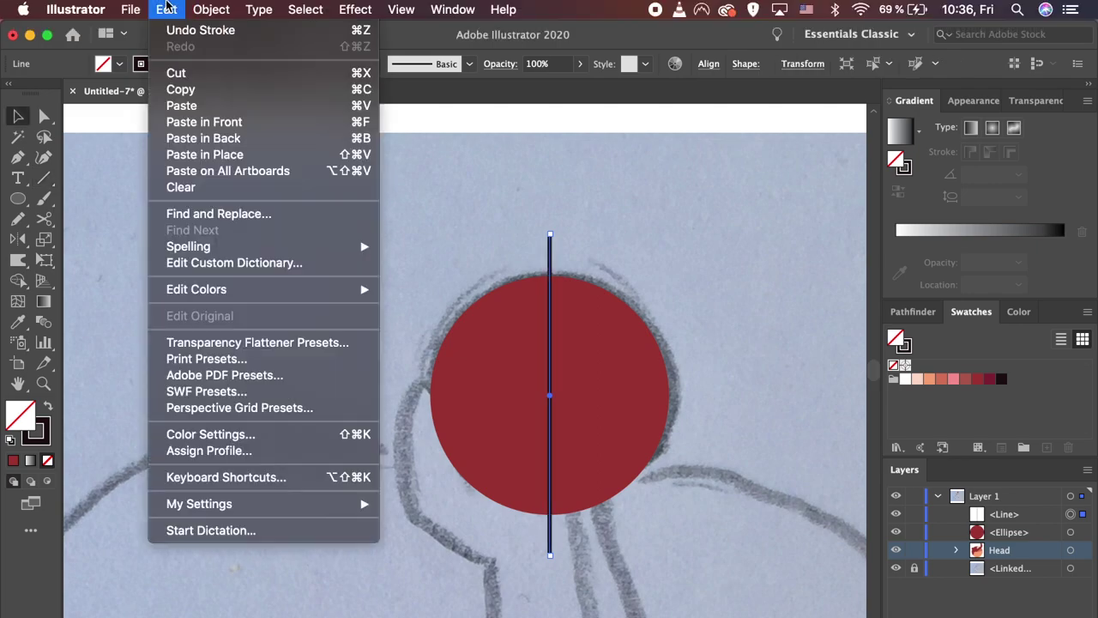
pyautogui.click(180, 89)
pyautogui.click(166, 9)
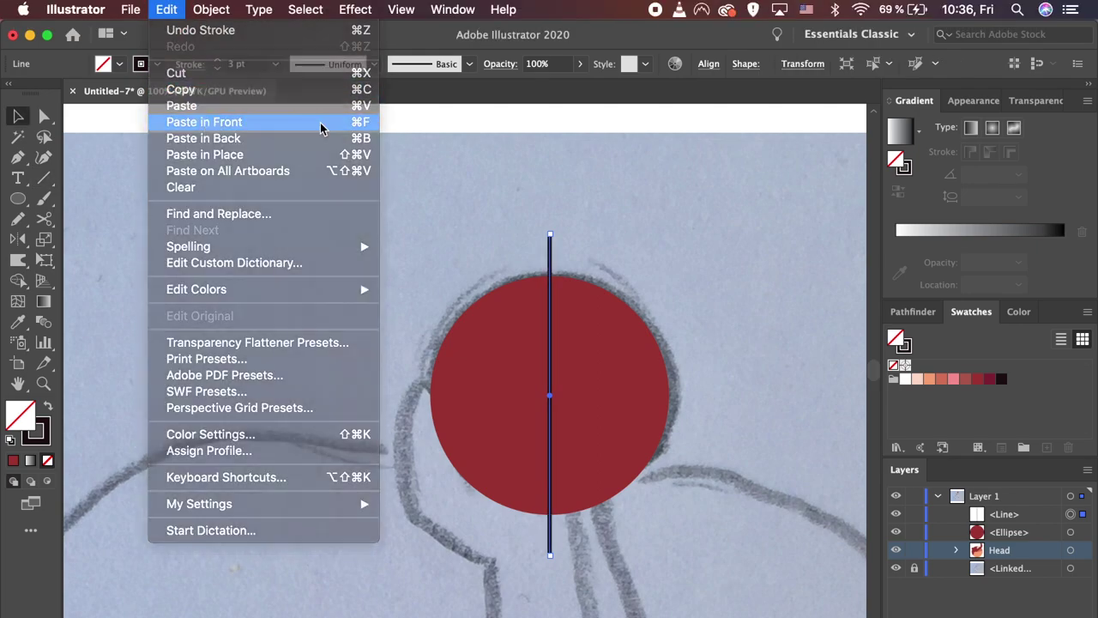
pyautogui.click(205, 122)
pyautogui.moveTo(557, 196); pyautogui.dragTo(726, 315)
pyautogui.click(724, 289)
# Step: Draw a black outlined circle centred on the ball's right edge and place a copy centred on its left edge
pyautogui.click(21, 166)
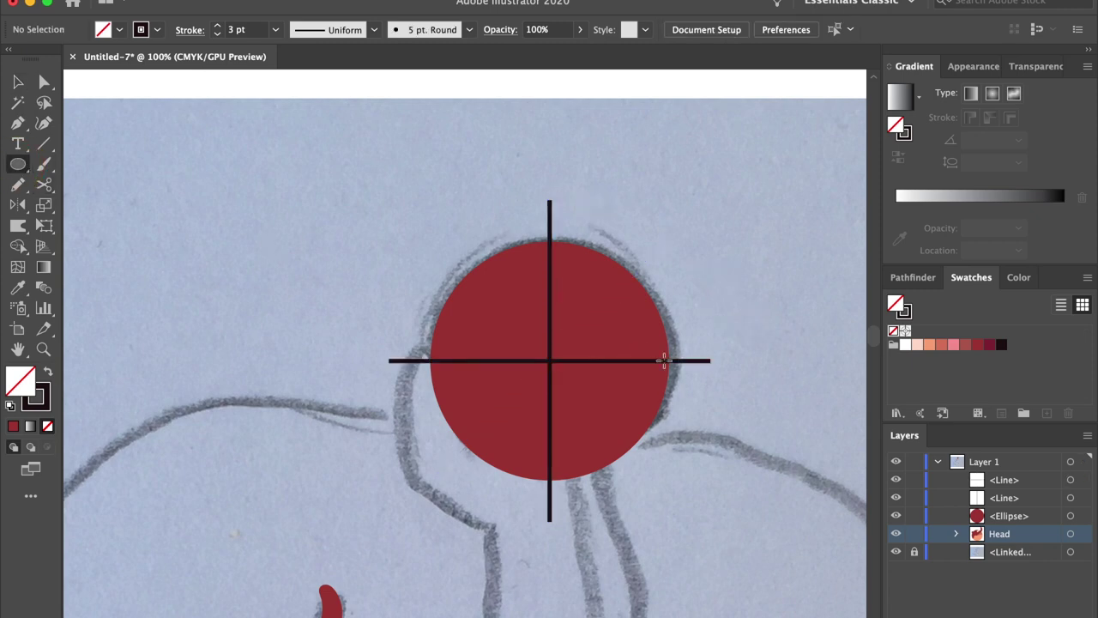
pyautogui.moveTo(669, 361); pyautogui.dragTo(489, 427)
pyautogui.press('v')
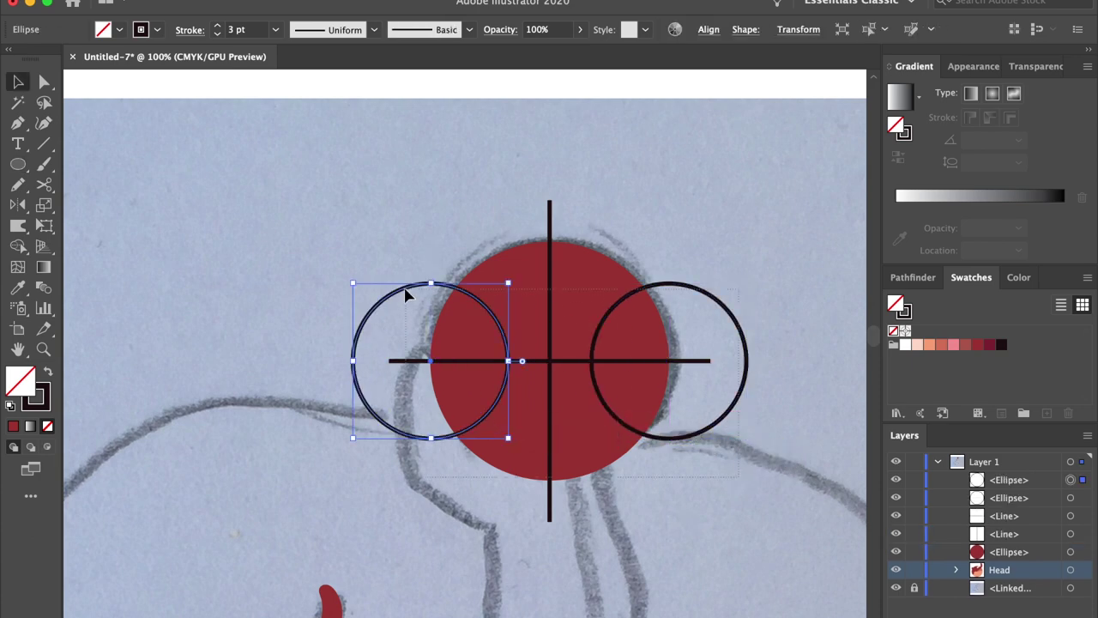
pyautogui.moveTo(405, 288); pyautogui.dragTo(405, 288)
# Step: Expand the fill and stroke of the two lines and the two outlined circles
pyautogui.keyDown('shift'); pyautogui.click(558, 277); pyautogui.keyUp('shift')
pyautogui.click(209, 9)
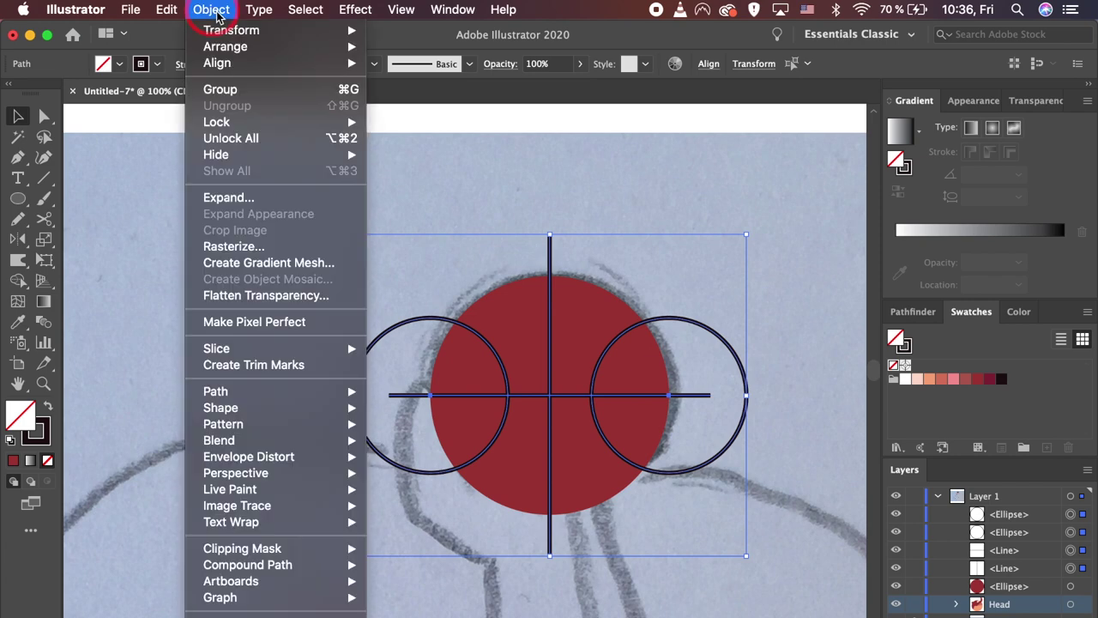
pyautogui.click(247, 172)
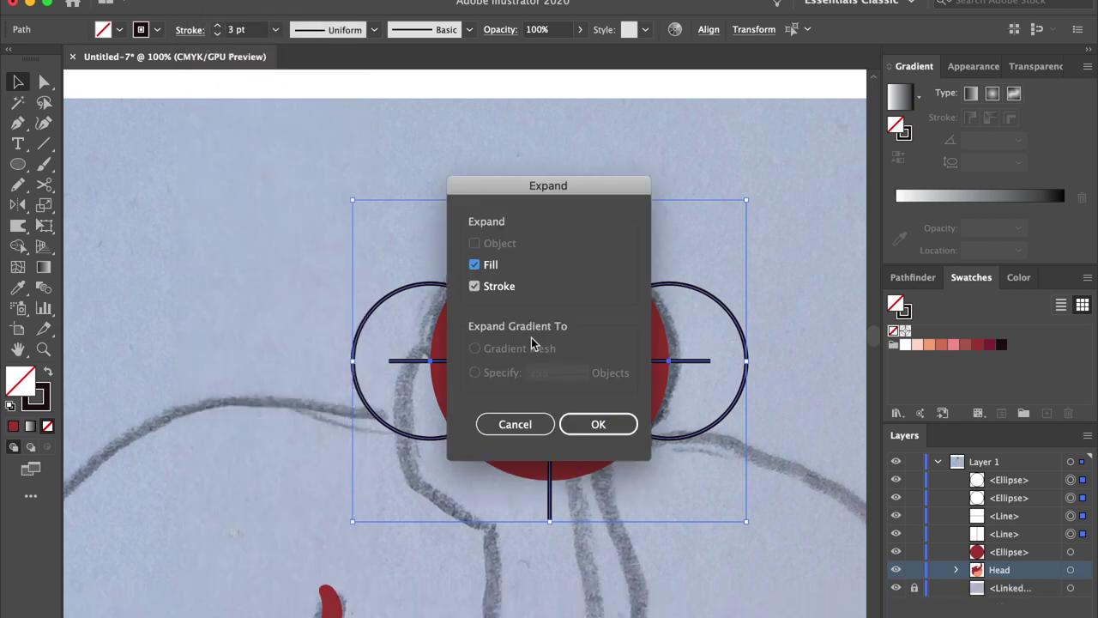
pyautogui.press('Return')
# Step: Use Shape Builder to separate the parts of the seam lines and circles that stick out beyond the ball
pyautogui.click(18, 246)
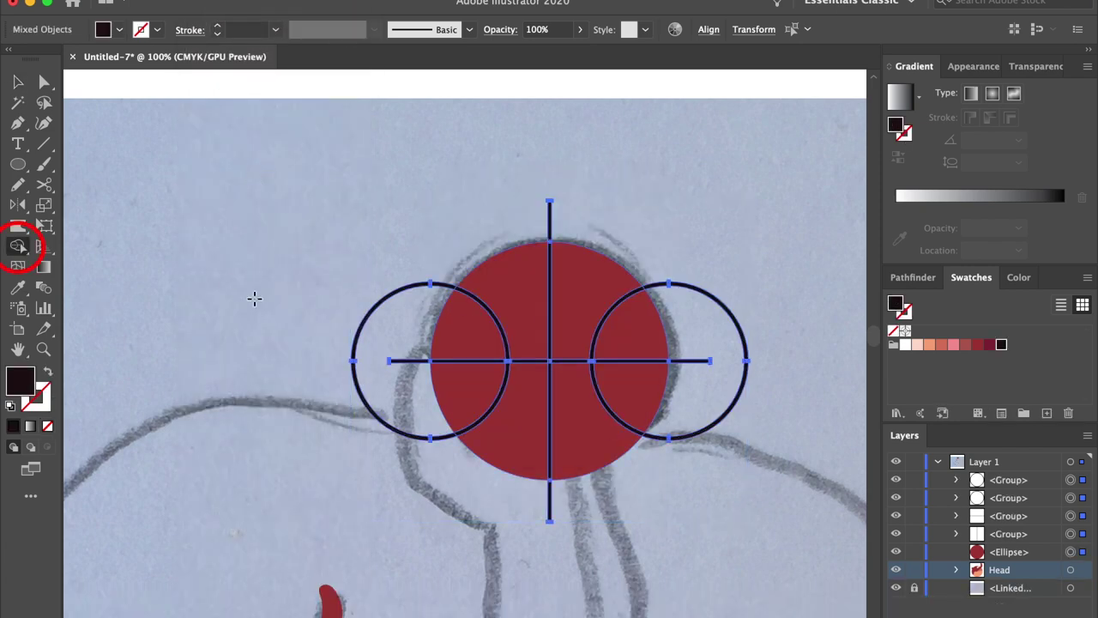
pyautogui.click(416, 425)
pyautogui.moveTo(504, 507)
pyautogui.mouseDown()
pyautogui.moveTo(633, 496)
pyautogui.moveTo(687, 392)
pyautogui.mouseUp()
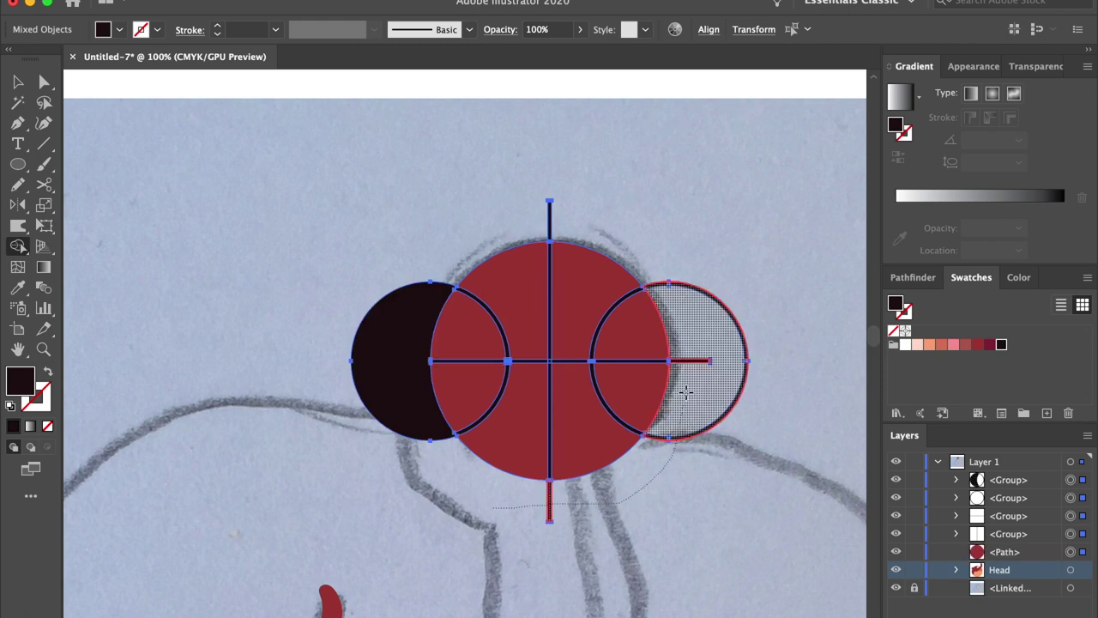
pyautogui.moveTo(514, 221); pyautogui.dragTo(501, 222)
# Step: Delete every part of the seam lines and circles outside the ball, leaving only the seams within it
pyautogui.press('v')
pyautogui.click(445, 226)
pyautogui.press('a')
pyautogui.moveTo(335, 266); pyautogui.dragTo(412, 460)
pyautogui.press('Delete')
pyautogui.press('Delete')
pyautogui.click(550, 502)
pyautogui.press('Delete')
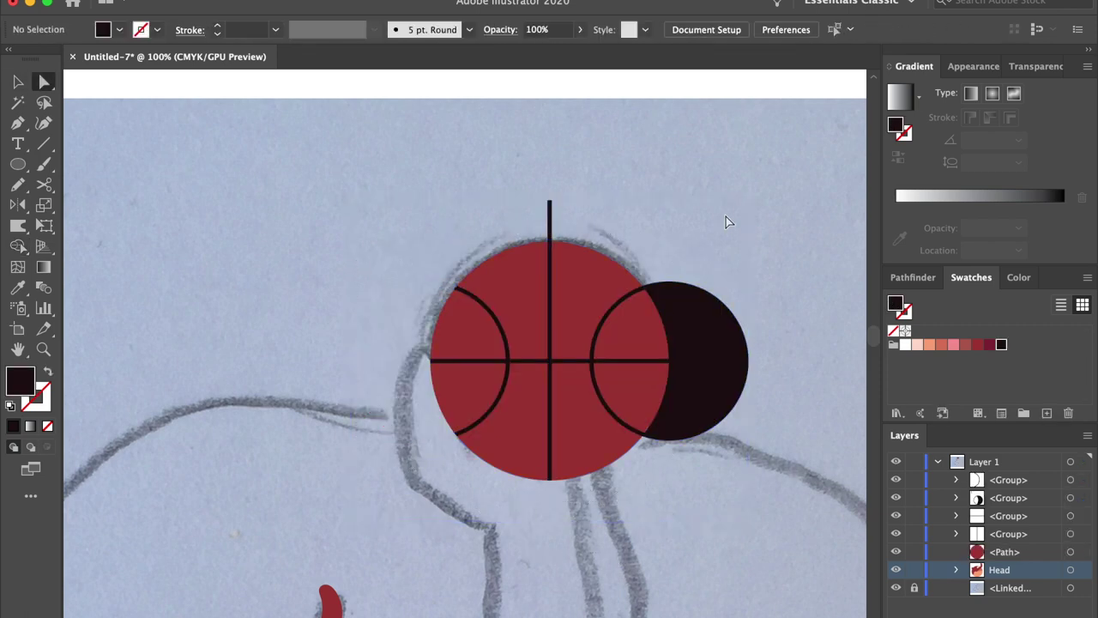
pyautogui.moveTo(771, 477); pyautogui.dragTo(772, 478)
pyautogui.press('Delete')
pyautogui.moveTo(544, 208); pyautogui.dragTo(602, 224)
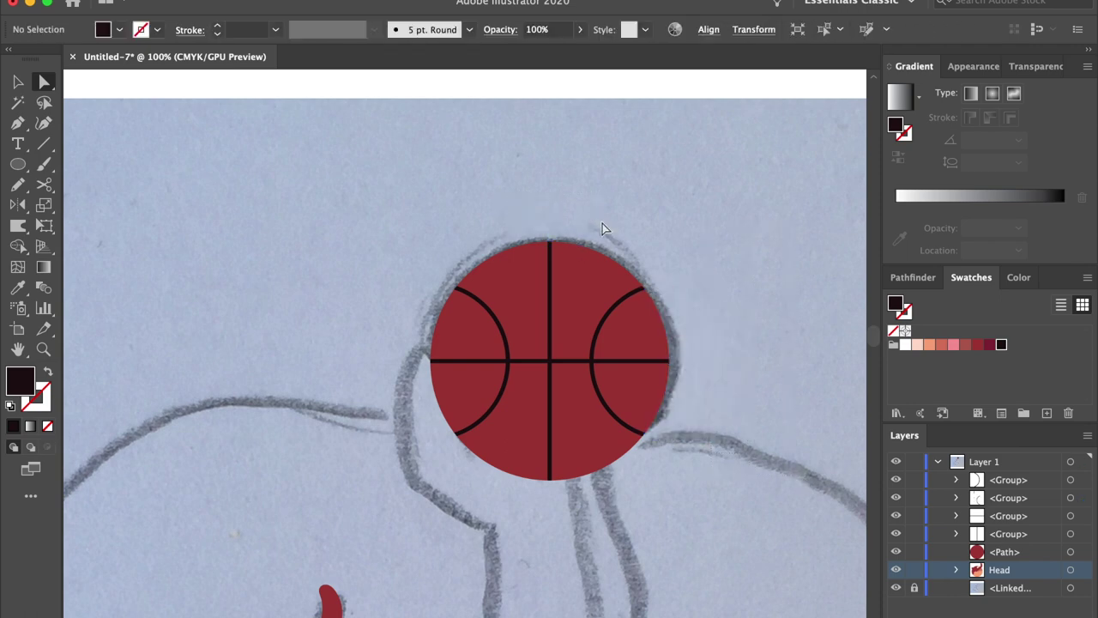
pyautogui.press('Delete')
# Step: Group the ball with its seams and name the group Ball
pyautogui.press('v')
pyautogui.moveTo(674, 530); pyautogui.dragTo(675, 529)
pyautogui.hotkey('ctrl', 'g')
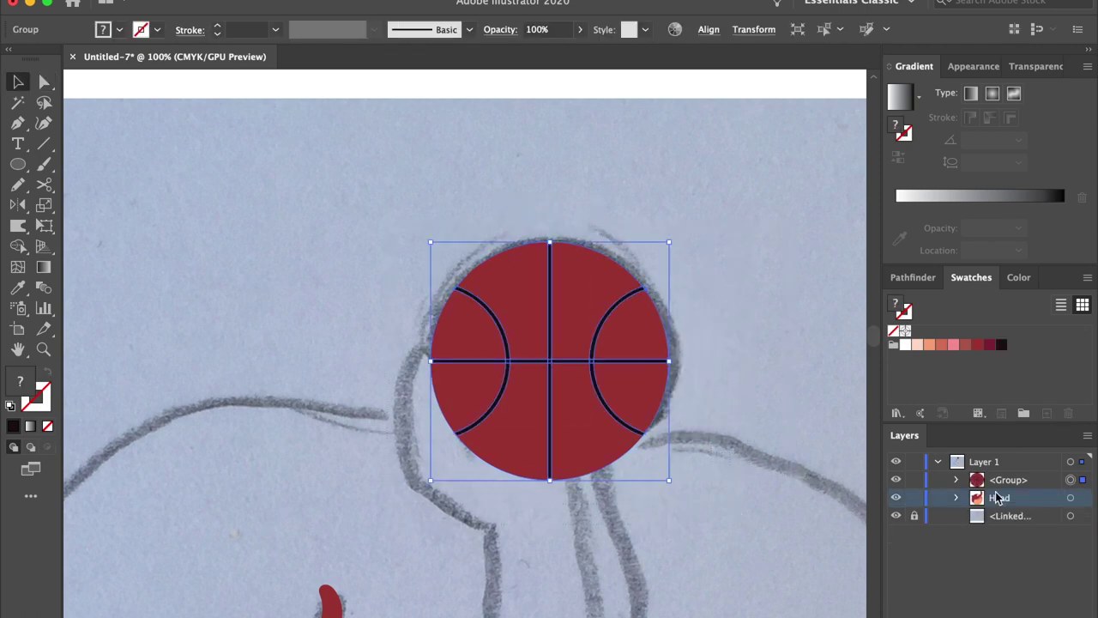
pyautogui.doubleClick(1000, 482)
pyautogui.write('Ball')
pyautogui.press('Return')
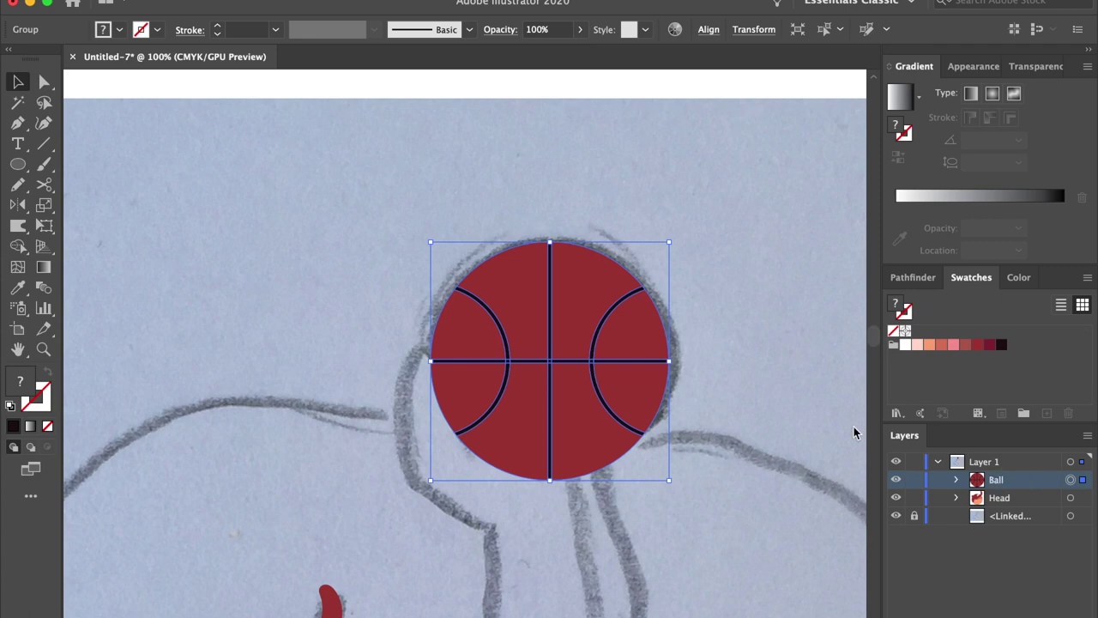
# Step: Create a rectangle of 150 by 250 px in the empty area beside the player and give it a black outline without fill
pyautogui.click(753, 436)
pyautogui.hotkey('ctrl', '-')
pyautogui.hotkey('ctrl', '-')
pyautogui.hotkey('ctrl', '-')
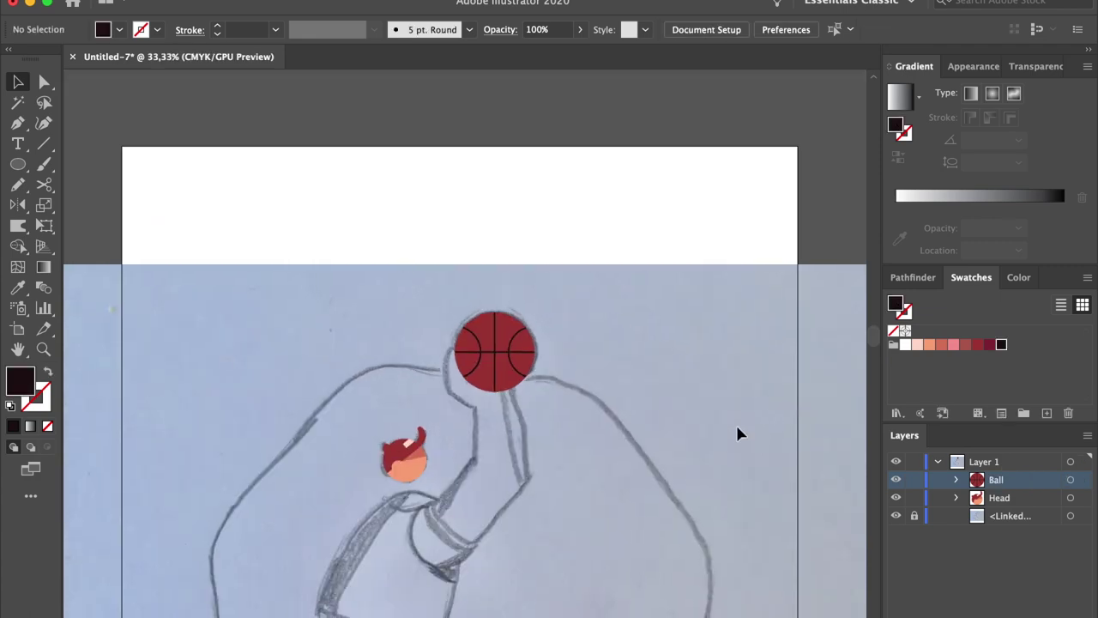
pyautogui.scroll(-5, 735, 422)
pyautogui.hscroll(-4, 736, 422)
pyautogui.scroll(-2, 680, 463)
pyautogui.hscroll(2, 680, 464)
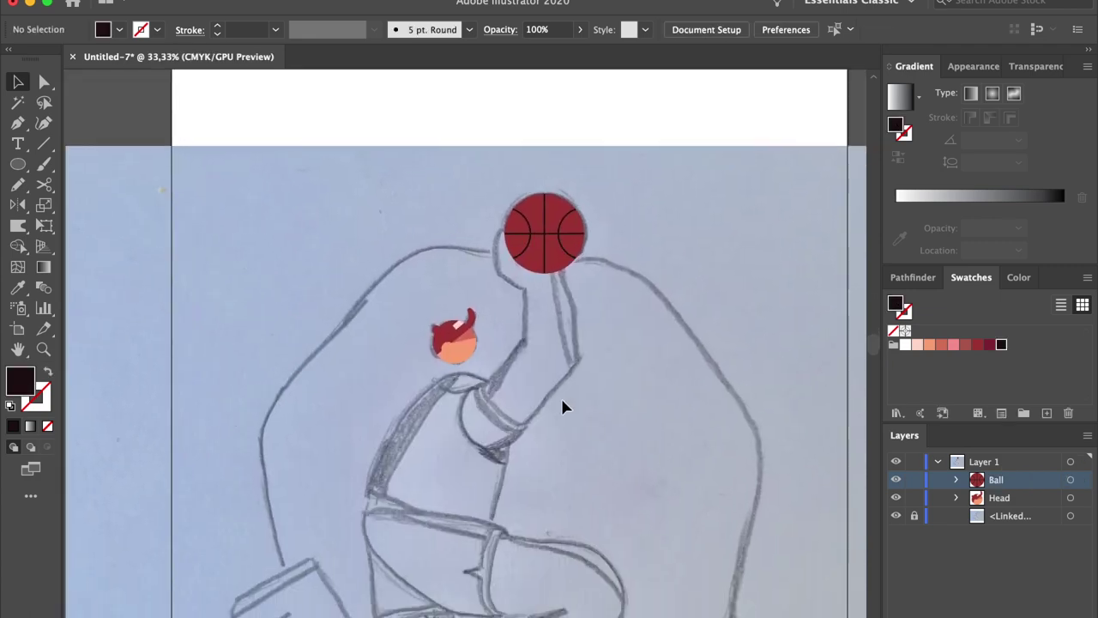
pyautogui.moveTo(18, 163); pyautogui.dragTo(52, 173)
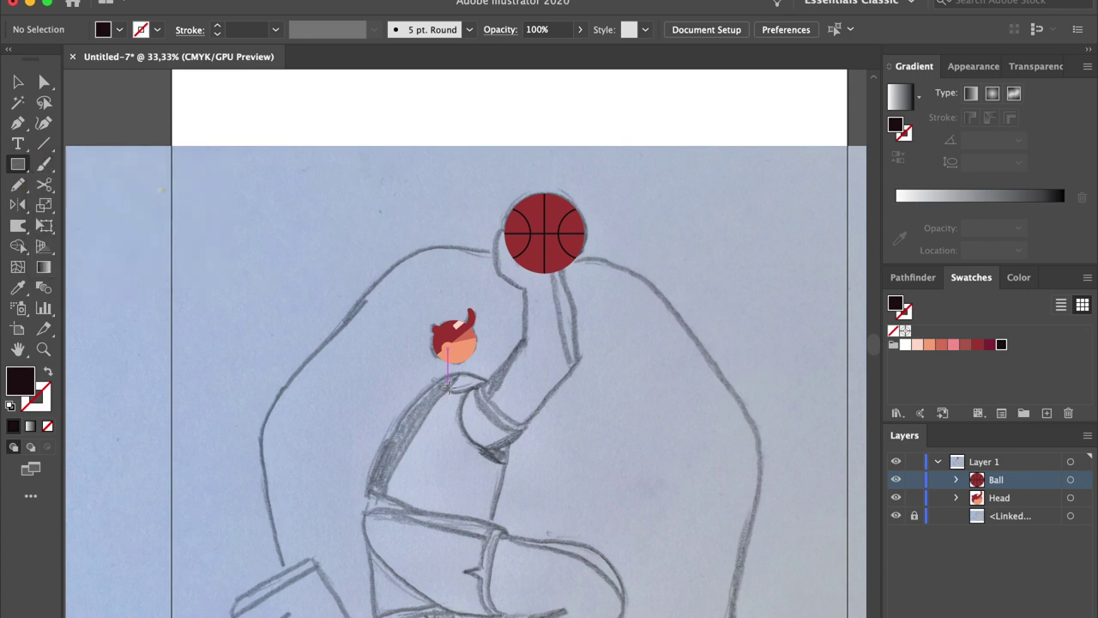
pyautogui.click(609, 390)
pyautogui.write('150')
pyautogui.press('Tab')
pyautogui.write('250')
pyautogui.press('Return')
pyautogui.press('v')
pyautogui.click(49, 374)
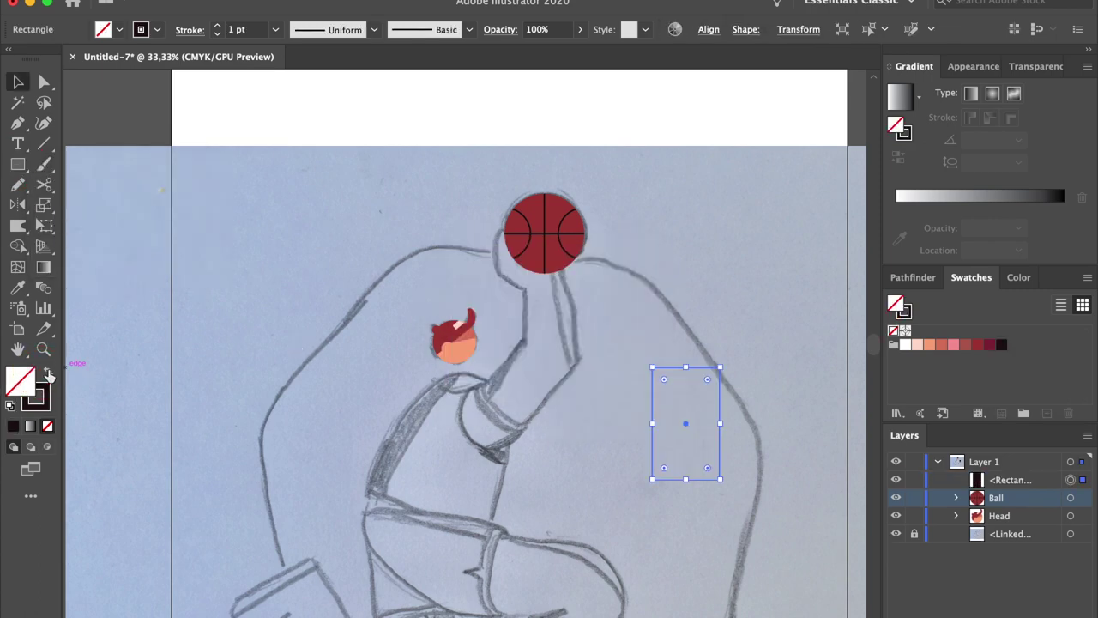
# Step: Round the rectangle's corners fully and delete its bottom anchor point to leave an open arch
pyautogui.press('a')
pyautogui.moveTo(668, 384); pyautogui.dragTo(743, 444)
pyautogui.click(750, 531)
pyautogui.press('super+plus')
pyautogui.hscroll(4, 749, 529)
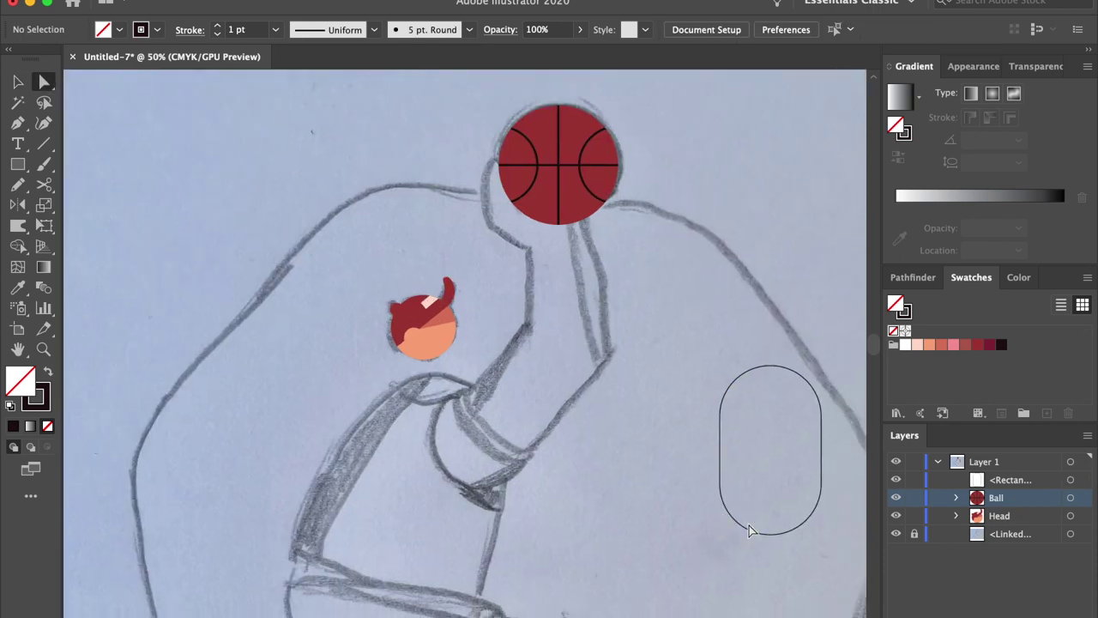
pyautogui.moveTo(560, 491); pyautogui.dragTo(567, 485)
pyautogui.press('Delete')
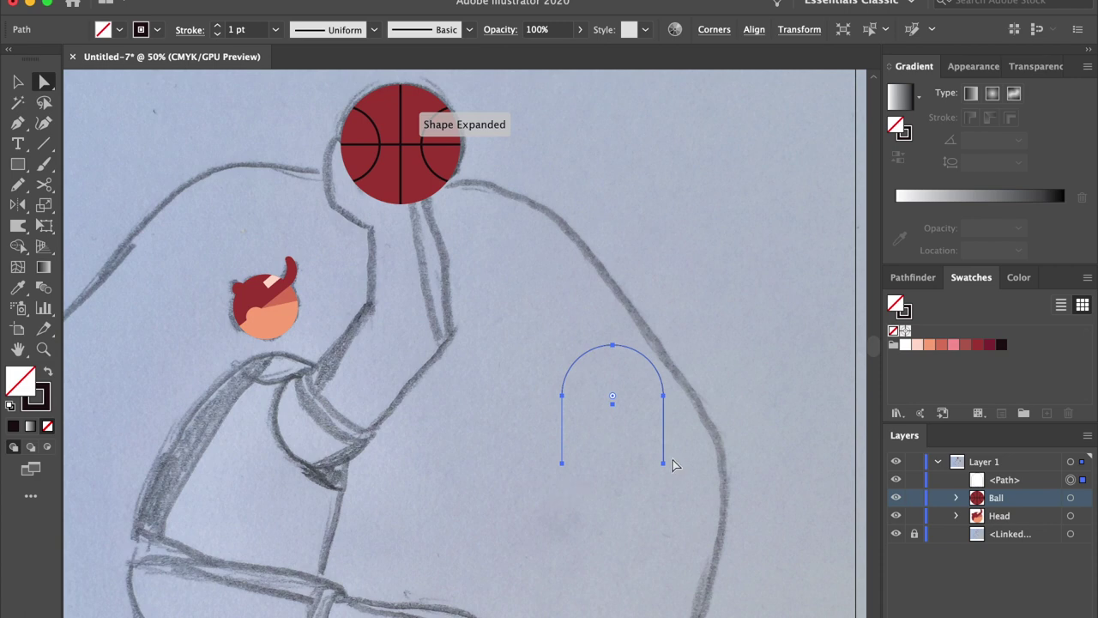
# Step: Shorten both legs of the arch equally and join their end points with a straight bottom edge
pyautogui.click(563, 464)
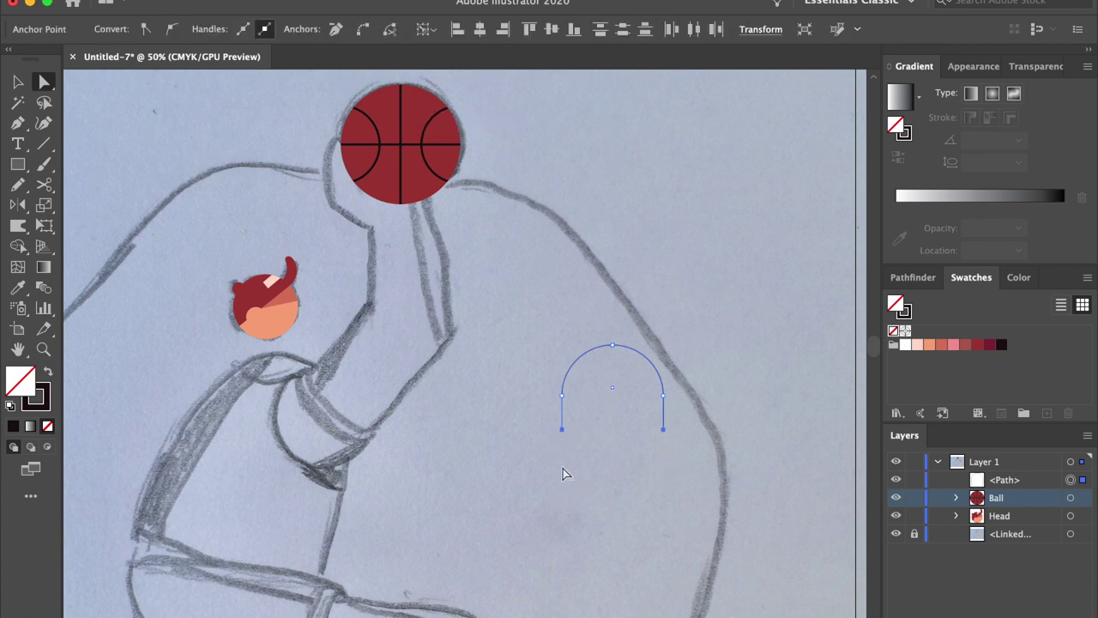
pyautogui.click(590, 459)
pyautogui.click(562, 430)
pyautogui.keyDown('shift'); pyautogui.click(663, 430); pyautogui.keyUp('shift')
pyautogui.press('super+j')
pyautogui.moveTo(666, 435); pyautogui.dragTo(663, 430)
pyautogui.click(650, 503)
# Step: Draw a flat ellipse centred on the arch's bottom edge and exactly as wide as the arch
pyautogui.moveTo(18, 164); pyautogui.dragTo(92, 204)
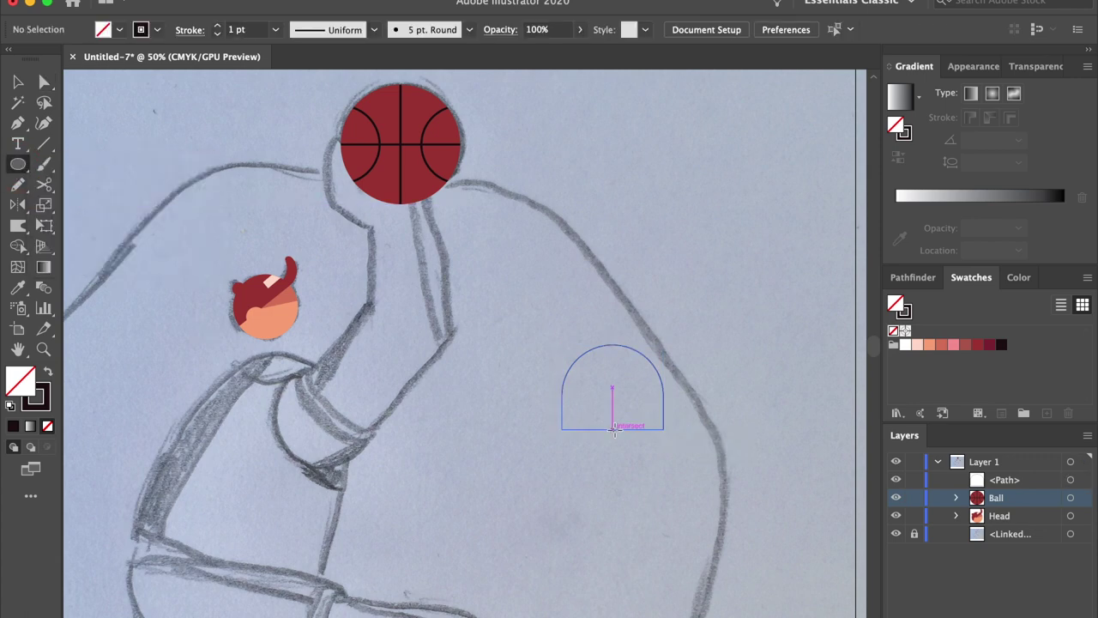
pyautogui.moveTo(612, 429); pyautogui.dragTo(665, 440)
pyautogui.press('v')
pyautogui.click(674, 485)
# Step: Add an anchor point on each side of the ellipse's top anchor and raise the top anchor into a narrow spike
pyautogui.press('super+=')
pyautogui.press('super+=')
pyautogui.hscroll(3, 674, 485)
pyautogui.press('a')
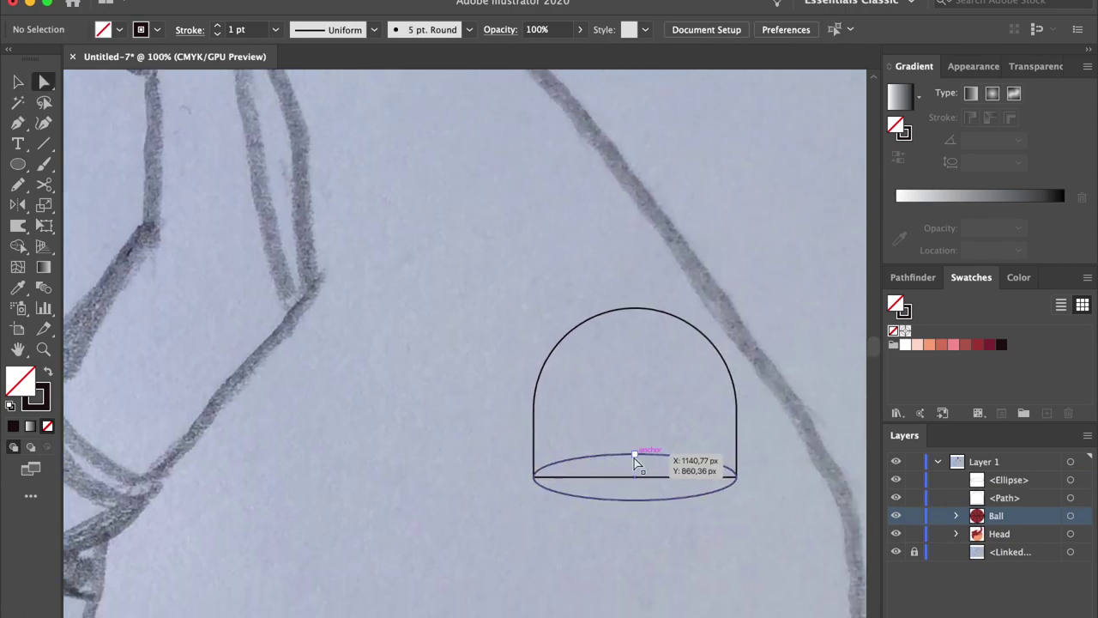
pyautogui.click(635, 455)
pyautogui.press('super+equal')
pyautogui.press('super+equal')
pyautogui.press('super+equal')
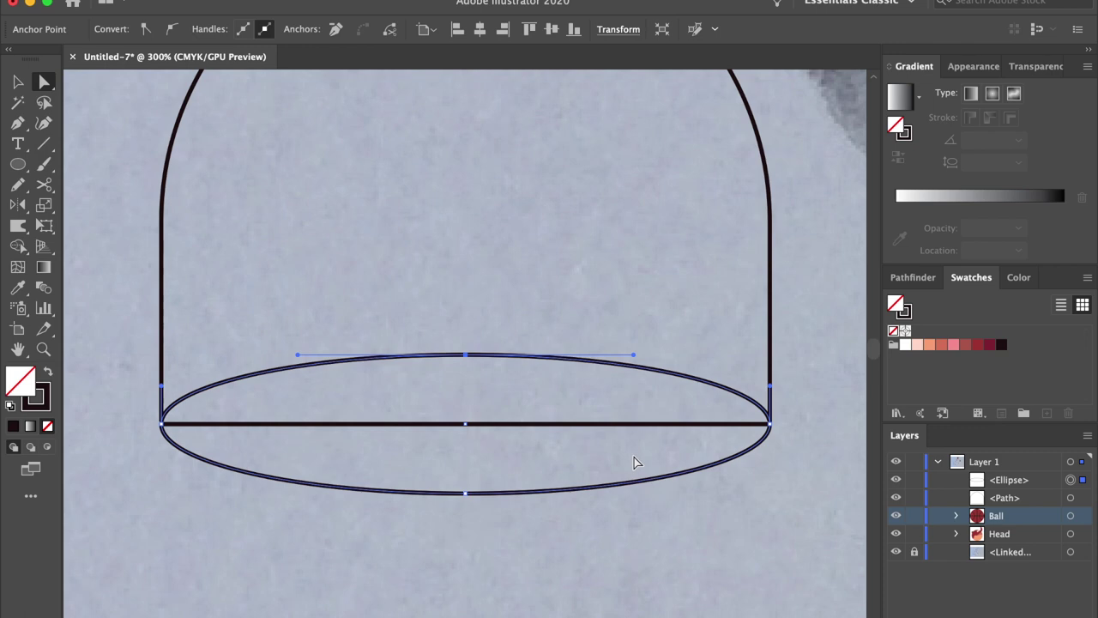
pyautogui.click(452, 355)
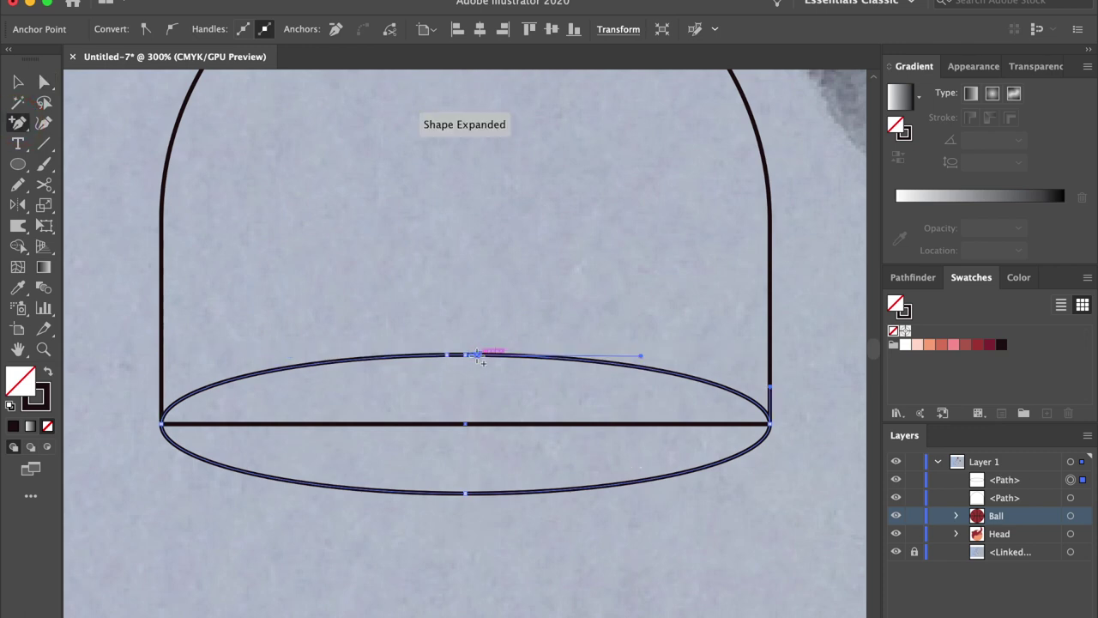
pyautogui.press('a')
pyautogui.hotkey('shift', 'Up')
pyautogui.hotkey('shift', 'Up')
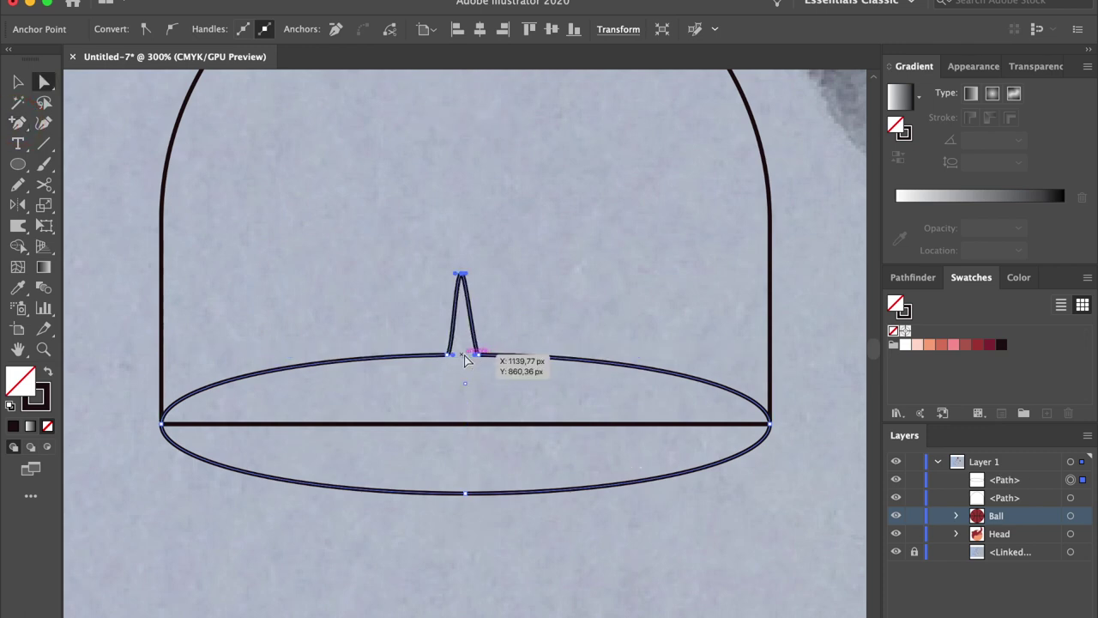
pyautogui.click(592, 502)
# Step: Draw a tall rectangle centred on the ellipse, slightly narrower than the arch and without fill
pyautogui.press('super+minus')
pyautogui.press('super+minus')
pyautogui.press('super+minus')
pyautogui.press('super+minus')
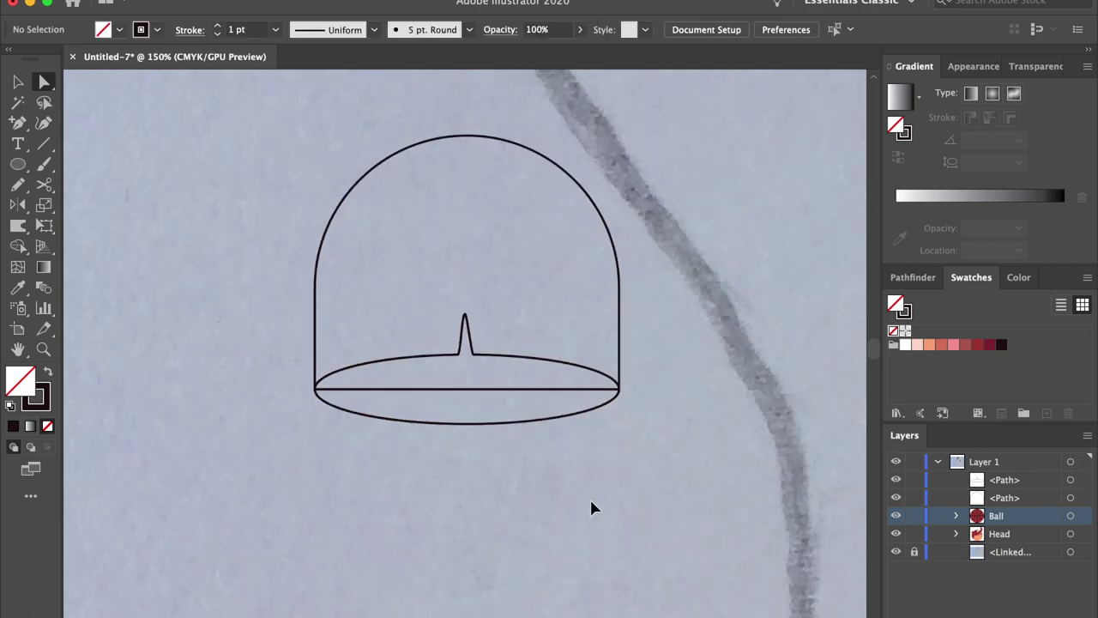
pyautogui.hscroll(-1, 529, 470)
pyautogui.moveTo(14, 166); pyautogui.dragTo(151, 163)
pyautogui.moveTo(483, 362); pyautogui.dragTo(538, 467)
# Step: Move the tall rectangle straight down until it sits clear below the ellipse
pyautogui.press('v')
pyautogui.hotkey('shift', 'Down')
pyautogui.hotkey('shift', 'Down')
pyautogui.hotkey('shift', 'Down')
pyautogui.hotkey('shift', 'Down')
pyautogui.hotkey('shift', 'Down')
pyautogui.hotkey('shift', 'Down')
pyautogui.hotkey('shift', 'Down')
pyautogui.hotkey('shift', 'Down')
pyautogui.hotkey('shift', 'Down')
pyautogui.hotkey('shift', 'Down')
pyautogui.hotkey('shift', 'Down')
pyautogui.hotkey('shift', 'Down')
pyautogui.hotkey('shift', 'Down')
pyautogui.hotkey('shift', 'Down')
pyautogui.hotkey('shift', 'Down')
pyautogui.hotkey('shift', 'Down')
pyautogui.hotkey('shift', 'Down')
pyautogui.hotkey('shift', 'Down')
pyautogui.hotkey('shift', 'Down')
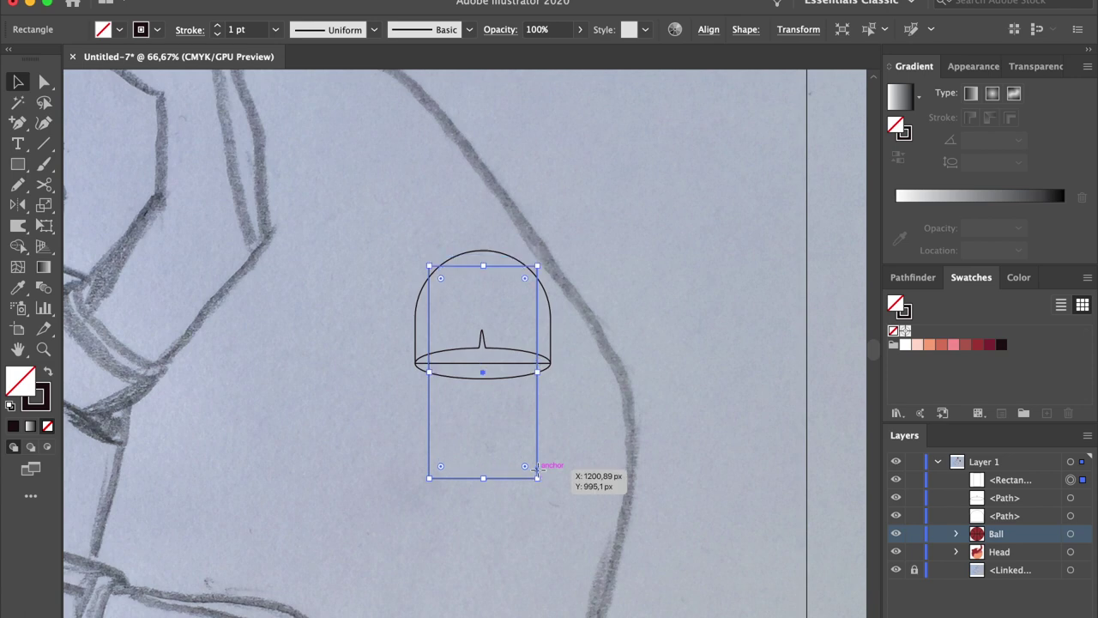
pyautogui.hotkey('shift', 'Down')
pyautogui.hotkey('shift', 'Down')
pyautogui.hotkey('shift', 'Down')
pyautogui.hotkey('shift', 'Down')
pyautogui.hotkey('shift', 'Down')
pyautogui.hotkey('shift', 'Down')
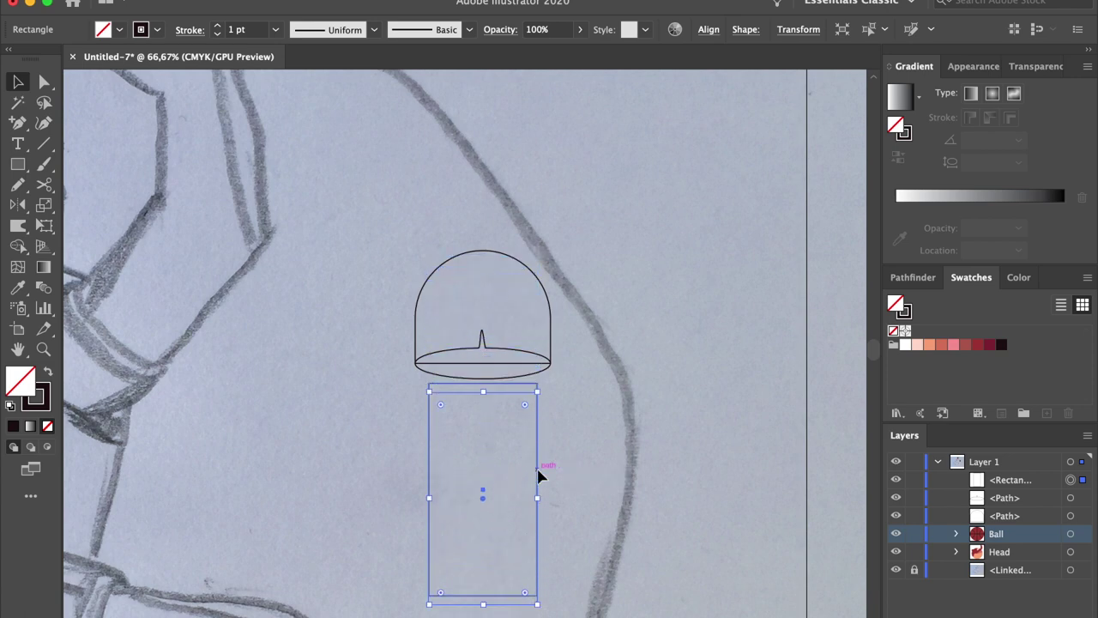
# Step: Round the tall rectangle's corners fully and lower its top anchor to flatten the upper end
pyautogui.moveTo(525, 414); pyautogui.dragTo(470, 519)
pyautogui.press('a')
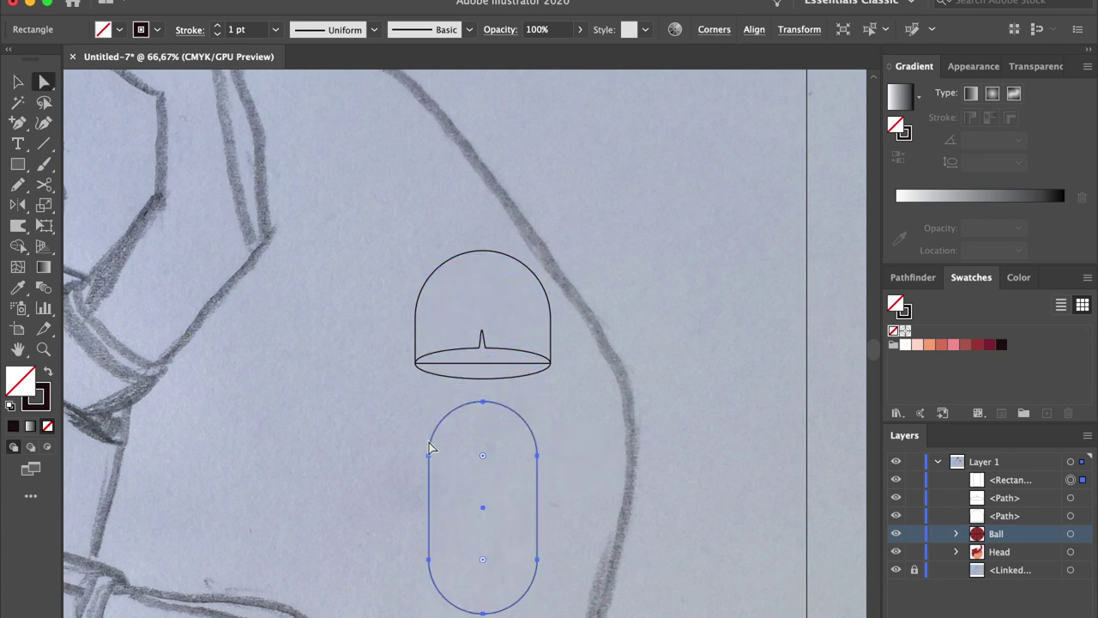
pyautogui.click(419, 411)
pyautogui.moveTo(567, 441); pyautogui.dragTo(567, 442)
pyautogui.hotkey('shift', 'Down')
pyautogui.hotkey('shift', 'Down')
pyautogui.hotkey('shift', 'Down')
pyautogui.hotkey('shift', 'Down')
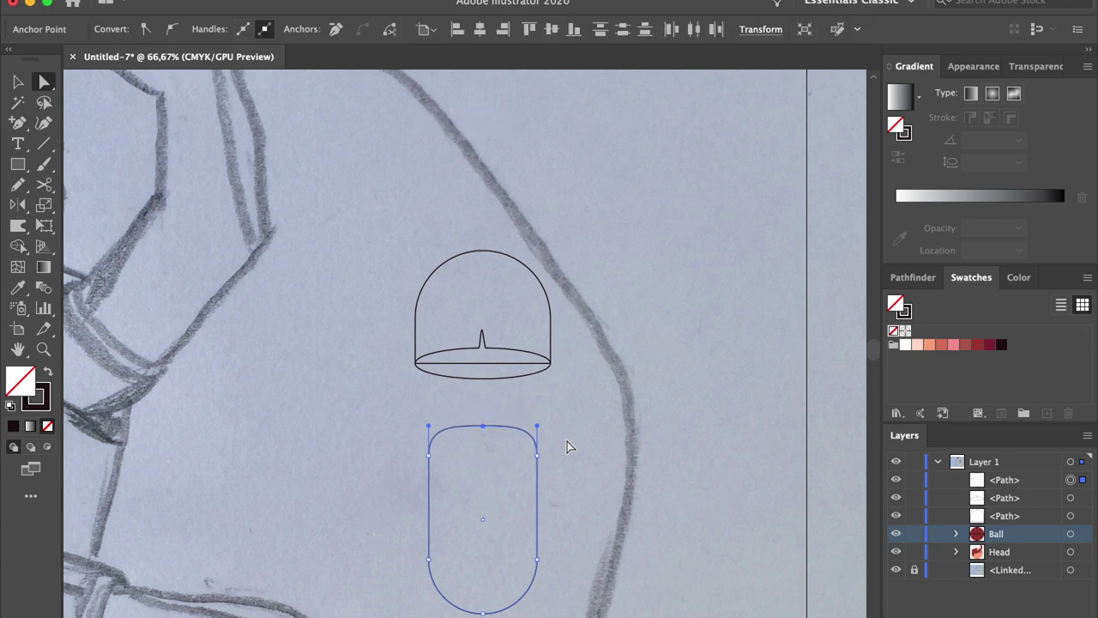
# Step: Move the rounded arm shape straight up until its flattened end lies inside the ellipse
pyautogui.press('v')
pyautogui.click(566, 581)
pyautogui.moveTo(528, 610); pyautogui.dragTo(387, 475)
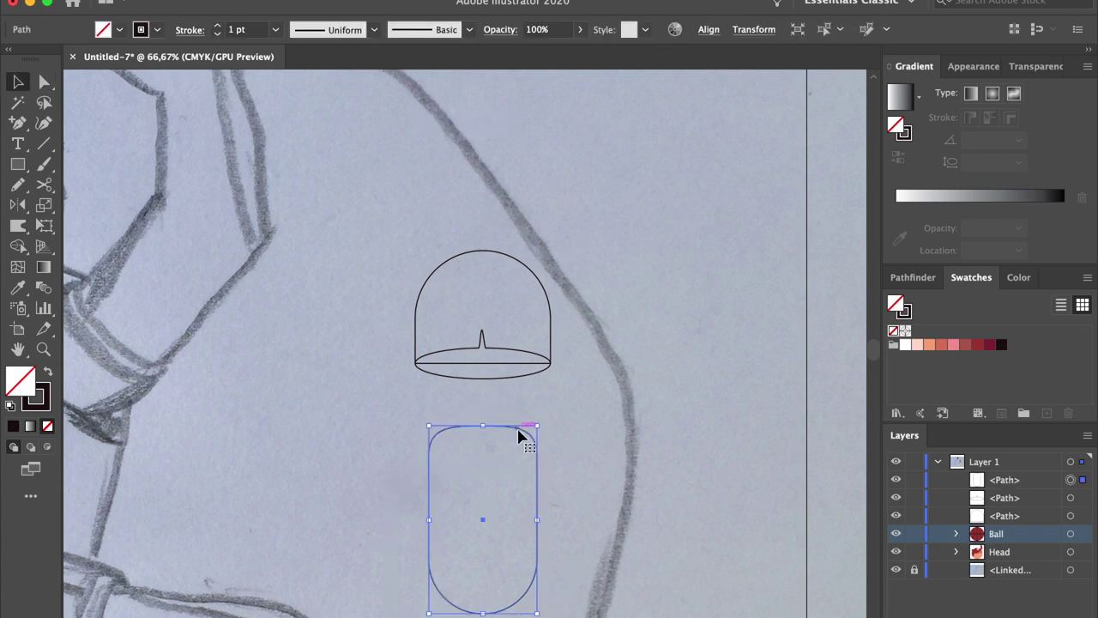
pyautogui.hotkey('shift', 'Up')
pyautogui.hotkey('shift', 'Up')
pyautogui.hotkey('shift', 'Up')
pyautogui.hotkey('shift', 'Up')
pyautogui.hotkey('shift', 'Up')
pyautogui.hotkey('shift', 'Up')
pyautogui.hotkey('shift', 'Up')
pyautogui.hotkey('shift', 'Up')
pyautogui.hotkey('shift', 'Up')
pyautogui.hotkey('shift', 'Up')
pyautogui.hotkey('shift', 'Up')
pyautogui.hotkey('shift', 'Up')
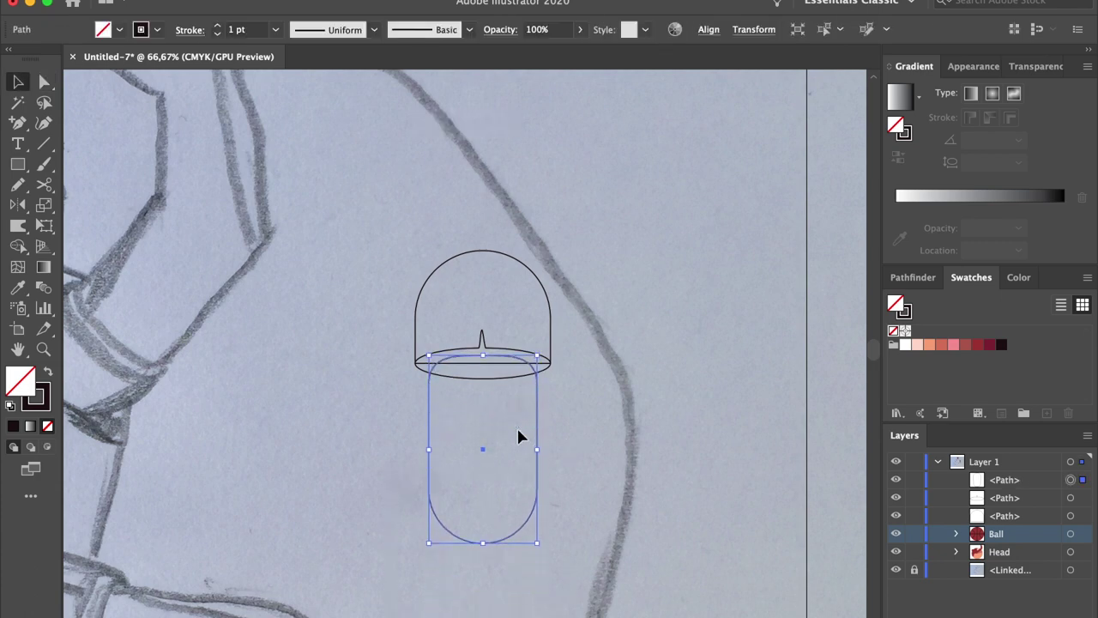
pyautogui.click(601, 442)
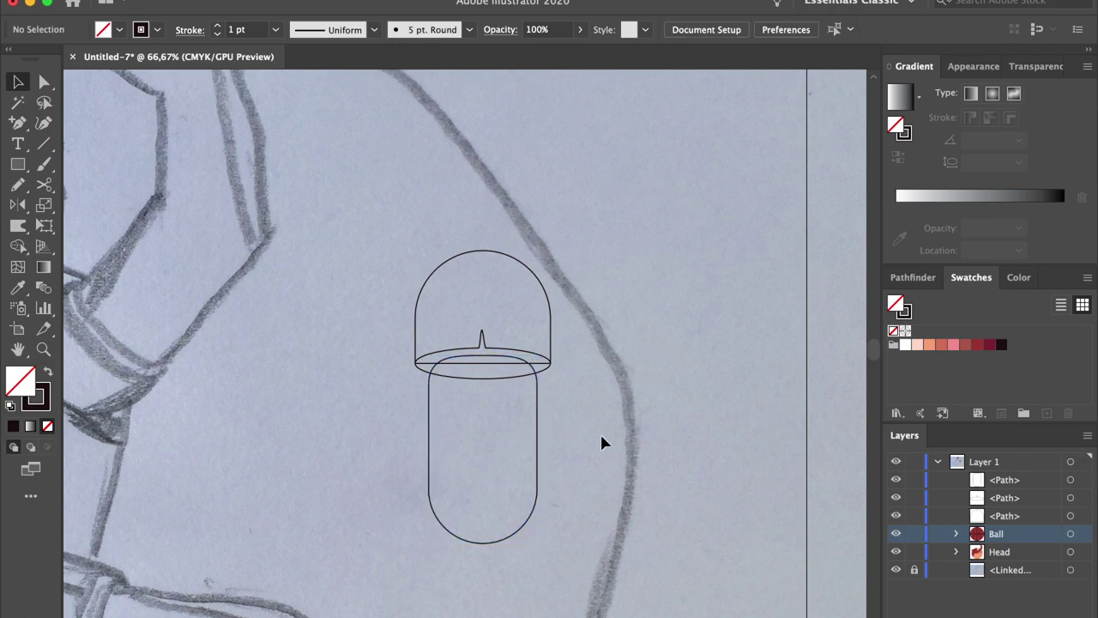
# Step: Copy the arch-shaped sleeve and paste it in front twice
pyautogui.click(553, 337)
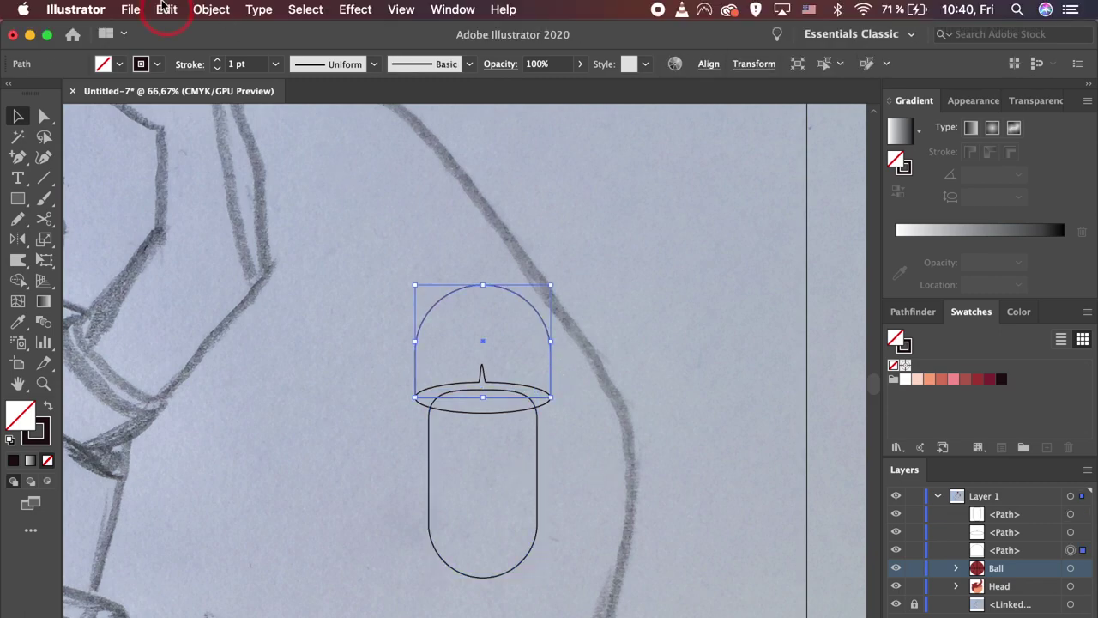
pyautogui.click(165, 9)
pyautogui.click(182, 92)
pyautogui.click(165, 11)
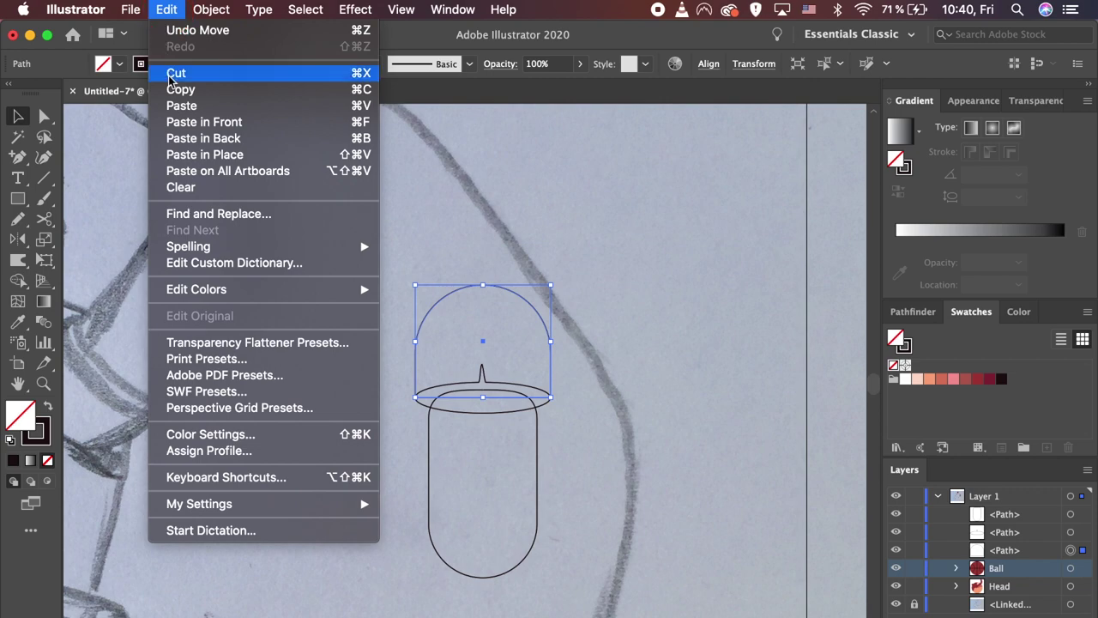
pyautogui.click(177, 118)
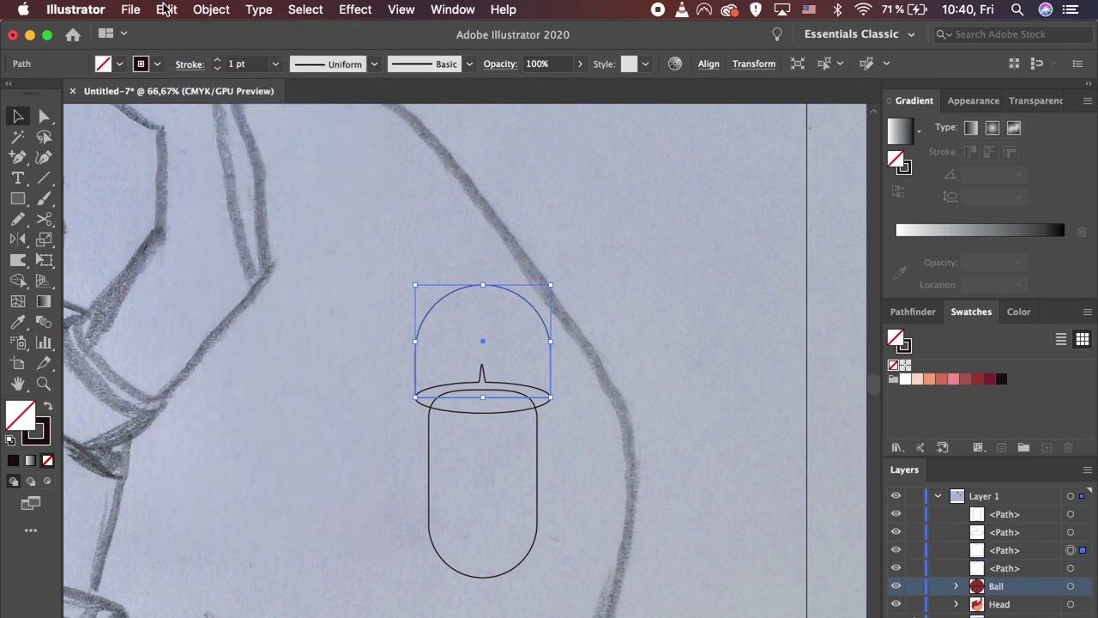
pyautogui.click(166, 9)
pyautogui.click(180, 89)
pyautogui.click(166, 10)
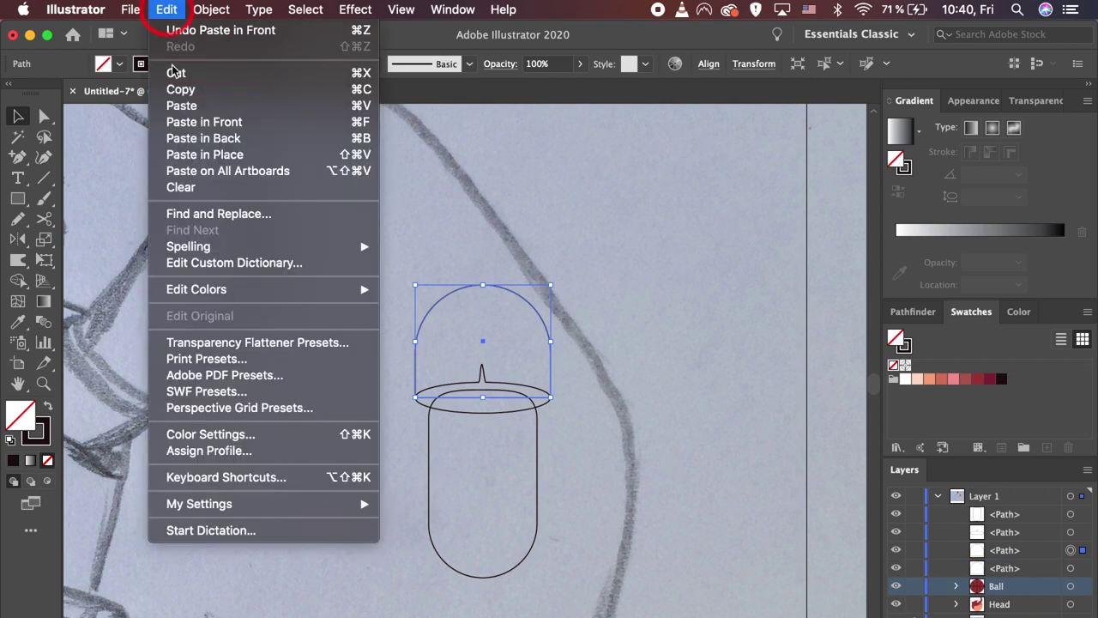
pyautogui.click(203, 122)
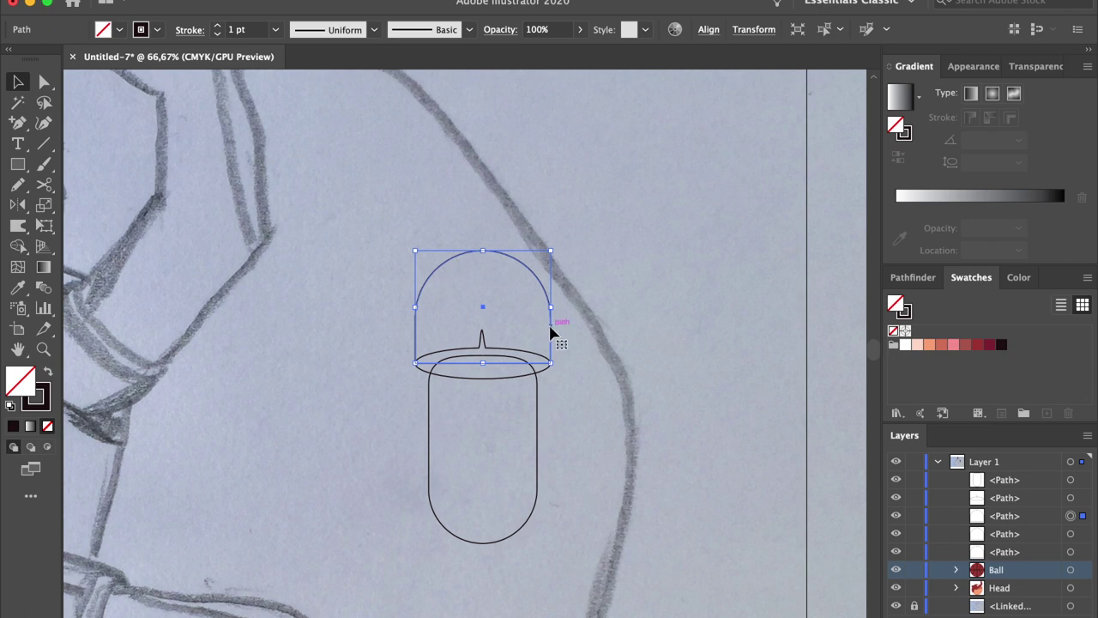
# Step: Shift the top sleeve copy slightly right and subtract it from the other copy with Minus Front to leave a crescent
pyautogui.moveTo(549, 326); pyautogui.dragTo(572, 328)
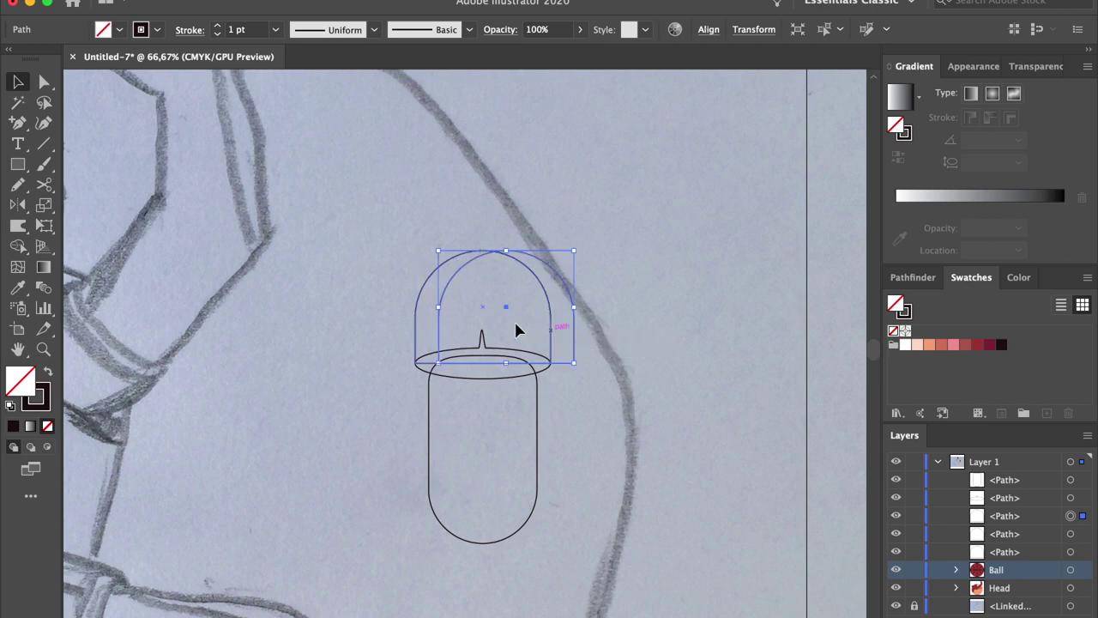
pyautogui.click(901, 278)
pyautogui.click(933, 323)
pyautogui.click(758, 305)
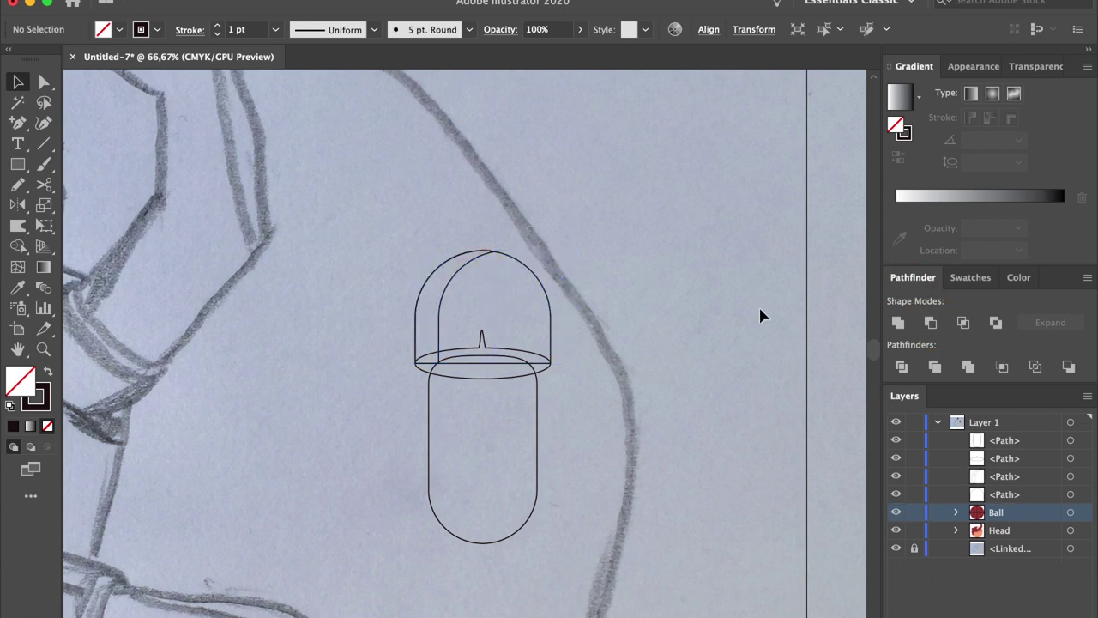
# Step: Swap the spiked ellipse's black outline for a black fill
pyautogui.click(543, 374)
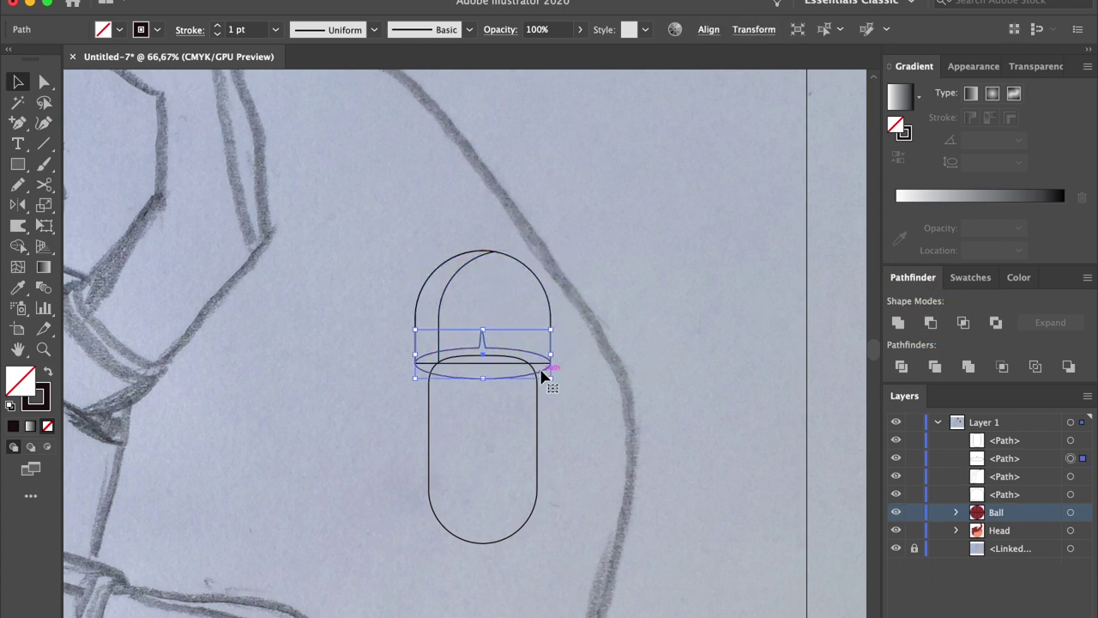
pyautogui.hotkey('shift', 'x')
pyautogui.click(565, 337)
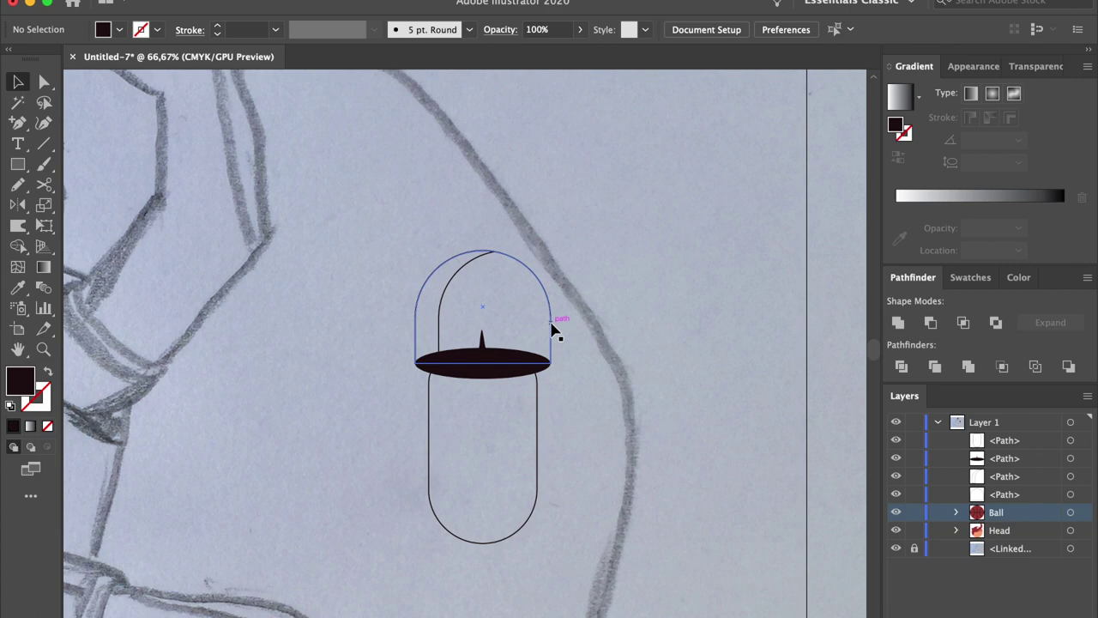
# Step: Fill the sleeve with the dark red swatch and its crescent shadow with the dark purple swatch, both without outline
pyautogui.click(552, 327)
pyautogui.hotkey('shift', 'x')
pyautogui.click(970, 277)
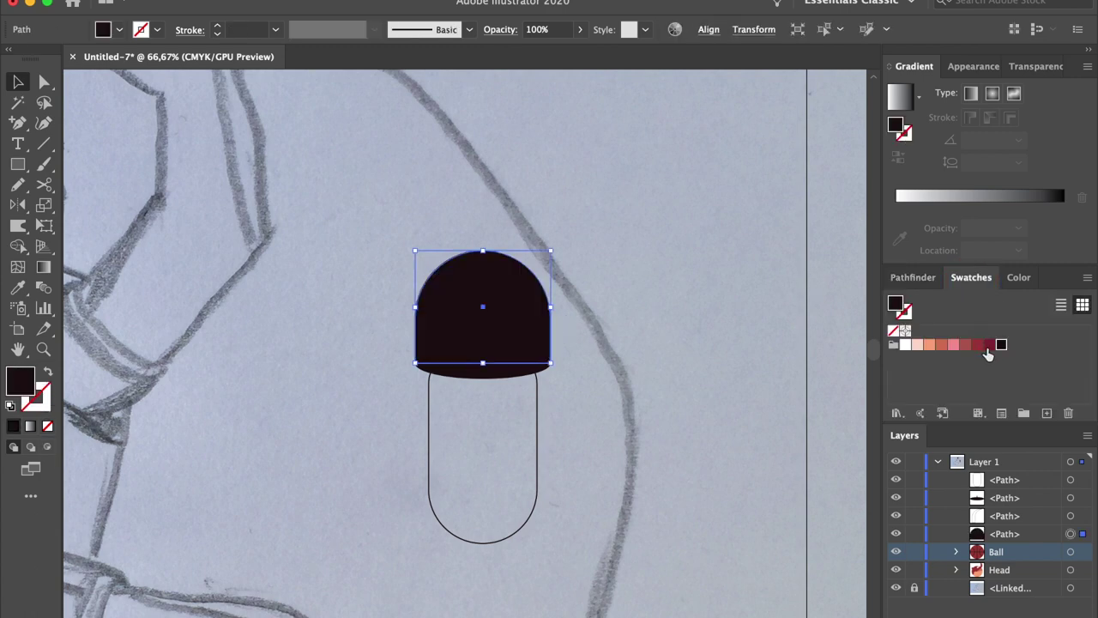
pyautogui.click(978, 346)
pyautogui.click(481, 262)
pyautogui.hotkey('shift', 'x')
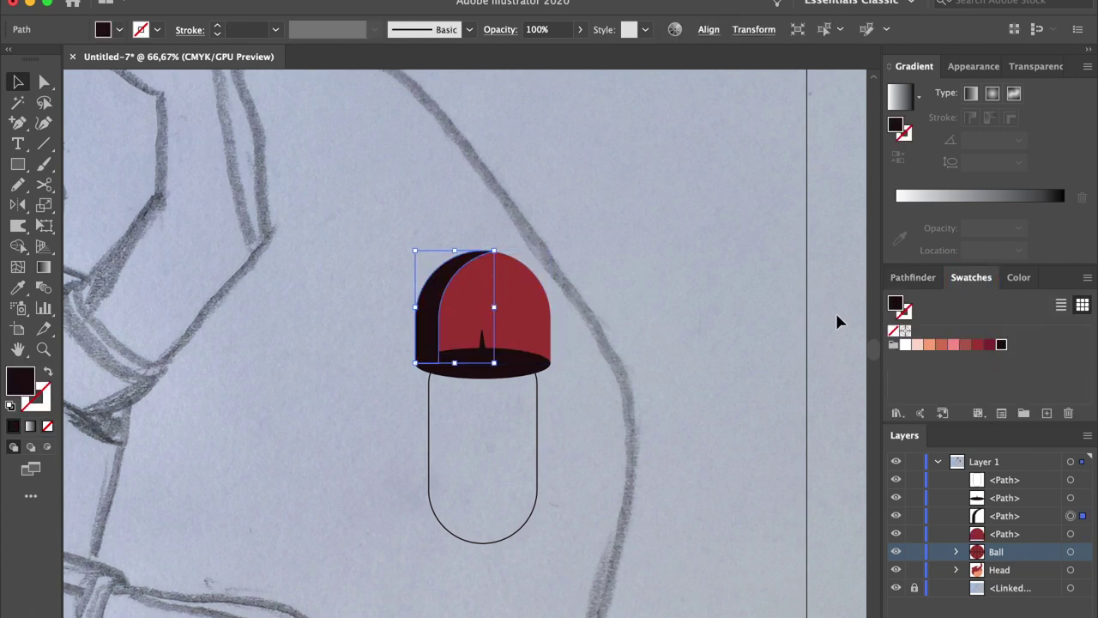
pyautogui.click(989, 344)
pyautogui.click(586, 523)
# Step: Bring the rounded arm shape to the front and fill it with the C=0 M=41 Y=51 K=0 skin swatch, without outline
pyautogui.click(528, 530)
pyautogui.click(211, 10)
pyautogui.moveTo(225, 46)
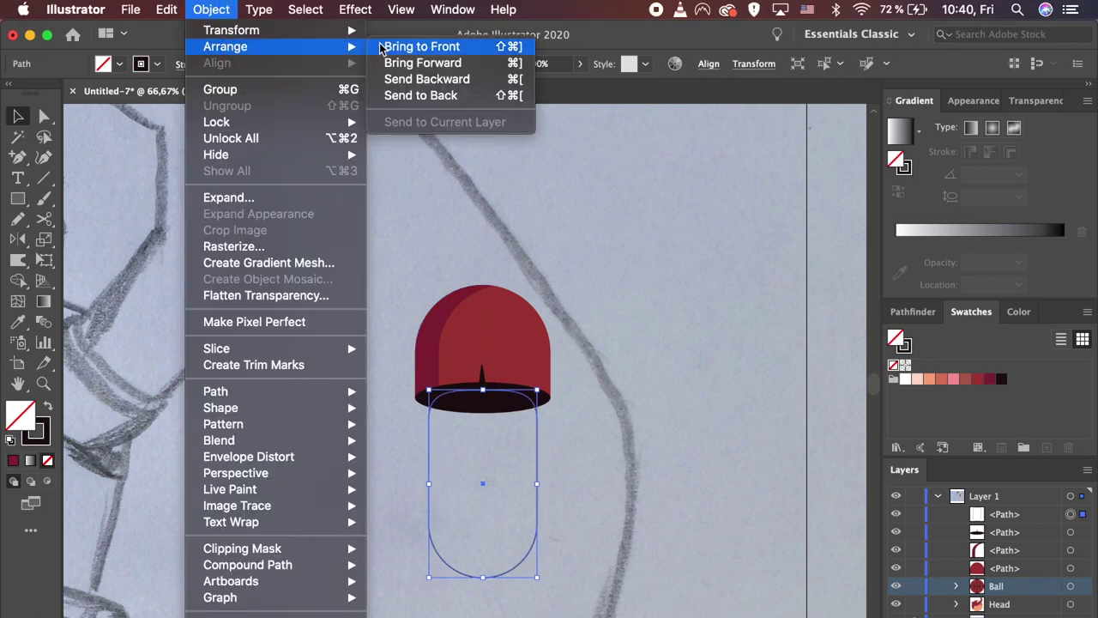
pyautogui.click(501, 48)
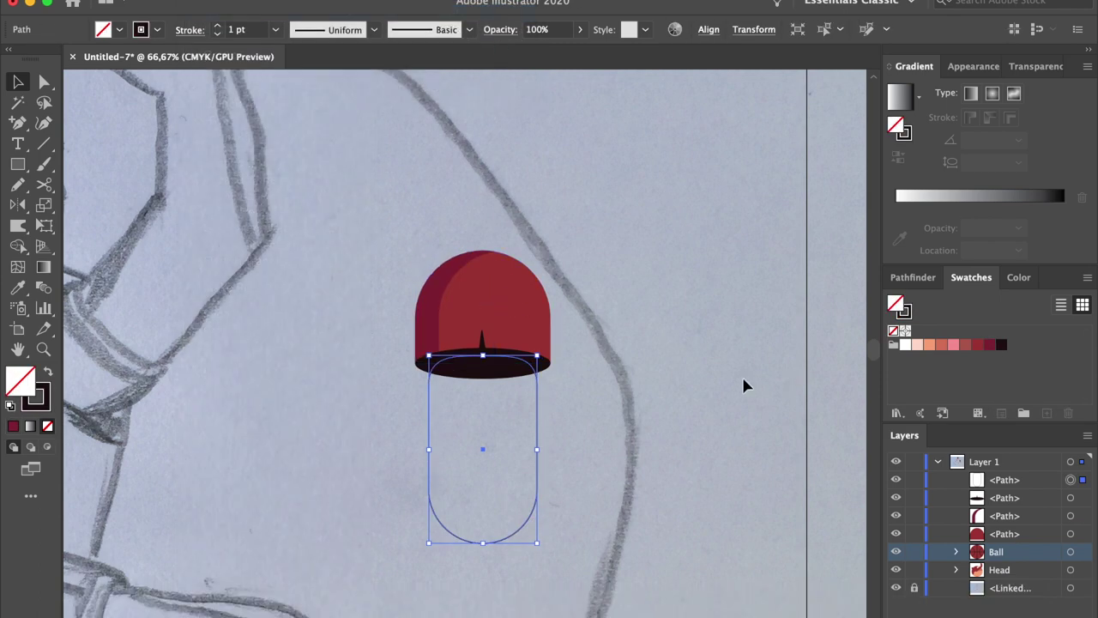
pyautogui.hotkey('shift', 'x')
pyautogui.click(929, 344)
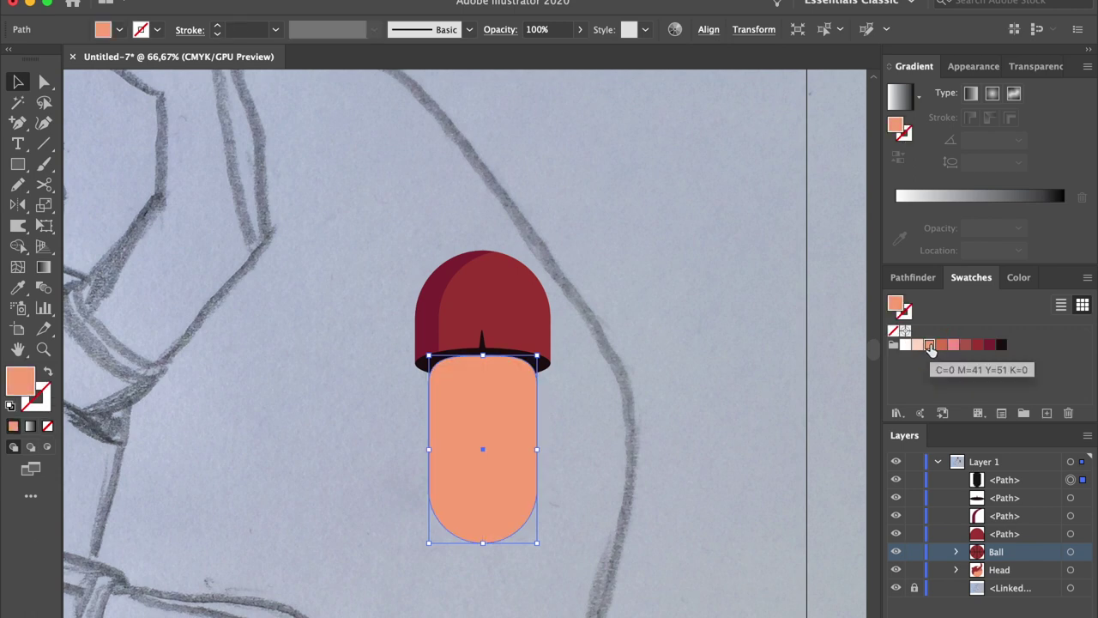
pyautogui.click(666, 417)
# Step: Select the whole sleeve and arm, rotate them diagonally with the sleeve at the lower left, and place them over the sketched upper arm
pyautogui.hscroll(-3, 614, 536)
pyautogui.scroll(2, 614, 537)
pyautogui.click(571, 510)
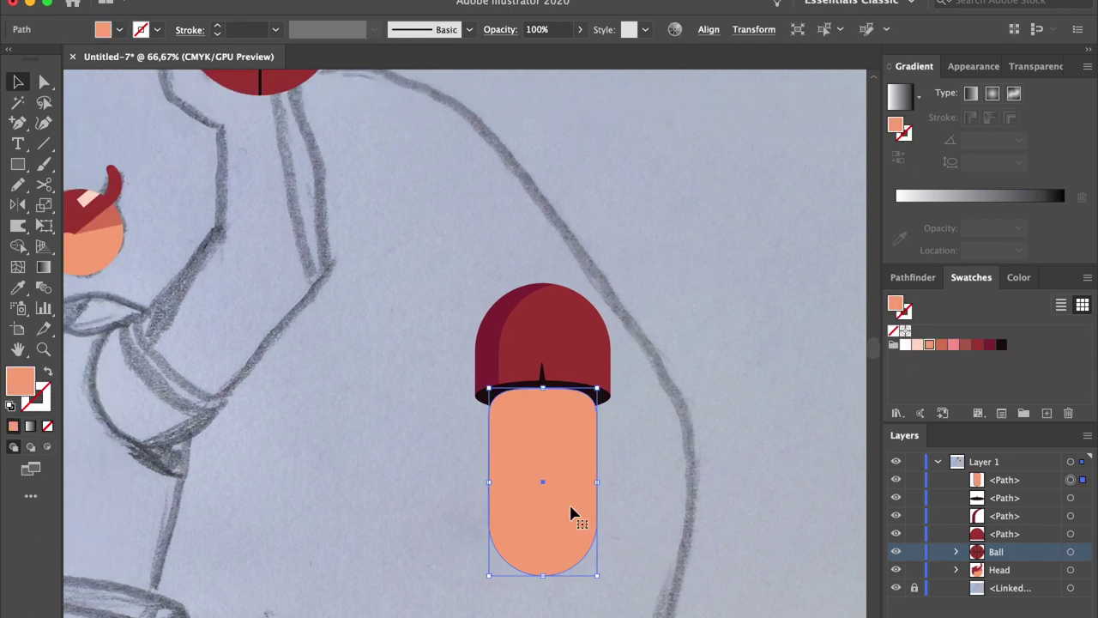
pyautogui.click(648, 499)
pyautogui.hotkey('ctrl', '-')
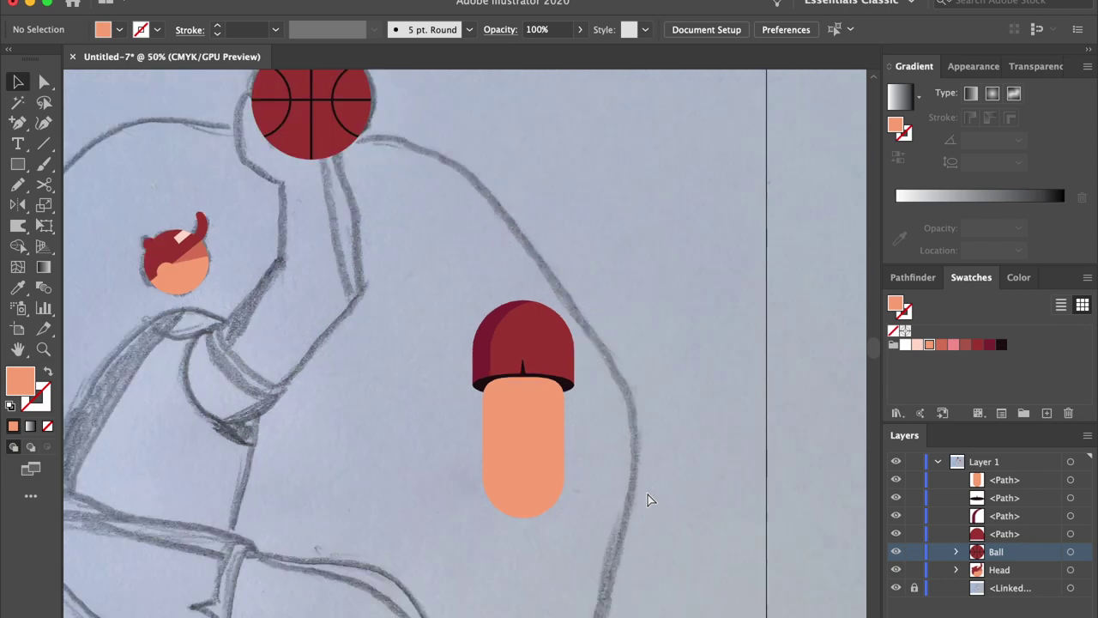
pyautogui.scroll(1, 647, 491)
pyautogui.hscroll(-1, 646, 491)
pyautogui.moveTo(441, 344); pyautogui.dragTo(637, 318)
pyautogui.moveTo(560, 439); pyautogui.dragTo(314, 367)
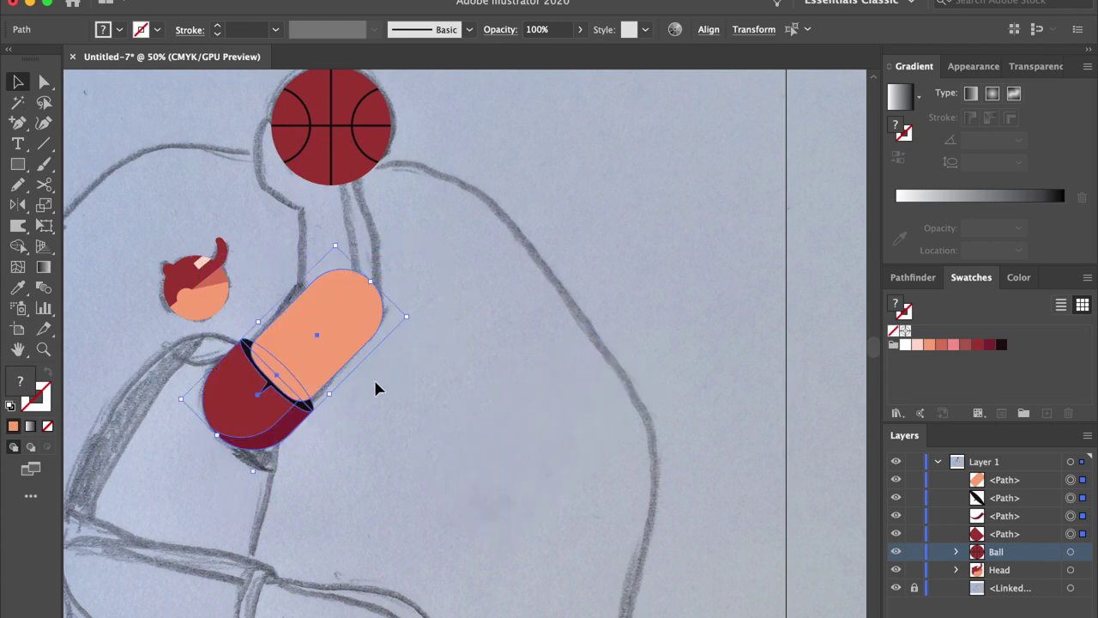
pyautogui.click(461, 408)
pyautogui.hotkey('ctrl', '-')
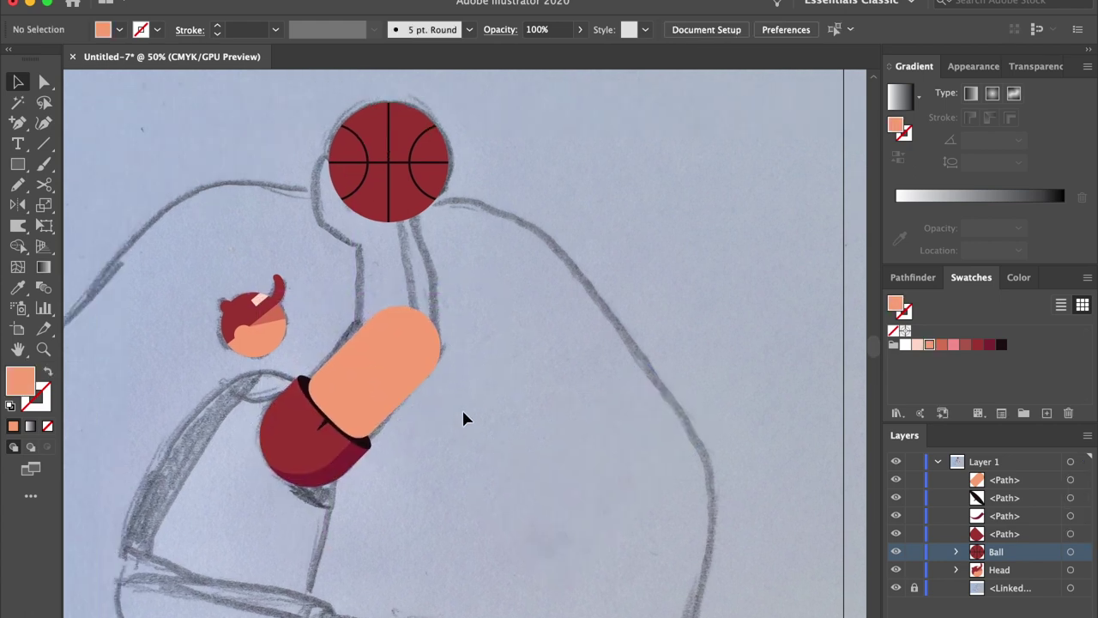
pyautogui.hotkey('ctrl', '+')
pyautogui.hotkey('ctrl', '+')
pyautogui.hotkey('ctrl', '+')
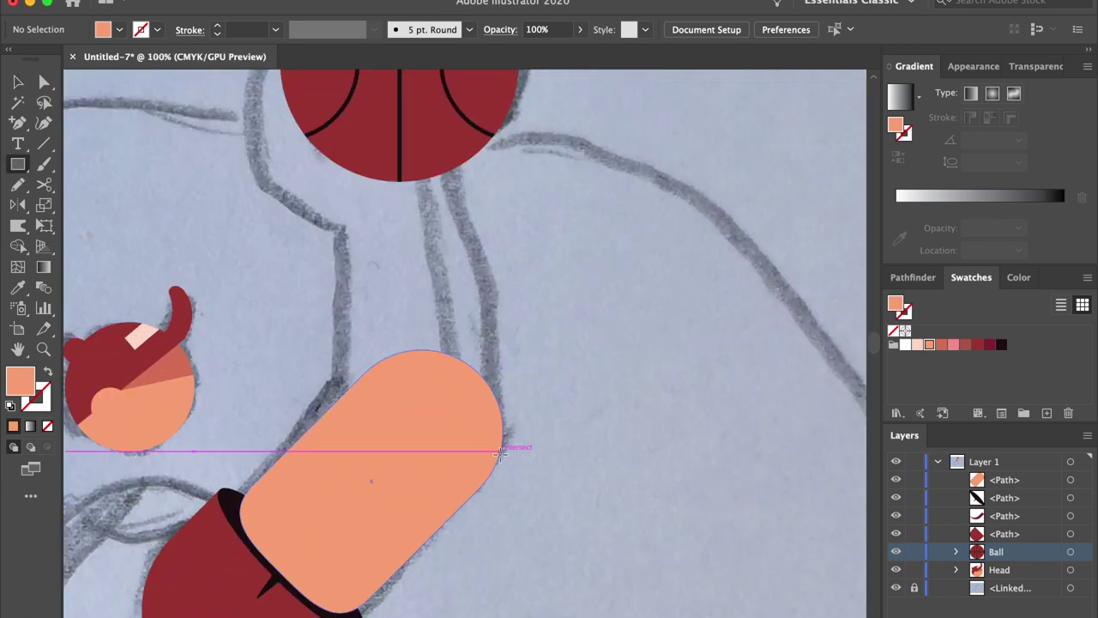
# Step: Draw a skin-coloured rectangle over the sketched forearm above the elbow and fit its bottom edge and outer corner to the upper arm's rounded end
pyautogui.moveTo(499, 457); pyautogui.dragTo(339, 203)
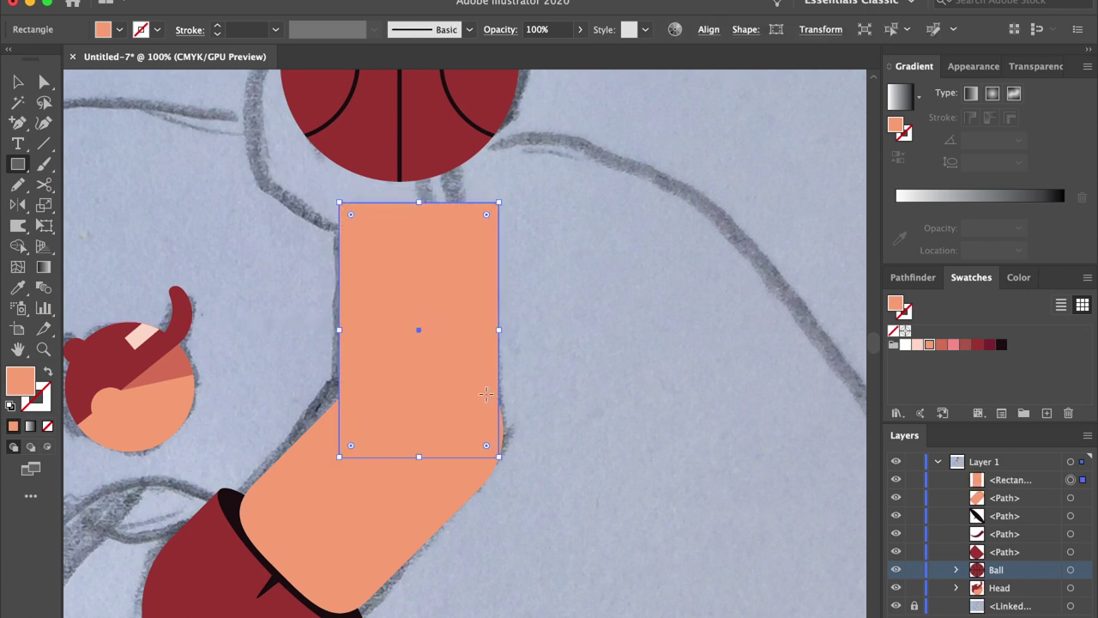
pyautogui.press('v')
pyautogui.moveTo(423, 458); pyautogui.dragTo(421, 441)
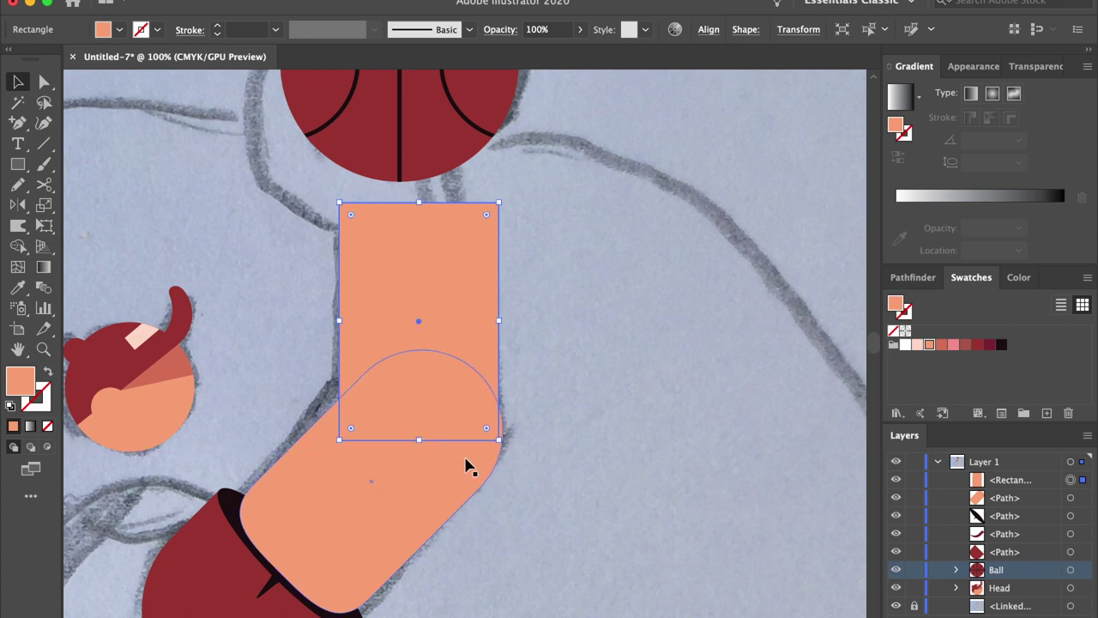
pyautogui.press('a')
pyautogui.click(499, 440)
pyautogui.moveTo(499, 440); pyautogui.dragTo(503, 424)
pyautogui.click(552, 473)
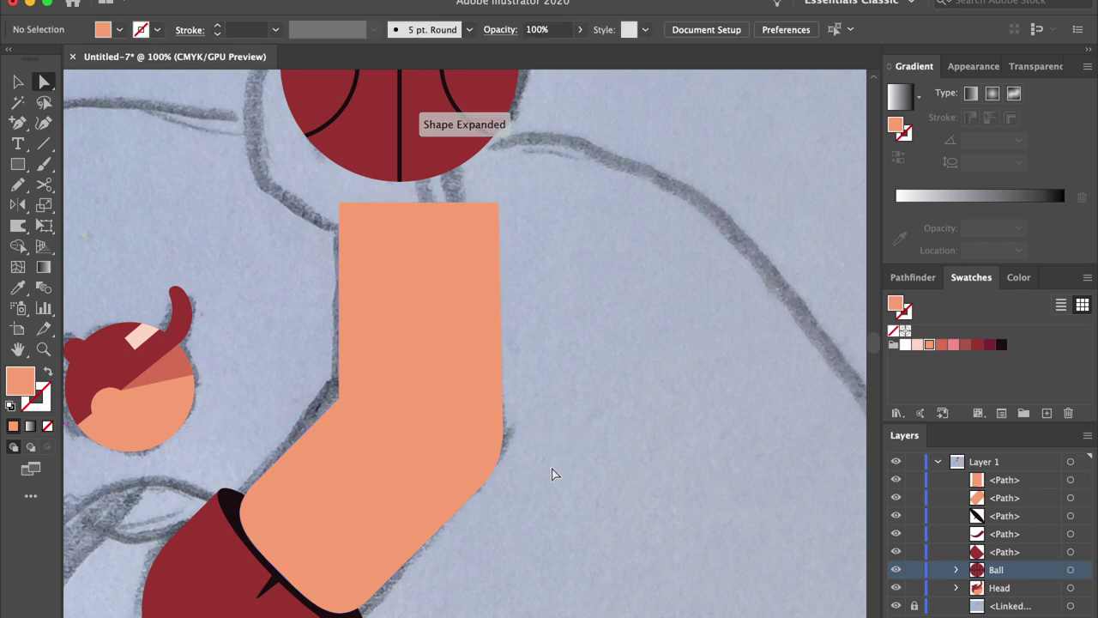
# Step: Shift the forearm's upper-right corner inward so the forearm tapers toward the wrist along the sketch line
pyautogui.click(472, 258)
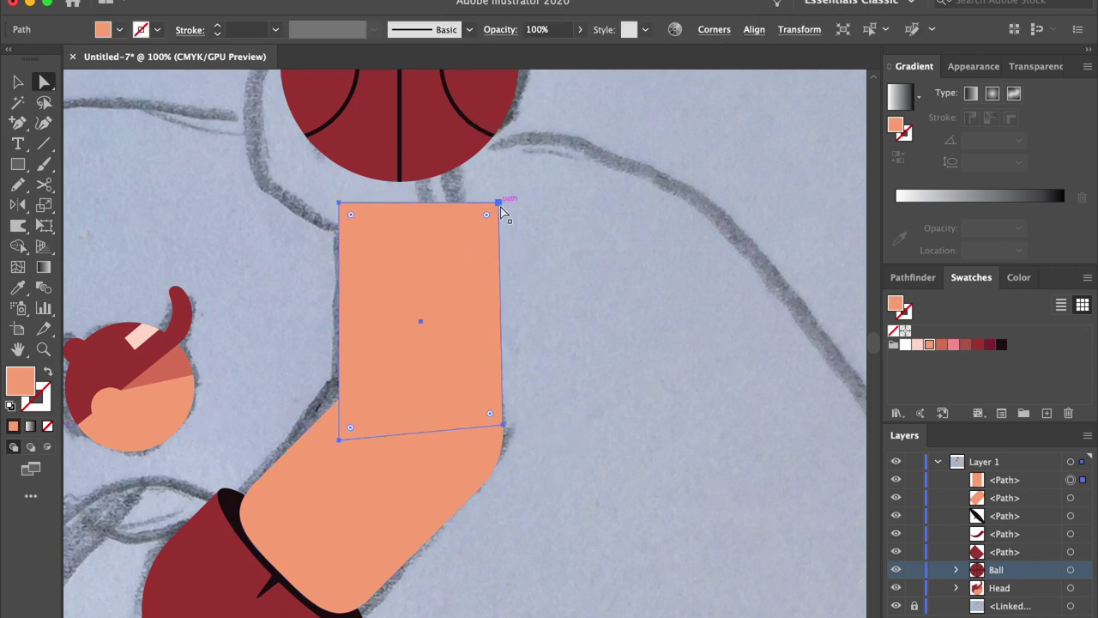
pyautogui.click(500, 205)
pyautogui.hotkey('shift', 'Left')
pyautogui.hotkey('shift', 'Left')
pyautogui.hotkey('shift', 'Left')
pyautogui.hotkey('shift', 'Left')
pyautogui.hotkey('shift', 'Left')
pyautogui.hotkey('shift', 'Right')
pyautogui.hotkey('shift', 'Right')
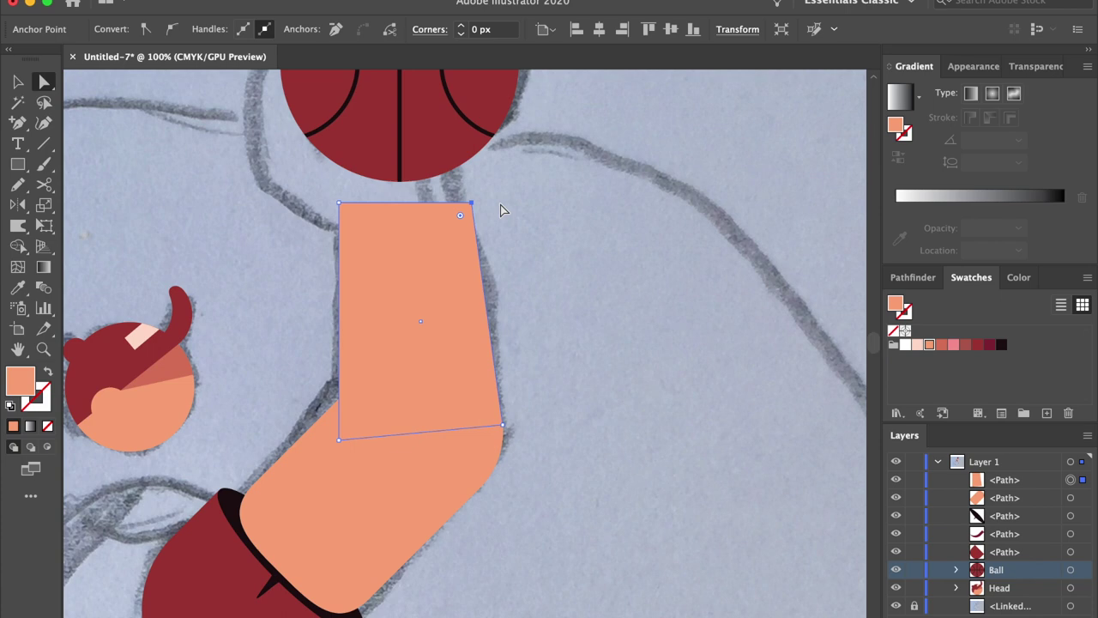
pyautogui.click(544, 245)
# Step: Hide the Ball group and draw a palm rectangle over the sketched hand with its upper-right and lower-left corners fully rounded
pyautogui.moveTo(543, 245); pyautogui.dragTo(599, 371)
pyautogui.press('l')
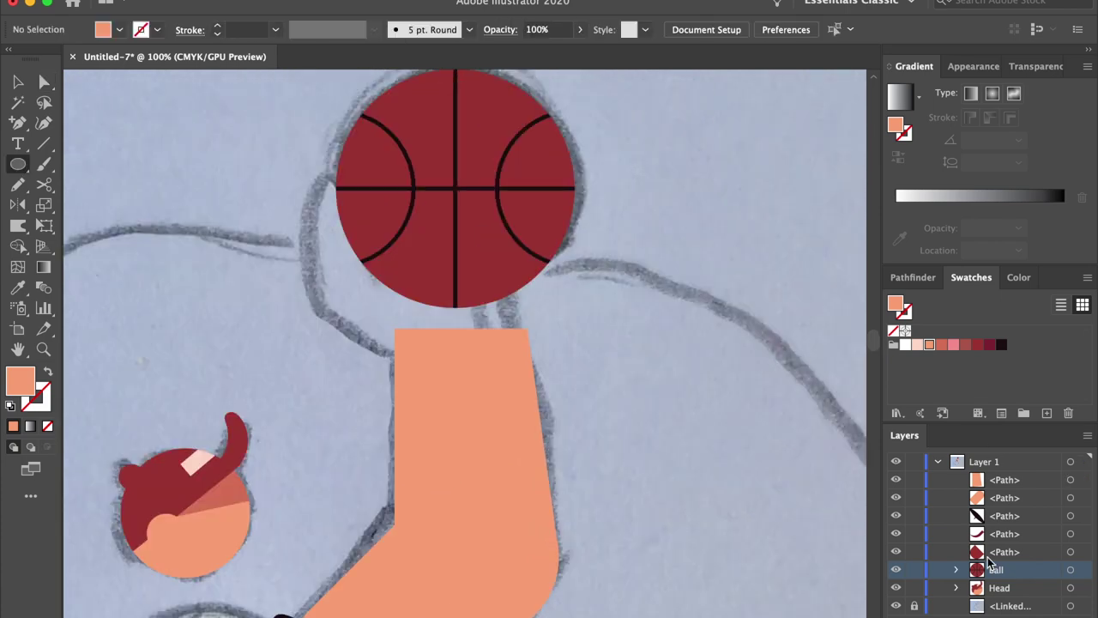
pyautogui.click(896, 570)
pyautogui.moveTo(21, 164); pyautogui.dragTo(77, 164)
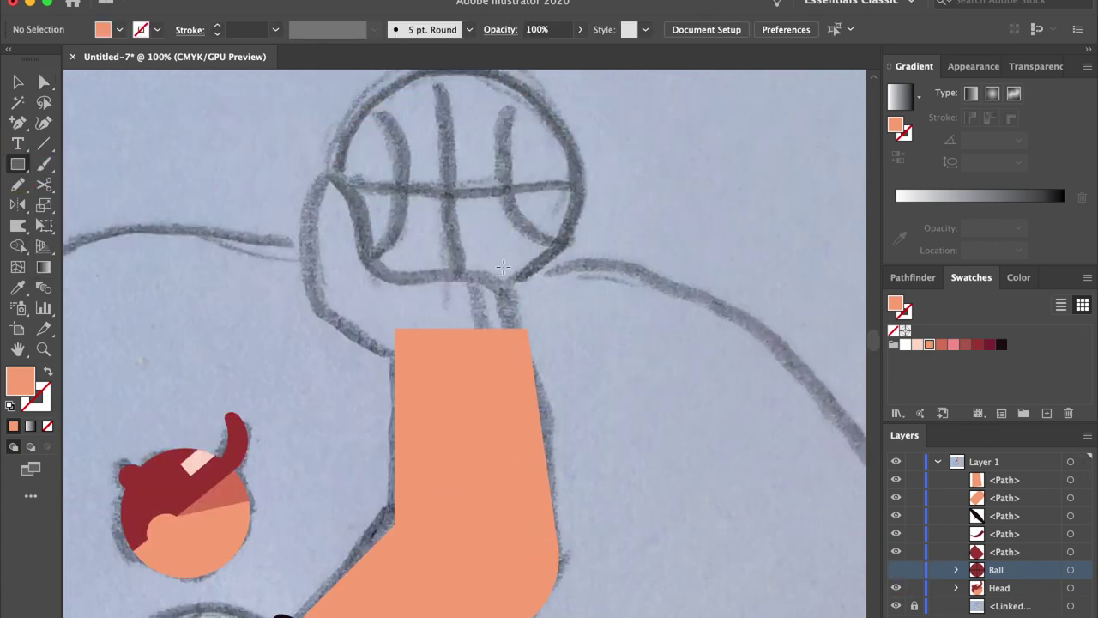
pyautogui.moveTo(530, 352); pyautogui.dragTo(312, 274)
pyautogui.press('a')
pyautogui.moveTo(520, 292); pyautogui.dragTo(436, 271)
pyautogui.click(617, 361)
# Step: Lower both top corners of the forearm shape to the palm's lower edge
pyautogui.press('super+equal')
pyautogui.scroll(-2, 616, 354)
pyautogui.click(486, 249)
pyautogui.click(486, 339)
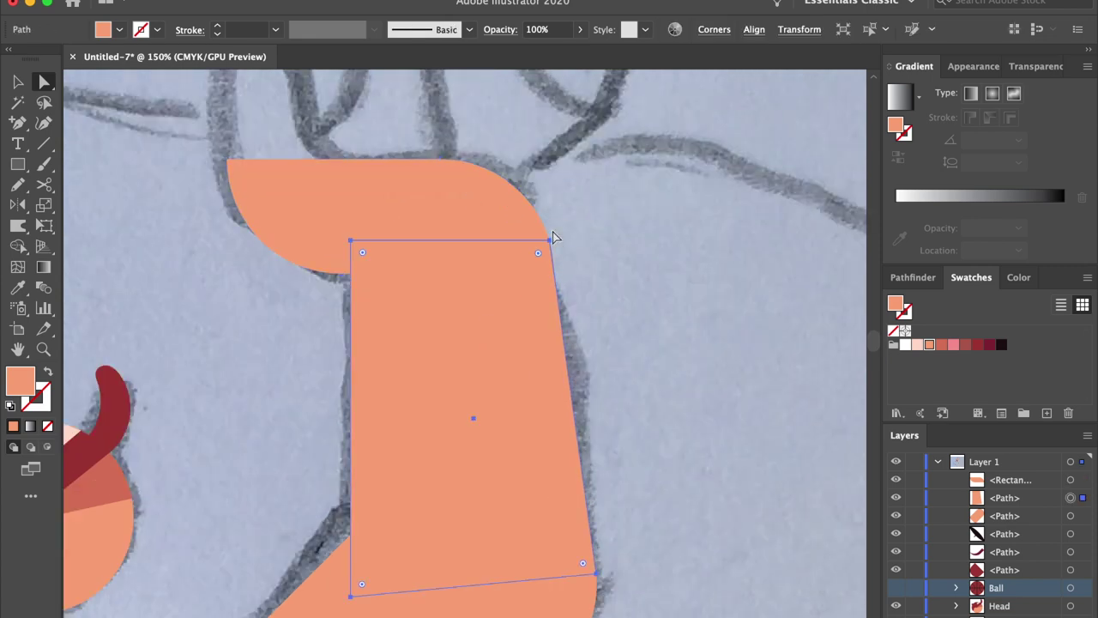
pyautogui.click(550, 242)
pyautogui.keyDown('shift'); pyautogui.click(350, 241); pyautogui.keyUp('shift')
pyautogui.moveTo(351, 241); pyautogui.dragTo(358, 277)
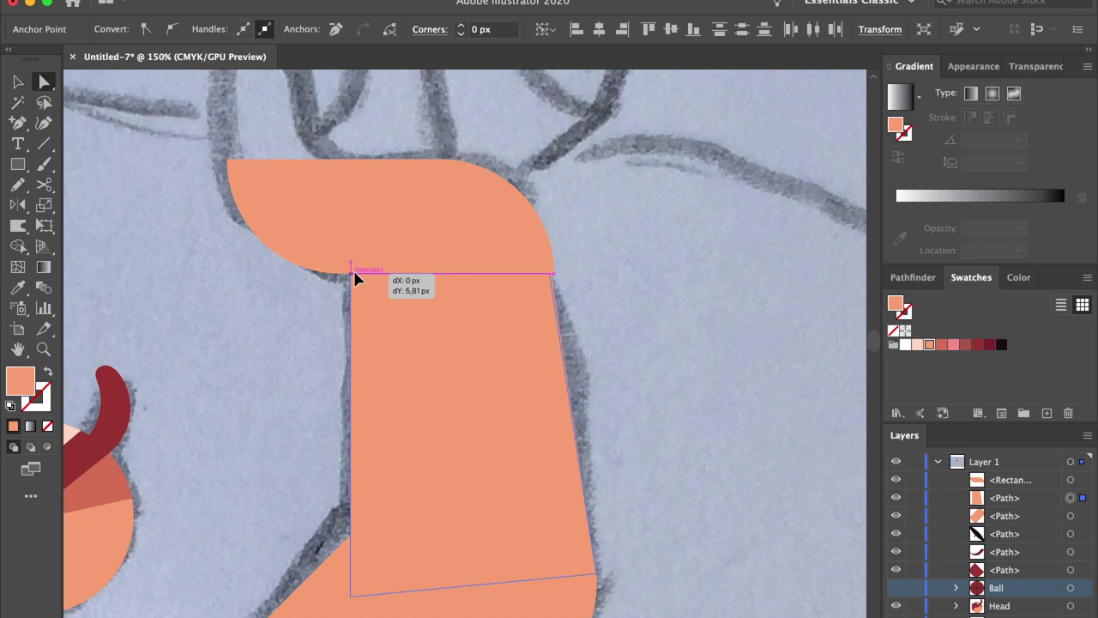
# Step: Align the forearm's upper-right corner with the palm's outer lower corner
pyautogui.press('super+equal')
pyautogui.press('super+equal')
pyautogui.press('super+equal')
pyautogui.moveTo(464, 356); pyautogui.dragTo(503, 357)
pyautogui.click(599, 389)
# Step: Draw an upright finger rectangle rising from the palm's left end over the sketch and fully round its top corners
pyautogui.press('super+minus')
pyautogui.press('super+minus')
pyautogui.press('super+minus')
pyautogui.press('super+minus')
pyautogui.press('super+minus')
pyautogui.press('super+minus')
pyautogui.press('super+minus')
pyautogui.press('super+minus')
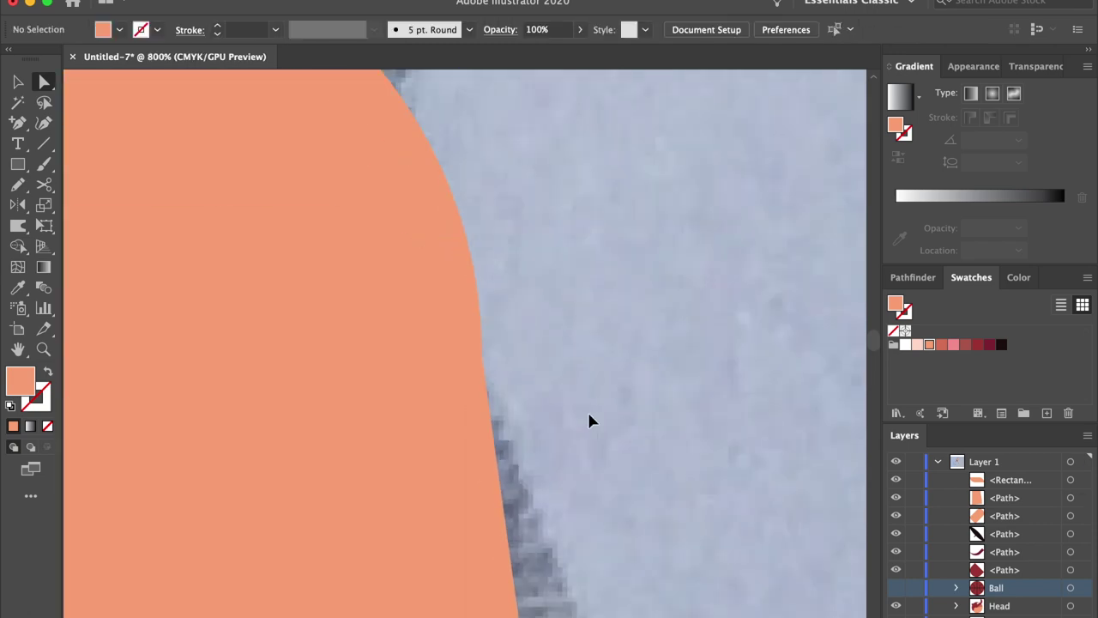
pyautogui.press('super+equal')
pyautogui.press('super+equal')
pyautogui.press('super+equal')
pyautogui.press('super+equal')
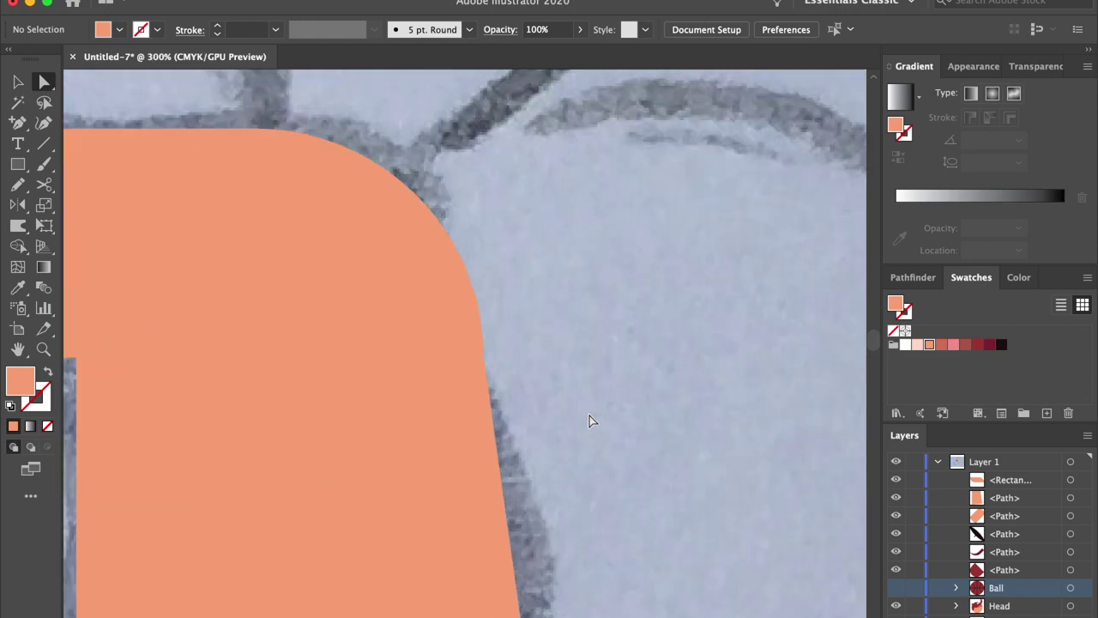
pyautogui.scroll(5, 590, 415)
pyautogui.hscroll(-2, 513, 386)
pyautogui.press('m')
pyautogui.moveTo(183, 404); pyautogui.dragTo(264, 435)
pyautogui.press('a')
pyautogui.click(456, 383)
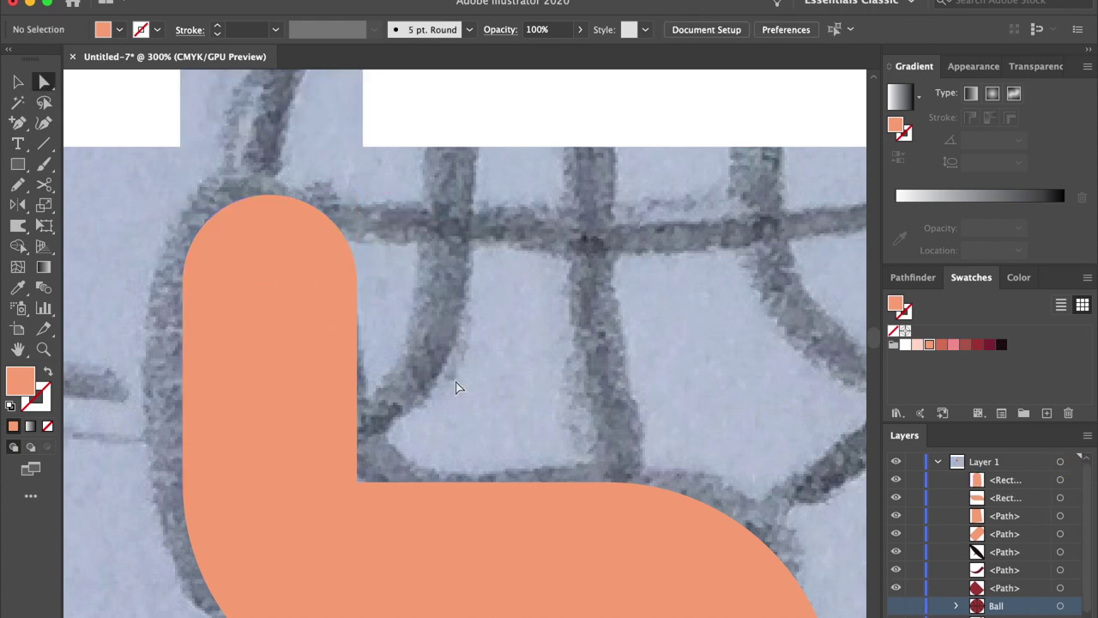
# Step: Select the palm and finger shapes together and nudge them slightly left
pyautogui.click(491, 265)
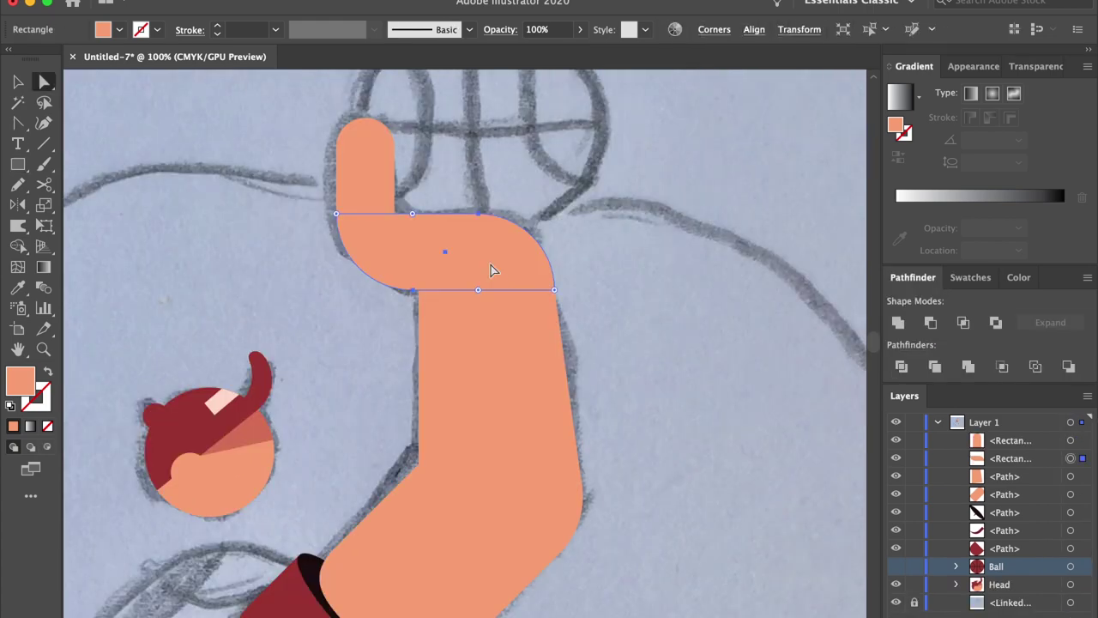
pyautogui.press('super+equal')
pyautogui.press('super+equal')
pyautogui.press('super+equal')
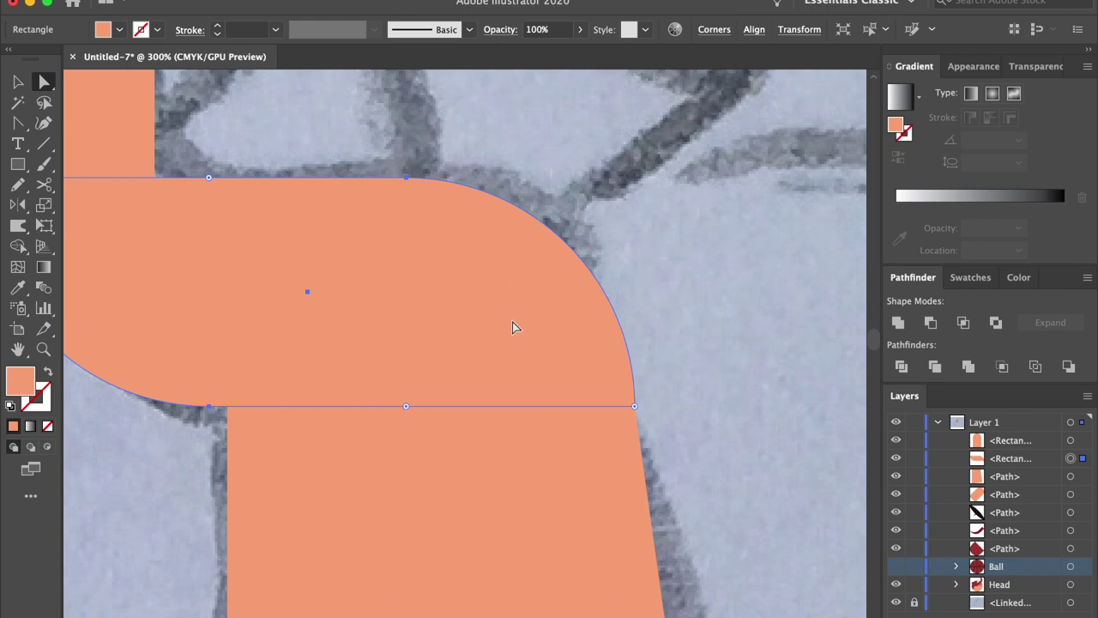
pyautogui.keyDown('shift'); pyautogui.click(122, 146); pyautogui.keyUp('shift')
pyautogui.press('Left')
pyautogui.press('Left')
pyautogui.press('Left')
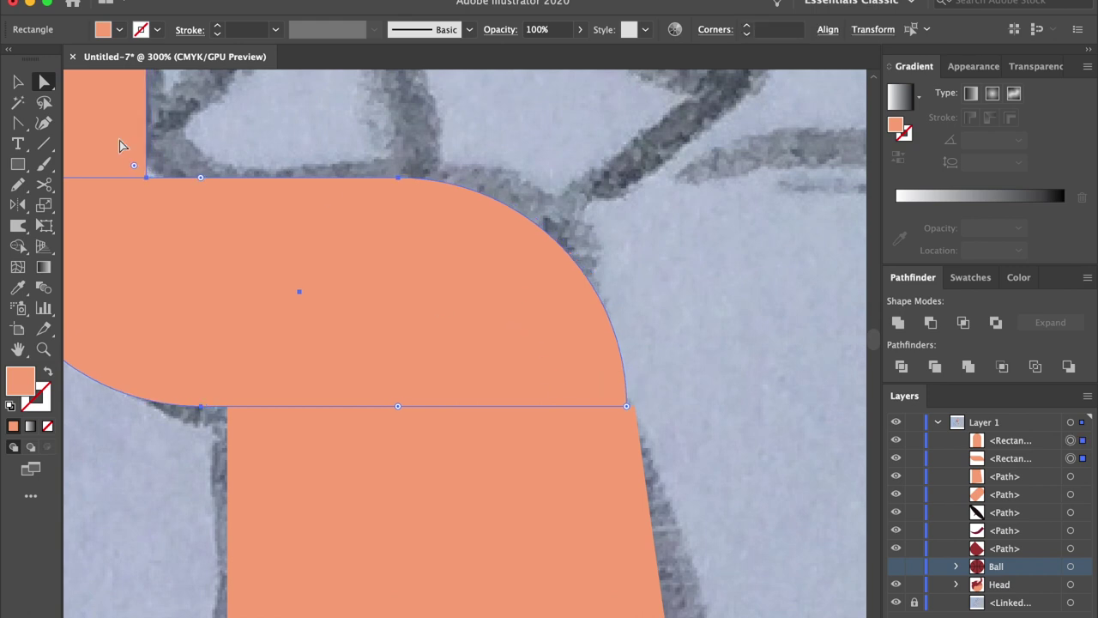
# Step: Raise the forearm's outer top corner to the palm's curve and nudge the palm and finger right to meet the forearm's edge
pyautogui.moveTo(628, 406); pyautogui.dragTo(621, 339)
pyautogui.press('v')
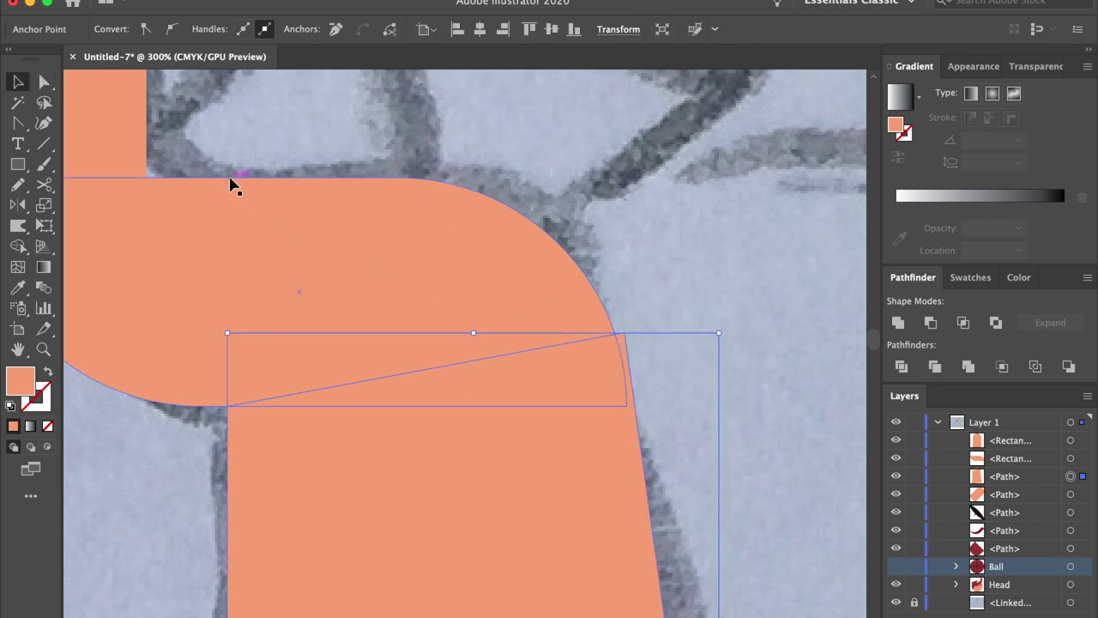
pyautogui.click(297, 311)
pyautogui.keyDown('shift'); pyautogui.click(289, 291); pyautogui.keyUp('shift')
pyautogui.press('Right')
pyautogui.press('Right')
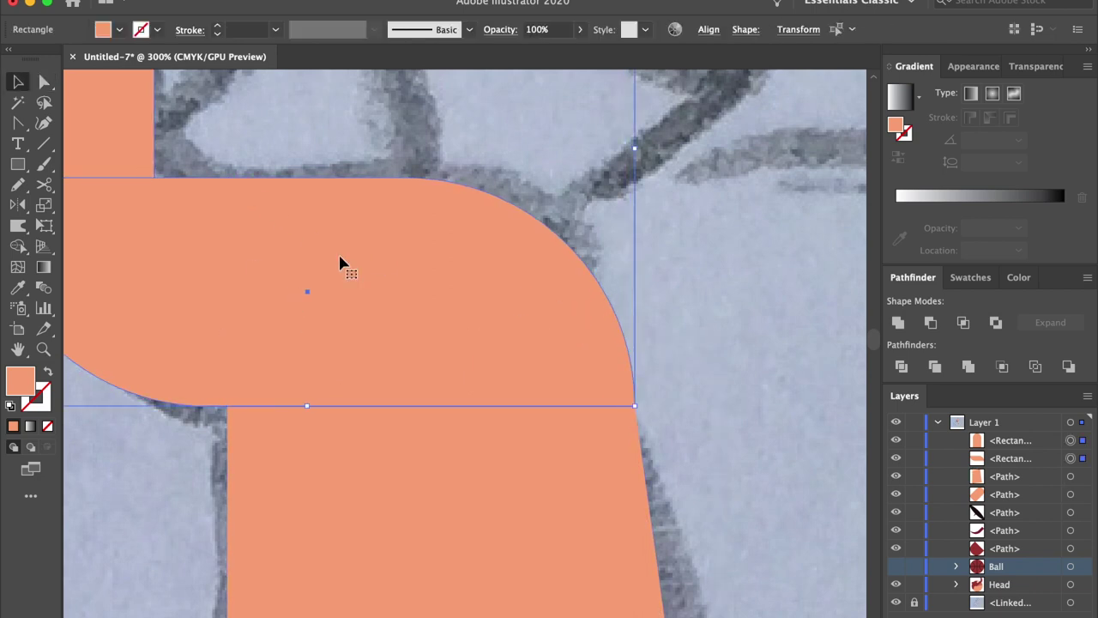
pyautogui.press('Left')
# Step: Fine-tune the forearm's outer top corner downward so the palm's curve flows smoothly into the forearm's edge
pyautogui.press('super+=')
pyautogui.hscroll(4, 341, 257)
pyautogui.scroll(-5, 342, 257)
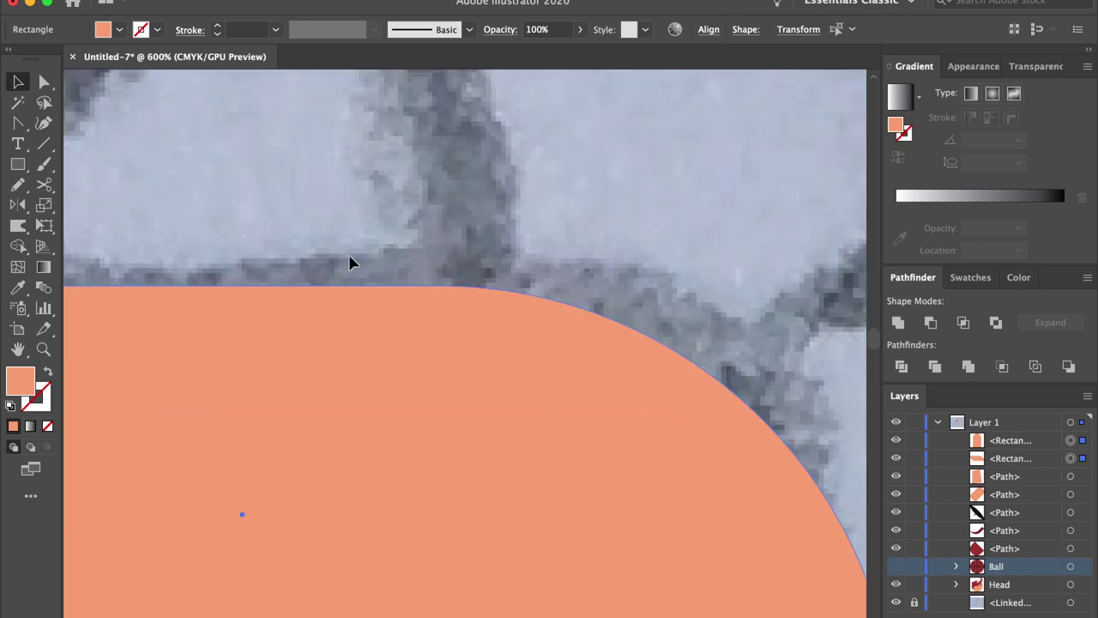
pyautogui.press('a')
pyautogui.moveTo(775, 343); pyautogui.dragTo(779, 400)
pyautogui.click(834, 467)
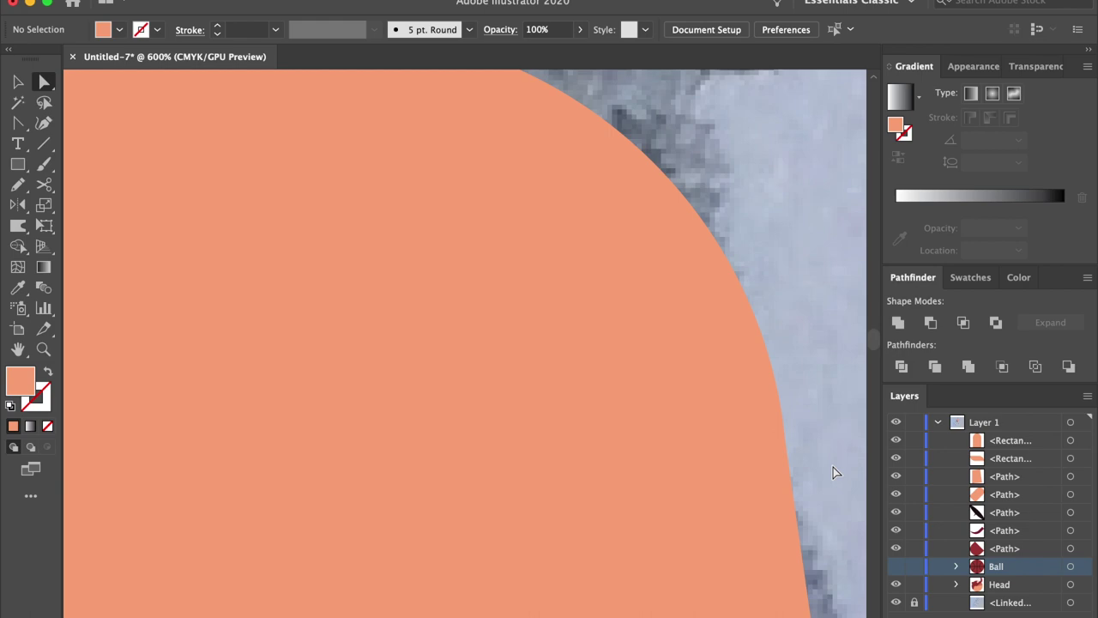
# Step: Unite the finger, palm, forearm and upper arm shapes into a single arm shape
pyautogui.hotkey('ctrl', '-')
pyautogui.press('super+minus')
pyautogui.press('super+minus')
pyautogui.press('super+minus')
pyautogui.press('super+minus')
pyautogui.press('super+minus')
pyautogui.press('super+minus')
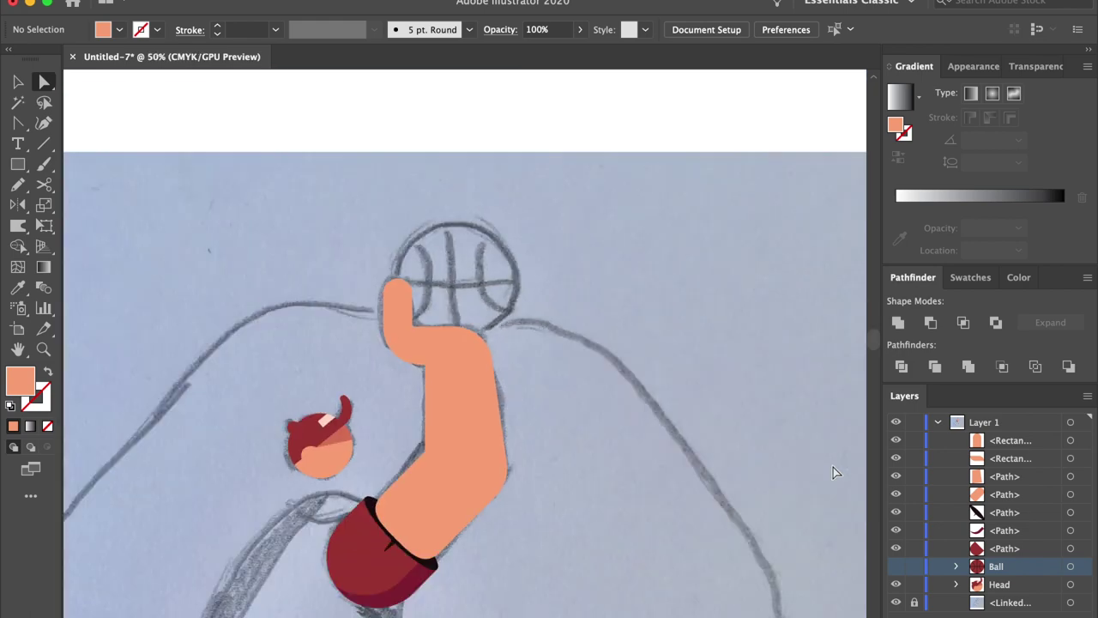
pyautogui.press('v')
pyautogui.press('super+minus')
pyautogui.moveTo(414, 230); pyautogui.dragTo(503, 393)
pyautogui.click(899, 321)
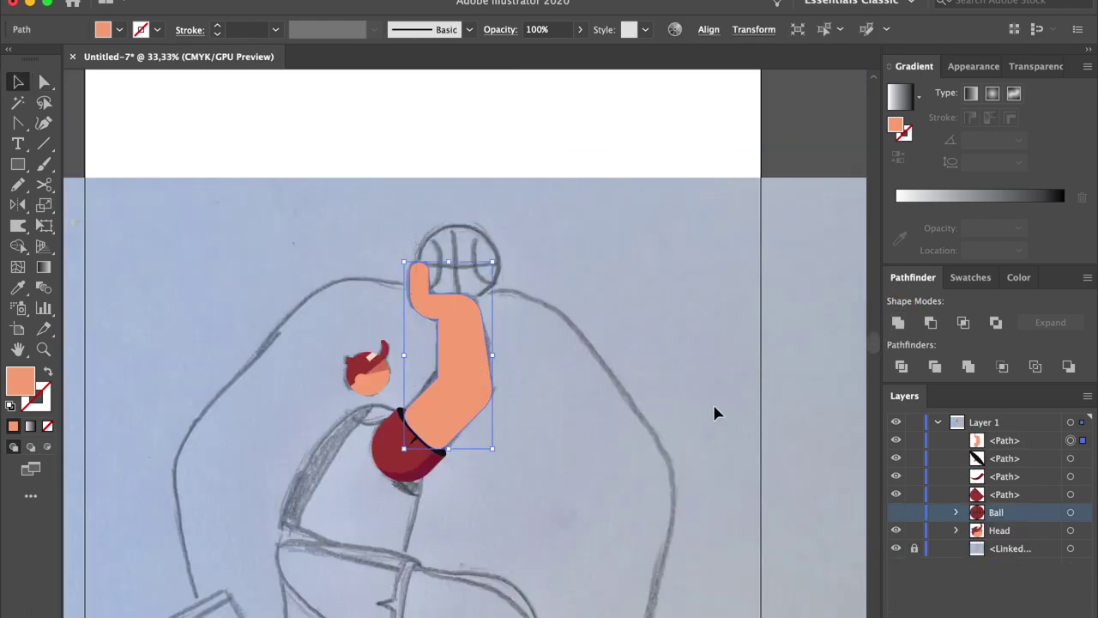
pyautogui.press('super+plus')
pyautogui.click(716, 409)
# Step: Draw a four-point shadow shape with the Pen tool over the inner upper arm between elbow and sleeve, filled with the darker skin swatch
pyautogui.moveTo(18, 125); pyautogui.dragTo(57, 122)
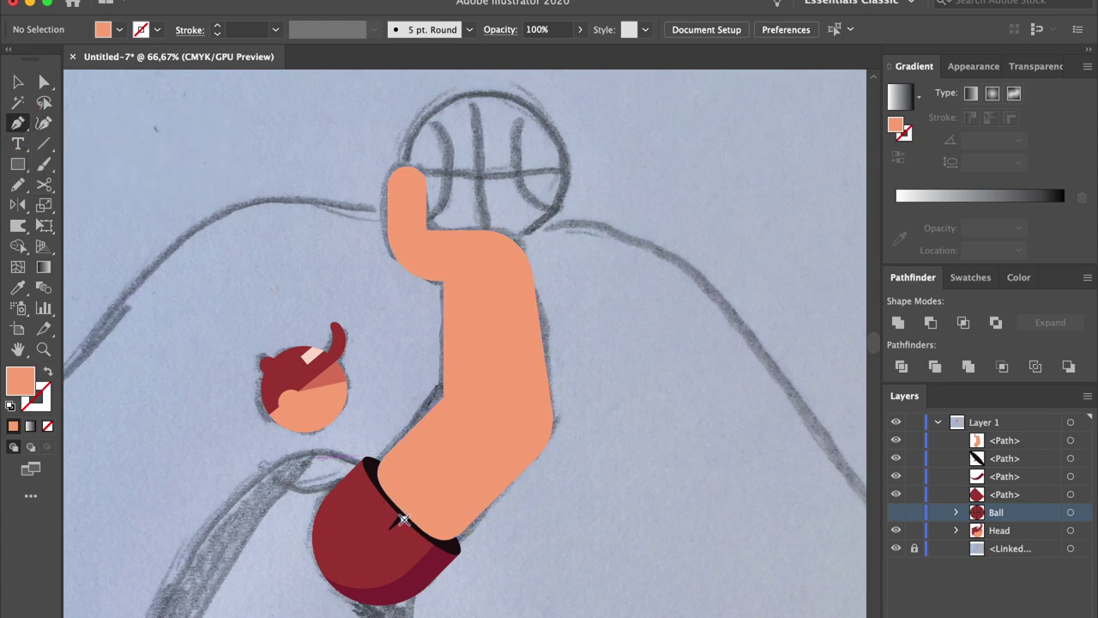
pyautogui.click(404, 520)
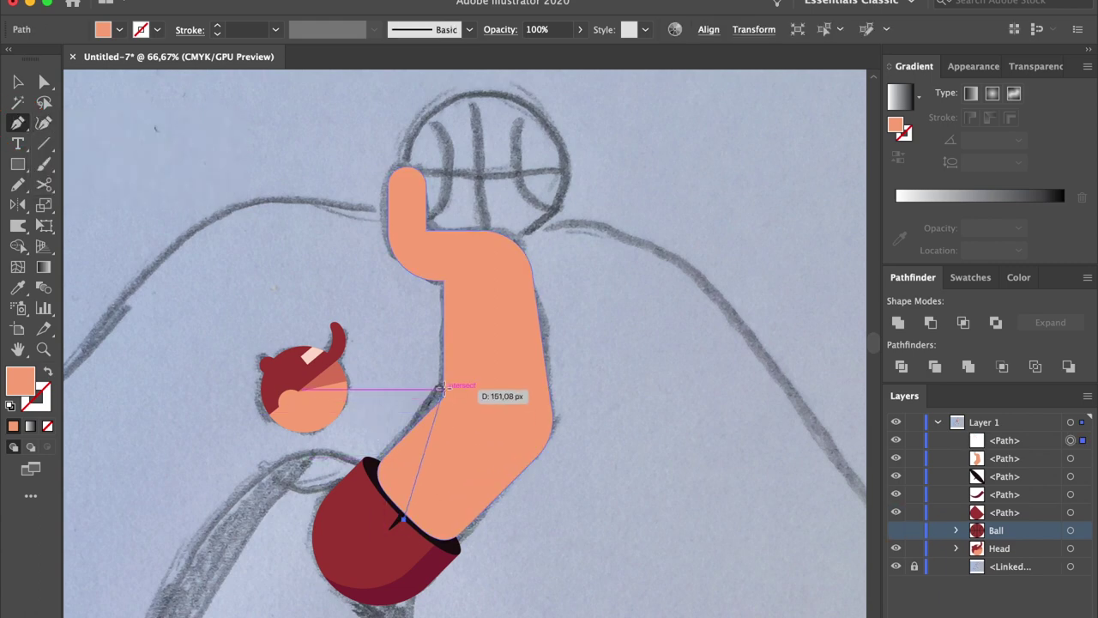
pyautogui.click(442, 395)
pyautogui.click(423, 384)
pyautogui.click(332, 490)
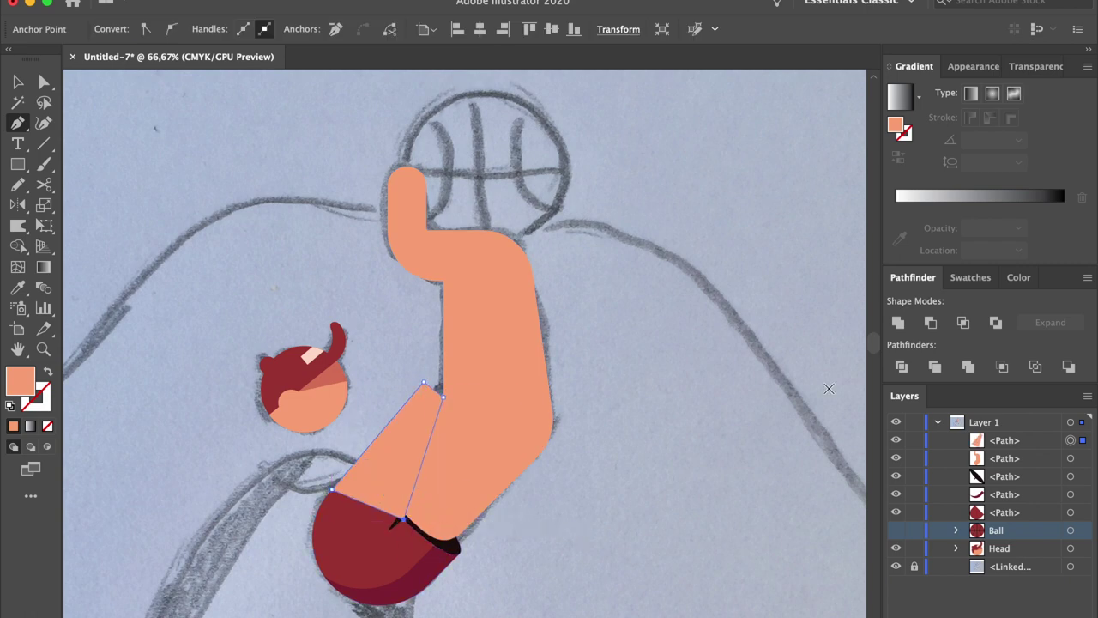
pyautogui.click(970, 277)
pyautogui.click(944, 346)
# Step: Split the shadow shape along the arm's outline with the Shape Builder and delete the part outside the arm
pyautogui.press('v')
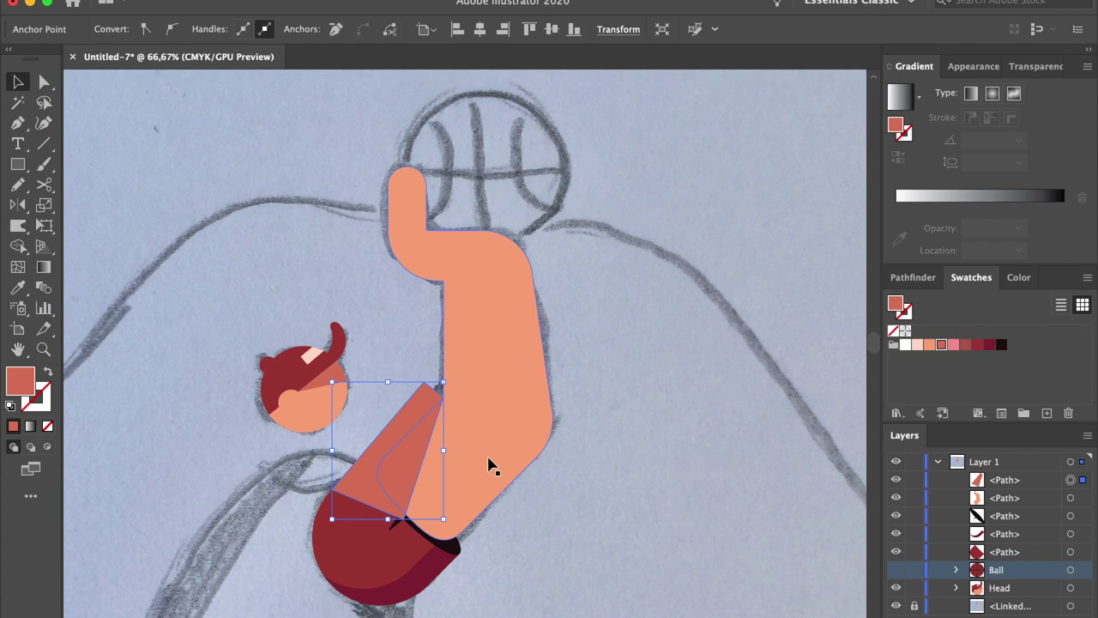
pyautogui.keyDown('shift'); pyautogui.click(503, 471); pyautogui.keyUp('shift')
pyautogui.click(19, 247)
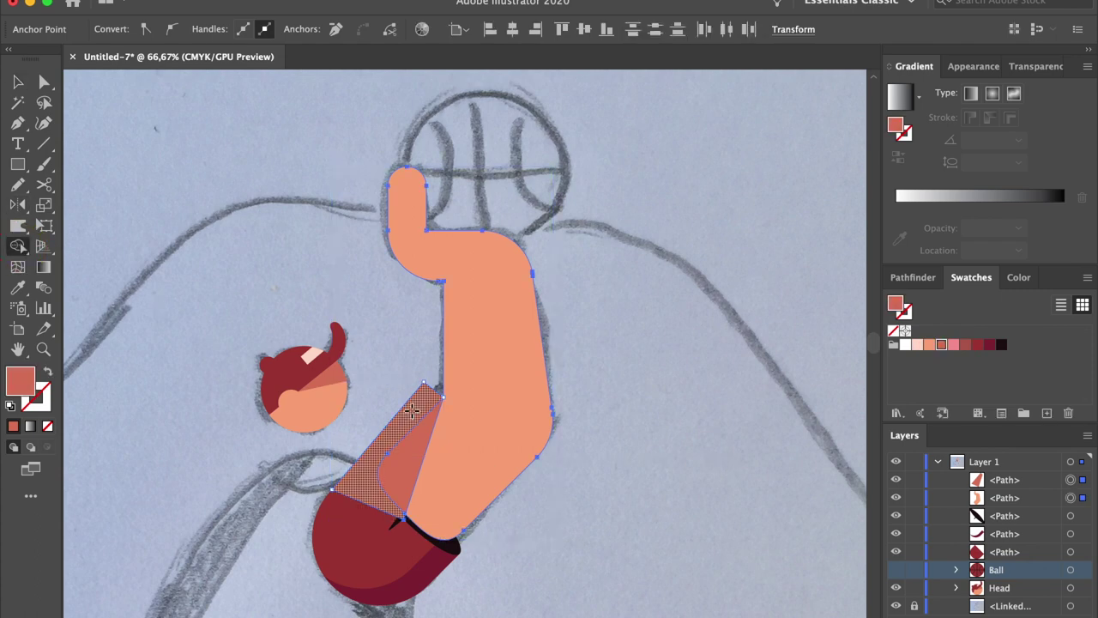
pyautogui.click(412, 411)
pyautogui.press('a')
pyautogui.click(386, 380)
pyautogui.click(415, 417)
pyautogui.press('BackSpace')
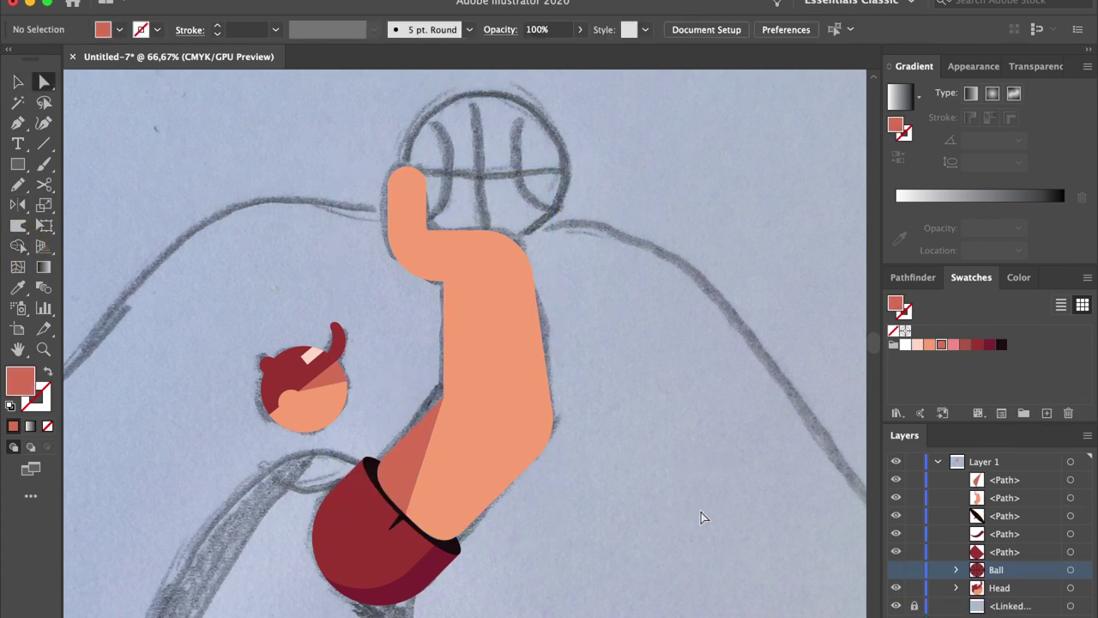
# Step: Draw a four-point highlight shape with the Pen tool along the forearm's outer edge and fill it with the pale pink swatch
pyautogui.press('super+equal')
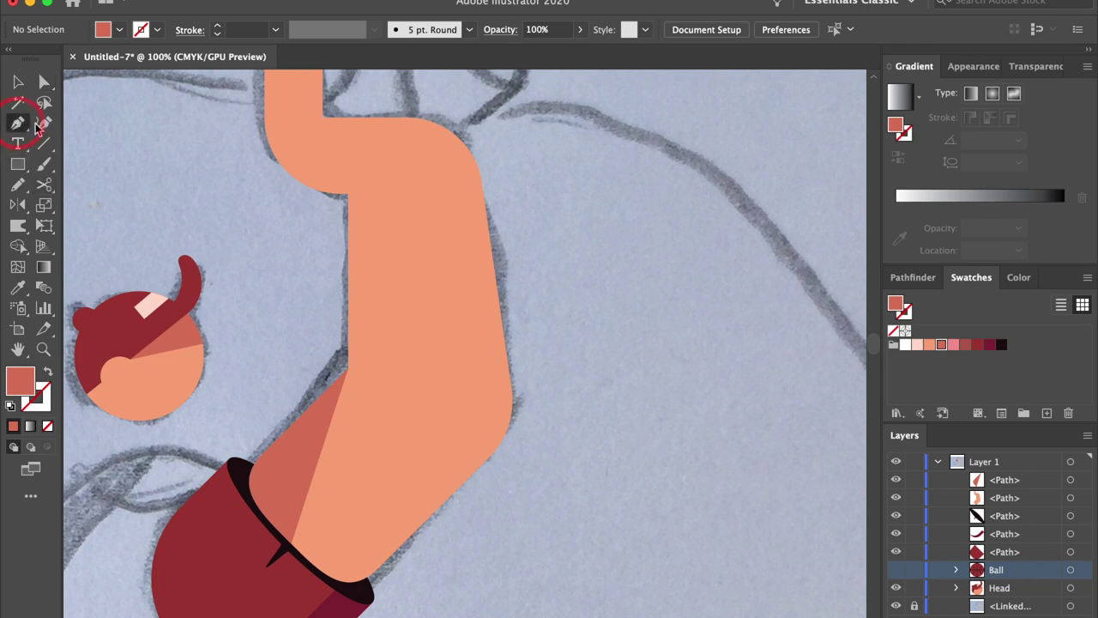
pyautogui.click(440, 100)
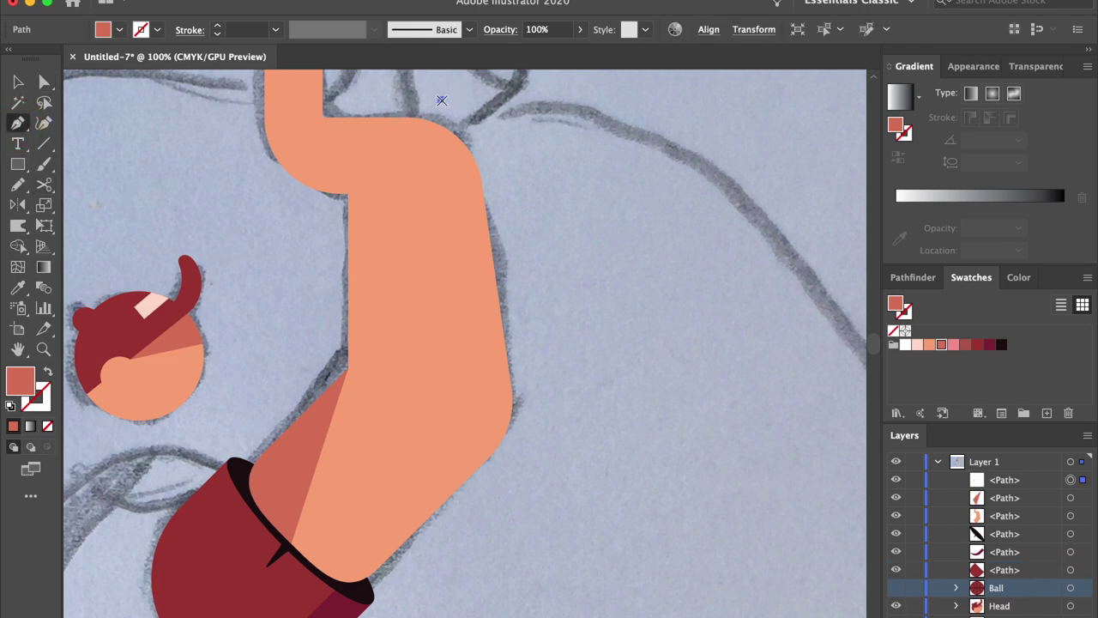
pyautogui.click(495, 534)
pyautogui.click(584, 337)
pyautogui.click(527, 101)
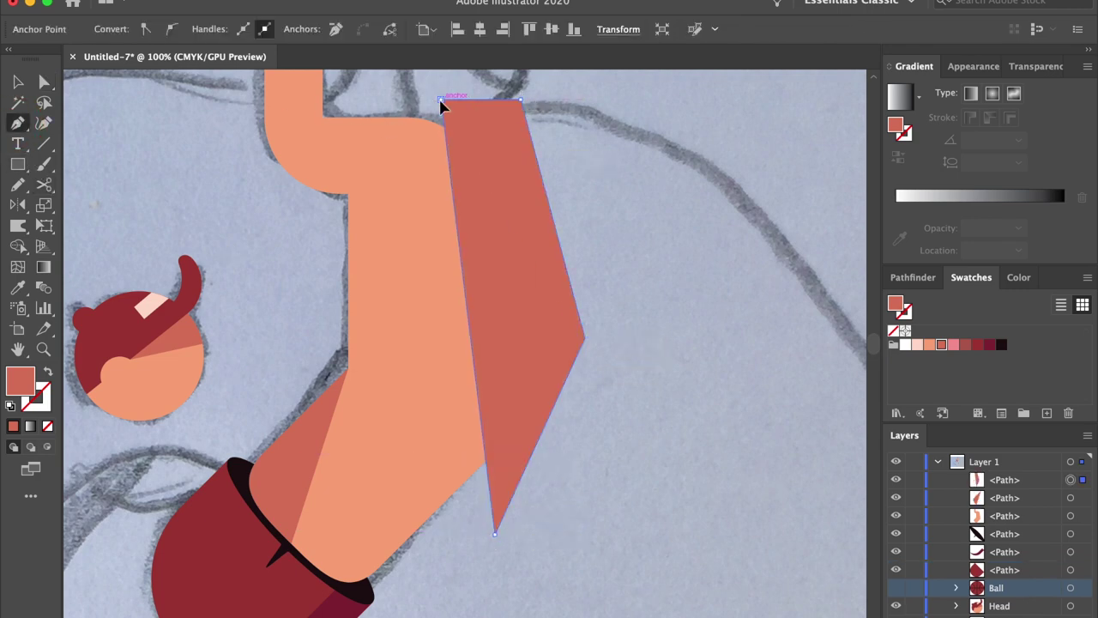
pyautogui.click(918, 344)
# Step: Split the highlight shape along the arm's outline with the Shape Builder and delete the part outside the arm
pyautogui.press('v')
pyautogui.keyDown('shift'); pyautogui.click(375, 324); pyautogui.keyUp('shift')
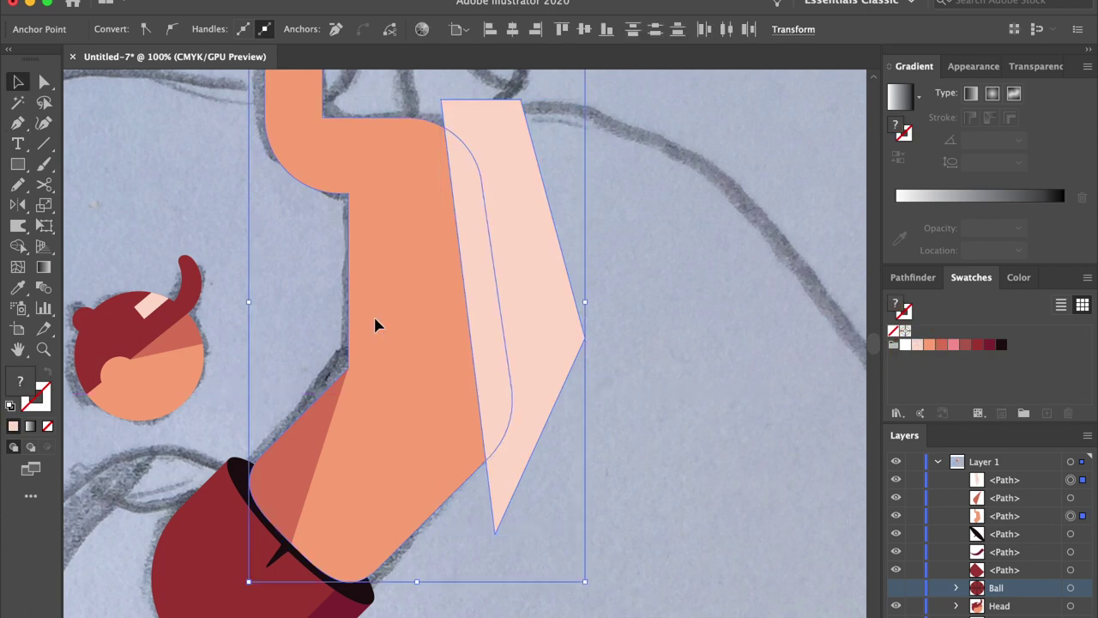
pyautogui.click(18, 246)
pyautogui.click(534, 282)
pyautogui.press('a')
pyautogui.click(618, 377)
pyautogui.click(556, 322)
pyautogui.press('Delete')
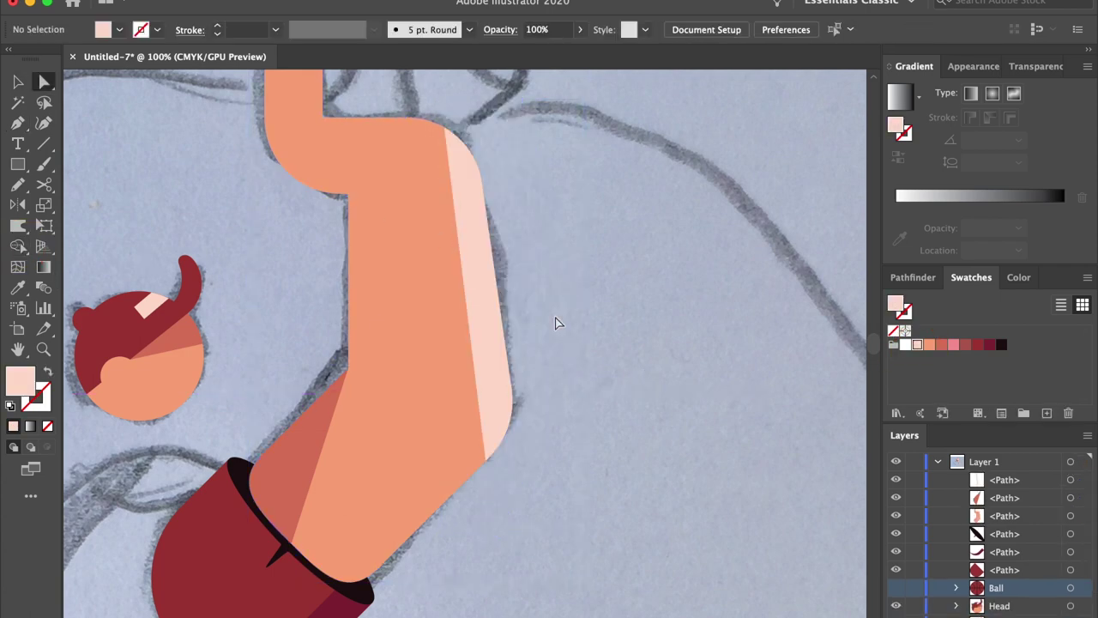
# Step: Group the arm with its shadow and highlight, and group that together with all the sleeve parts
pyautogui.press('super+minus')
pyautogui.press('super+minus')
pyautogui.press('v')
pyautogui.moveTo(564, 417); pyautogui.dragTo(383, 271)
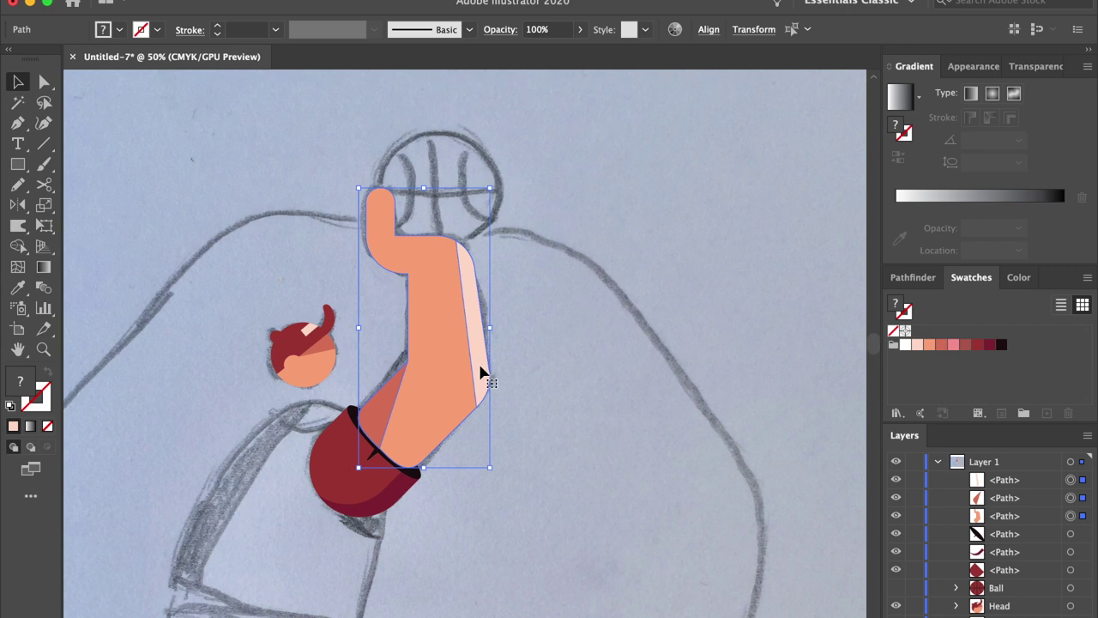
pyautogui.press('super+g')
pyautogui.moveTo(476, 505); pyautogui.dragTo(366, 314)
pyautogui.press('super+g')
# Step: Rename the arm and sleeve group as Hand and make the Ball group visible again
pyautogui.click(1015, 486)
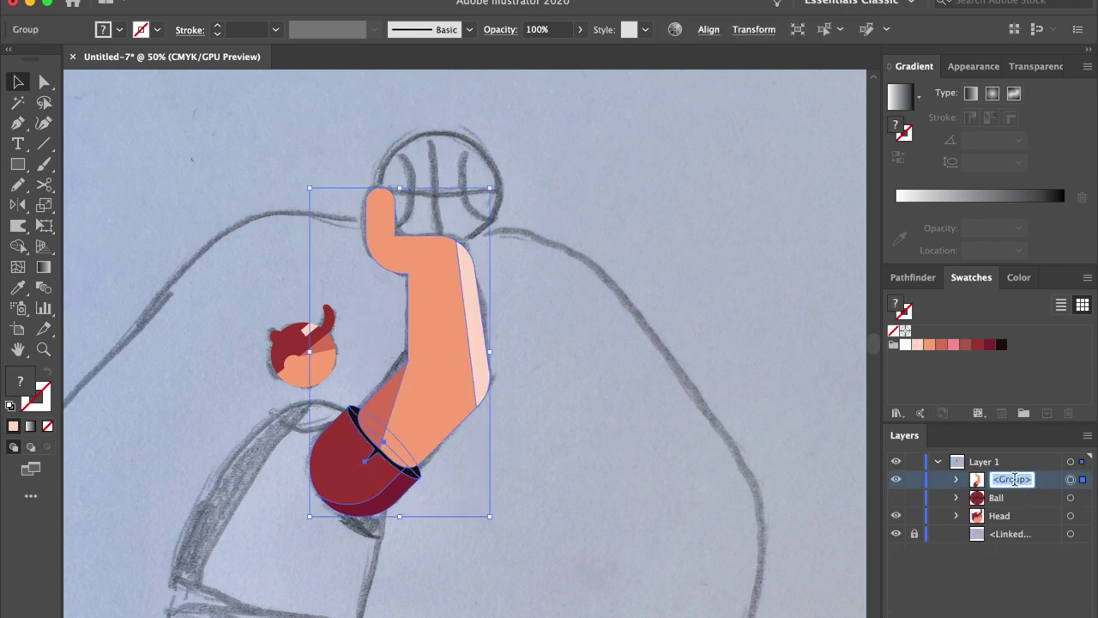
pyautogui.click(896, 498)
pyautogui.click(687, 447)
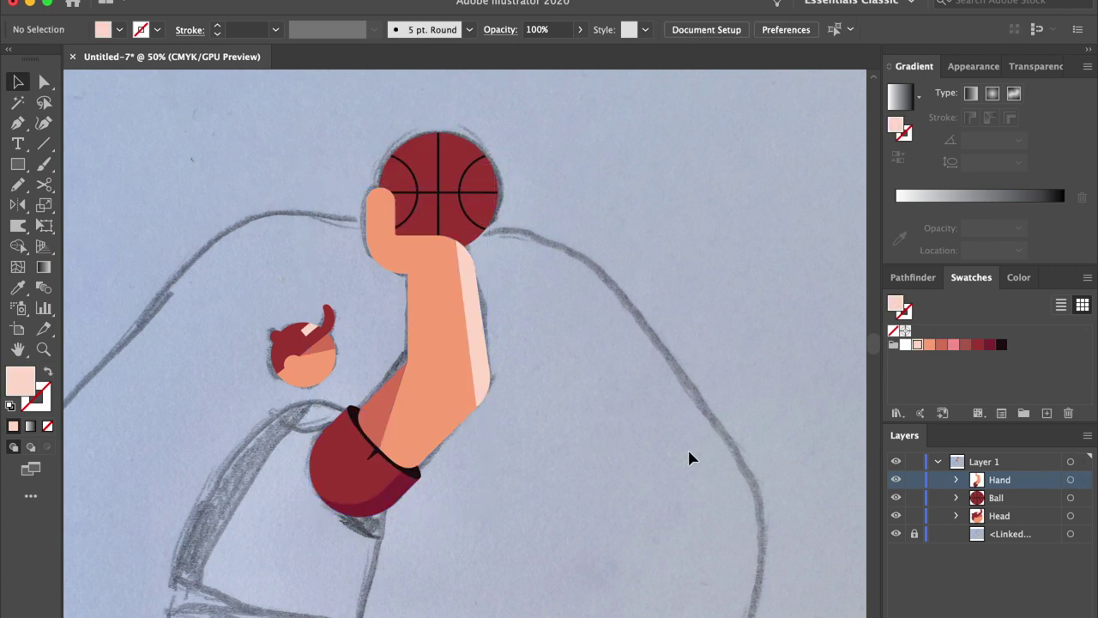
# Step: Draw an unfilled, outlined ellipse over the sketched torso and narrow it to about 285 × 388 px
pyautogui.scroll(-3, 603, 466)
pyautogui.hscroll(-3, 604, 466)
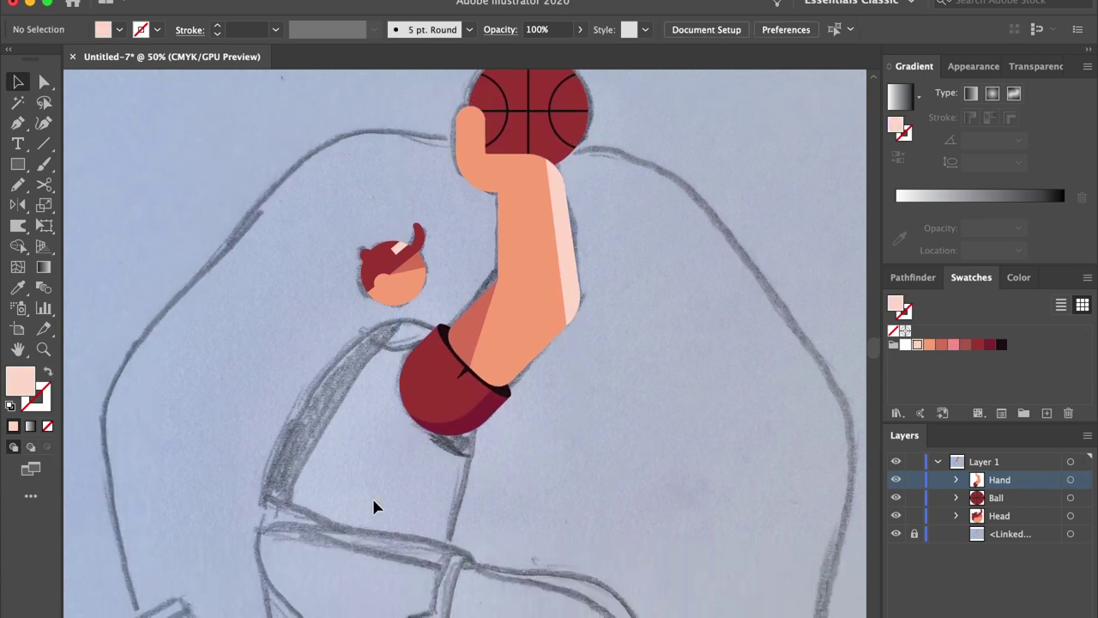
pyautogui.moveTo(17, 166); pyautogui.dragTo(56, 203)
pyautogui.scroll(-3, 151, 303)
pyautogui.hscroll(-2, 179, 362)
pyautogui.moveTo(349, 292); pyautogui.dragTo(565, 554)
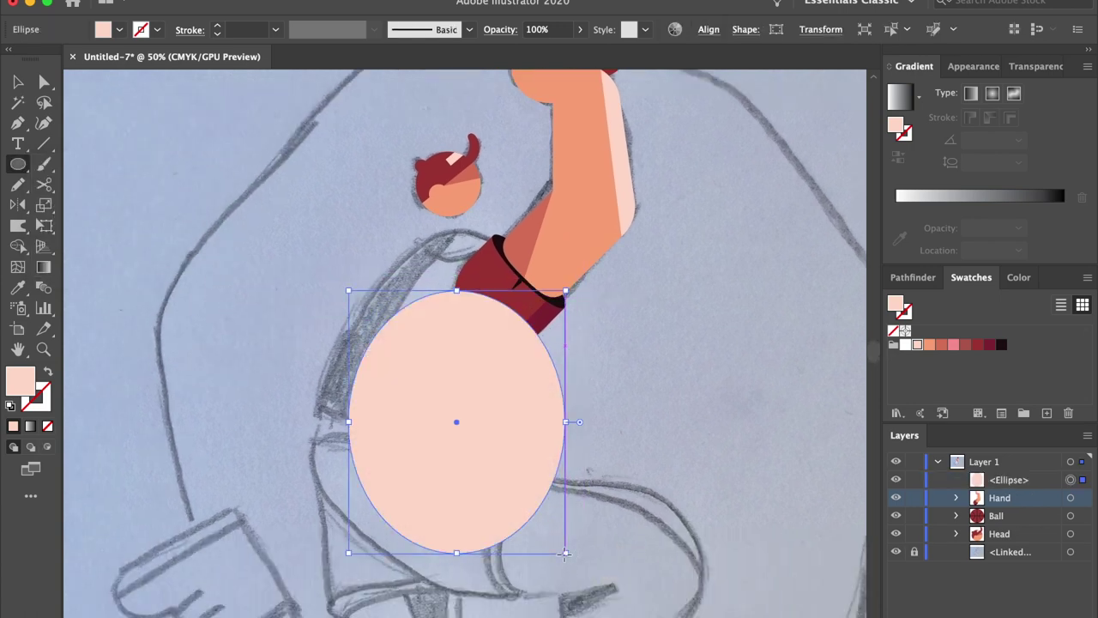
pyautogui.click(47, 375)
pyautogui.press('v')
pyautogui.moveTo(565, 422); pyautogui.dragTo(555, 423)
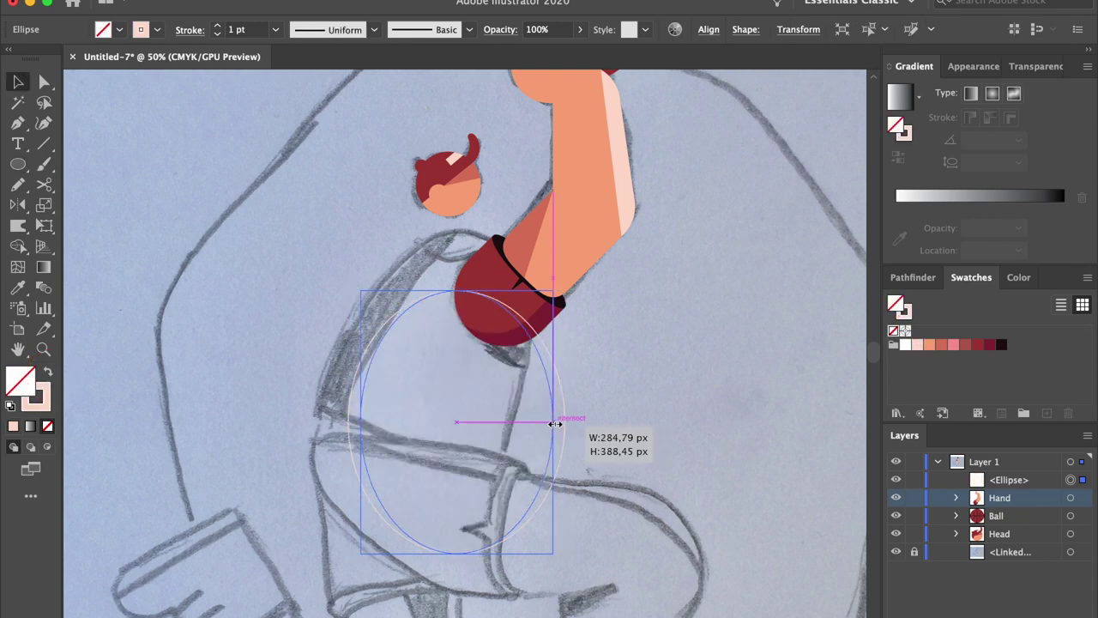
# Step: Reshape the torso ellipse by shifting its four anchor points, lowering the side anchors and raising the bottom one
pyautogui.press('a')
pyautogui.moveTo(457, 291); pyautogui.dragTo(457, 300)
pyautogui.hotkey('shift', 'Down')
pyautogui.click(458, 553)
pyautogui.hotkey('shift', 'Up')
pyautogui.hotkey('shift', 'Up')
pyautogui.click(553, 422)
pyautogui.hotkey('shift', 'Down')
pyautogui.hotkey('shift', 'Down')
pyautogui.hotkey('shift', 'Down')
pyautogui.click(360, 422)
pyautogui.hotkey('shift', 'Down')
pyautogui.hotkey('shift', 'Down')
pyautogui.hotkey('shift', 'Down')
pyautogui.hotkey('shift', 'Down')
pyautogui.hotkey('shift', 'Down')
# Step: Tilt the torso outline to match the sketch and extend the bottom anchor's handles to flatten the waist edge
pyautogui.press('v')
pyautogui.moveTo(560, 302); pyautogui.dragTo(535, 333)
pyautogui.press('a')
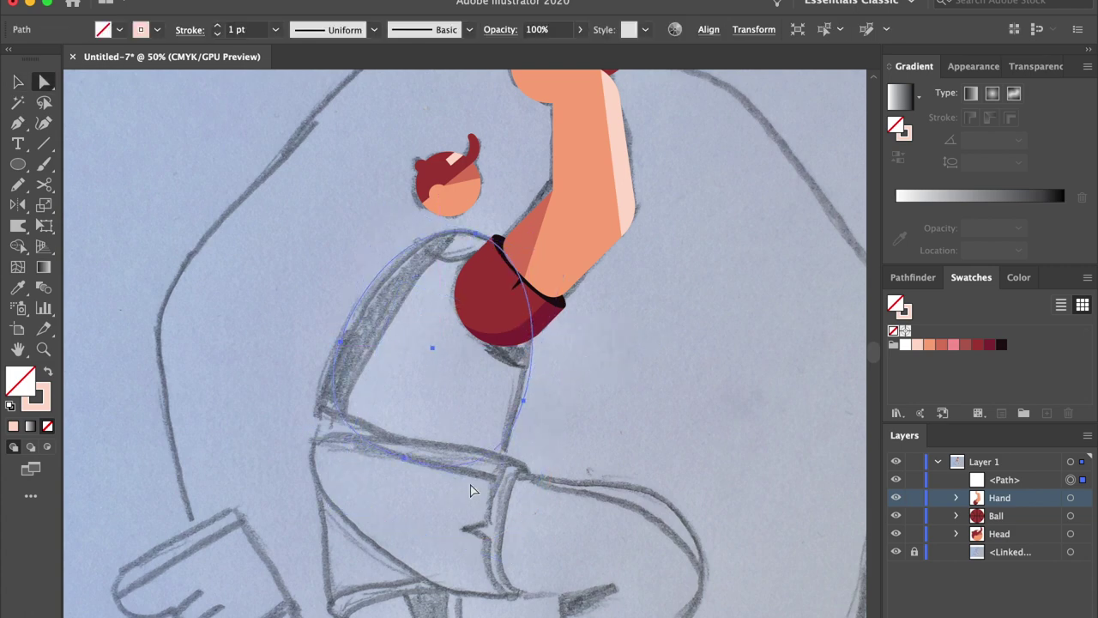
pyautogui.click(406, 461)
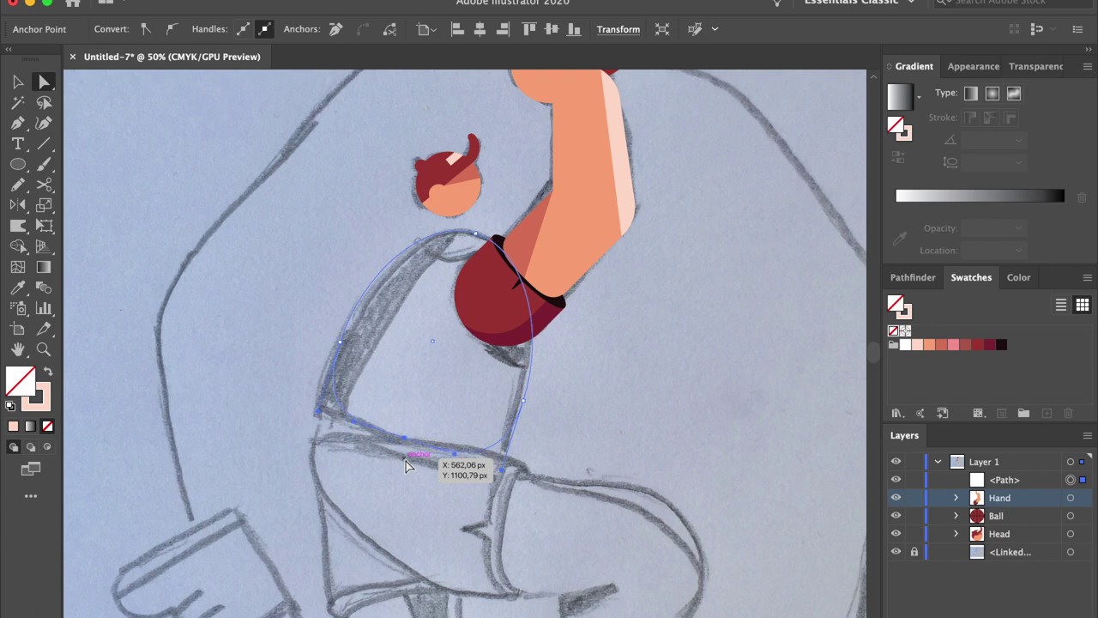
pyautogui.moveTo(406, 461); pyautogui.dragTo(509, 486)
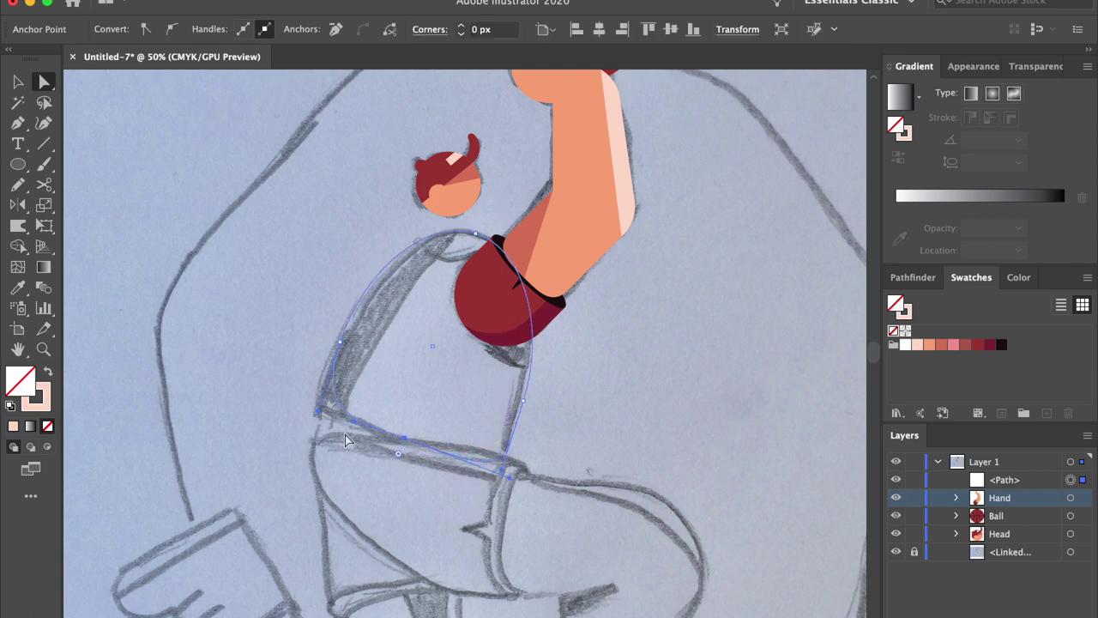
pyautogui.moveTo(353, 426); pyautogui.dragTo(294, 416)
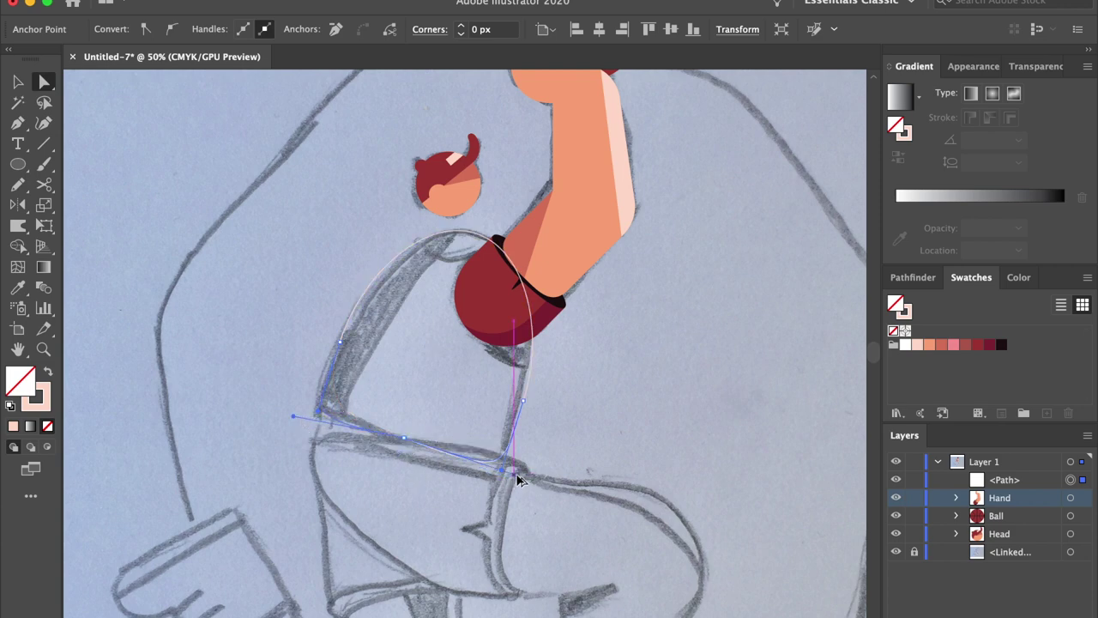
# Step: Paste a copy of the selected path in front and refine the waist curve by adjusting the bottom anchor and its handles
pyautogui.press('super+c')
pyautogui.press('super+f')
pyautogui.click(404, 436)
pyautogui.press('super+=')
pyautogui.press('super+=')
pyautogui.press('super+=')
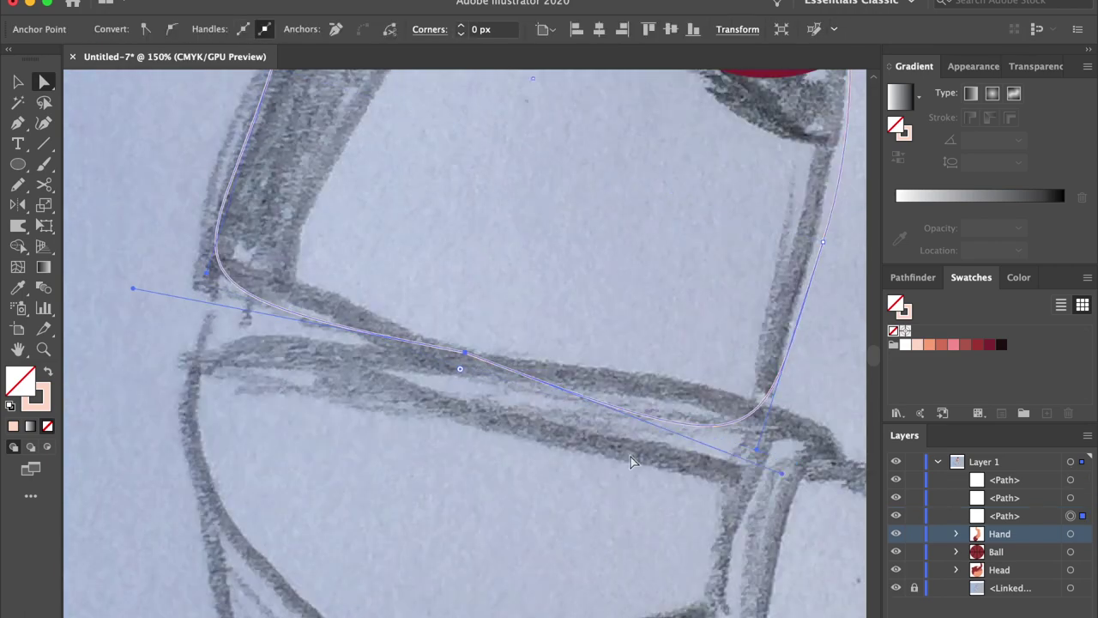
pyautogui.moveTo(788, 477); pyautogui.dragTo(802, 446)
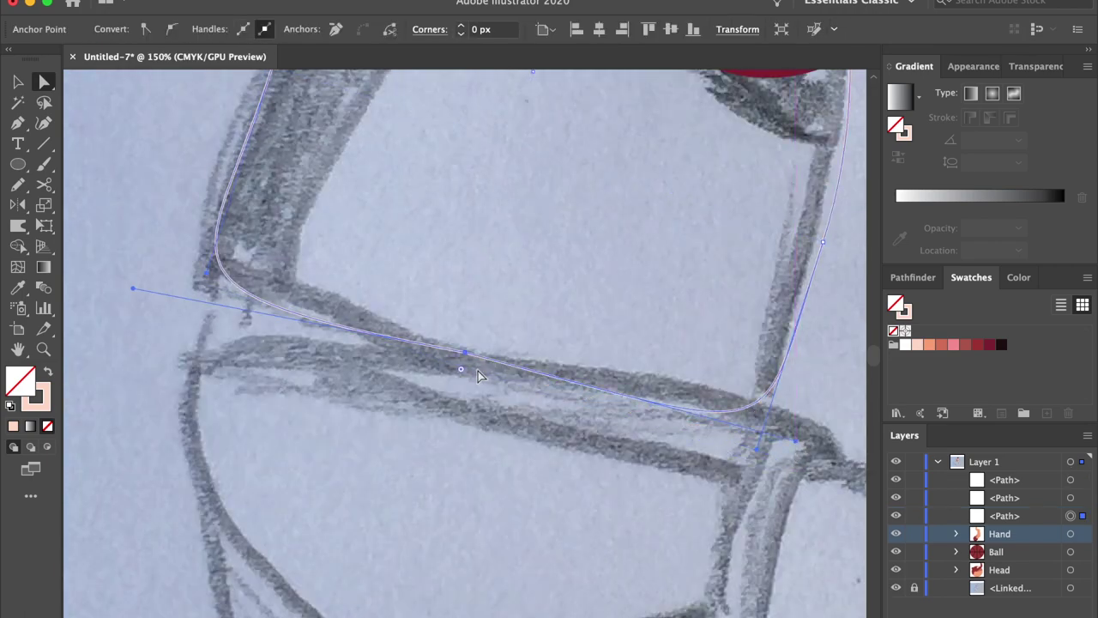
pyautogui.moveTo(134, 292); pyautogui.dragTo(141, 256)
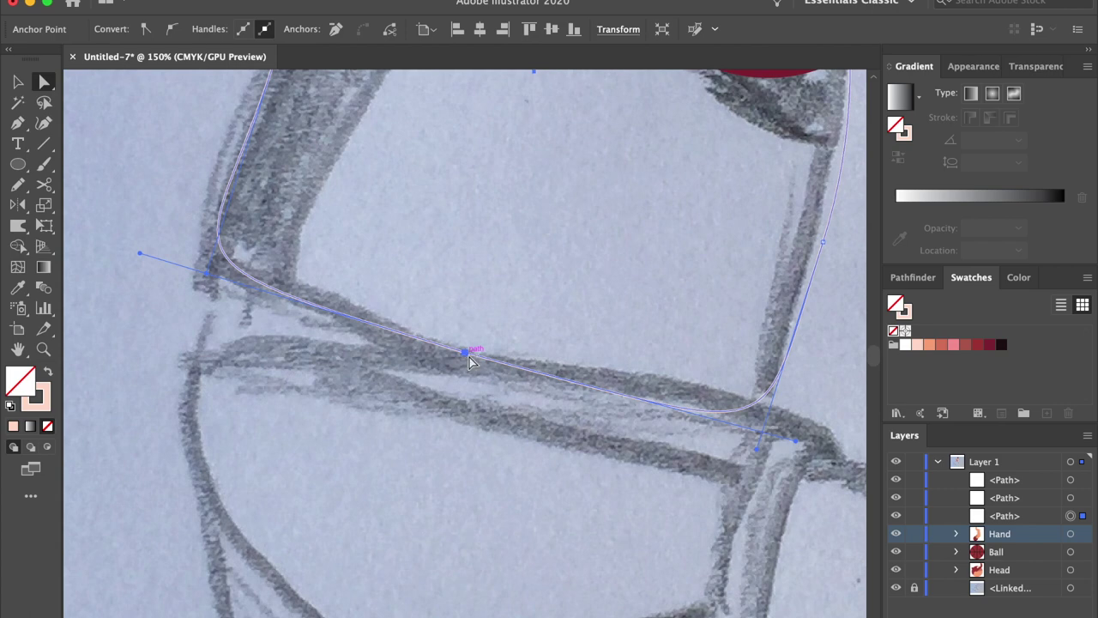
pyautogui.moveTo(468, 355); pyautogui.dragTo(466, 368)
pyautogui.click(442, 428)
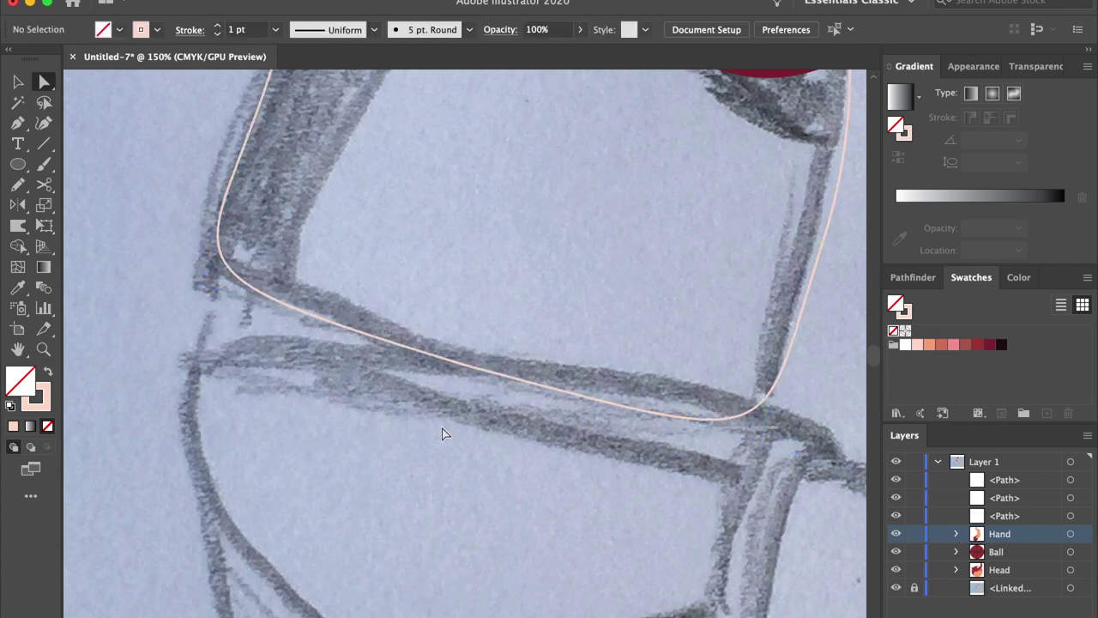
# Step: Draw a small flat ellipse over the neckline at the top of the torso outline
pyautogui.press('super+minus')
pyautogui.press('super+minus')
pyautogui.press('super+minus')
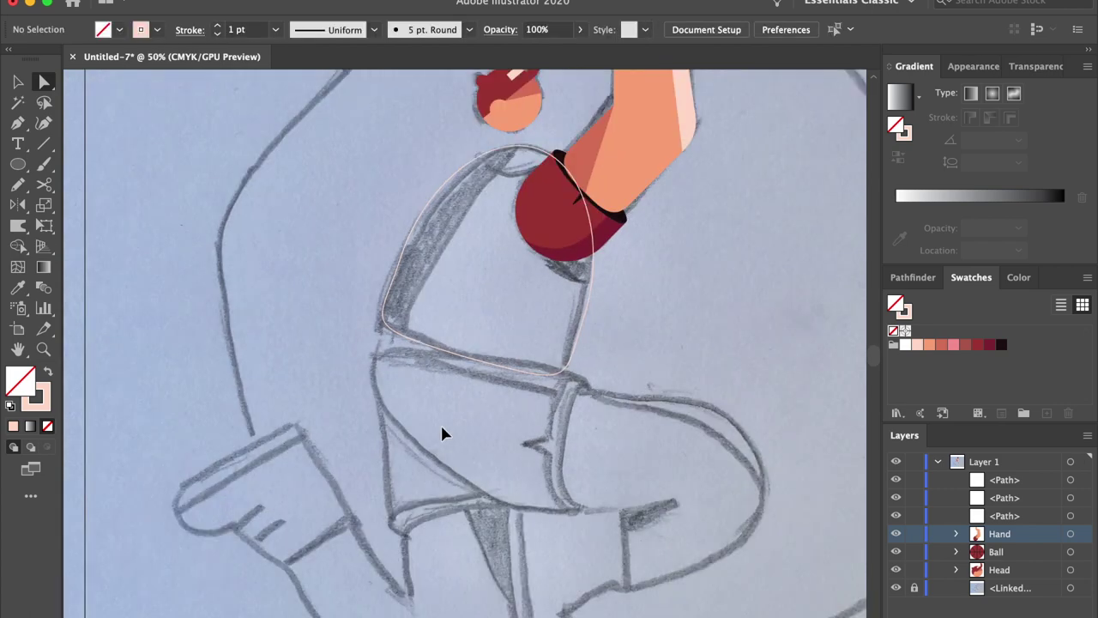
pyautogui.press('super+equal')
pyautogui.scroll(3, 442, 436)
pyautogui.hscroll(2, 442, 436)
pyautogui.moveTo(19, 169); pyautogui.dragTo(85, 203)
pyautogui.moveTo(470, 201); pyautogui.dragTo(519, 228)
# Step: Draw a circle over the sleeve and nudge it down and right to form the armpit shadow
pyautogui.moveTo(534, 295); pyautogui.dragTo(607, 354)
pyautogui.press('Down')
pyautogui.press('Down')
pyautogui.press('Down')
pyautogui.press('Down')
pyautogui.press('Right')
pyautogui.press('Right')
pyautogui.press('Right')
pyautogui.press('Right')
pyautogui.press('Down')
pyautogui.press('Down')
pyautogui.press('Down')
pyautogui.press('Right')
pyautogui.press('Right')
pyautogui.press('Right')
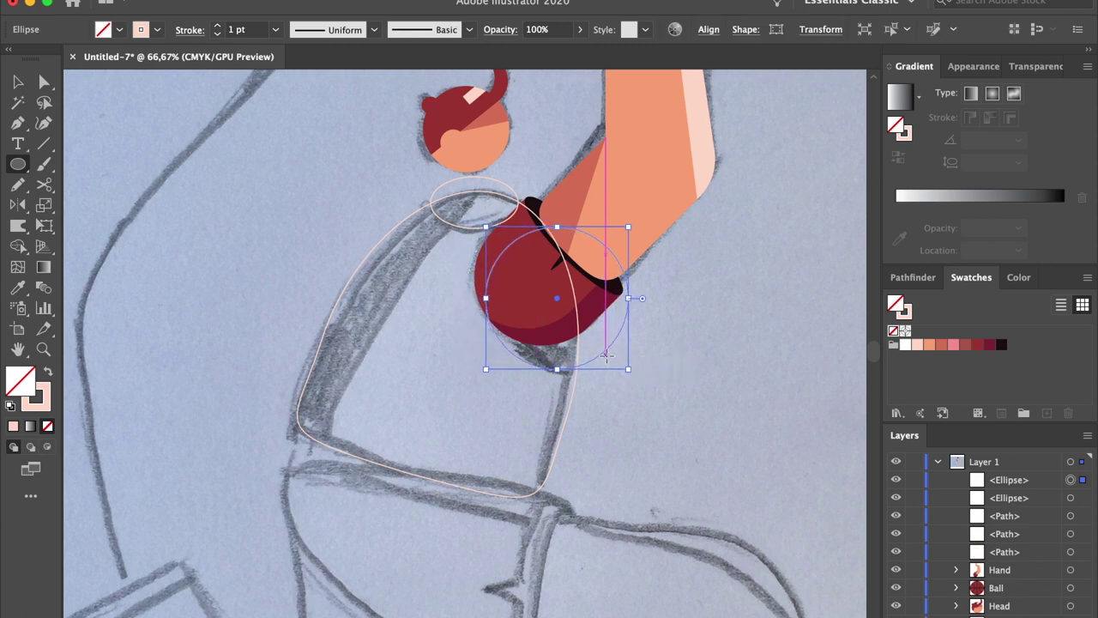
# Step: Convert the outlines to fills: near-black for the sleeve circle, orange skin tone for the neckline ellipse, dark red for the torso
pyautogui.press('v')
pyautogui.hotkey('shift', 'x')
pyautogui.click(998, 346)
pyautogui.click(519, 205)
pyautogui.hotkey('shift', 'x')
pyautogui.click(929, 344)
pyautogui.click(562, 415)
pyautogui.hotkey('shift', 'x')
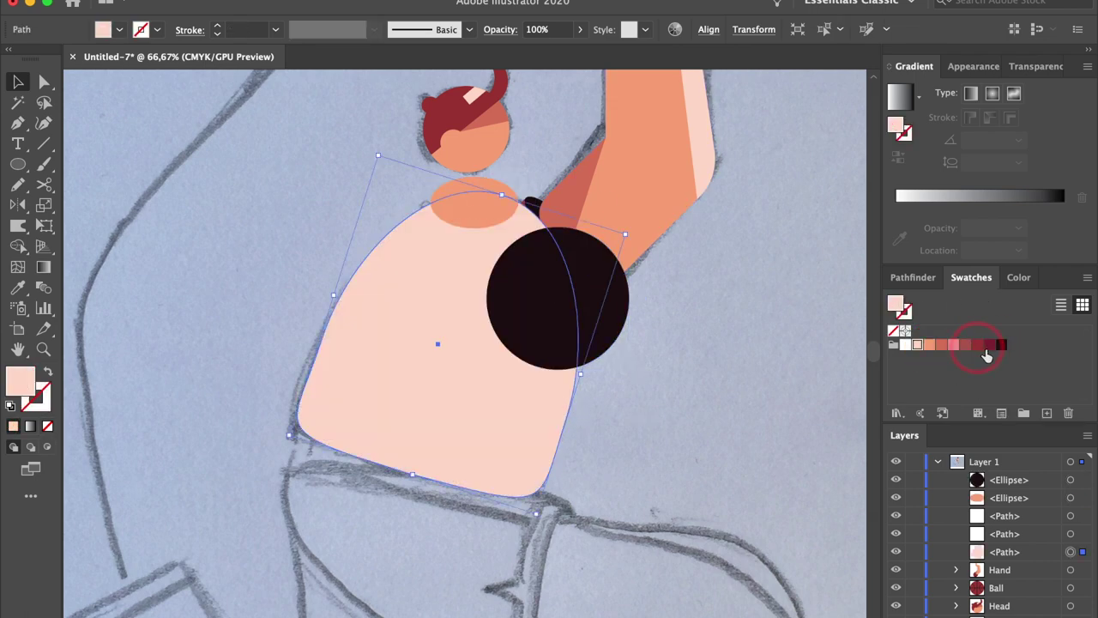
pyautogui.click(978, 346)
# Step: Send the torso, neckline ellipse and black circle backward behind the arm
pyautogui.hotkey('ctrl', 'a')
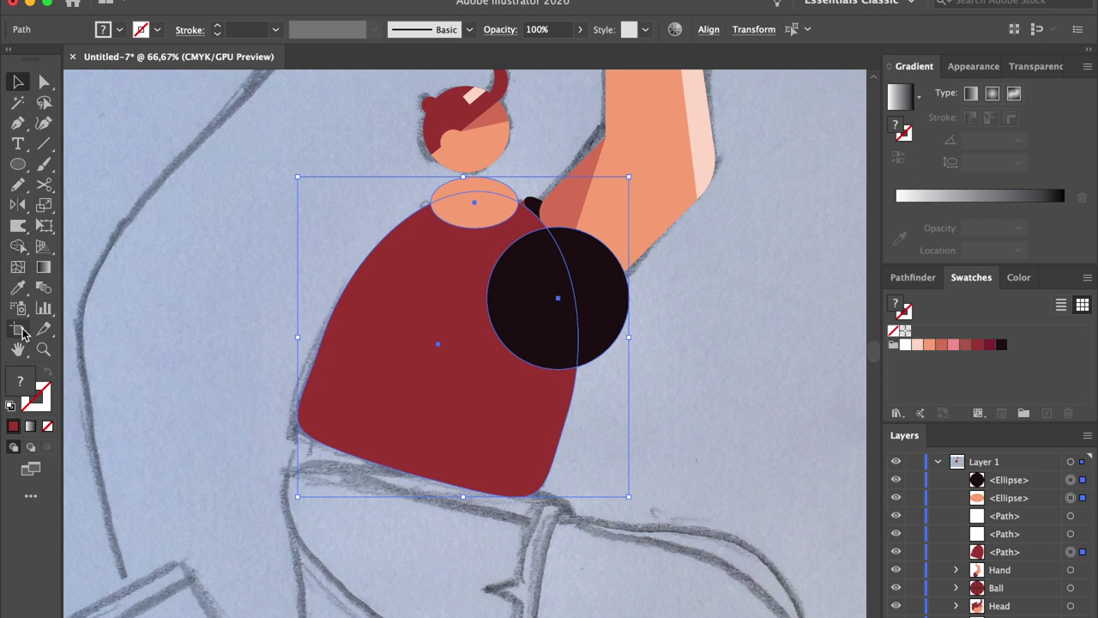
pyautogui.hotkey('ctrl', '[')
pyautogui.hotkey('ctrl', '[')
pyautogui.hotkey('ctrl', '[')
pyautogui.click(660, 400)
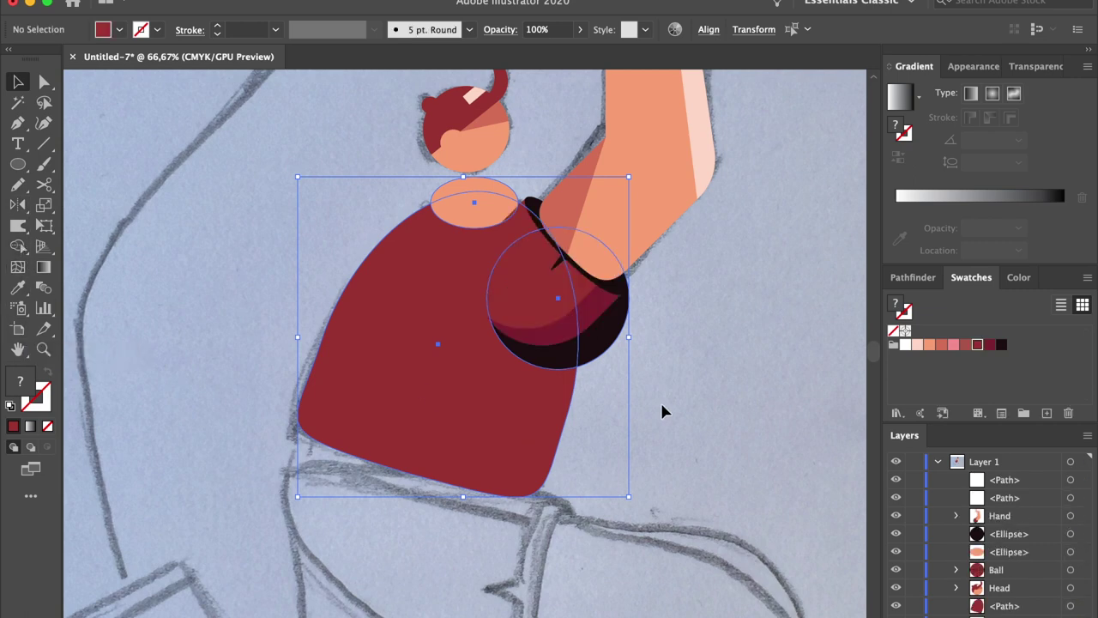
# Step: Split the overlapping neckline ellipse, black circle and torso into separate regions with the Shape Builder
pyautogui.click(606, 341)
pyautogui.keyDown('shift'); pyautogui.click(469, 214); pyautogui.keyUp('shift')
pyautogui.keyDown('shift'); pyautogui.click(360, 266); pyautogui.keyUp('shift')
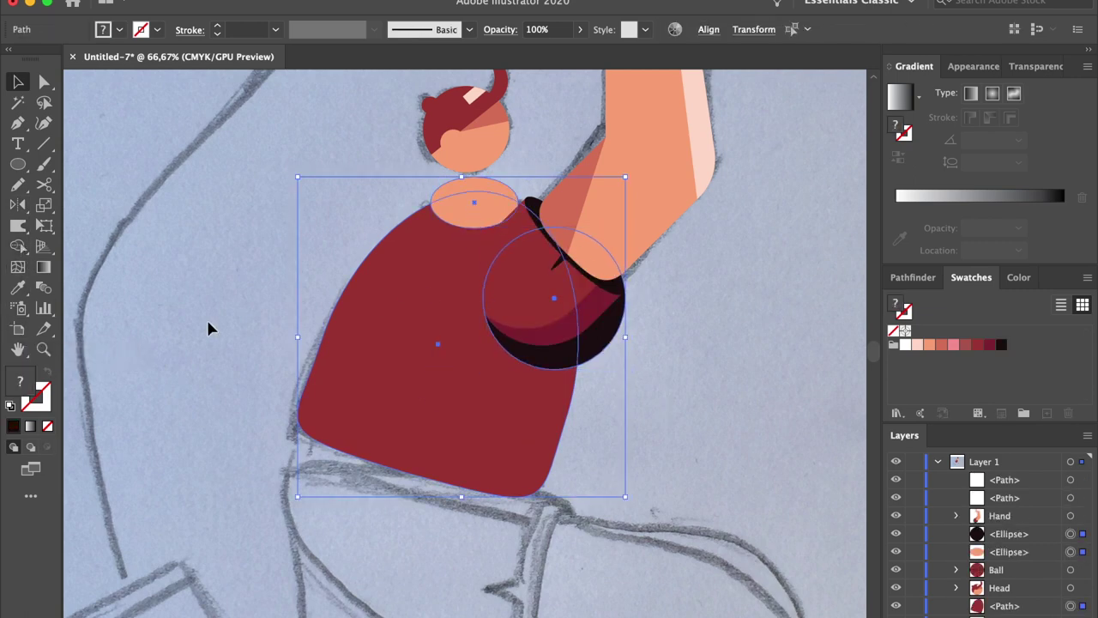
pyautogui.click(17, 248)
pyautogui.click(474, 187)
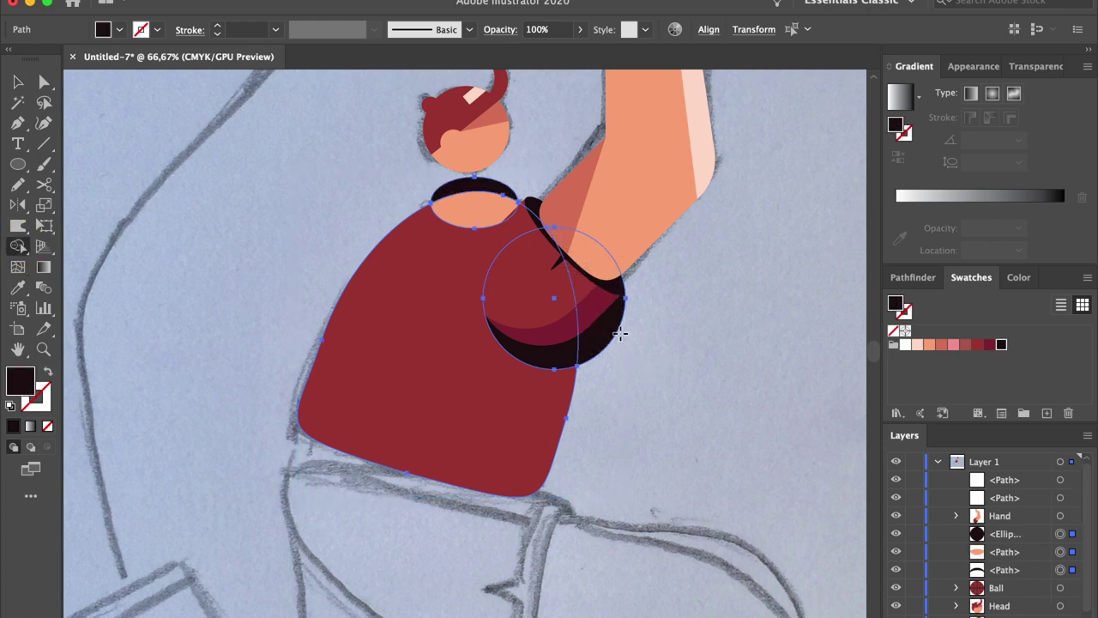
pyautogui.click(605, 330)
# Step: Delete the parts of the black circle and neckline ellipse that extend outside the torso
pyautogui.press('a')
pyautogui.click(605, 337)
pyautogui.click(607, 342)
pyautogui.press('Delete')
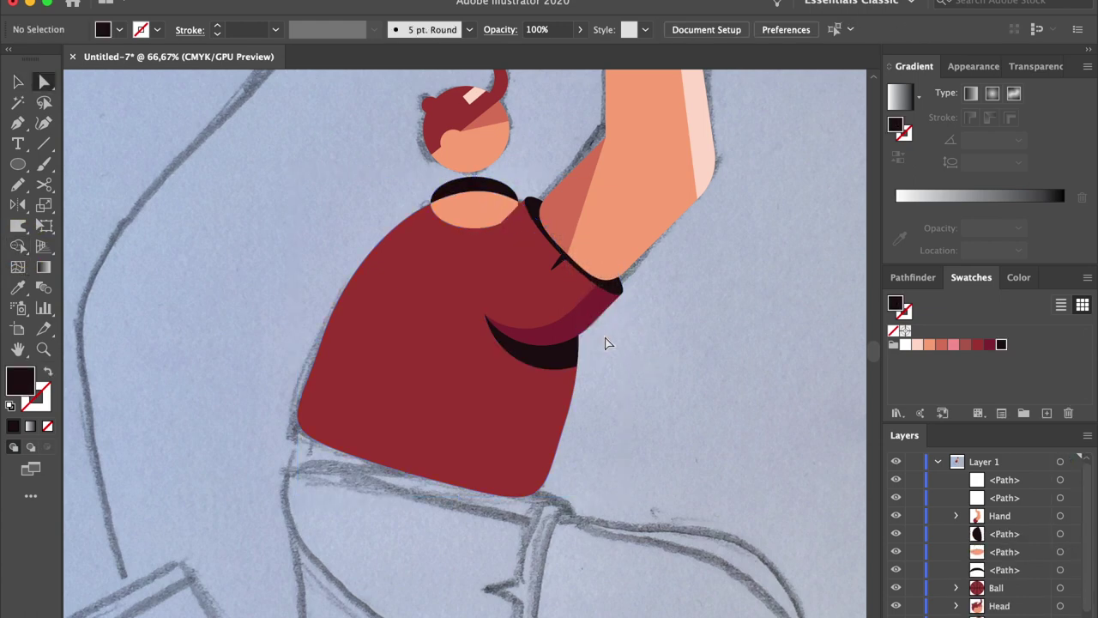
pyautogui.click(468, 190)
pyautogui.press('Delete')
pyautogui.press('v')
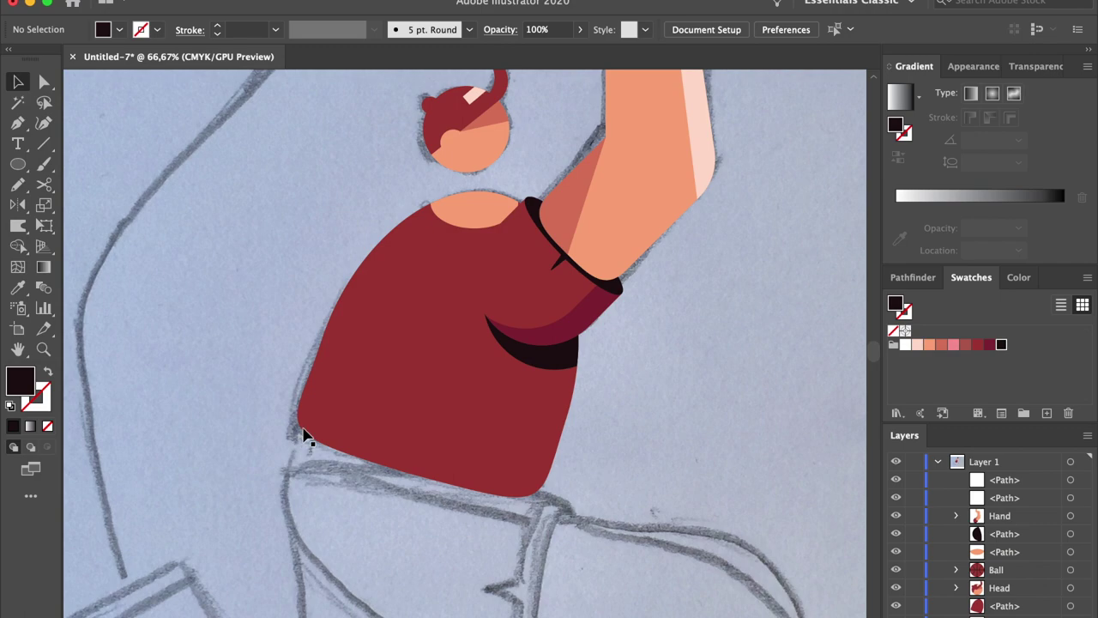
# Step: Paste two copies of the torso in front, then offset the top copy to the right and stretch it downward
pyautogui.click(366, 378)
pyautogui.click(165, 8)
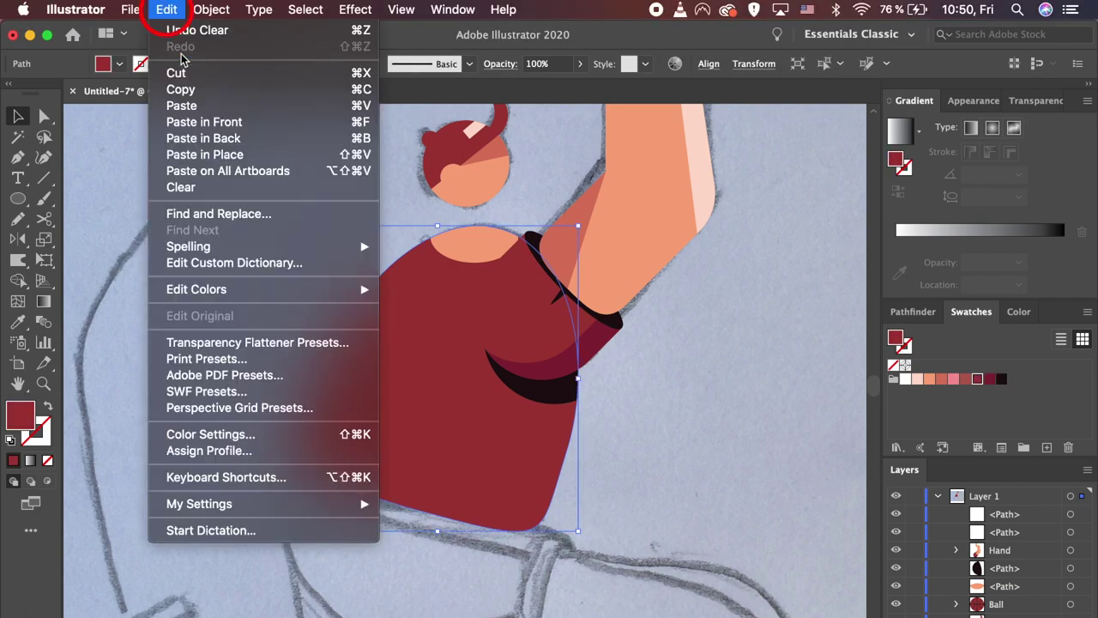
pyautogui.click(180, 89)
pyautogui.click(165, 9)
pyautogui.click(190, 129)
pyautogui.click(167, 9)
pyautogui.click(170, 8)
pyautogui.click(172, 9)
pyautogui.click(187, 126)
pyautogui.moveTo(443, 392); pyautogui.dragTo(467, 369)
pyautogui.moveTo(459, 505); pyautogui.dragTo(455, 531)
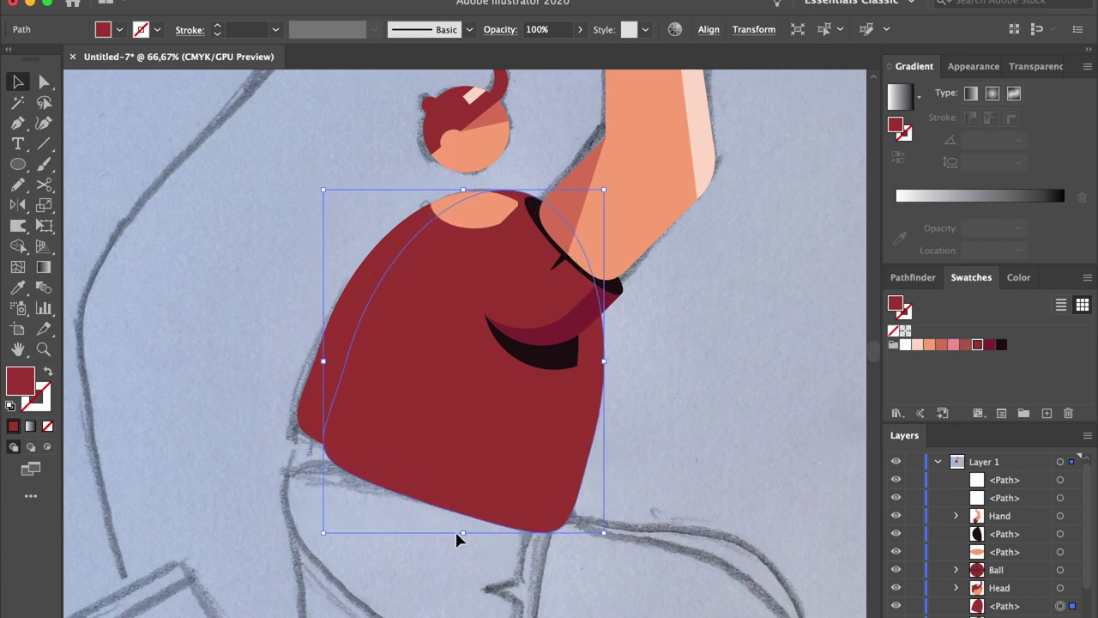
# Step: Subtract the offset copy from the torso copy with Minus Front and bring the remaining back-edge strip to the front
pyautogui.click(913, 277)
pyautogui.click(931, 323)
pyautogui.hotkey('ctrl', 'shift', 'a')
pyautogui.click(336, 363)
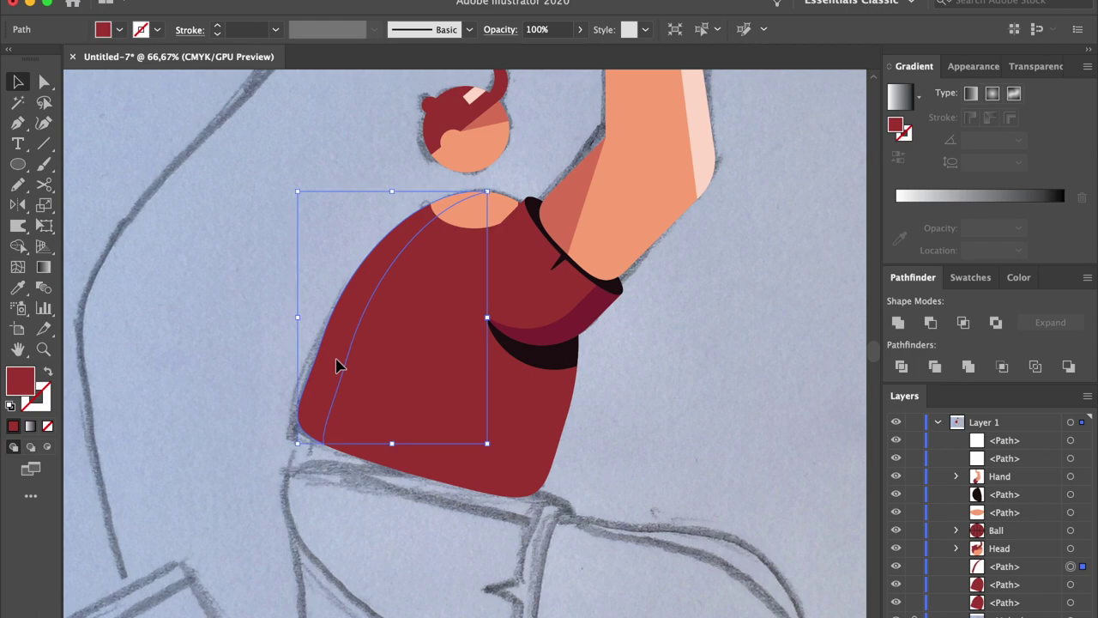
pyautogui.click(211, 9)
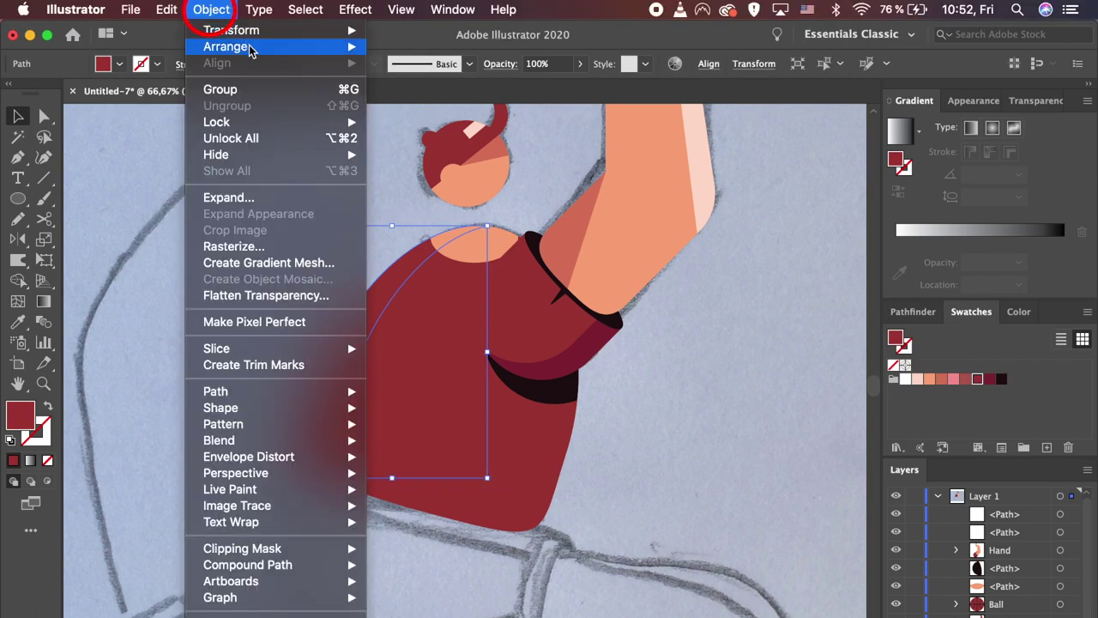
pyautogui.moveTo(248, 46)
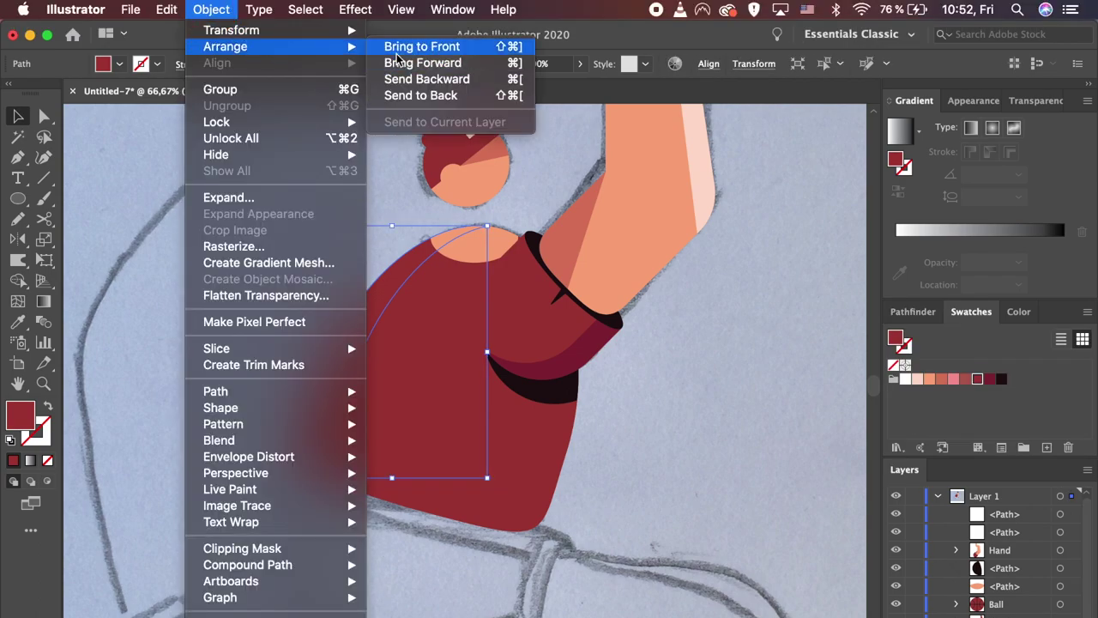
pyautogui.click(421, 46)
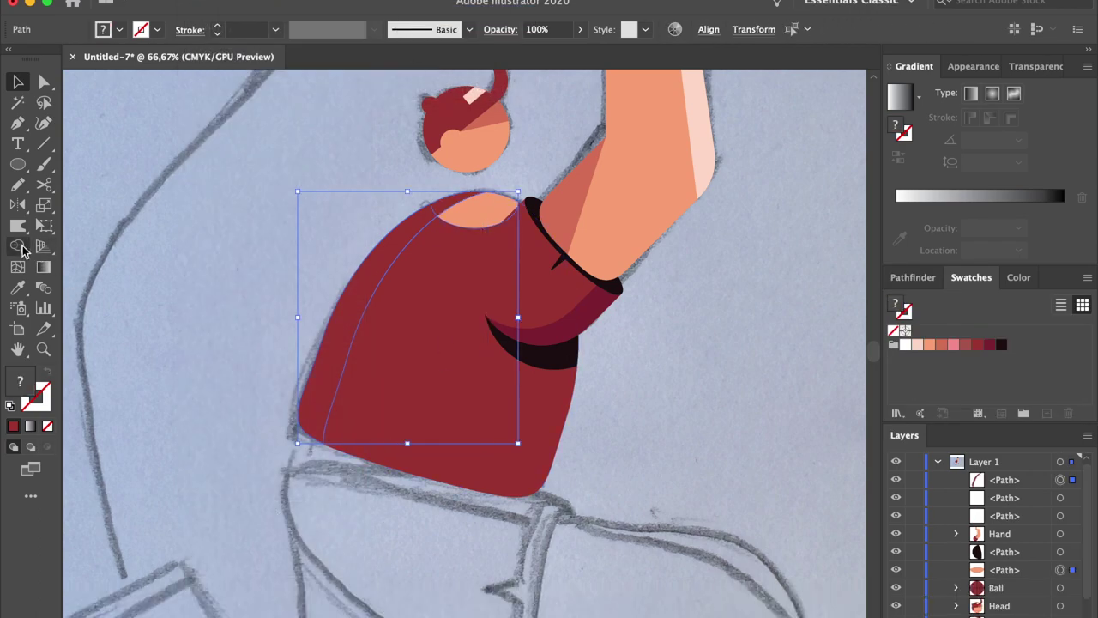
# Step: Split the back-edge strip where it overlaps the neckline using the Shape Builder
pyautogui.click(18, 246)
pyautogui.click(341, 331)
pyautogui.press('a')
pyautogui.click(254, 293)
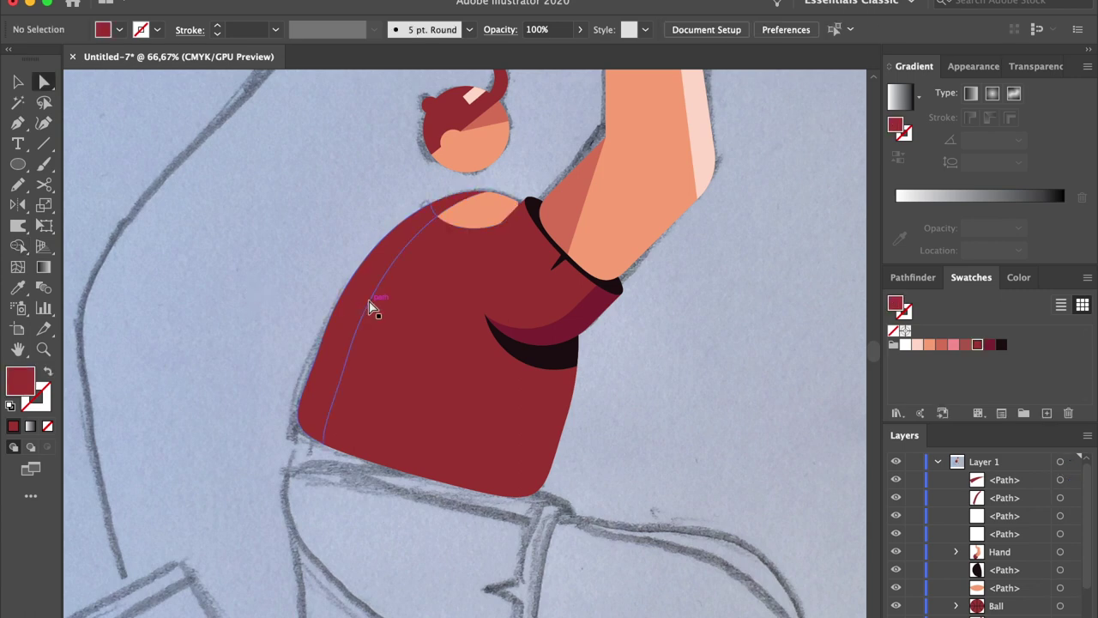
# Step: Fill the torso's back strip with dark maroon and the neckline shadow piece with the coral swatch
pyautogui.click(372, 307)
pyautogui.click(989, 345)
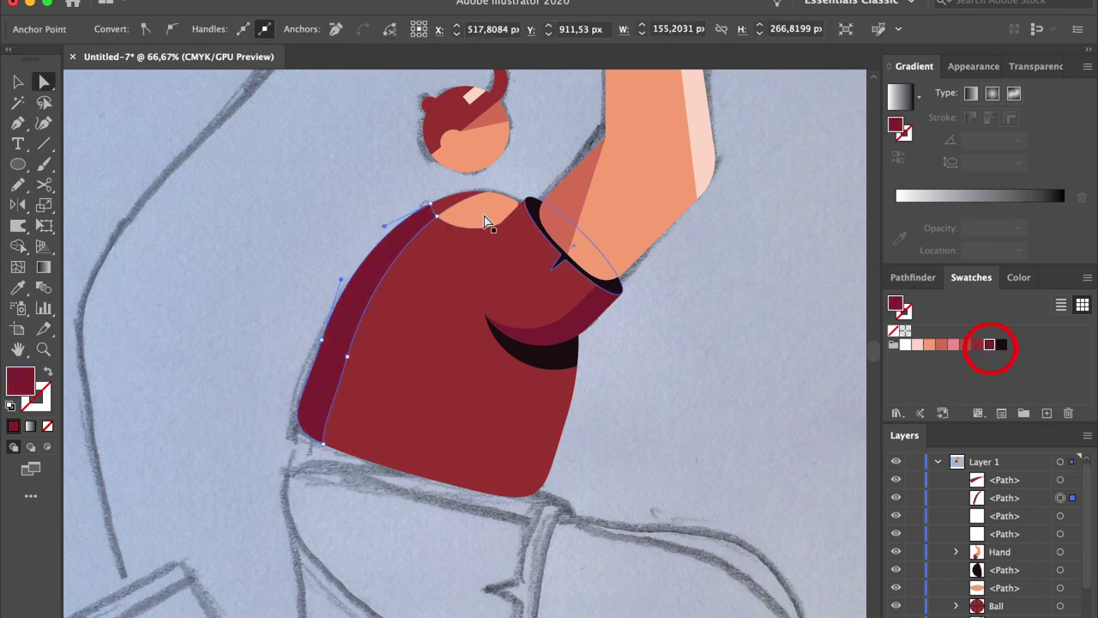
pyautogui.click(447, 203)
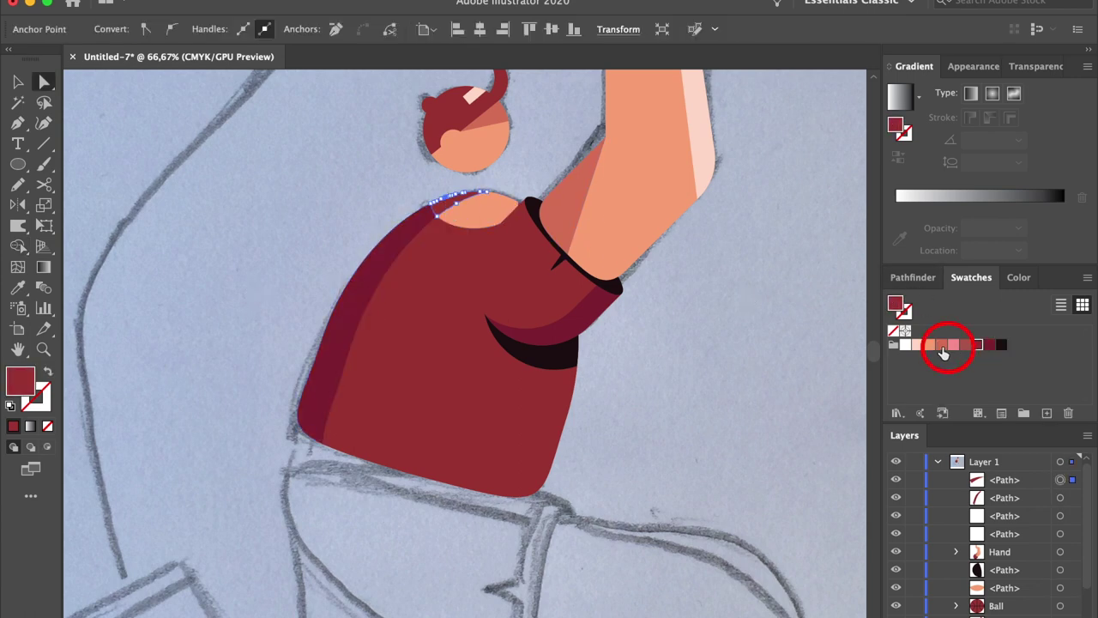
pyautogui.click(944, 352)
# Step: Group the torso with its neckline, back shadow and armpit shadow, leaving the arm out of the selection
pyautogui.click(751, 393)
pyautogui.scroll(-3, 650, 405)
pyautogui.hscroll(-2, 649, 404)
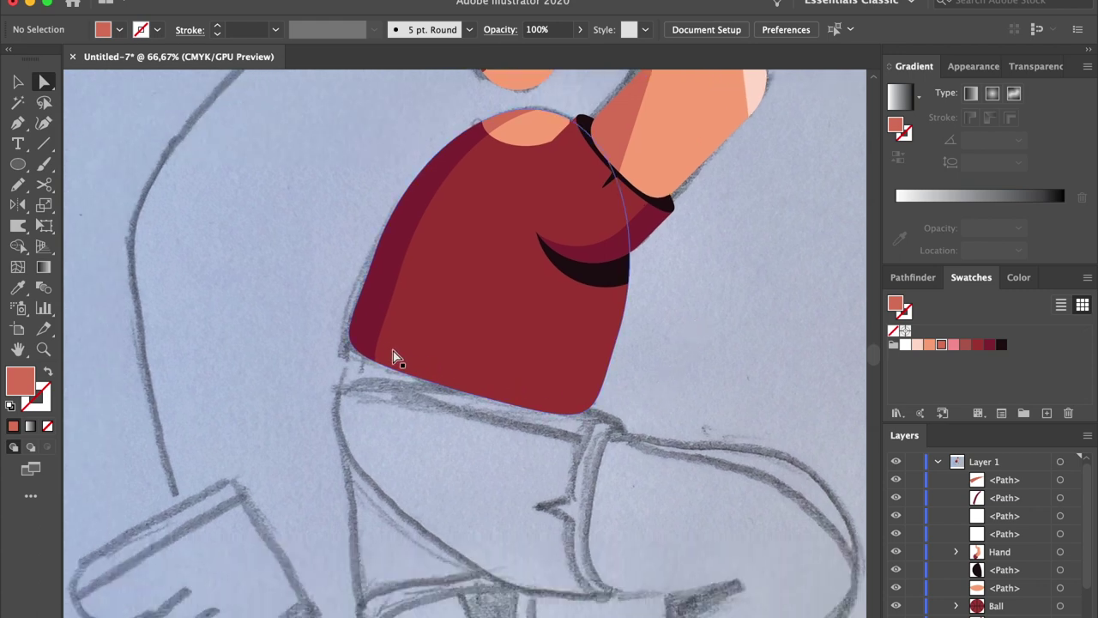
pyautogui.hotkey('ctrl', '-')
pyautogui.hotkey('ctrl', '-')
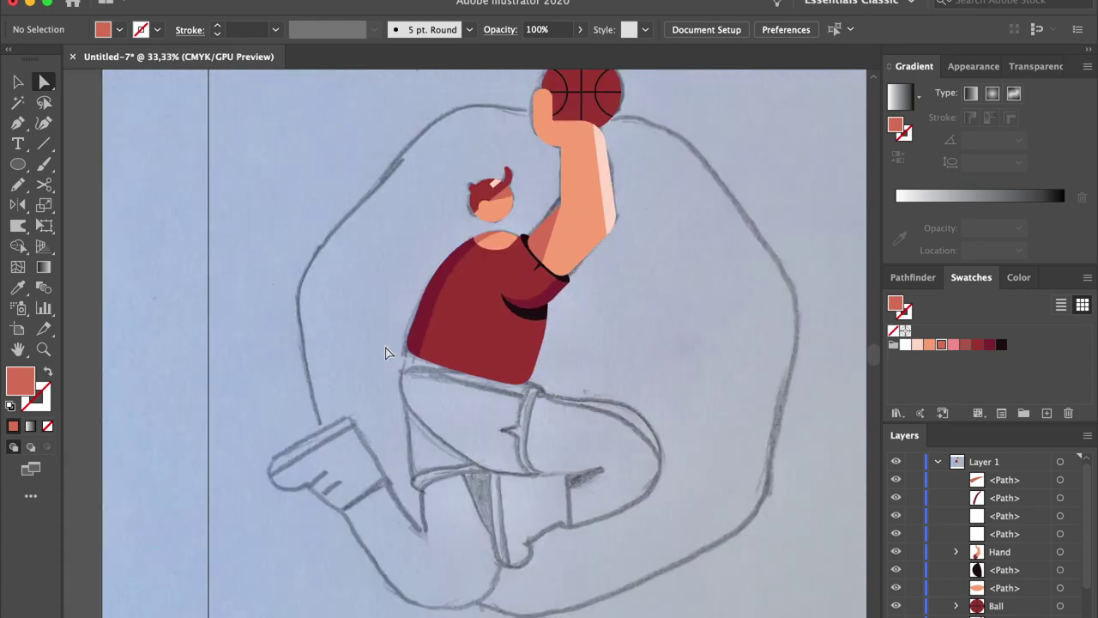
pyautogui.press('v')
pyautogui.moveTo(578, 367); pyautogui.dragTo(578, 367)
pyautogui.keyDown('shift'); pyautogui.click(535, 266); pyautogui.keyUp('shift')
pyautogui.press('super+g')
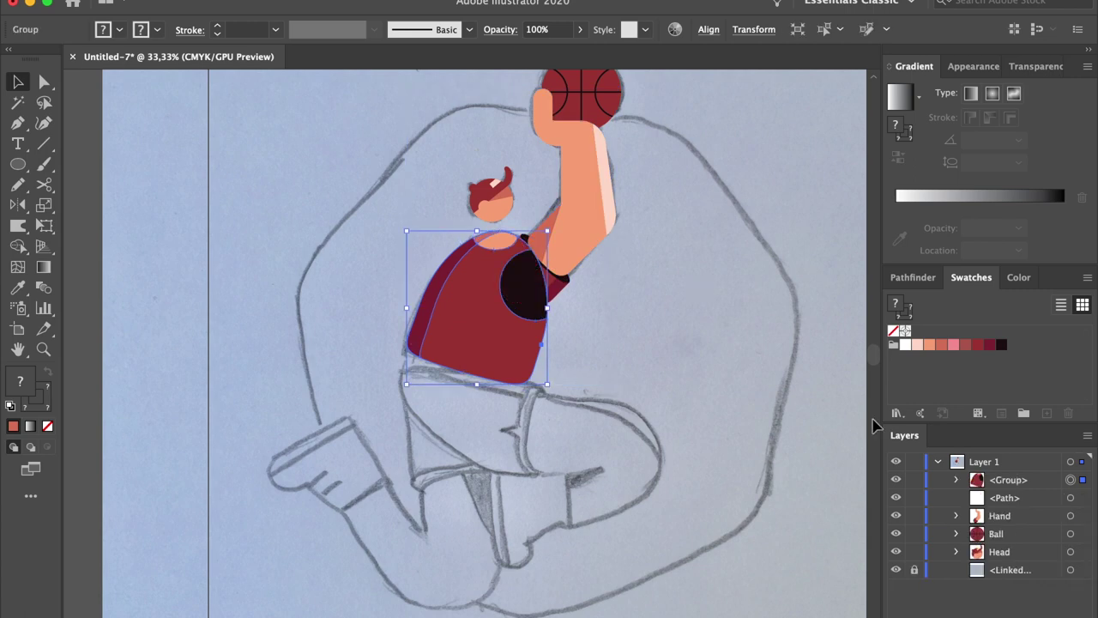
# Step: Rename the torso group as Body and move it directly beneath the Hand group
pyautogui.doubleClick(1024, 480)
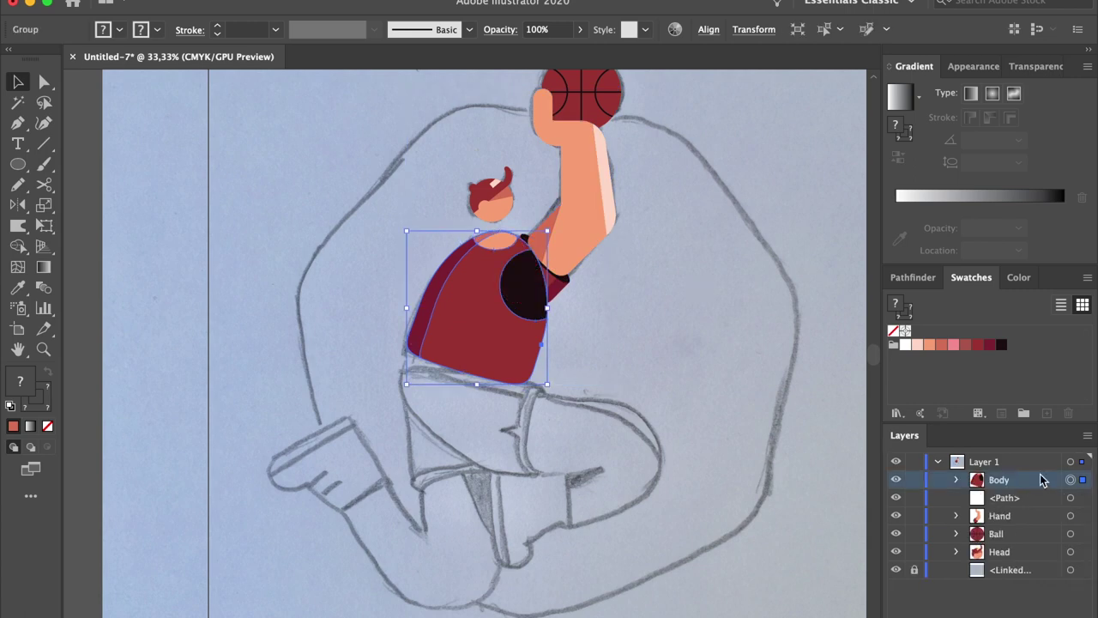
pyautogui.moveTo(994, 487); pyautogui.dragTo(995, 525)
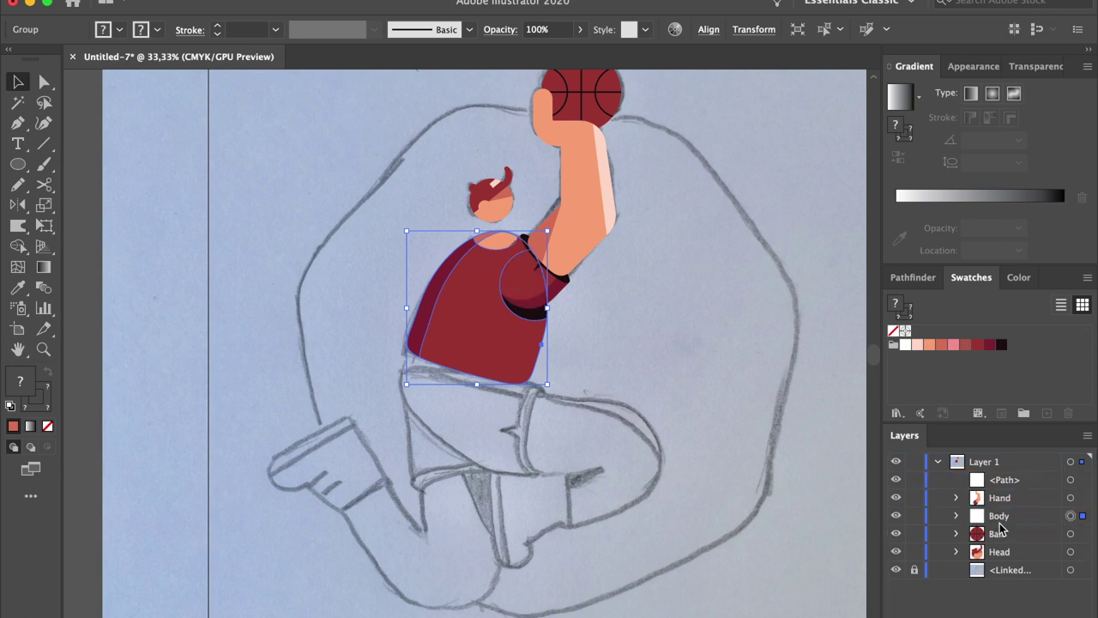
pyautogui.click(753, 372)
# Step: Group the Hand and Body groups together with the loose path above them, and rename the new group as Top
pyautogui.moveTo(601, 359); pyautogui.dragTo(408, 234)
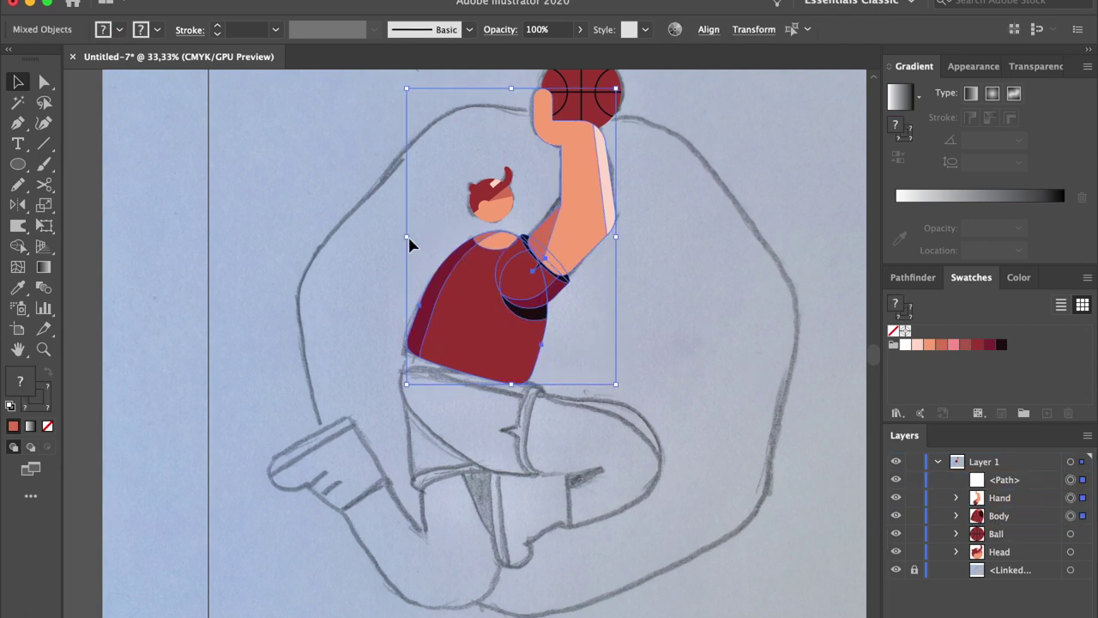
pyautogui.hotkey('ctrl', 'g')
pyautogui.doubleClick(1006, 479)
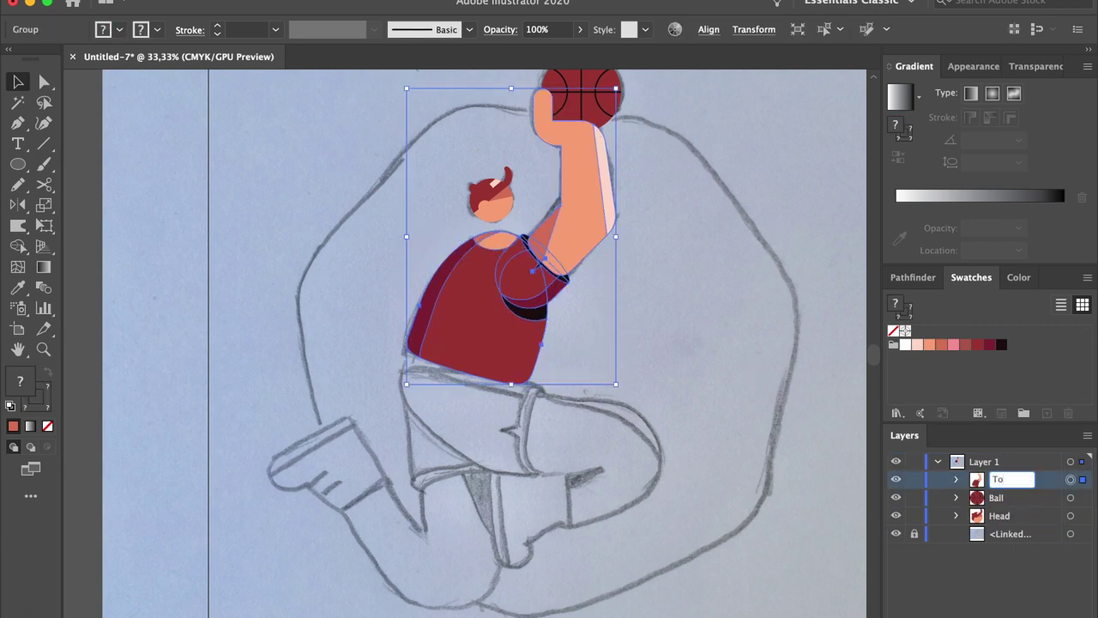
pyautogui.click(722, 398)
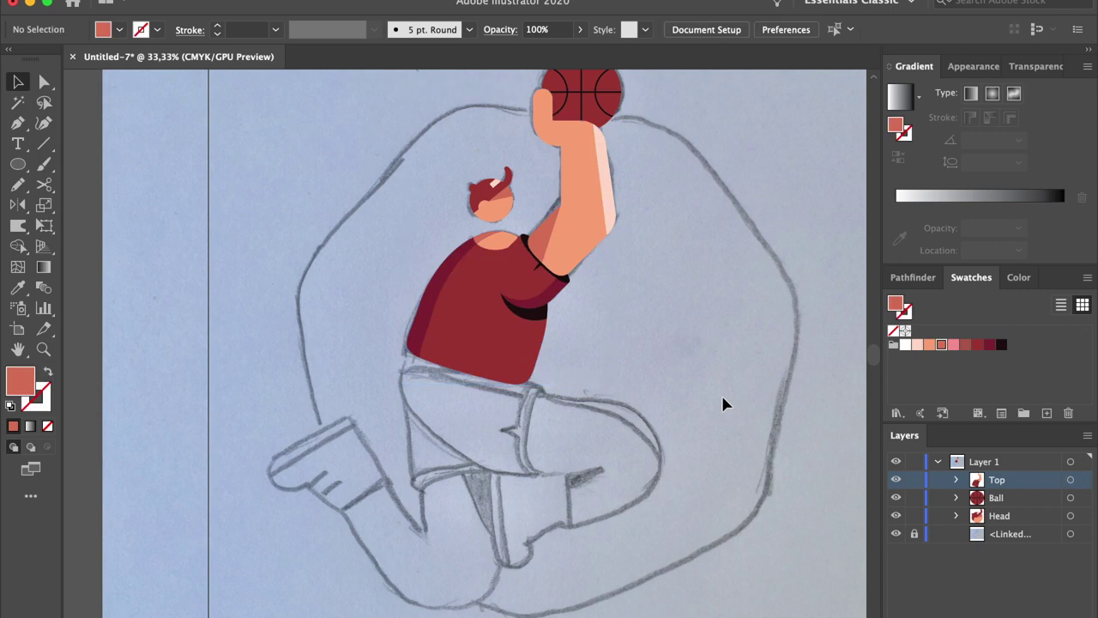
# Step: Create a 300 × 220 px rectangle with no fill and a coral stroke as the base of the shorts
pyautogui.scroll(1, 721, 393)
pyautogui.scroll(-5, 721, 393)
pyautogui.hscroll(2, 721, 393)
pyautogui.moveTo(26, 165); pyautogui.dragTo(94, 163)
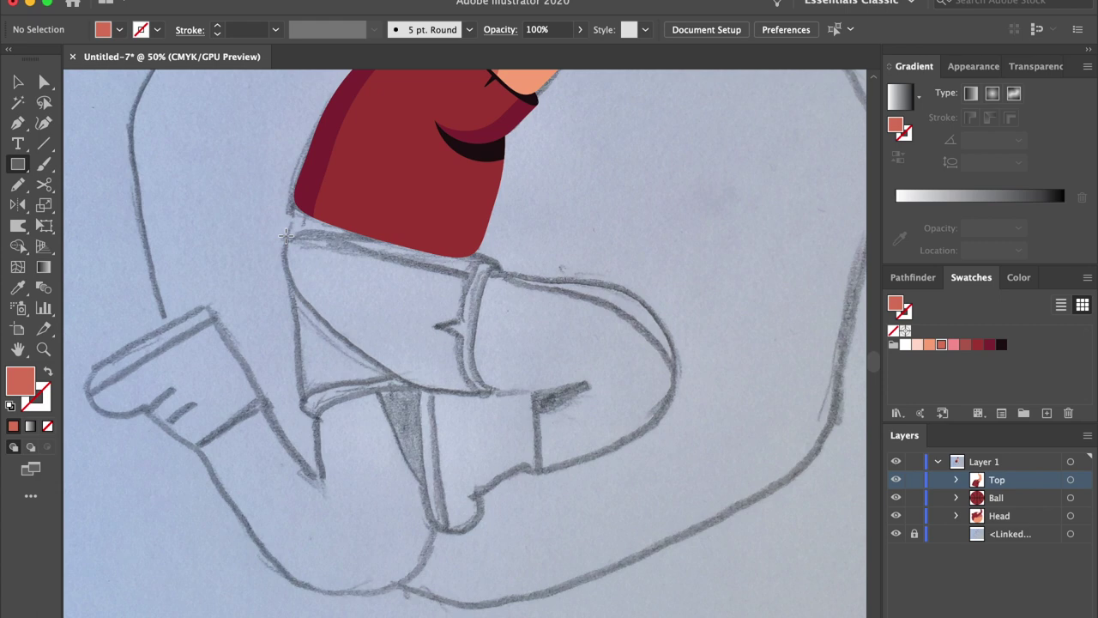
pyautogui.hscroll(2, 506, 253)
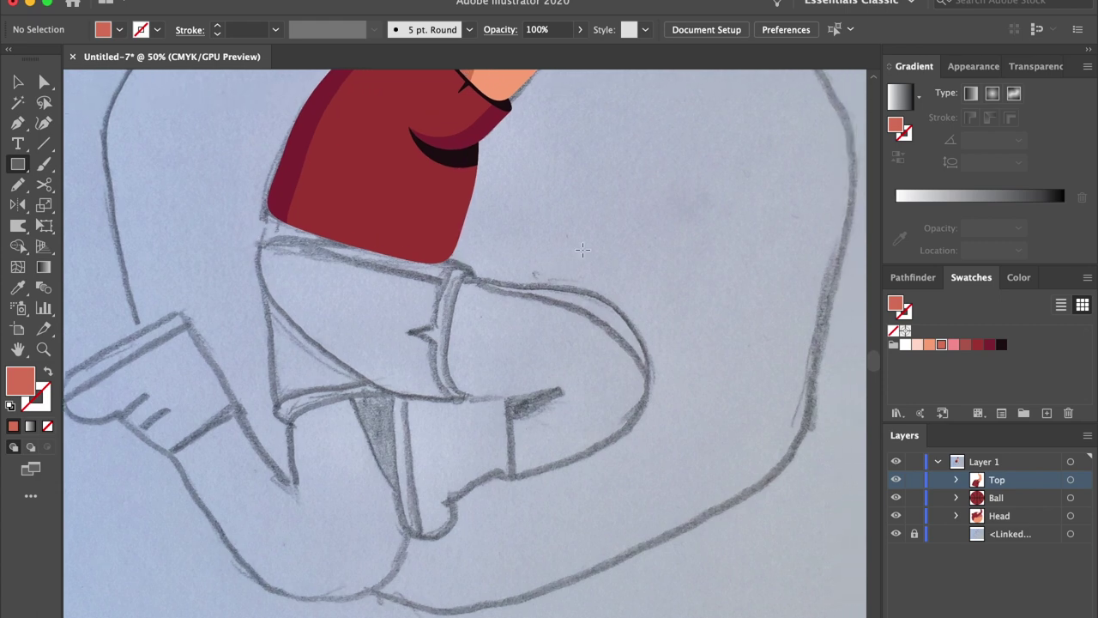
pyautogui.hotkey('shift', 'x')
pyautogui.click(495, 248)
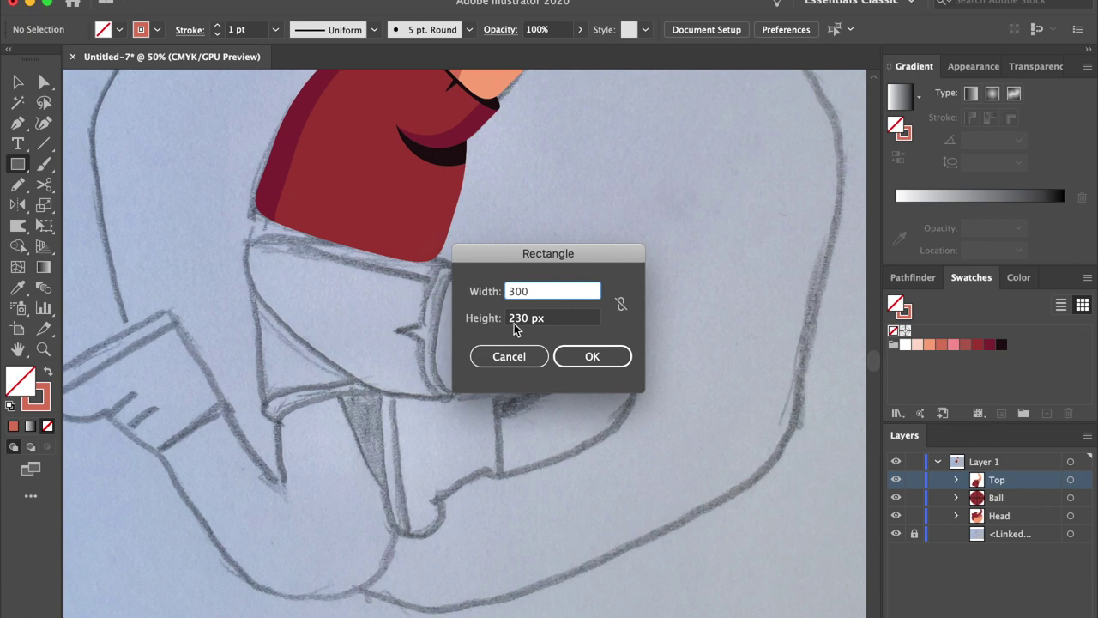
pyautogui.press('Tab')
pyautogui.write('220')
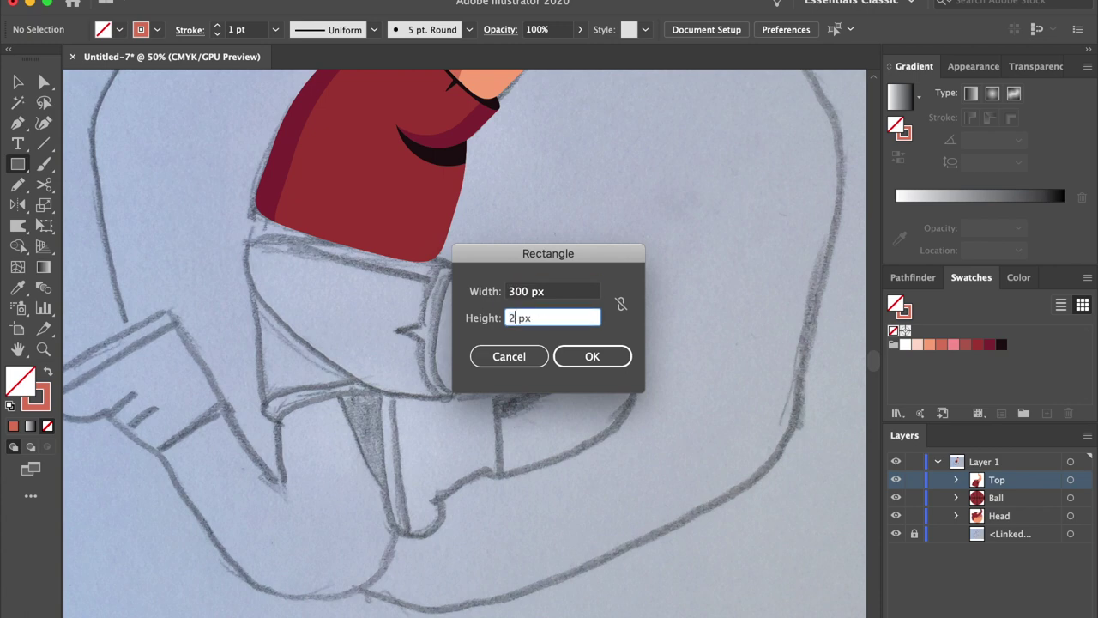
pyautogui.press('Return')
# Step: Round the shorts rectangle's lower-left corner into a large quarter-circle curve
pyautogui.press('a')
pyautogui.moveTo(564, 431); pyautogui.dragTo(505, 461)
pyautogui.press('v')
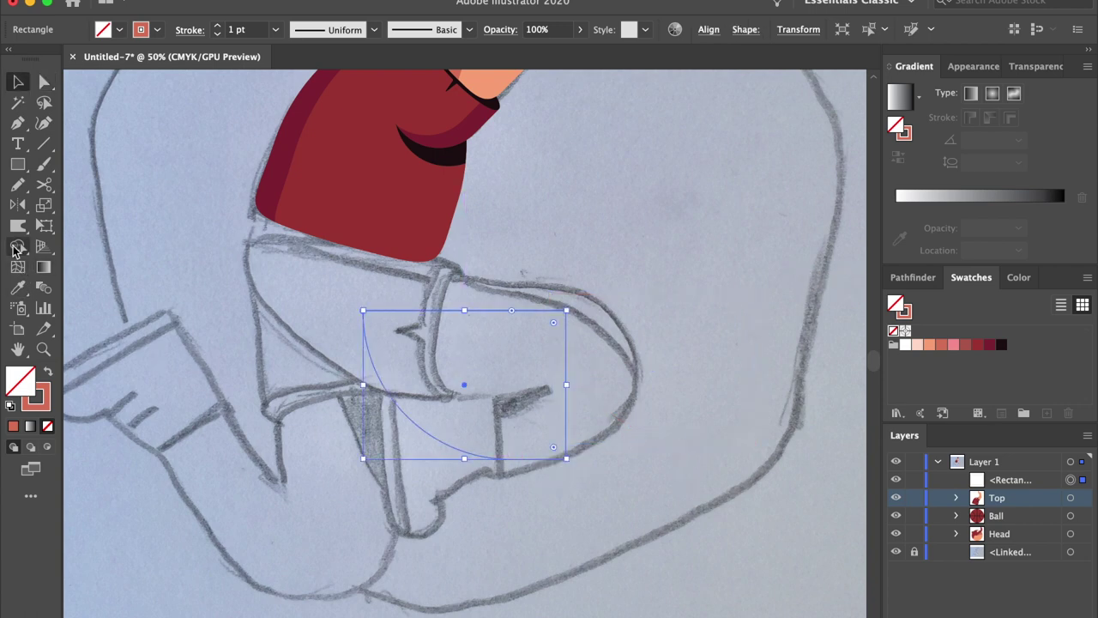
# Step: Add a narrow ellipse centred on the shorts shape's right edge, matching its full height, and widen it symmetrically
pyautogui.moveTo(17, 163); pyautogui.dragTo(73, 203)
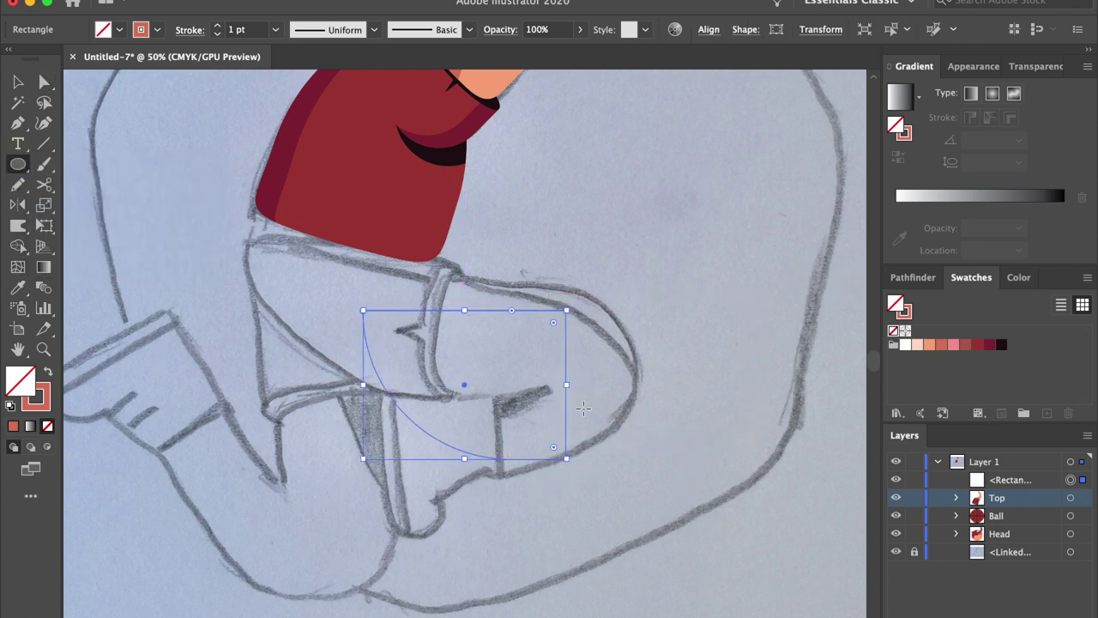
pyautogui.moveTo(562, 384); pyautogui.dragTo(587, 459)
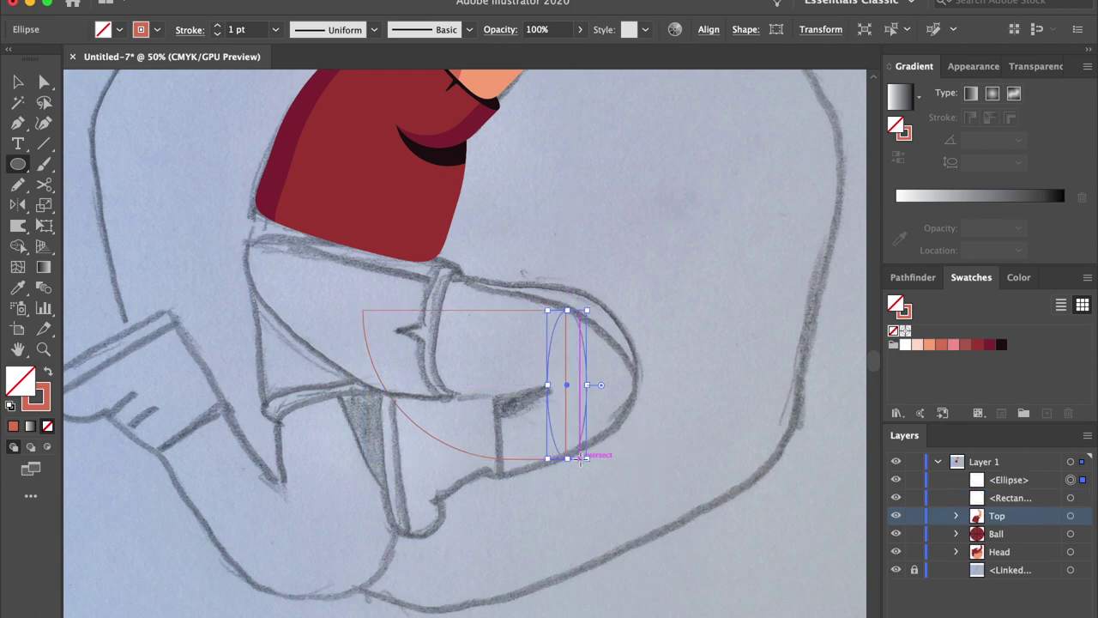
pyautogui.press('super+=')
pyautogui.press('super+=')
pyautogui.press('super+=')
pyautogui.press('super+=')
pyautogui.scroll(-3, 491, 599)
pyautogui.press('a')
pyautogui.moveTo(490, 484); pyautogui.dragTo(484, 480)
pyautogui.press('super+-')
pyautogui.press('super+-')
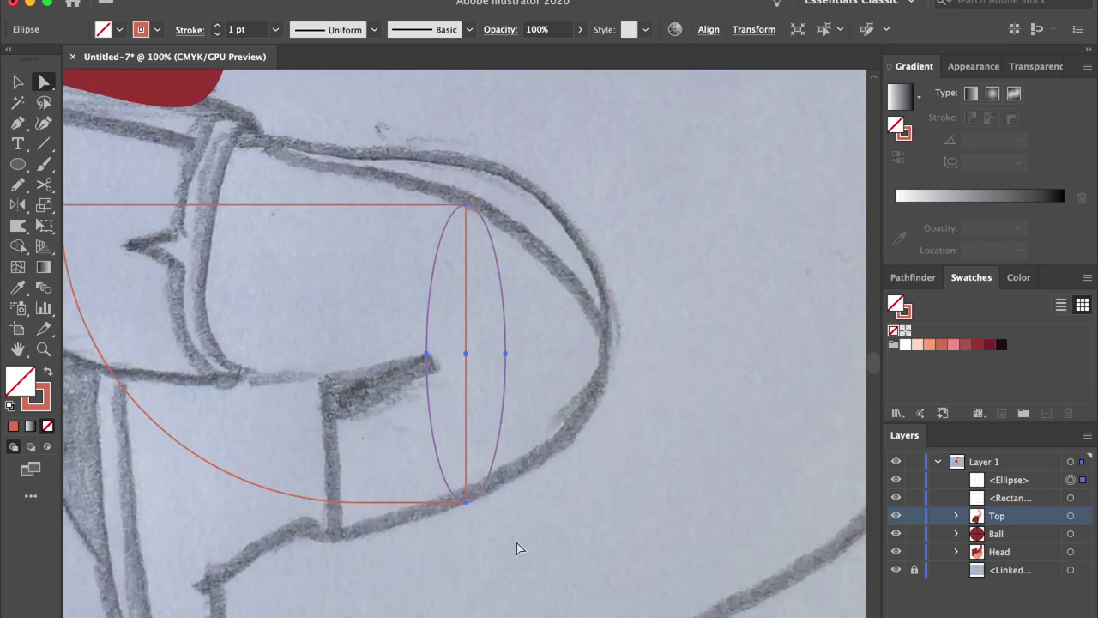
pyautogui.press('v')
pyautogui.moveTo(510, 356); pyautogui.dragTo(514, 355)
pyautogui.hscroll(-3, 515, 355)
# Step: Add two anchor points on the ellipse, just above and just below its leftmost anchor
pyautogui.press('a')
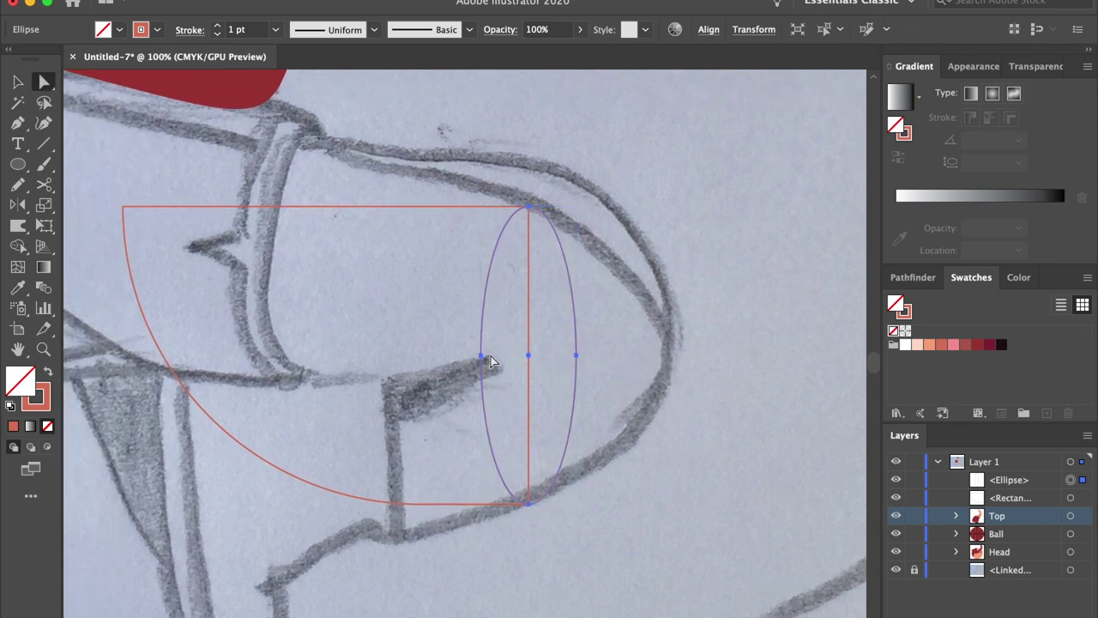
pyautogui.click(482, 355)
pyautogui.press('super+plus')
pyautogui.press('super+plus')
pyautogui.press('super+plus')
pyautogui.press('p')
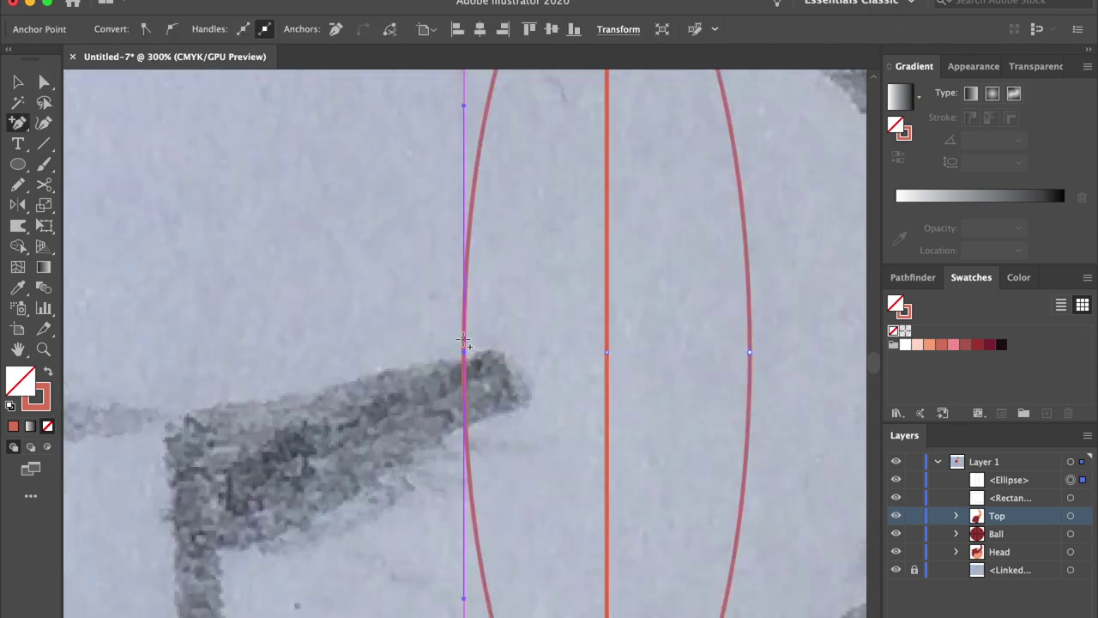
pyautogui.click(463, 339)
pyautogui.click(463, 371)
# Step: Shift the ellipse's leftmost anchor outward to form a small pointed fold in the shorts' leg opening
pyautogui.press('a')
pyautogui.click(463, 352)
pyautogui.hotkey('shift', 'Left')
pyautogui.hotkey('shift', 'Left')
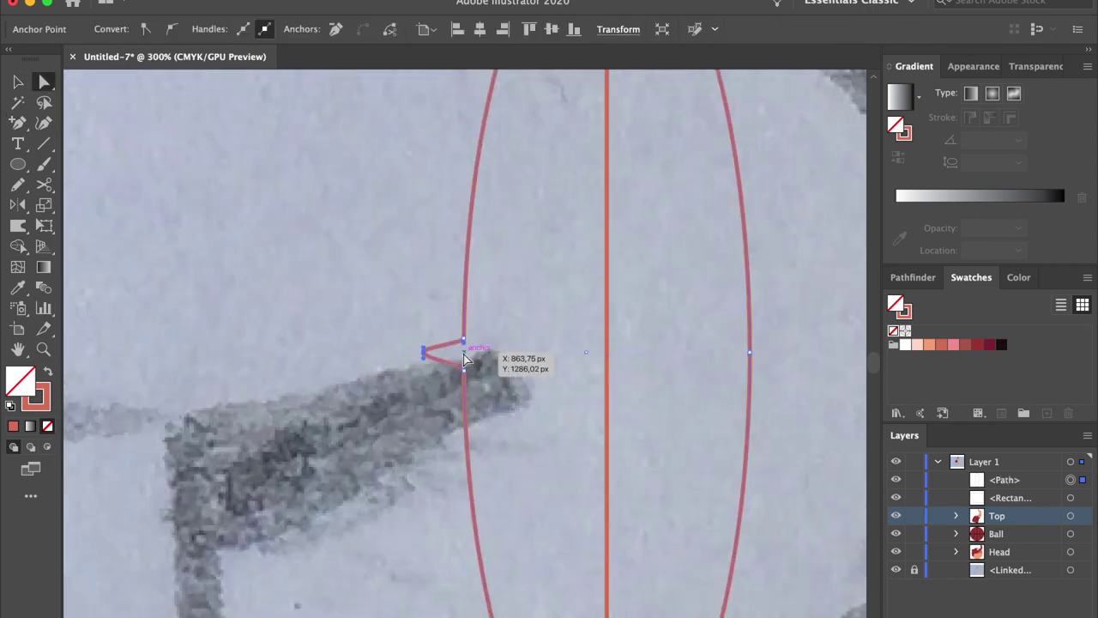
pyautogui.click(521, 386)
pyautogui.press('super+minus')
pyautogui.press('super+minus')
pyautogui.press('super+minus')
pyautogui.press('super+minus')
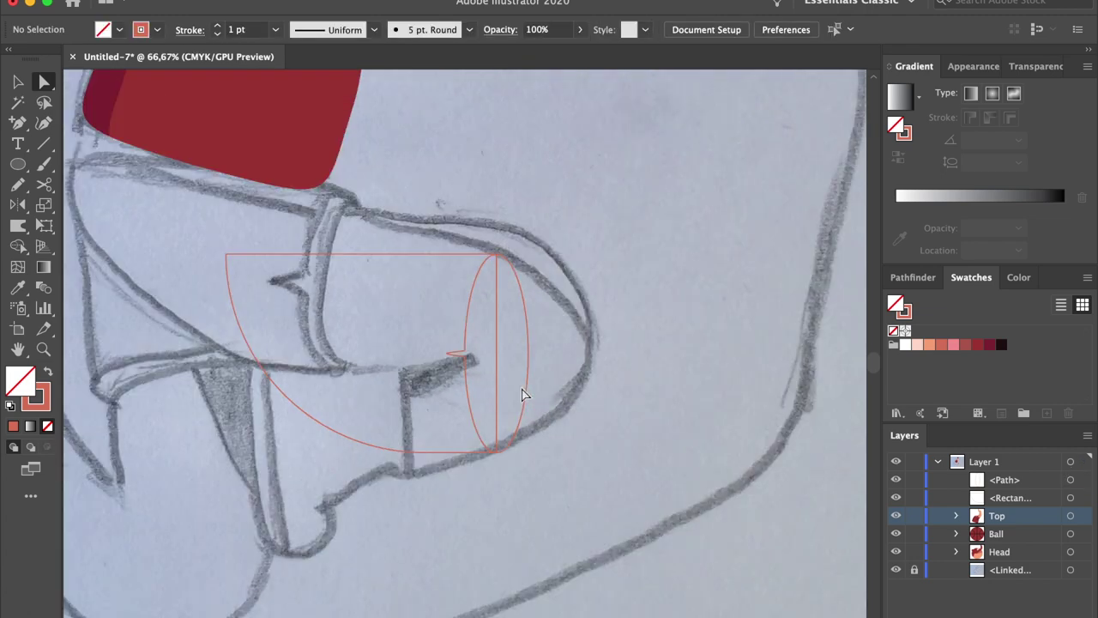
# Step: Draw a rectangle for the thigh, centred on the shorts shape's right edge, and nudge it to the right
pyautogui.click(26, 167)
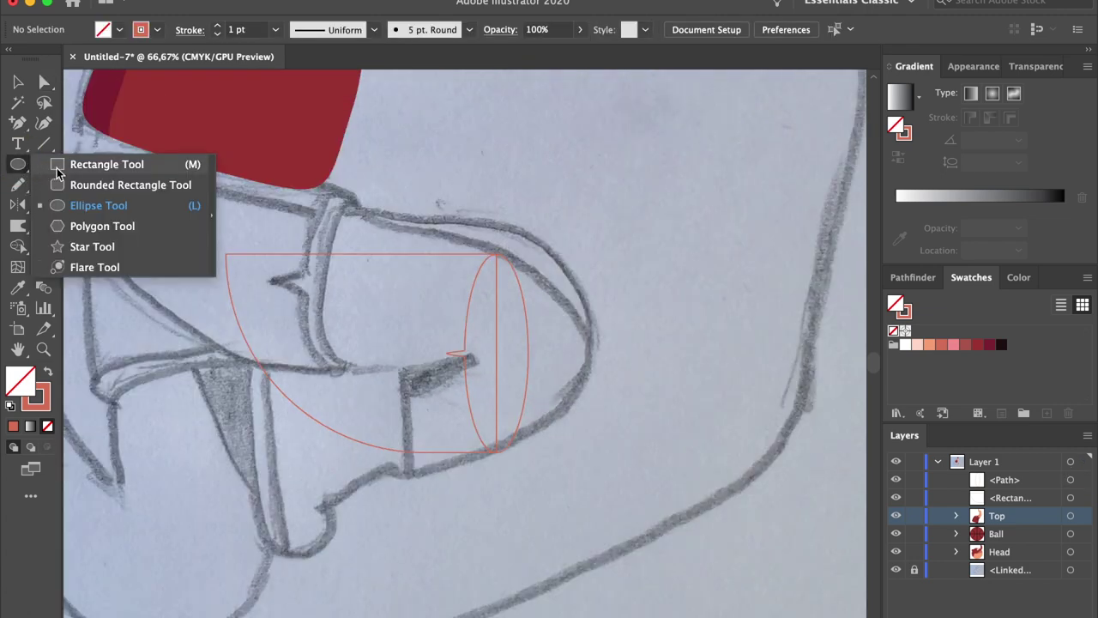
pyautogui.click(95, 163)
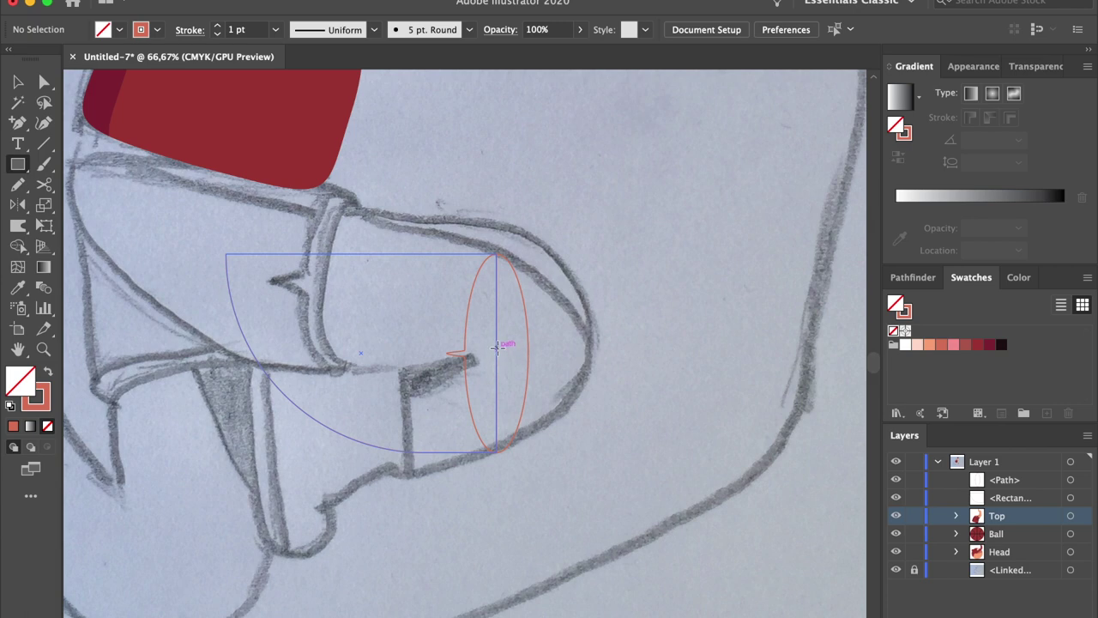
pyautogui.moveTo(498, 354)
pyautogui.mouseDown()
pyautogui.moveTo(560, 421)
pyautogui.moveTo(616, 434)
pyautogui.mouseUp()
pyautogui.hotkey('shift', 'Right')
pyautogui.hotkey('shift', 'Right')
pyautogui.hotkey('shift', 'Right')
pyautogui.hotkey('shift', 'Right')
pyautogui.hotkey('shift', 'Right')
pyautogui.hotkey('shift', 'Right')
pyautogui.hotkey('shift', 'Right')
pyautogui.hotkey('shift', 'Right')
pyautogui.hotkey('shift', 'Right')
pyautogui.hotkey('shift', 'Right')
pyautogui.hotkey('shift', 'Right')
pyautogui.hotkey('shift', 'Right')
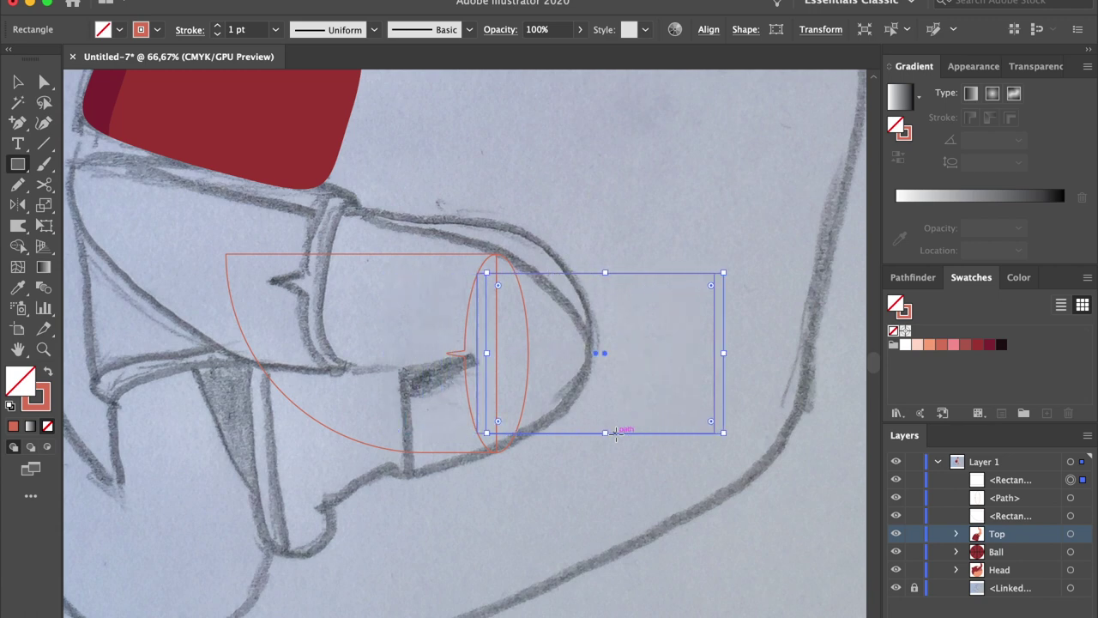
# Step: Round all corners of the thigh rectangle fully into a capsule and shift it right, clear of the ellipse
pyautogui.press('a')
pyautogui.moveTo(511, 424); pyautogui.dragTo(692, 421)
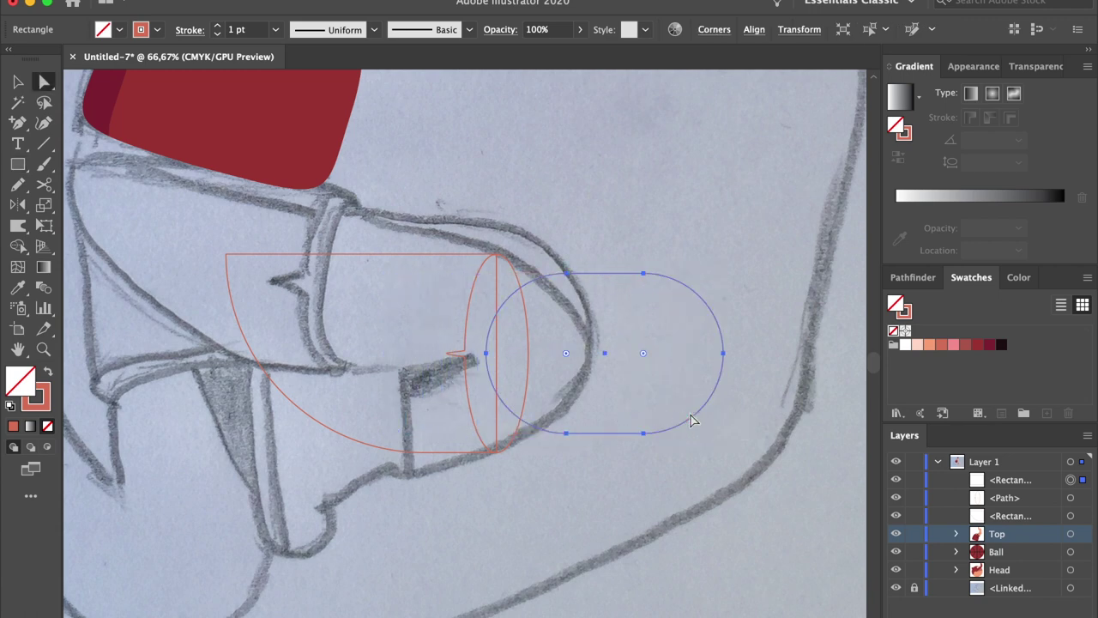
pyautogui.press('v')
pyautogui.hotkey('shift', 'Right')
pyautogui.hotkey('shift', 'Right')
pyautogui.hotkey('shift', 'Right')
pyautogui.hotkey('shift', 'Right')
pyautogui.hotkey('shift', 'Right')
pyautogui.hotkey('shift', 'Right')
pyautogui.hotkey('shift', 'Right')
pyautogui.hotkey('shift', 'Right')
pyautogui.hotkey('shift', 'Right')
pyautogui.hotkey('shift', 'Right')
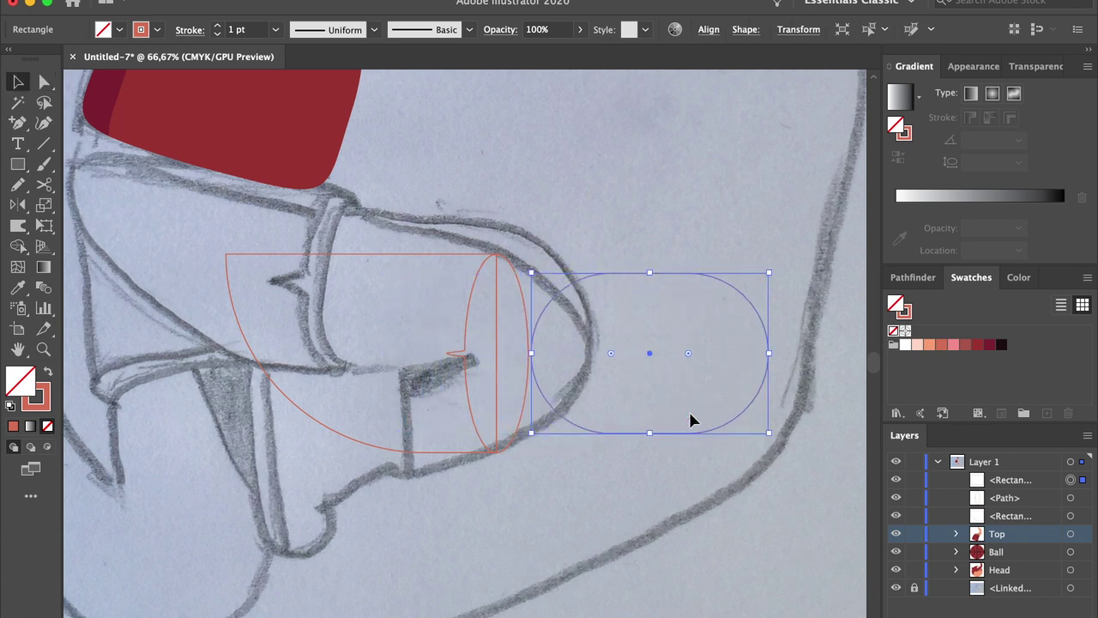
pyautogui.hotkey('shift', 'Right')
pyautogui.hotkey('shift', 'Right')
pyautogui.hotkey('shift', 'Right')
pyautogui.click(558, 340)
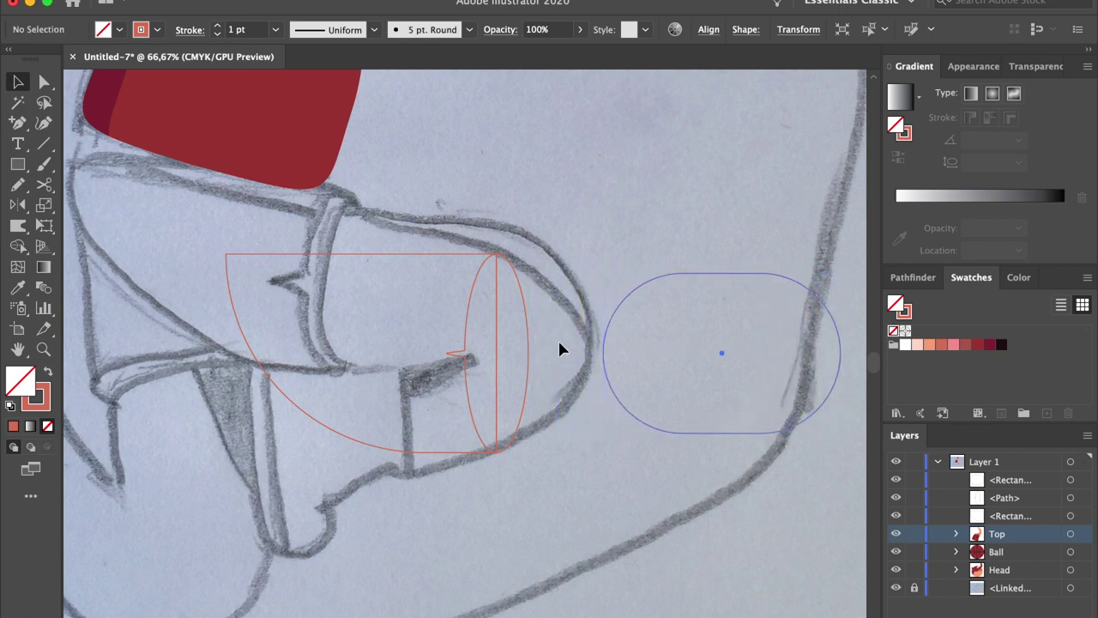
# Step: Shift the capsule's leftmost anchor inward to flatten that end, and move the shape back so it overlaps the shorts' ellipse
pyautogui.press('a')
pyautogui.moveTo(559, 340); pyautogui.dragTo(617, 408)
pyautogui.hotkey('shift', 'Right')
pyautogui.hotkey('shift', 'Right')
pyautogui.press('v')
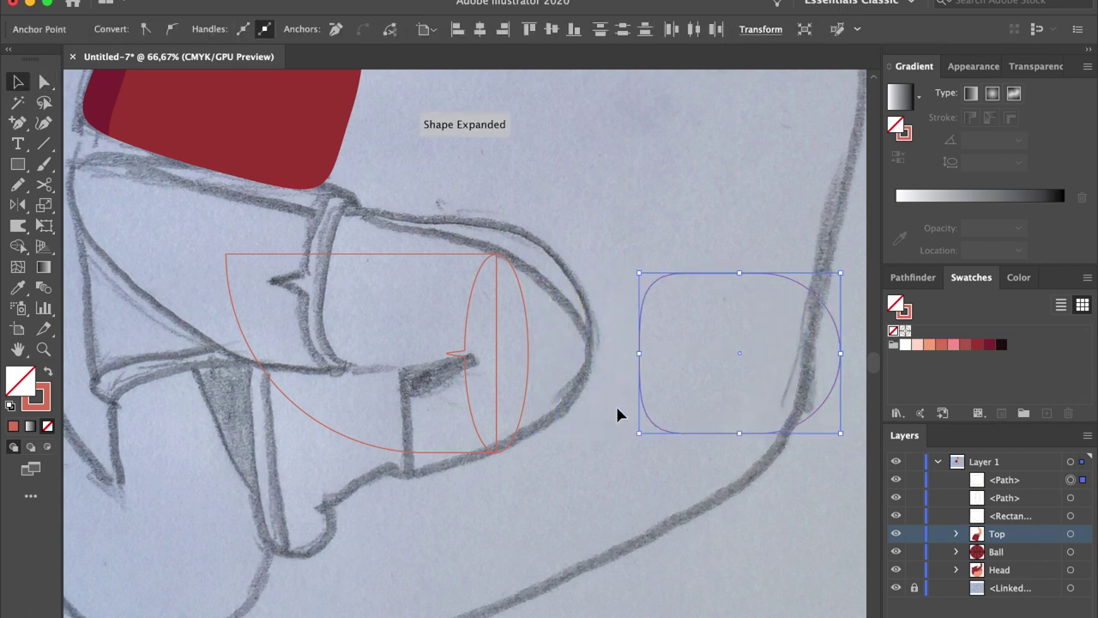
pyautogui.click(772, 453)
pyautogui.moveTo(717, 435); pyautogui.dragTo(626, 433)
pyautogui.click(693, 480)
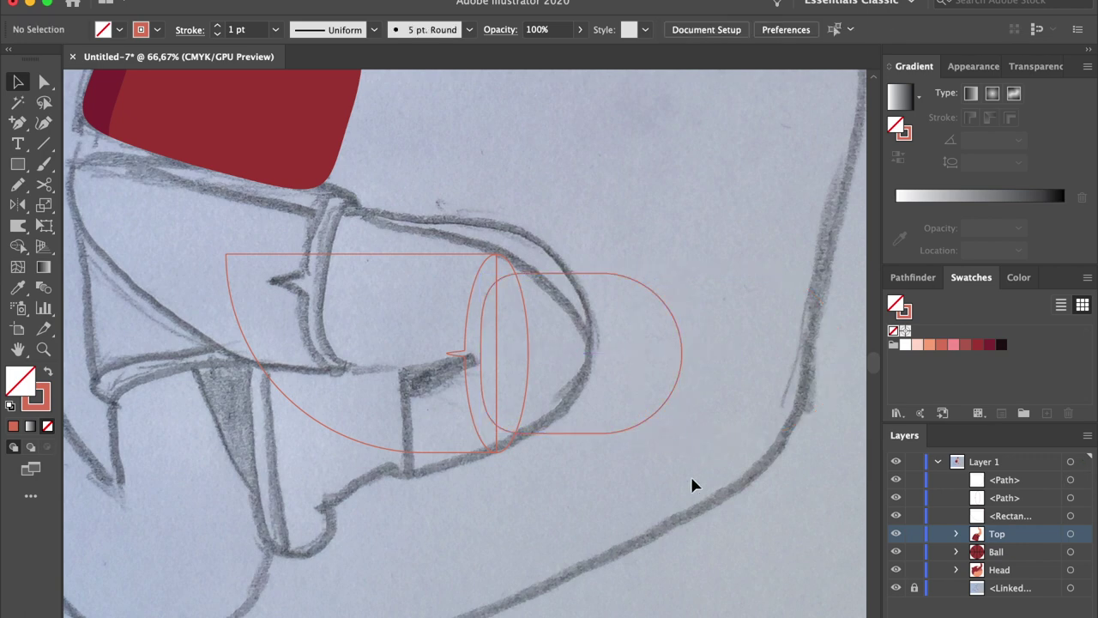
# Step: Move the shorts shape, ellipse and thigh shape together onto the sketched shorts, aligning them with the waistline
pyautogui.hscroll(-5, 691, 479)
pyautogui.moveTo(578, 307); pyautogui.dragTo(432, 216)
pyautogui.press('Up')
pyautogui.press('Up')
pyautogui.press('Up')
pyautogui.press('Up')
pyautogui.press('Up')
pyautogui.press('Up')
pyautogui.press('Up')
pyautogui.press('Up')
pyautogui.press('Up')
pyautogui.press('Up')
pyautogui.click(640, 452)
# Step: Create a 100 × 110 px rectangle and place it against the underside of the thigh shape near the knee
pyautogui.moveTo(17, 163); pyautogui.dragTo(86, 164)
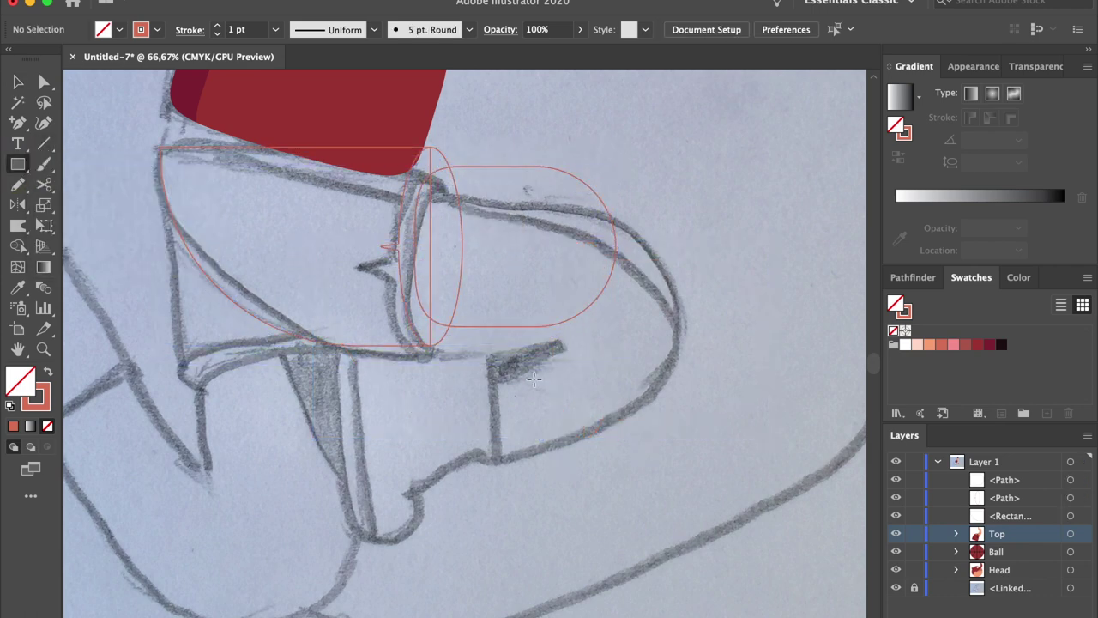
pyautogui.click(529, 376)
pyautogui.press('Tab')
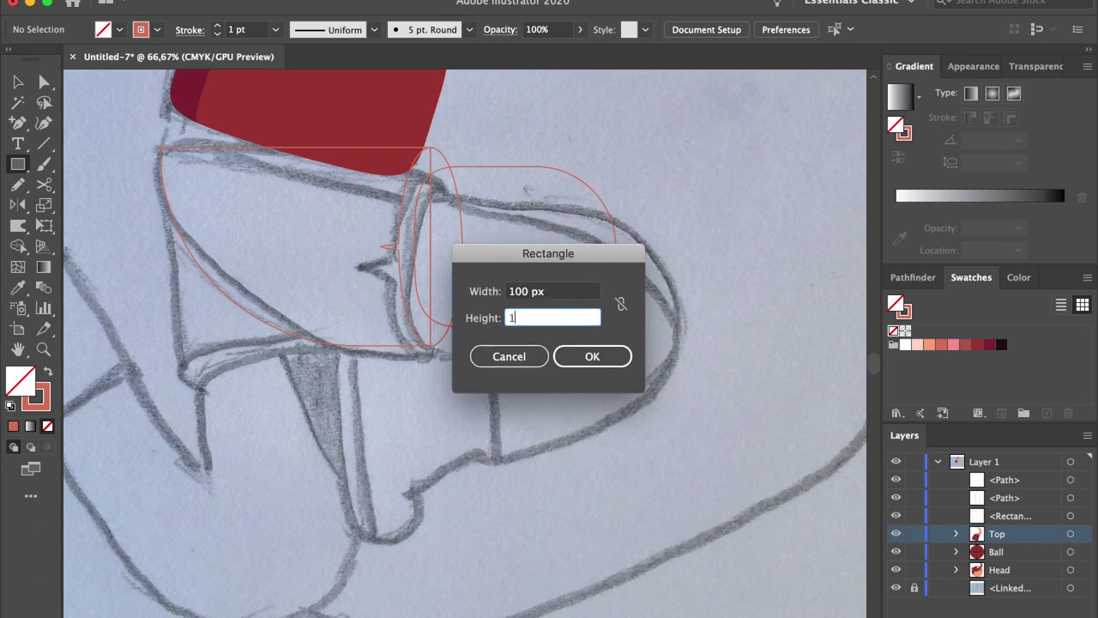
pyautogui.press('Return')
pyautogui.press('v')
pyautogui.moveTo(596, 482); pyautogui.dragTo(562, 426)
# Step: Lengthen the thigh shape by shifting the anchors of its rounded knee end to the right
pyautogui.press('a')
pyautogui.click(533, 137)
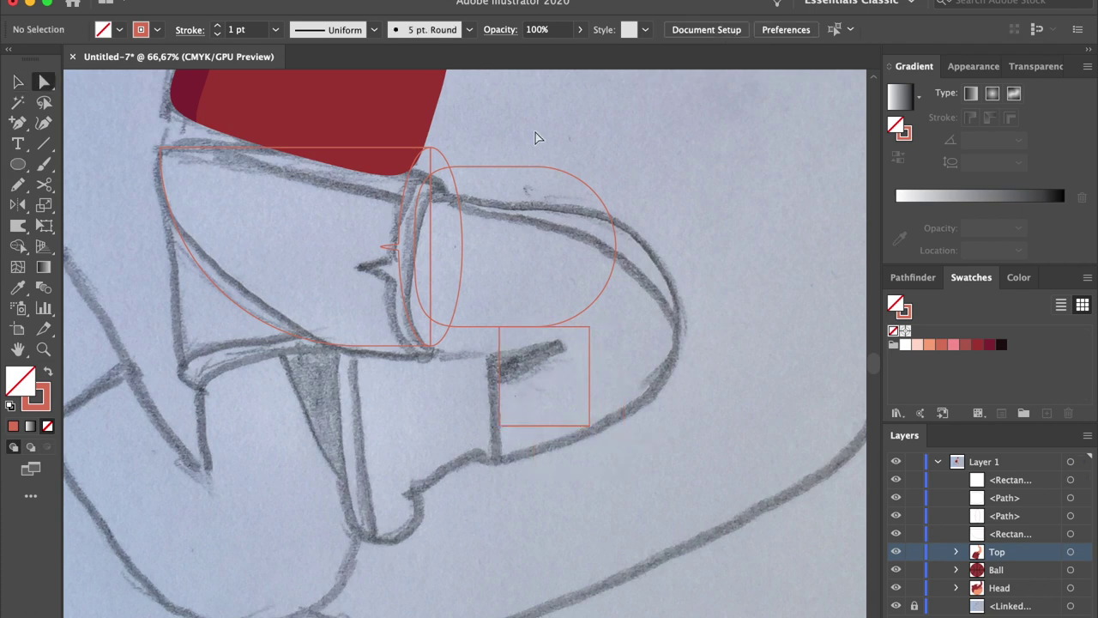
pyautogui.moveTo(646, 312); pyautogui.dragTo(648, 315)
pyautogui.hotkey('shift', 'Right')
pyautogui.hotkey('shift', 'Right')
pyautogui.hotkey('shift', 'Right')
pyautogui.hotkey('shift', 'Right')
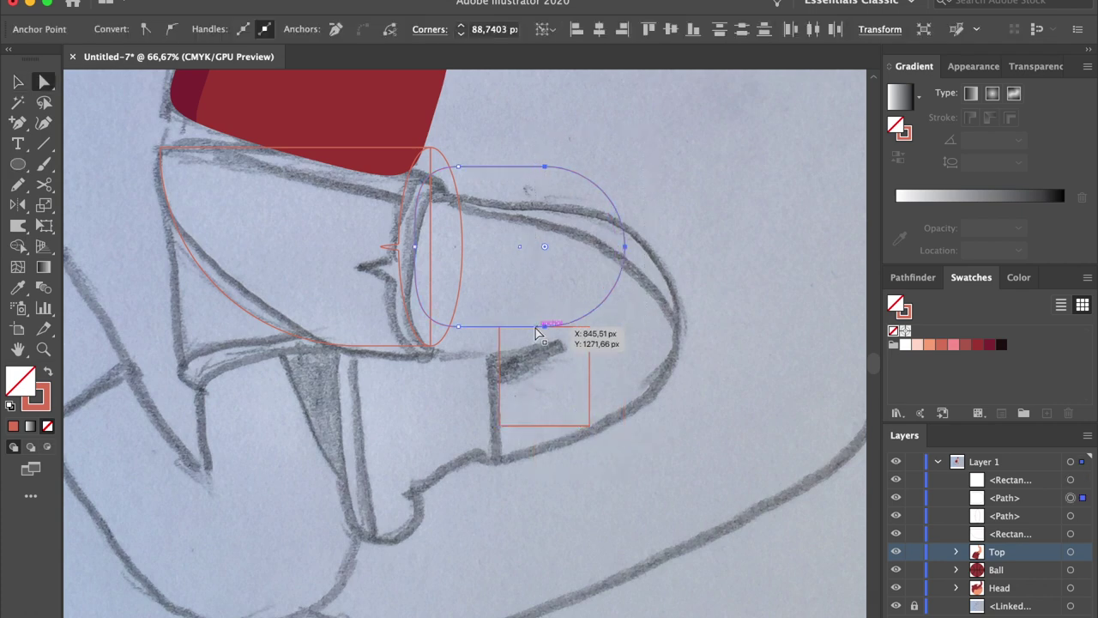
pyautogui.click(717, 419)
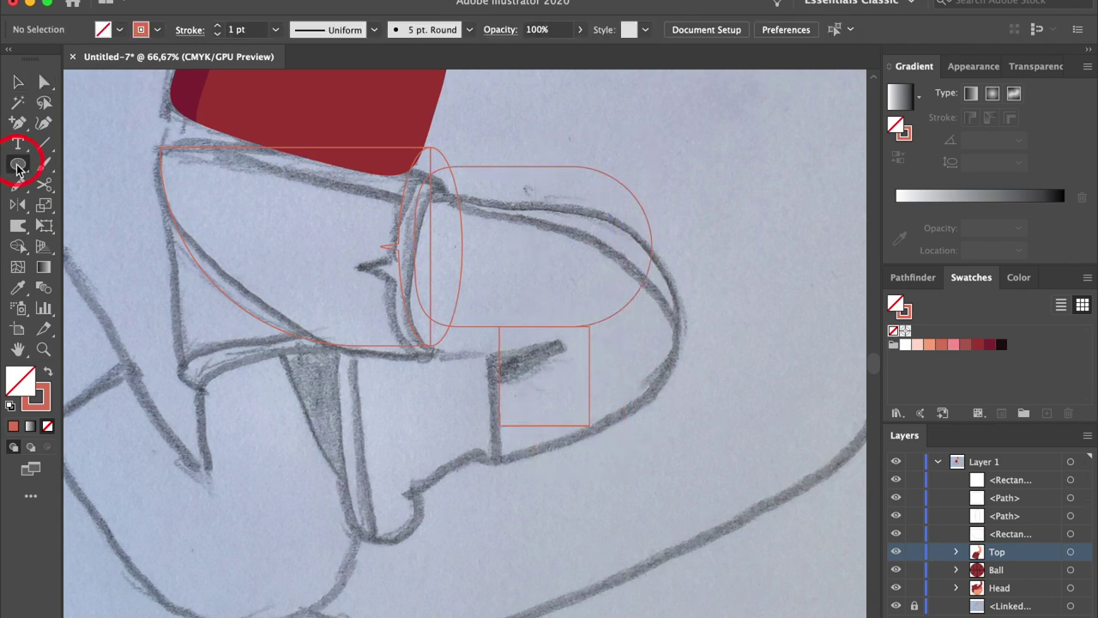
# Step: Copy the combined height of the thigh shape and the small rectangle beneath it
pyautogui.press('v')
pyautogui.click(620, 324)
pyautogui.keyDown('shift'); pyautogui.click(590, 355); pyautogui.keyUp('shift')
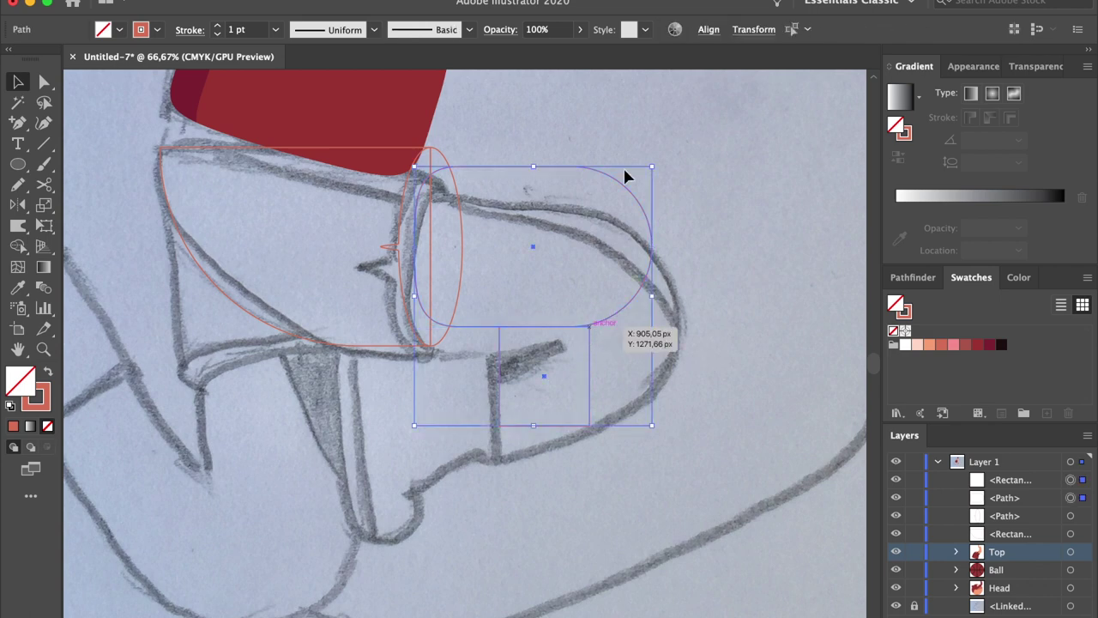
pyautogui.click(745, 34)
pyautogui.click(705, 89)
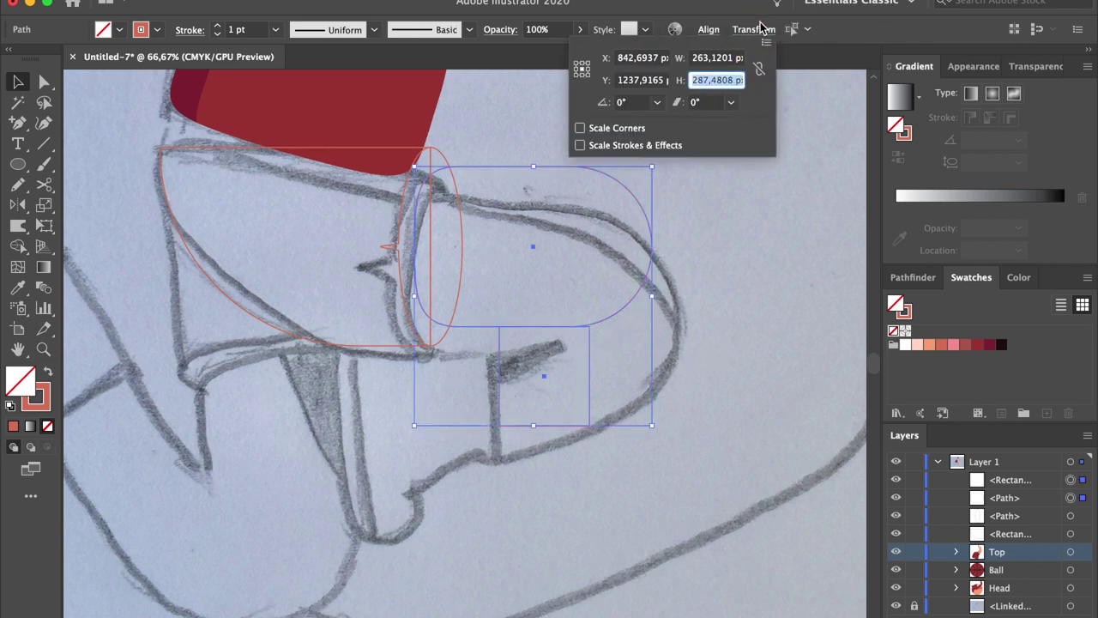
pyautogui.click(762, 29)
# Step: Create a 287.4808 px circle centred on the small rectangle's right edge, spanning from the thigh's top to the rectangle's bottom
pyautogui.press('l')
pyautogui.click(582, 307)
pyautogui.click(549, 318)
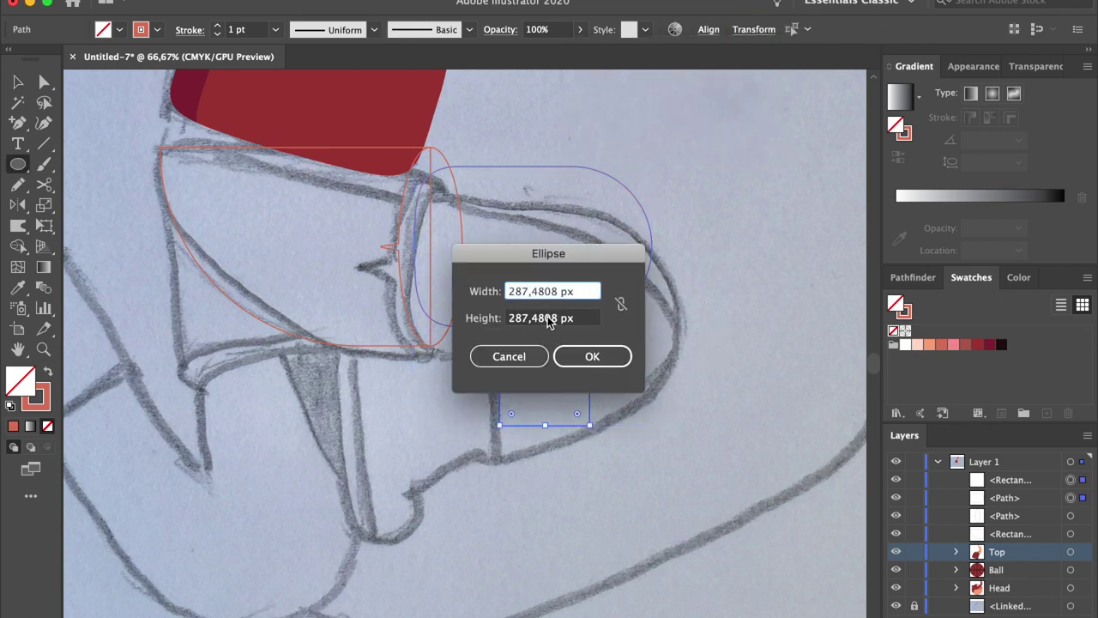
pyautogui.click(592, 356)
pyautogui.press('v')
pyautogui.moveTo(778, 566); pyautogui.dragTo(521, 415)
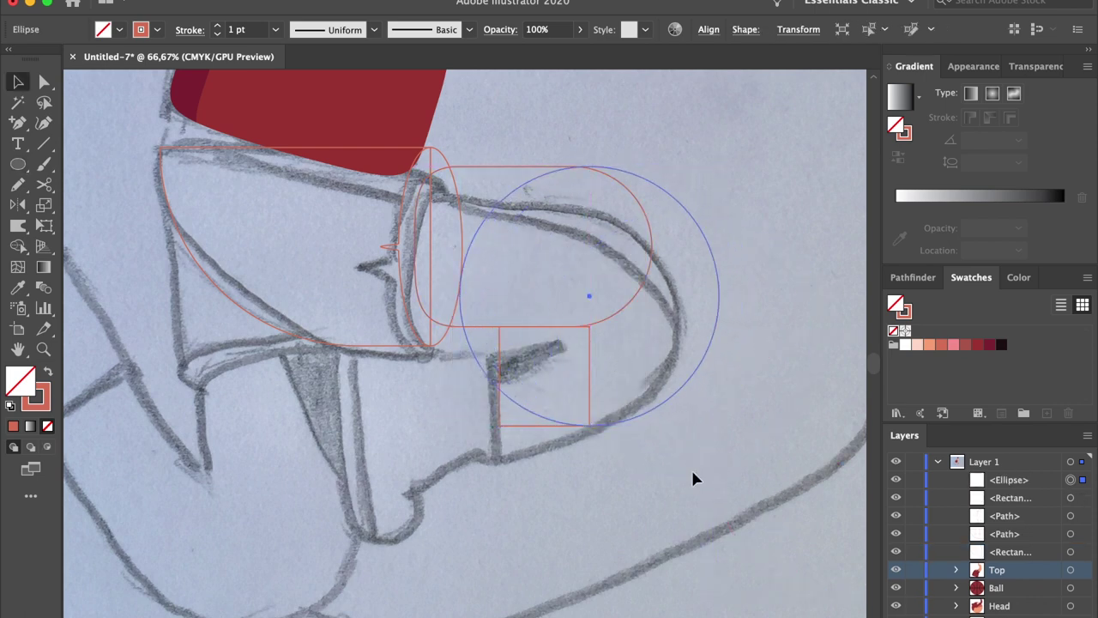
pyautogui.click(693, 478)
# Step: Delete the circle's leftmost anchor and join the two open ends into a closed half-circle for the knee
pyautogui.click(673, 395)
pyautogui.press('a')
pyautogui.click(460, 296)
pyautogui.press('Delete')
pyautogui.click(589, 425)
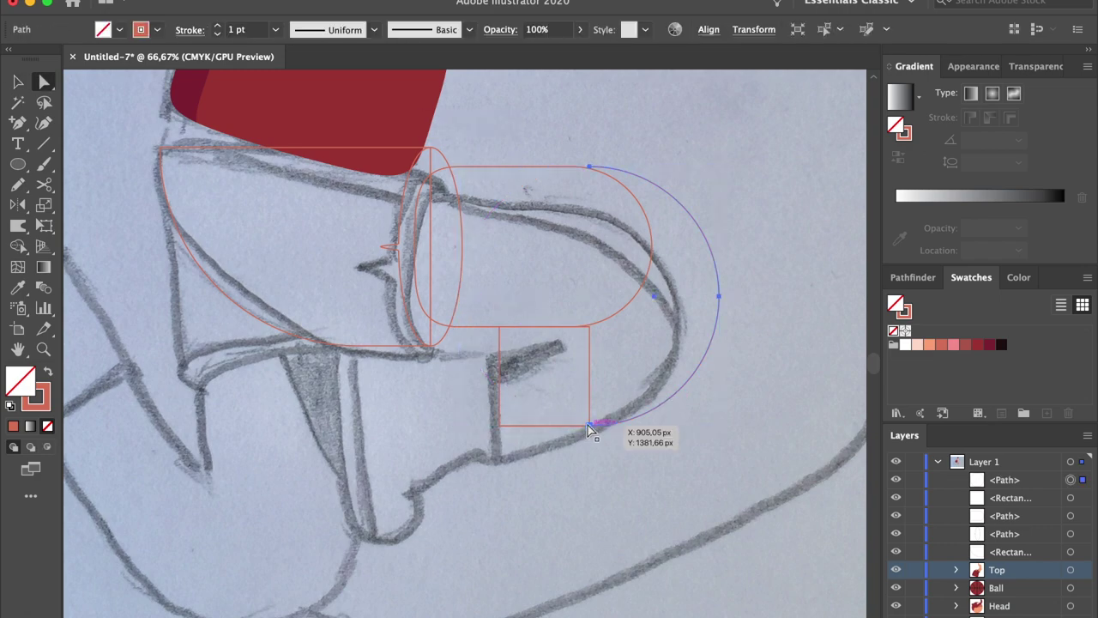
pyautogui.keyDown('shift'); pyautogui.click(589, 166); pyautogui.keyUp('shift')
pyautogui.press('super+j')
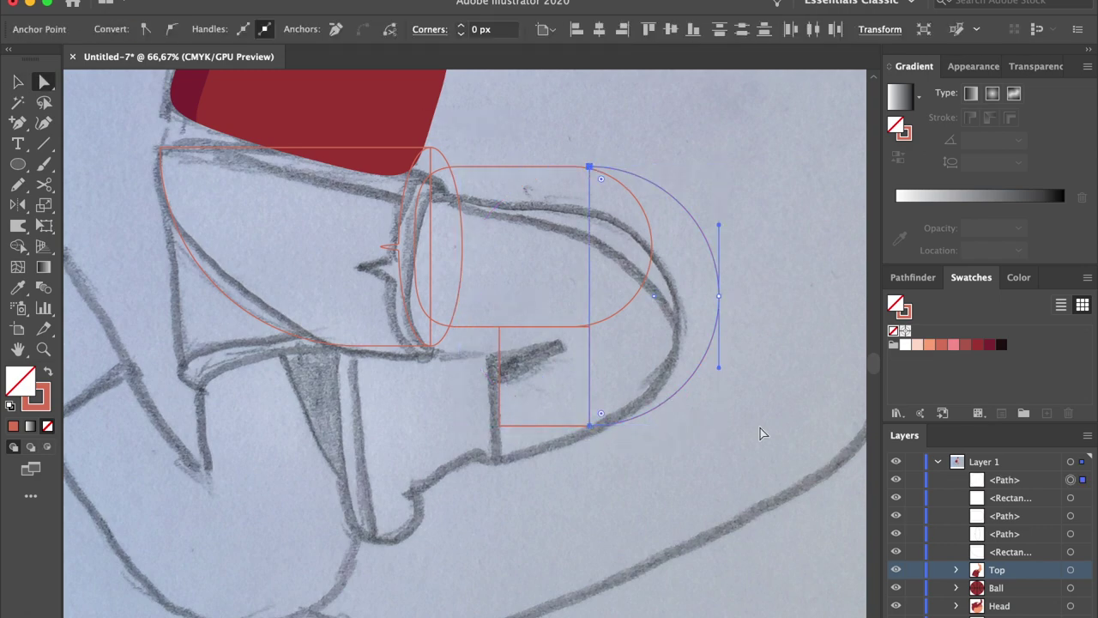
pyautogui.click(763, 431)
pyautogui.press('super+equal')
pyautogui.press('super+equal')
pyautogui.scroll(3, 763, 432)
pyautogui.hscroll(2, 763, 432)
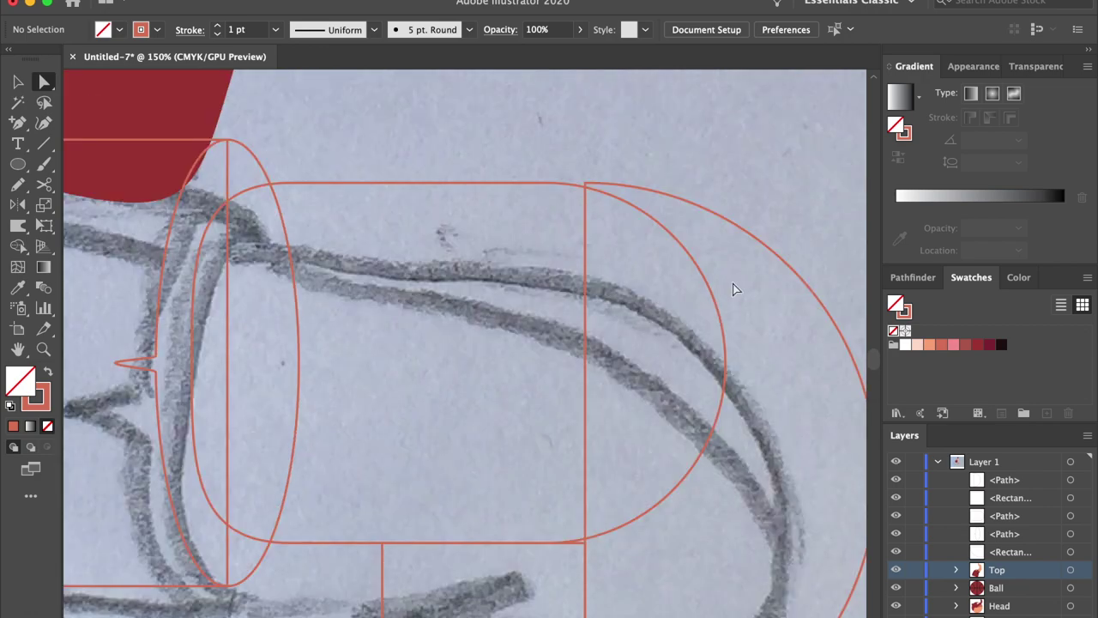
# Step: Shift the anchors of the thigh's rounded knee end right until they line up with the half-circle's straight edge
pyautogui.click(697, 458)
pyautogui.moveTo(562, 554); pyautogui.dragTo(548, 550)
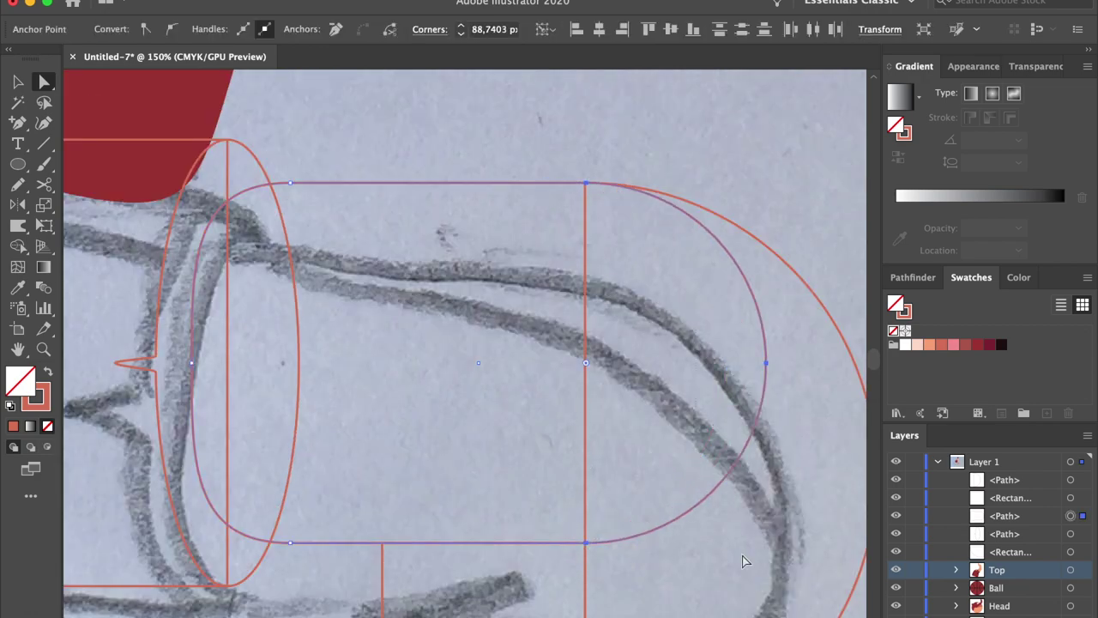
pyautogui.click(743, 546)
pyautogui.press('super+minus')
pyautogui.press('super+minus')
pyautogui.press('super+minus')
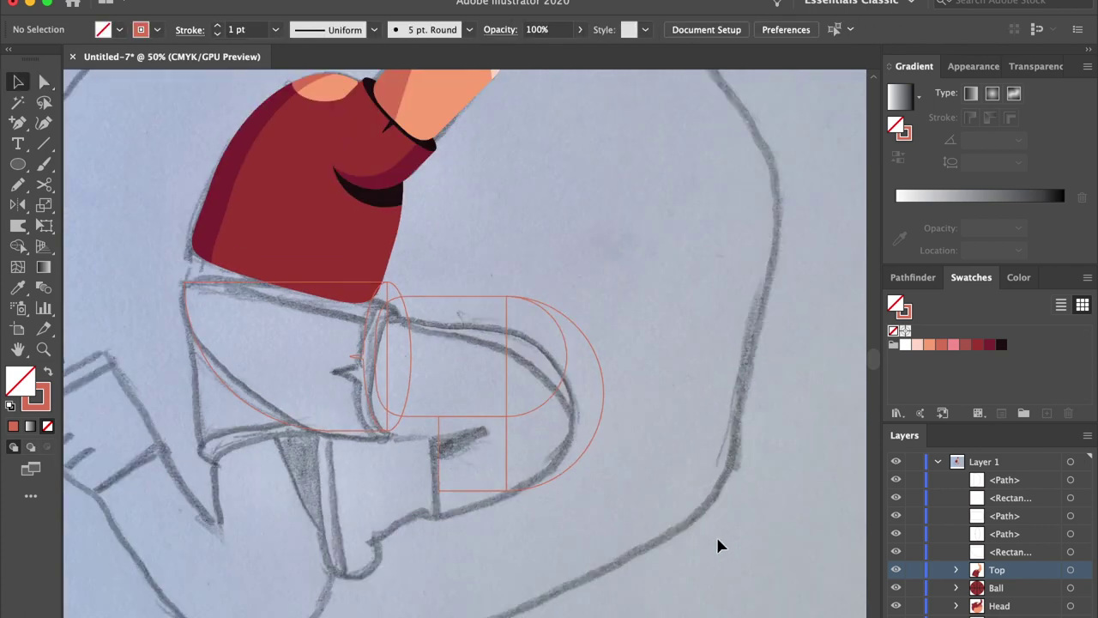
# Step: Draw a tall upright rectangle with a rounded bottom over the sketched front shoe for its sole and toe
pyautogui.press('super+plus')
pyautogui.scroll(-1, 692, 544)
pyautogui.click(19, 165)
pyautogui.moveTo(19, 164); pyautogui.dragTo(85, 163)
pyautogui.scroll(-2, 429, 326)
pyautogui.hscroll(-2, 429, 326)
pyautogui.moveTo(413, 312); pyautogui.dragTo(454, 470)
pyautogui.press('a')
pyautogui.press('v')
# Step: Duplicate the small rectangle beneath the thigh against the tall shoe shape and lower its bottom-left anchor to slant the lower edge
pyautogui.keyDown('alt'); pyautogui.moveTo(626, 397); pyautogui.dragTo(547, 410); pyautogui.keyUp('alt')
pyautogui.press('a')
pyautogui.click(497, 410)
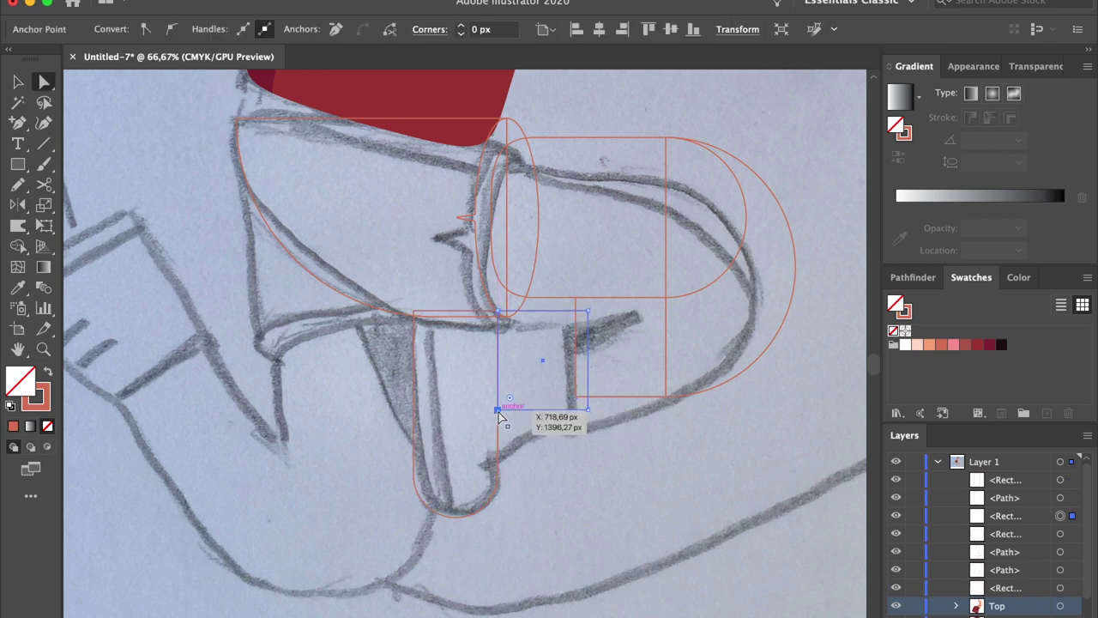
pyautogui.hotkey('shift', 'Down')
pyautogui.hotkey('shift', 'Down')
pyautogui.hotkey('shift', 'Down')
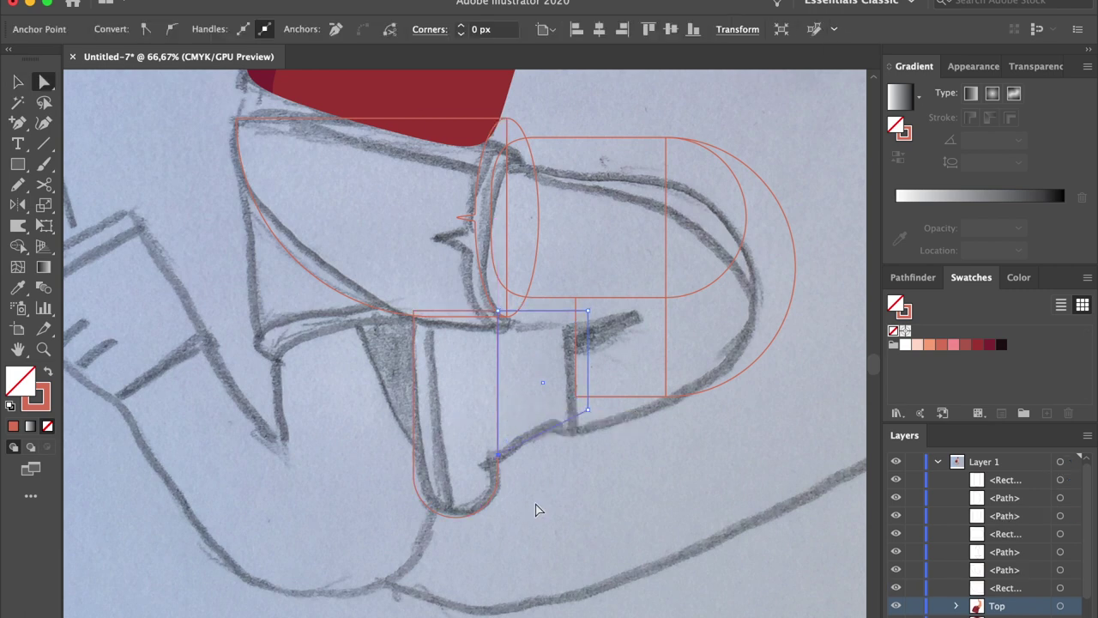
pyautogui.click(536, 504)
# Step: Divide the tall shoe shape with a vertical line to separate a narrow sole strip, and ungroup the resulting pieces
pyautogui.click(42, 143)
pyautogui.moveTo(439, 299); pyautogui.dragTo(442, 548)
pyautogui.press('v')
pyautogui.keyDown('shift'); pyautogui.click(495, 507); pyautogui.keyUp('shift')
pyautogui.click(913, 277)
pyautogui.click(902, 367)
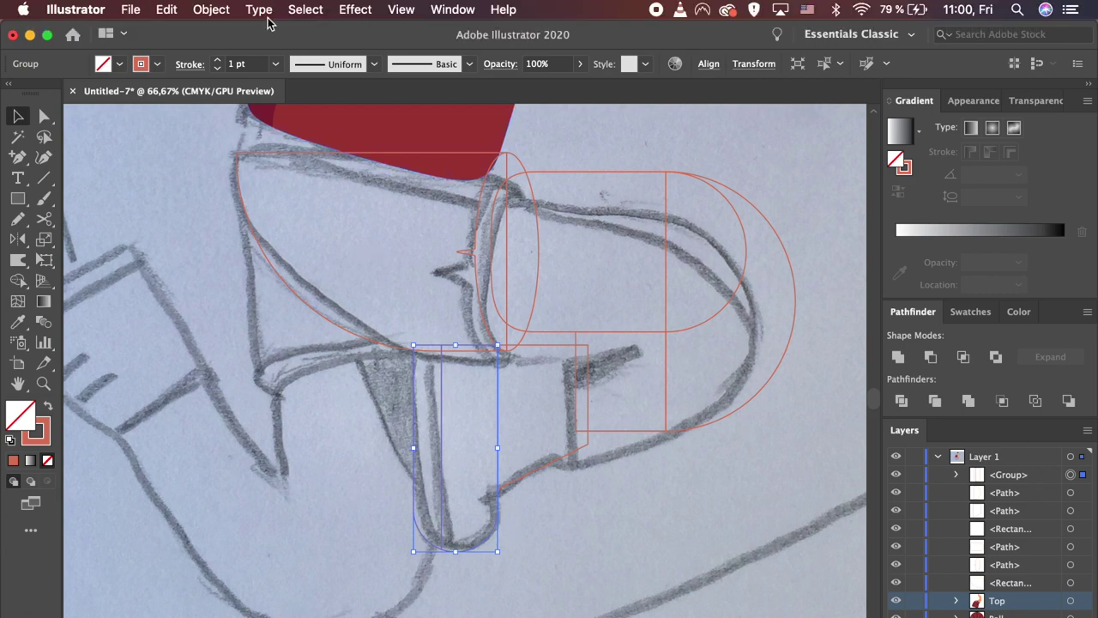
pyautogui.click(210, 6)
pyautogui.click(294, 103)
pyautogui.click(574, 496)
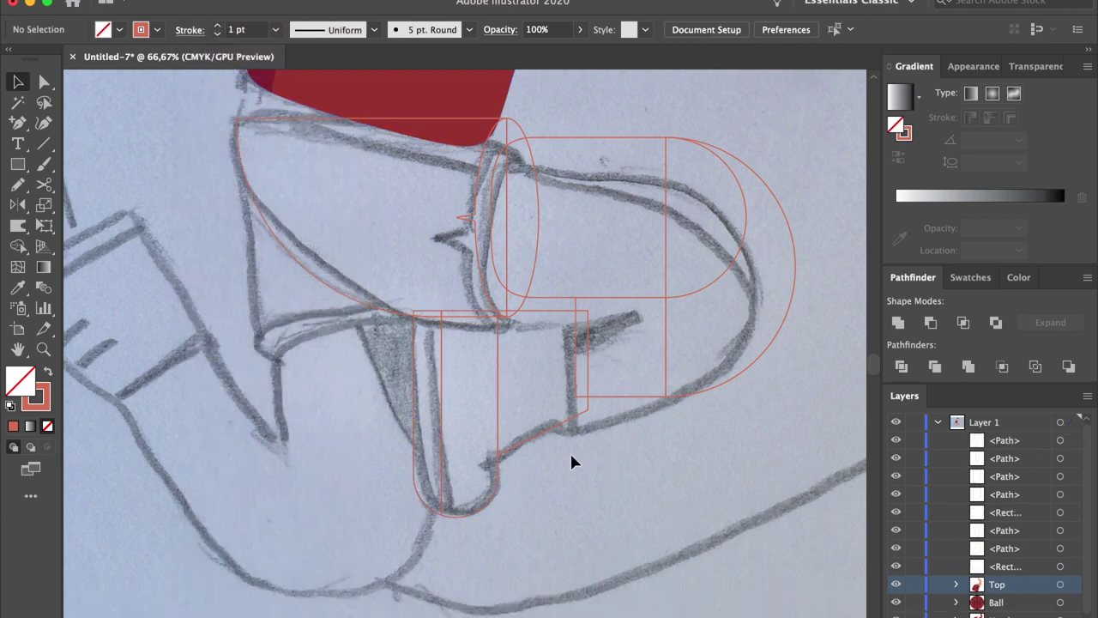
# Step: Unite the wider part of the divided shoe shape with the slanted rectangle into one shoe body
pyautogui.click(502, 476)
pyautogui.keyDown('shift'); pyautogui.click(530, 446); pyautogui.keyUp('shift')
pyautogui.click(899, 322)
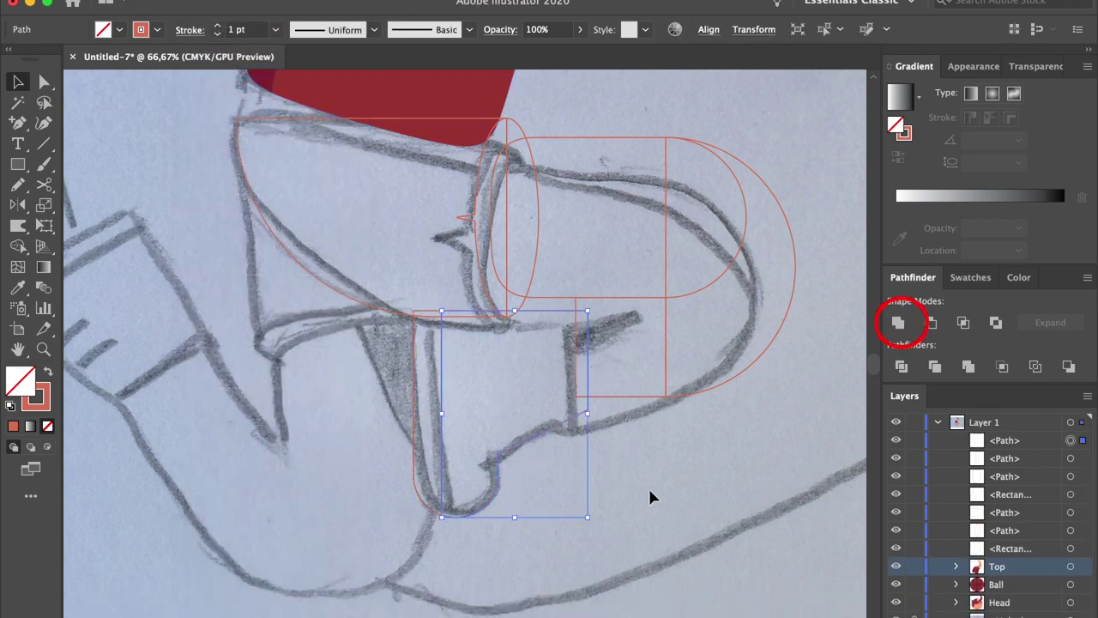
pyautogui.click(530, 466)
# Step: Create two narrow upright rectangles side by side across the shoe body's slanted edge as lace details
pyautogui.press('m')
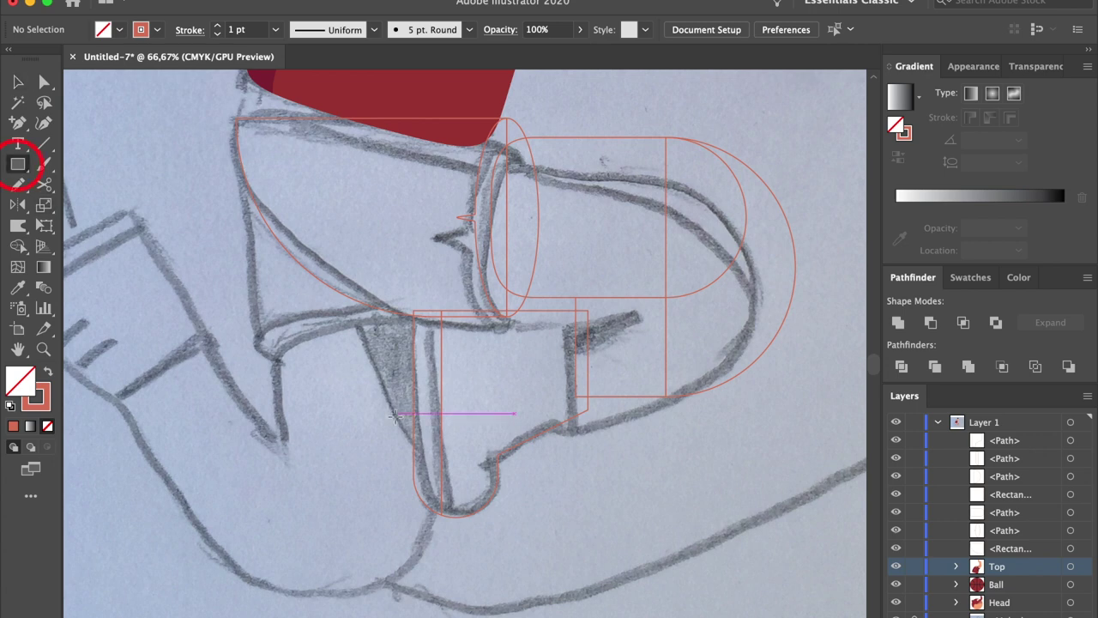
pyautogui.moveTo(502, 413); pyautogui.dragTo(563, 454)
pyautogui.press('v')
pyautogui.click(524, 464)
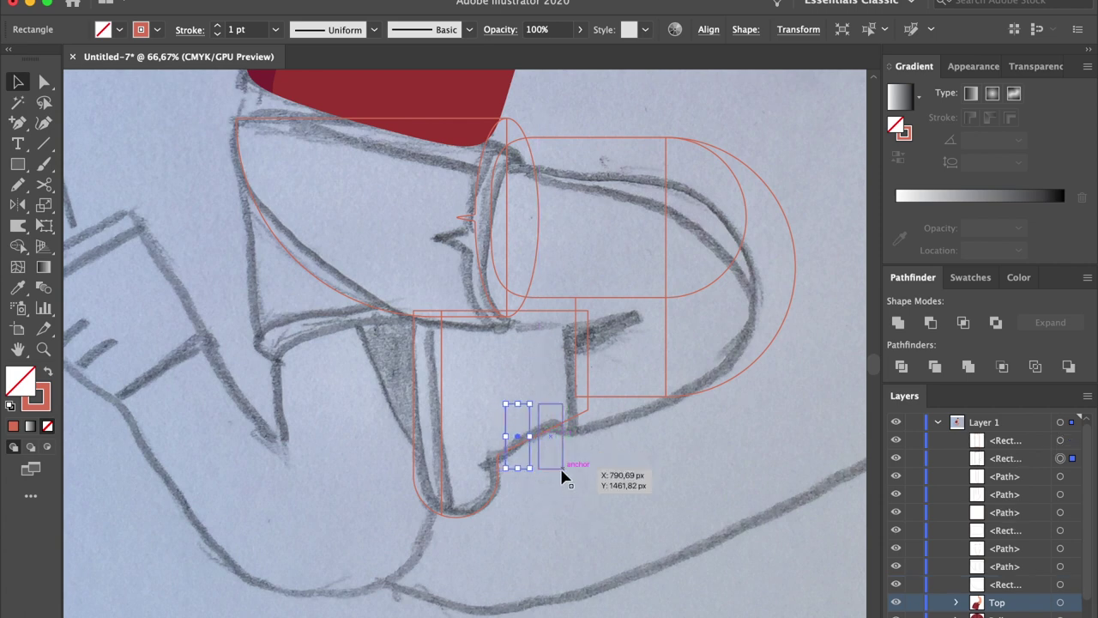
# Step: Swap fill and stroke on the shoe body and both lace rectangles, and trim off the rectangle parts outside the shoe with Shape Builder
pyautogui.click(501, 491)
pyautogui.hotkey('shift', 'x')
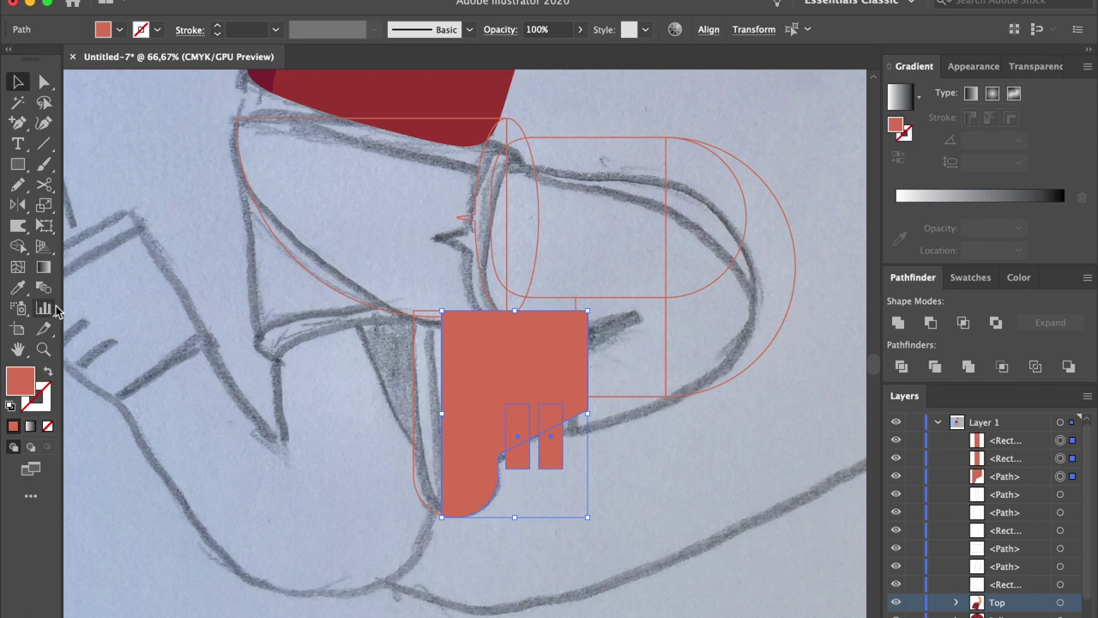
pyautogui.click(523, 455)
pyautogui.click(551, 457)
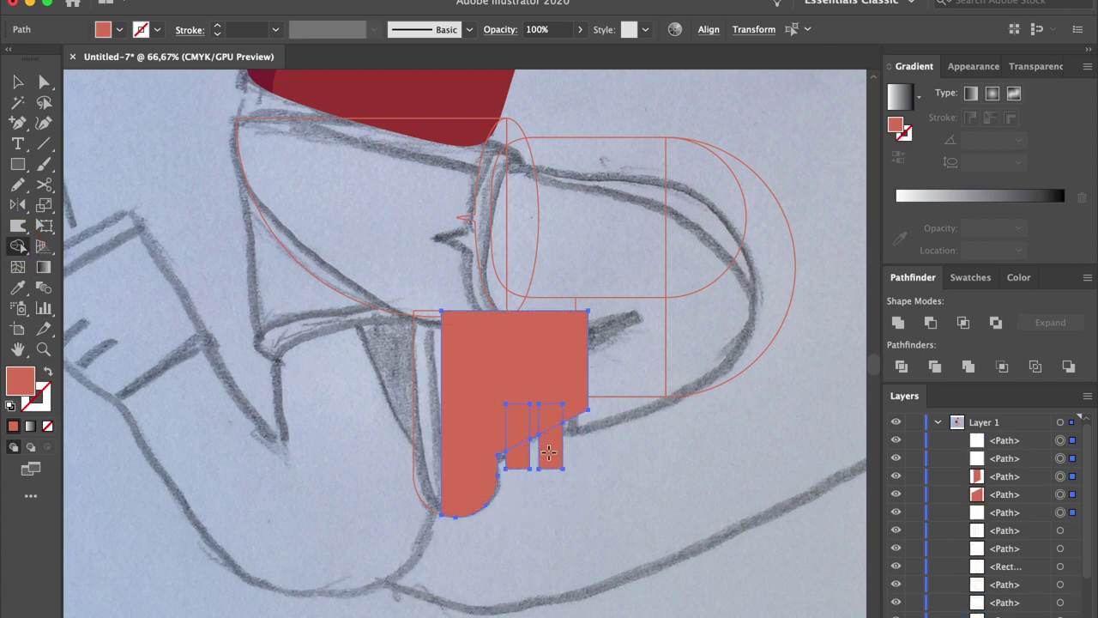
pyautogui.press('a')
pyautogui.click(573, 463)
pyautogui.click(554, 459)
pyautogui.press('Delete')
pyautogui.click(521, 456)
pyautogui.press('Delete')
# Step: Fill the two lace pieces and the sole strip with the near-black swatch and the shoe body with dark red
pyautogui.click(519, 429)
pyautogui.keyDown('shift'); pyautogui.click(557, 413); pyautogui.keyUp('shift')
pyautogui.click(969, 279)
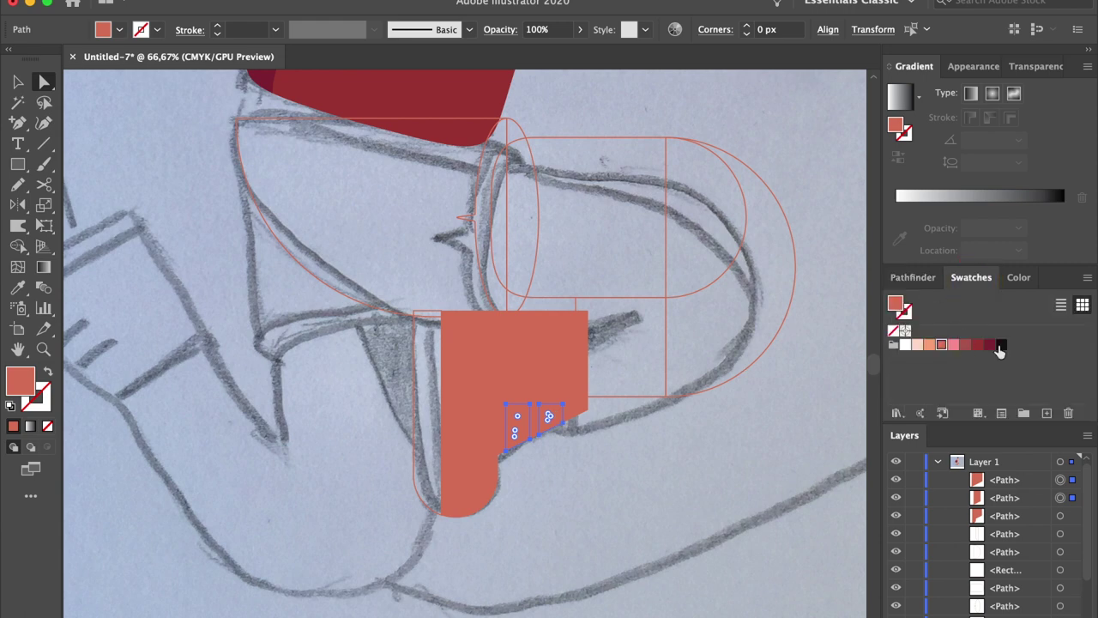
pyautogui.click(998, 346)
pyautogui.click(549, 354)
pyautogui.click(979, 345)
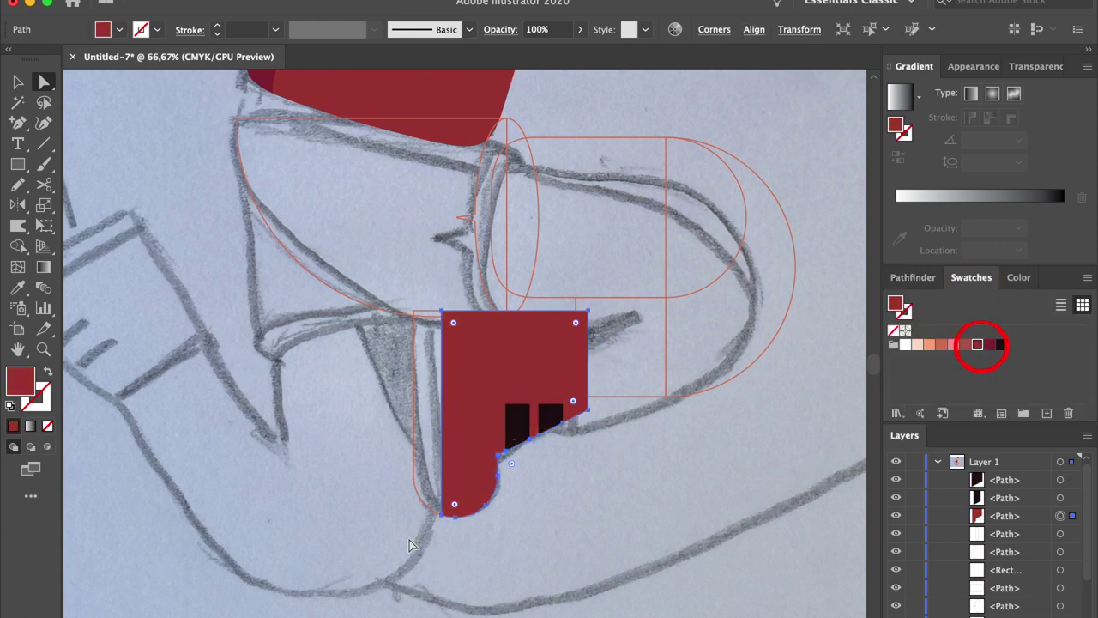
pyautogui.click(432, 510)
pyautogui.click(1001, 345)
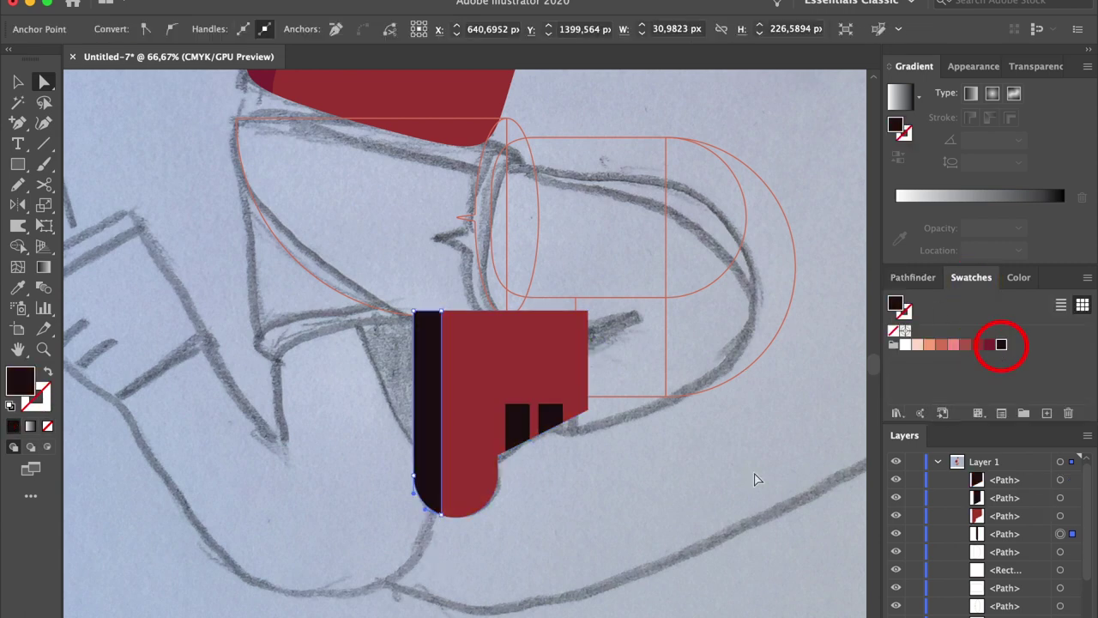
# Step: Draw a vertical 3 pt line down the middle of the sole strip, expand it into a shape and fill it white
pyautogui.click(44, 143)
pyautogui.moveTo(428, 298); pyautogui.dragTo(433, 433)
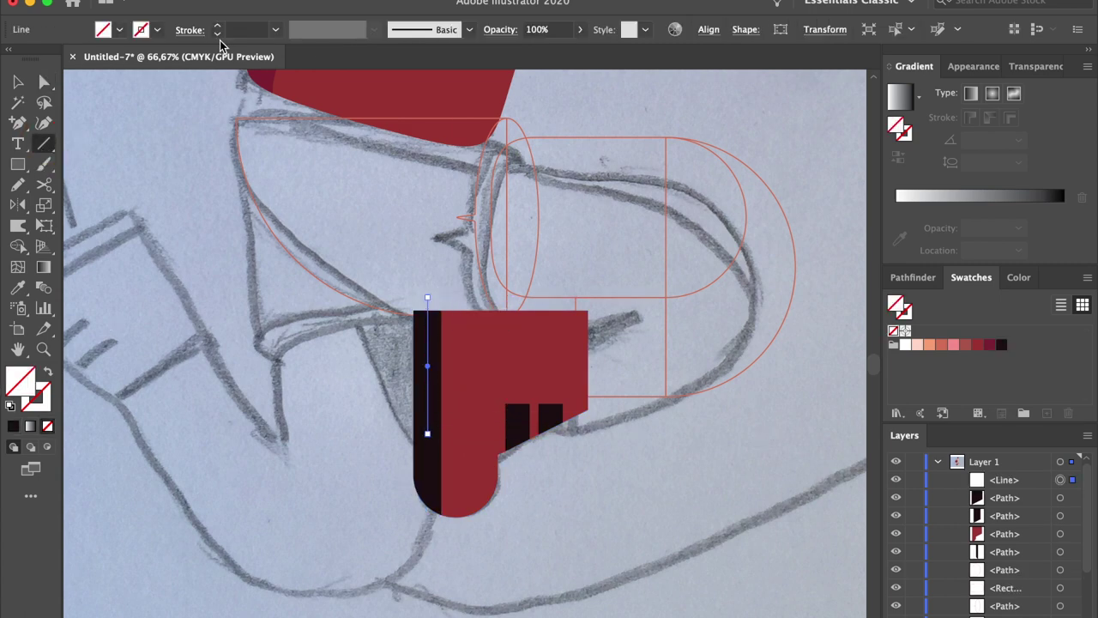
pyautogui.write('3')
pyautogui.press('Return')
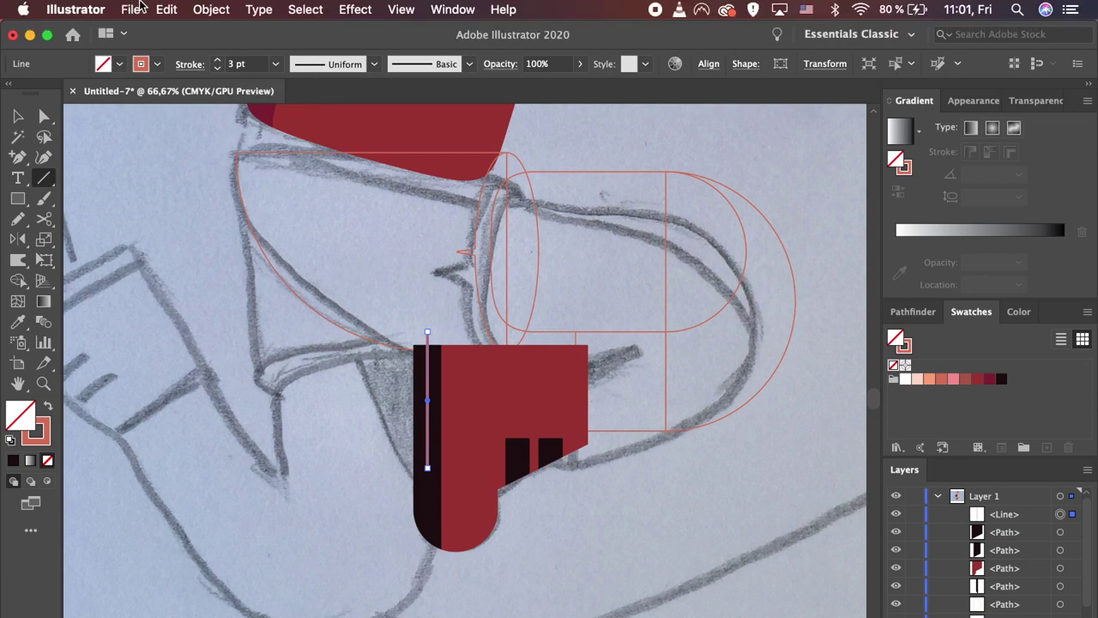
pyautogui.click(210, 9)
pyautogui.click(244, 197)
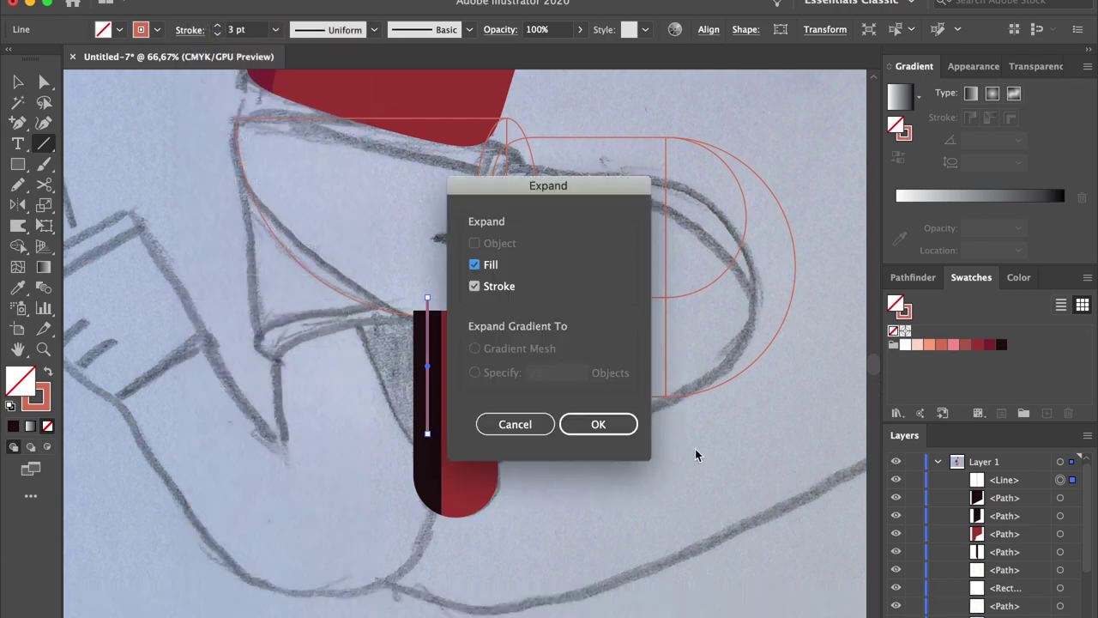
pyautogui.click(583, 459)
pyautogui.click(906, 346)
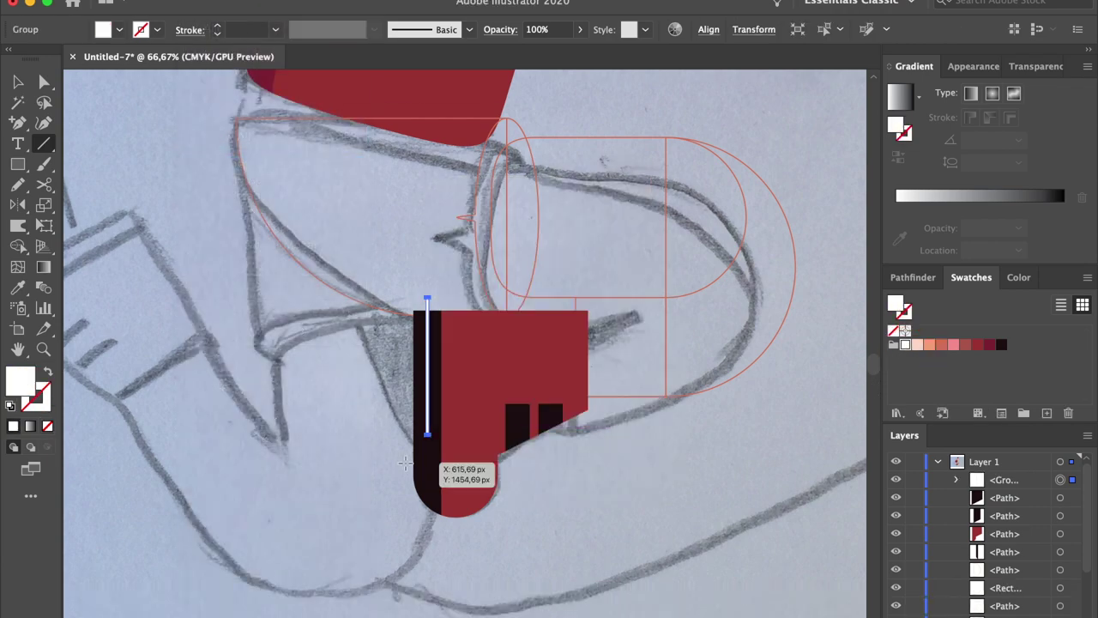
# Step: Trim off the part of the white line that extends above the sole strip with Shape Builder
pyautogui.press('v')
pyautogui.keyDown('shift'); pyautogui.click(421, 463); pyautogui.keyUp('shift')
pyautogui.scroll(2, 423, 472)
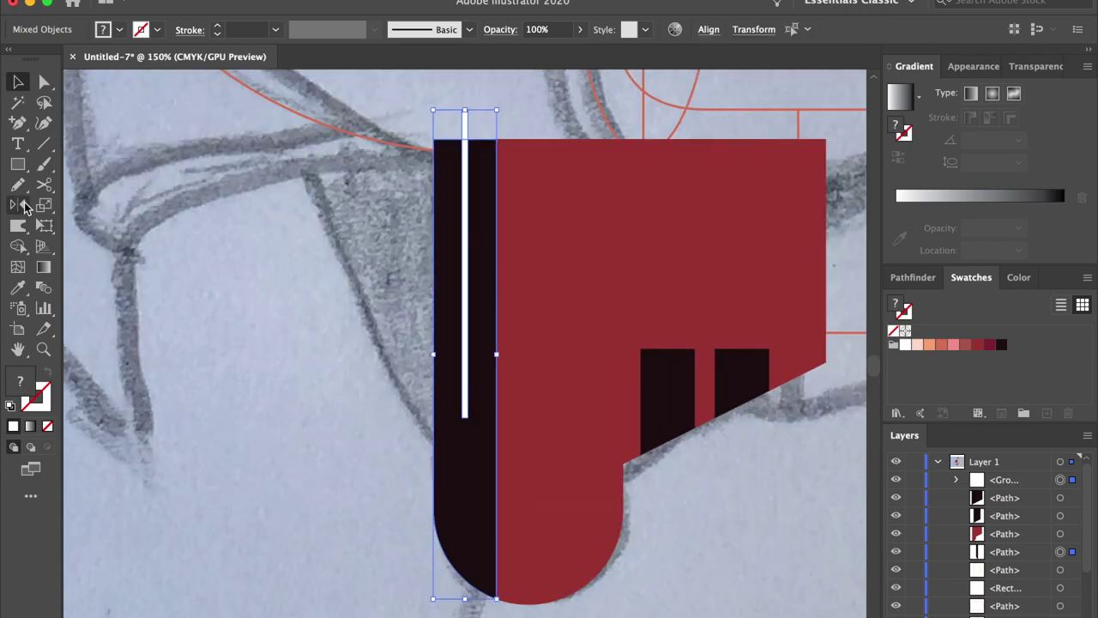
pyautogui.click(19, 246)
pyautogui.moveTo(454, 122); pyautogui.dragTo(503, 120)
pyautogui.press('a')
pyautogui.click(505, 128)
pyautogui.click(465, 120)
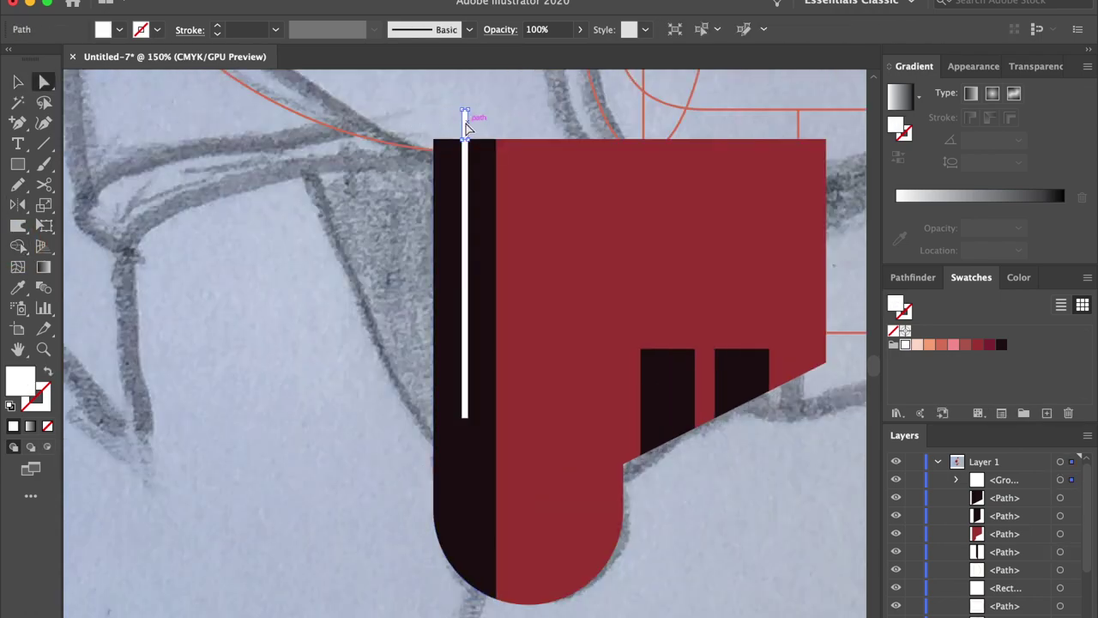
pyautogui.press('super+shift+a')
# Step: Group all the shoe pieces and name the group Shoe
pyautogui.press('super+minus')
pyautogui.press('super+minus')
pyautogui.press('super+minus')
pyautogui.press('v')
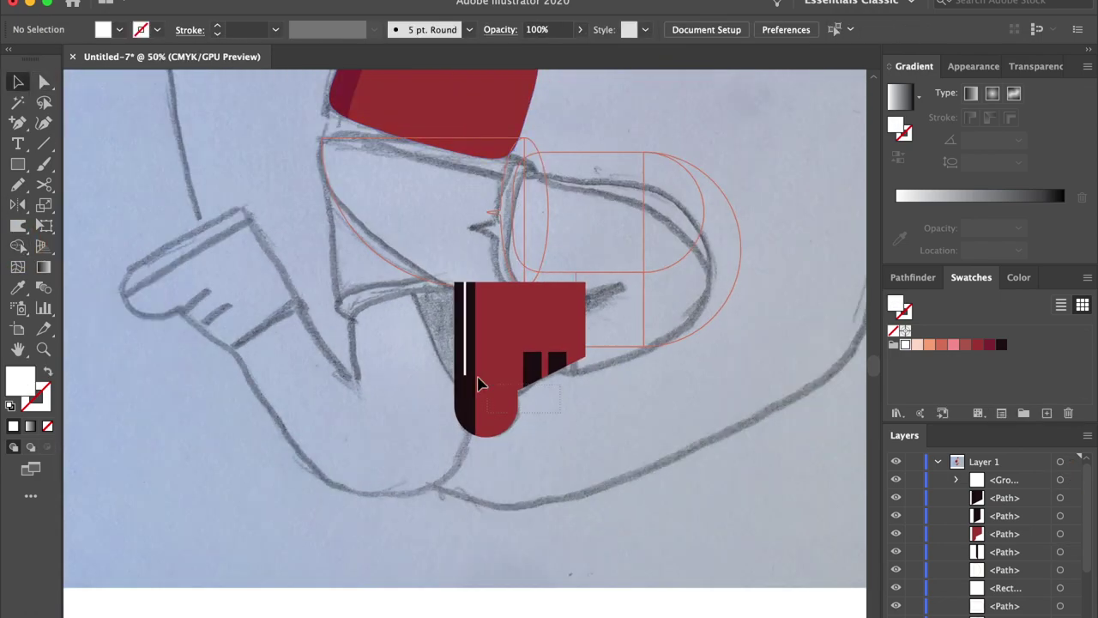
pyautogui.click(459, 364)
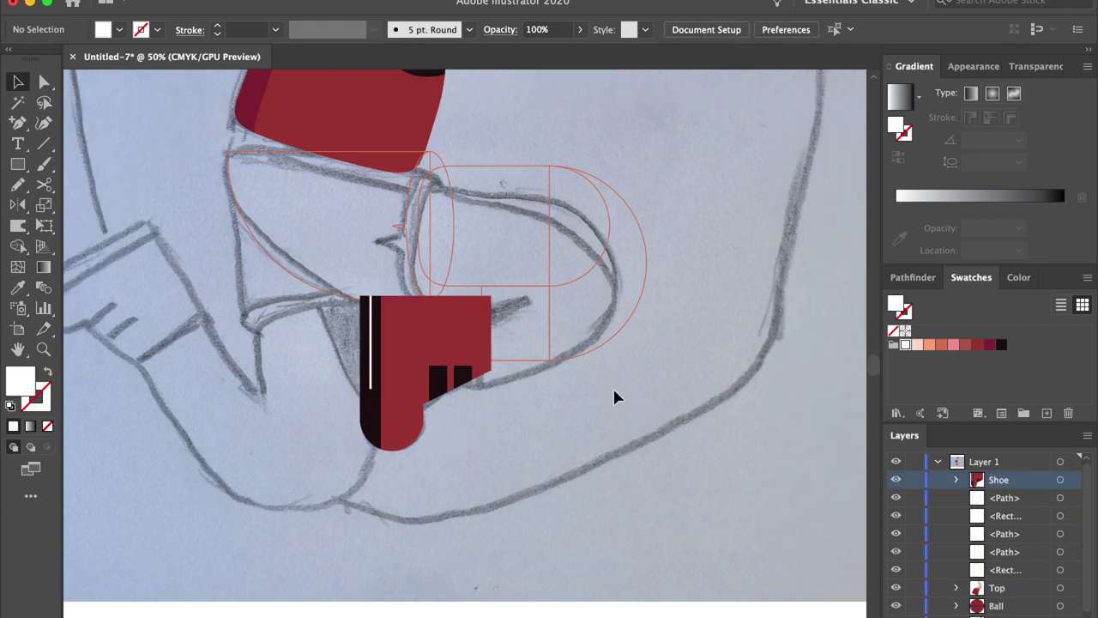
# Step: Fill the thigh, the half-circle knee and the small lower-leg rectangle with the light orange skin swatch, without a stroke
pyautogui.moveTo(616, 394); pyautogui.dragTo(534, 202)
pyautogui.hotkey('shift', 'x')
pyautogui.click(941, 345)
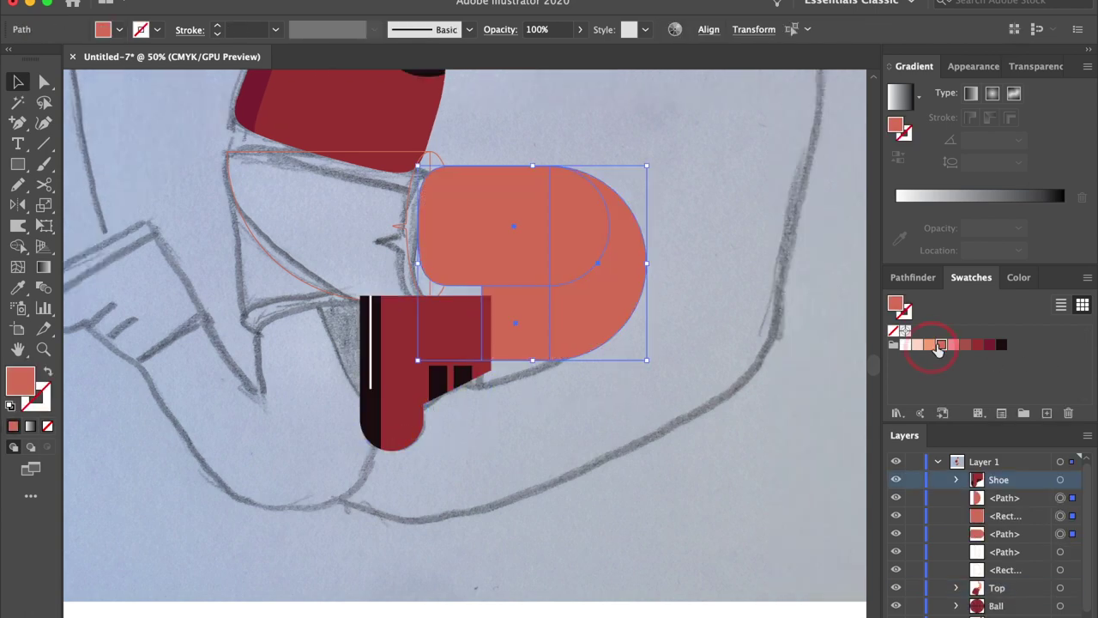
pyautogui.click(930, 345)
pyautogui.press('super+equal')
pyautogui.press('super+equal')
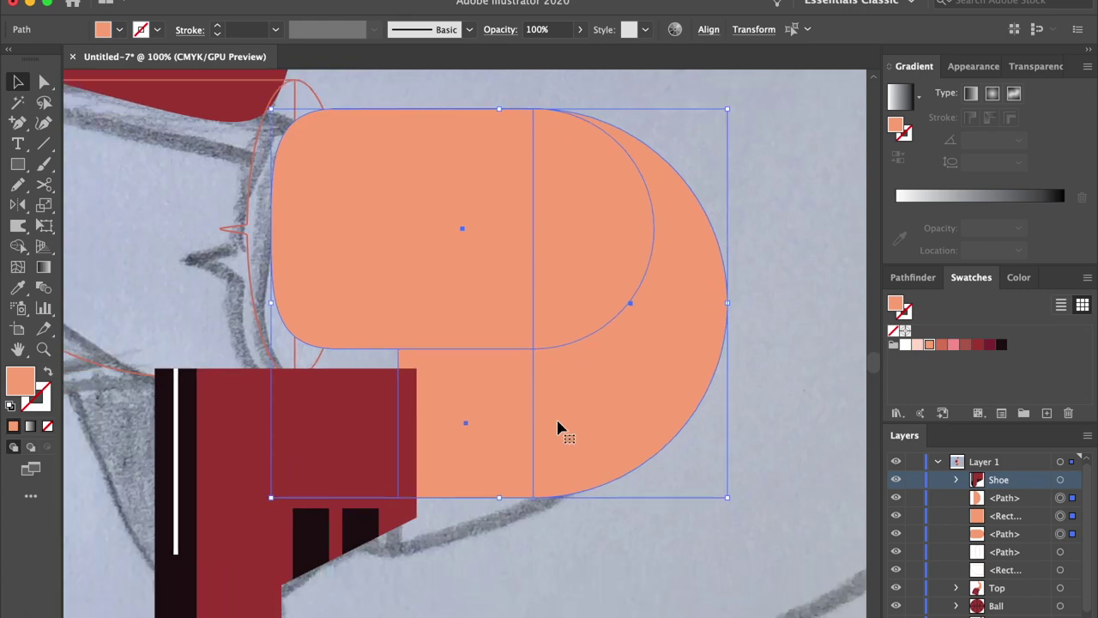
# Step: Move the shoe so that its top-right corner meets the upper-left corner of the lower-leg rectangle
pyautogui.press('super+shift+a')
pyautogui.moveTo(487, 347); pyautogui.dragTo(429, 306)
pyautogui.press('super+equal')
pyautogui.press('super+equal')
pyautogui.hscroll(5, 456, 393)
pyautogui.press('a')
pyautogui.moveTo(439, 431); pyautogui.dragTo(513, 458)
pyautogui.press('super+shift+a')
pyautogui.press('super+minus')
pyautogui.press('super+minus')
pyautogui.press('super+minus')
pyautogui.press('super+minus')
pyautogui.press('super+minus')
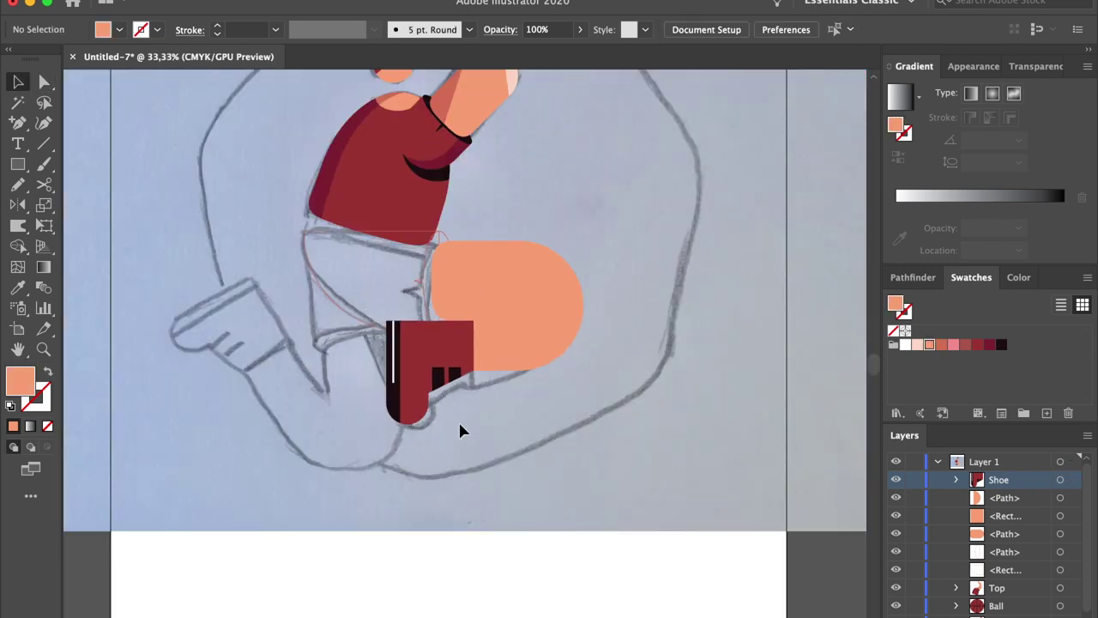
# Step: Fill the shorts' cuff with the near-black swatch and the shorts shape with dark red
pyautogui.click(428, 305)
pyautogui.click(977, 344)
pyautogui.click(1000, 344)
pyautogui.click(391, 328)
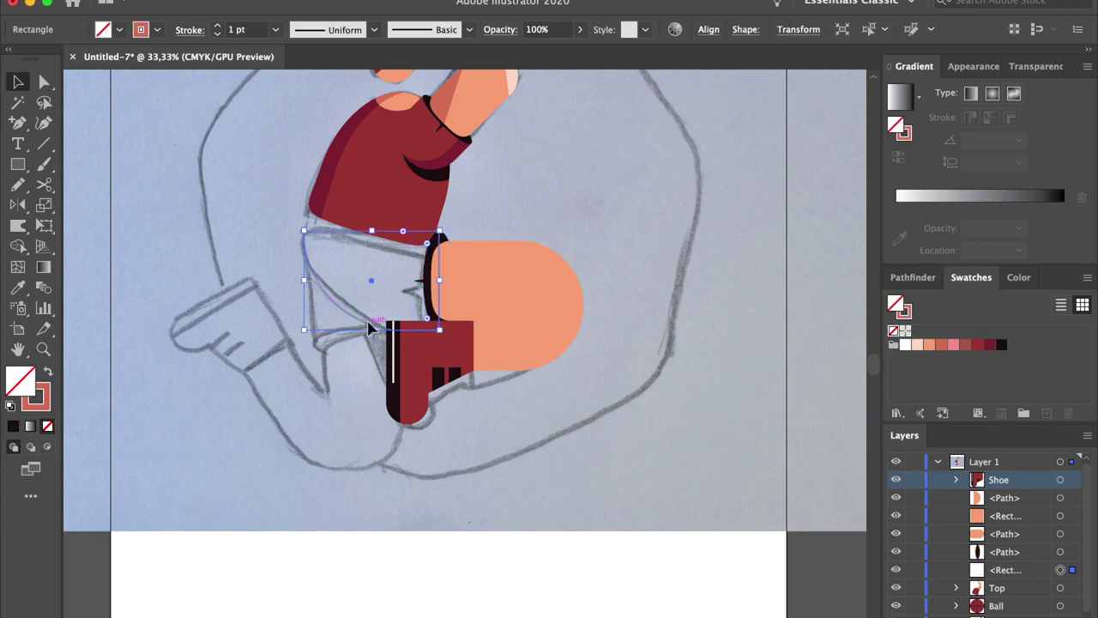
pyautogui.click(918, 344)
pyautogui.click(977, 344)
pyautogui.press('super+shift+a')
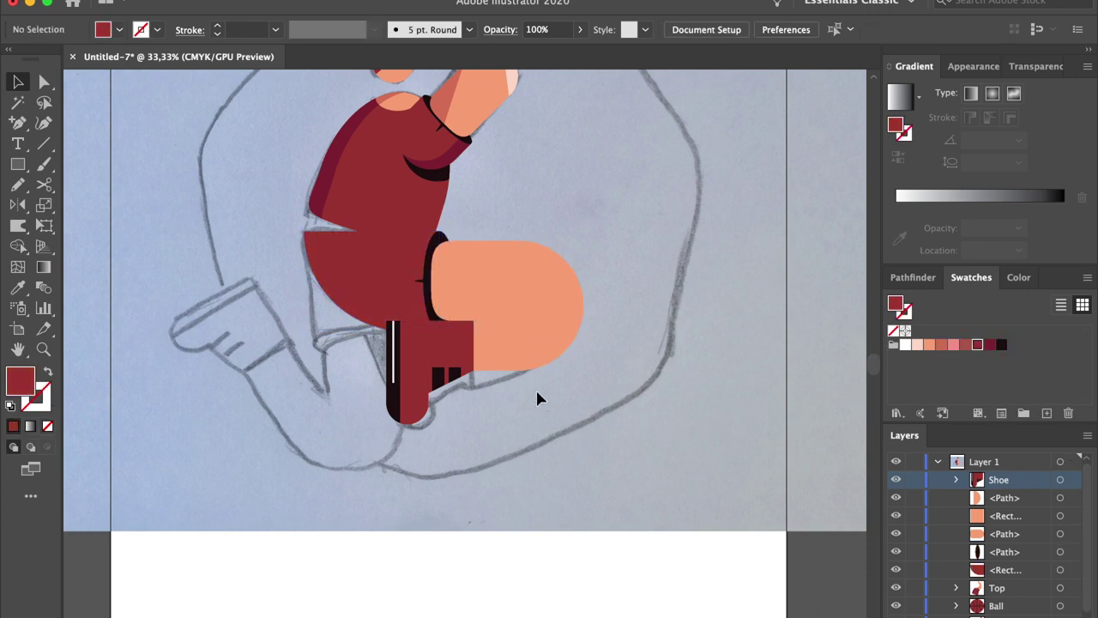
# Step: Draw a triangular shadow under the thigh, tapering from the shoe toward the knee, and fill it with the darker salmon swatch
pyautogui.press('super+equal')
pyautogui.press('super+equal')
pyautogui.click(513, 235)
pyautogui.press('\\')
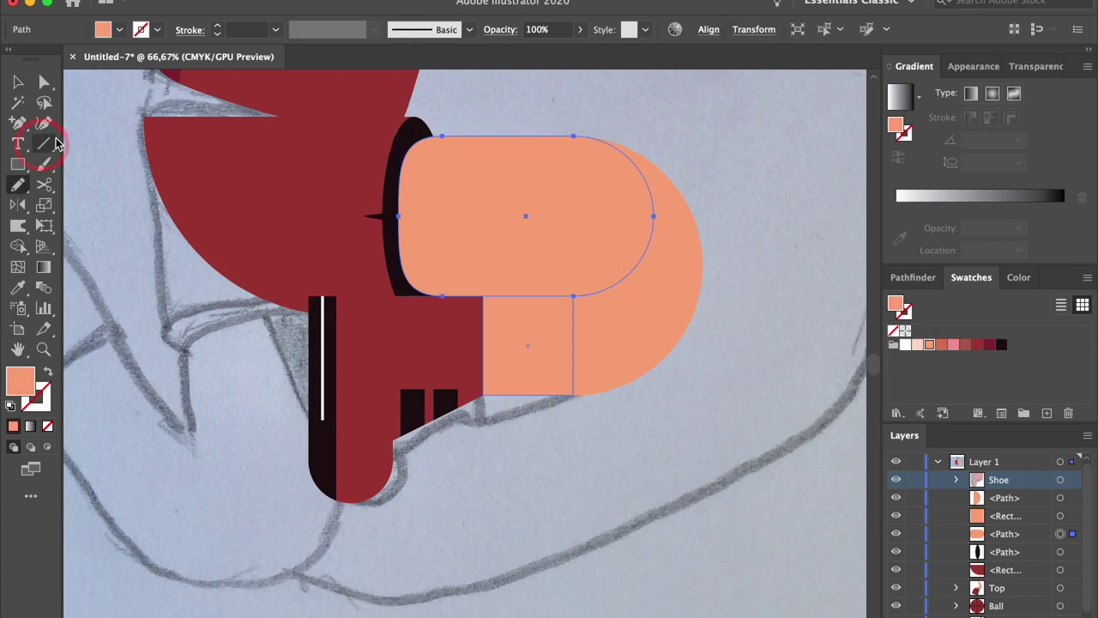
pyautogui.moveTo(574, 296); pyautogui.dragTo(459, 345)
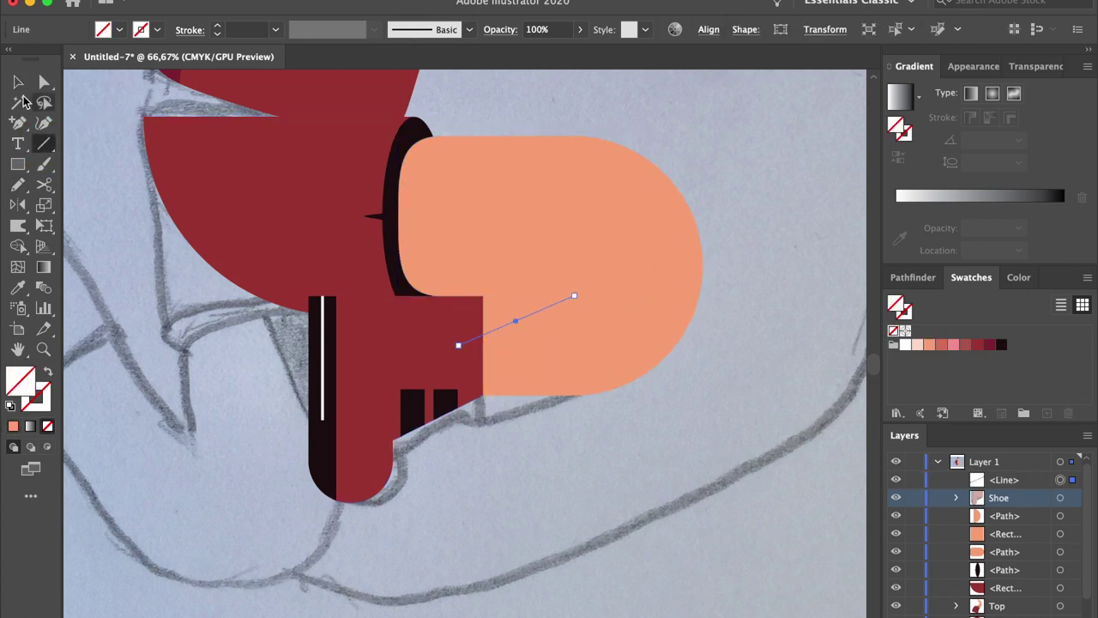
pyautogui.click(15, 127)
pyautogui.click(458, 345)
pyautogui.click(457, 277)
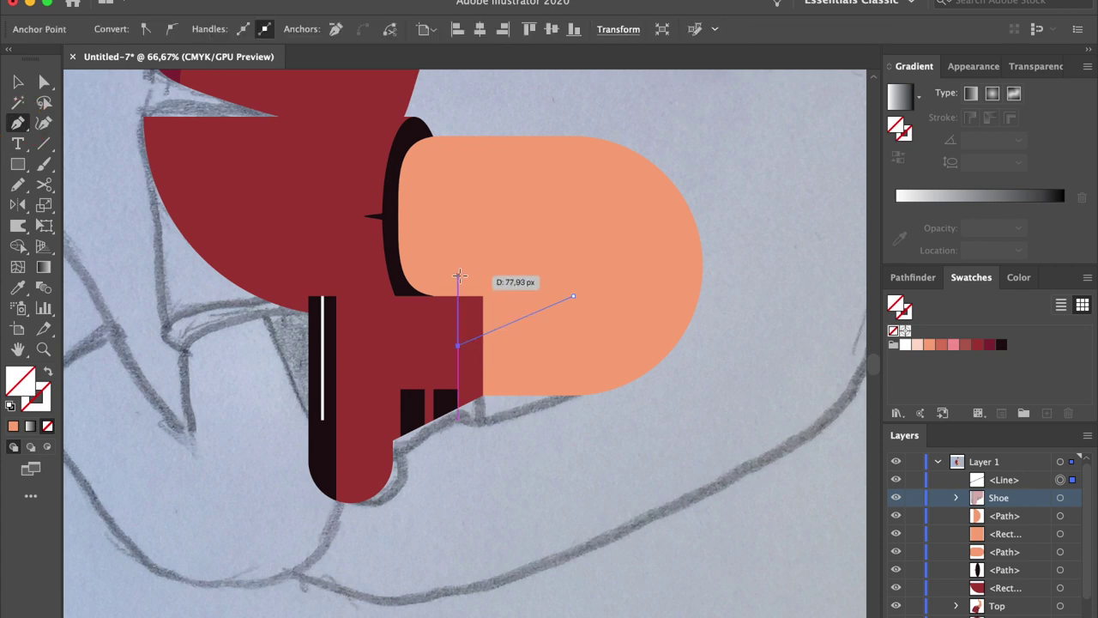
pyautogui.click(574, 296)
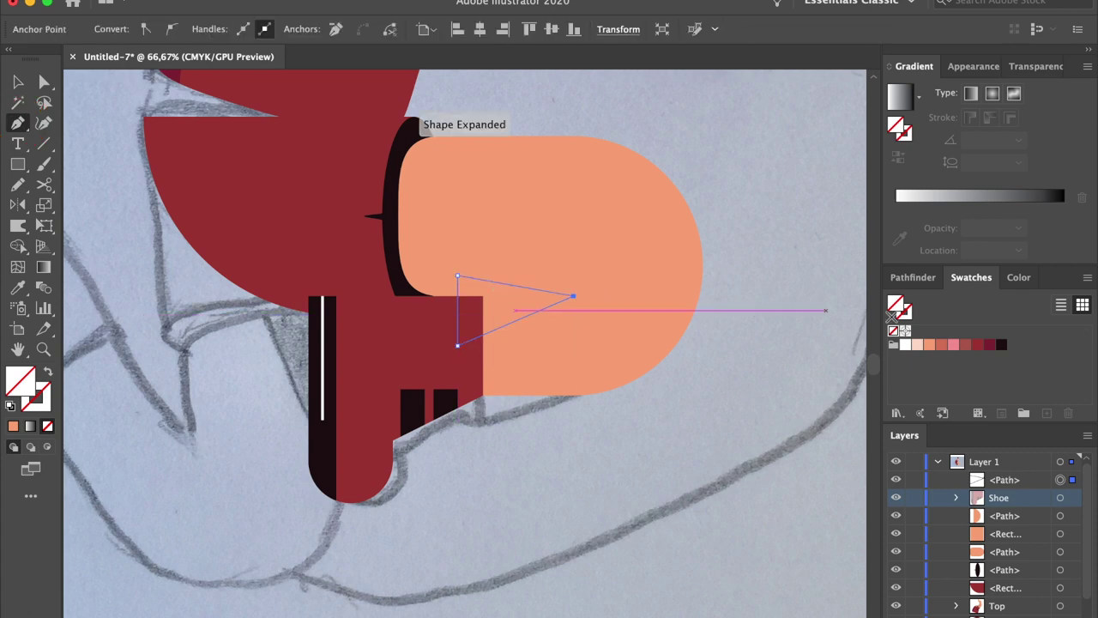
pyautogui.click(941, 344)
pyautogui.press('v')
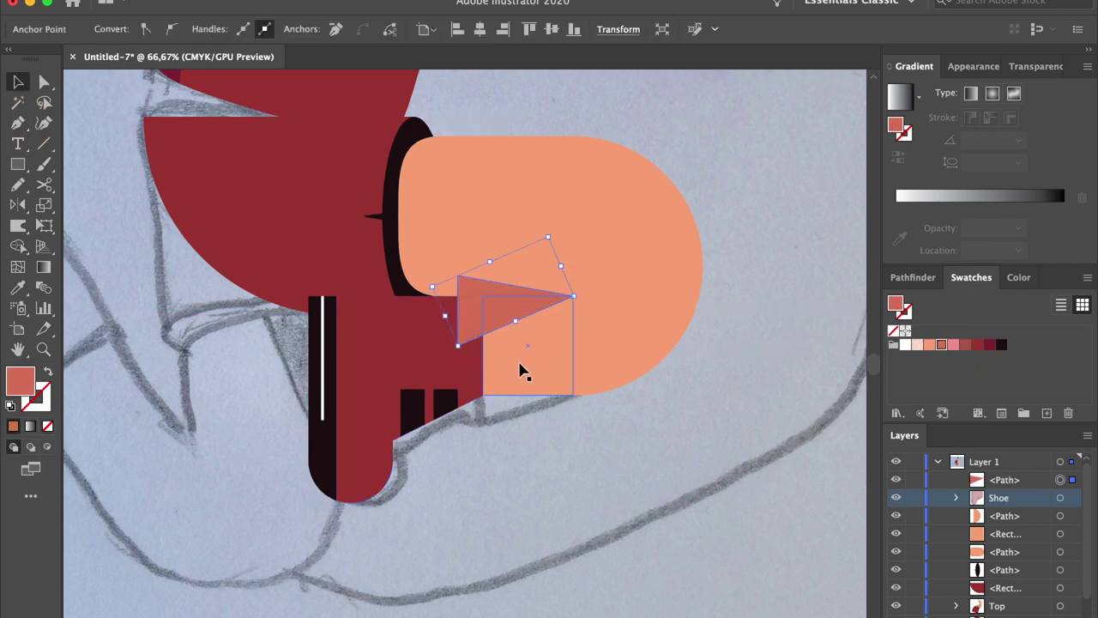
# Step: Trim the shadow triangle to the lower-leg rectangle with Shape Builder and delete the excess piece
pyautogui.keyDown('shift'); pyautogui.click(487, 364); pyautogui.keyUp('shift')
pyautogui.click(21, 246)
pyautogui.click(466, 317)
pyautogui.press('a')
pyautogui.click(468, 318)
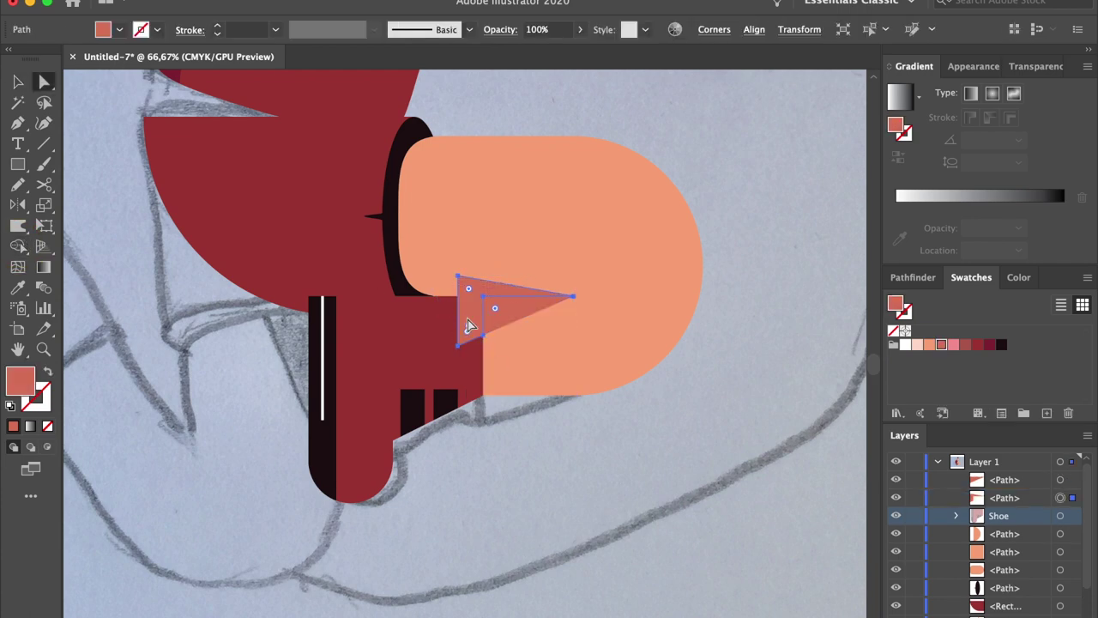
pyautogui.press('Delete')
# Step: Send the shoe, the shadow and the lower-leg rectangle backward so they sit behind the thigh and the shorts
pyautogui.press('v')
pyautogui.moveTo(424, 316); pyautogui.dragTo(424, 317)
pyautogui.press('super+[')
pyautogui.press('super+[')
pyautogui.press('super+[')
pyautogui.press('super+[')
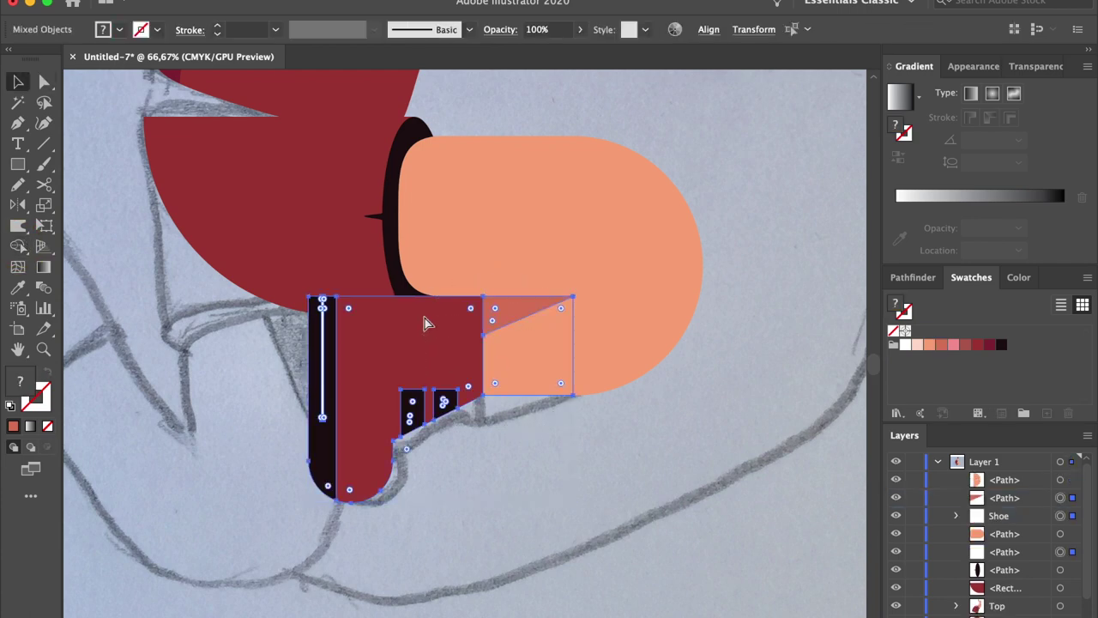
pyautogui.hscroll(-1, 499, 387)
pyautogui.click(574, 449)
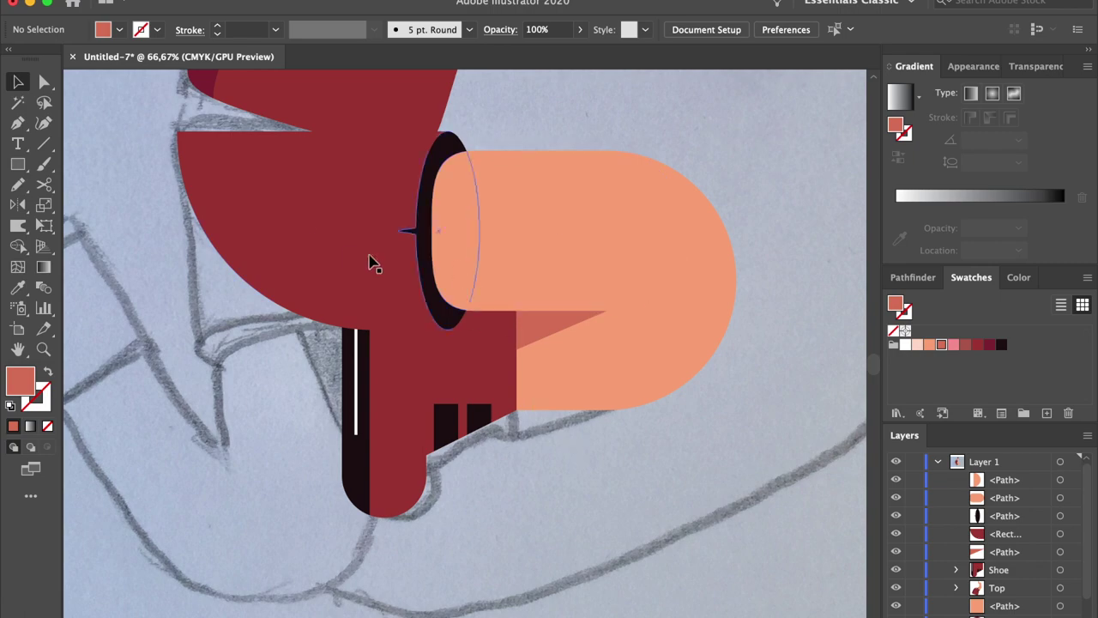
# Step: Paste two copies of the dark red shorts shape in front of it and shift the topmost copy slightly upward
pyautogui.click(349, 257)
pyautogui.click(166, 9)
pyautogui.click(181, 89)
pyautogui.click(166, 9)
pyautogui.click(189, 121)
pyautogui.click(166, 9)
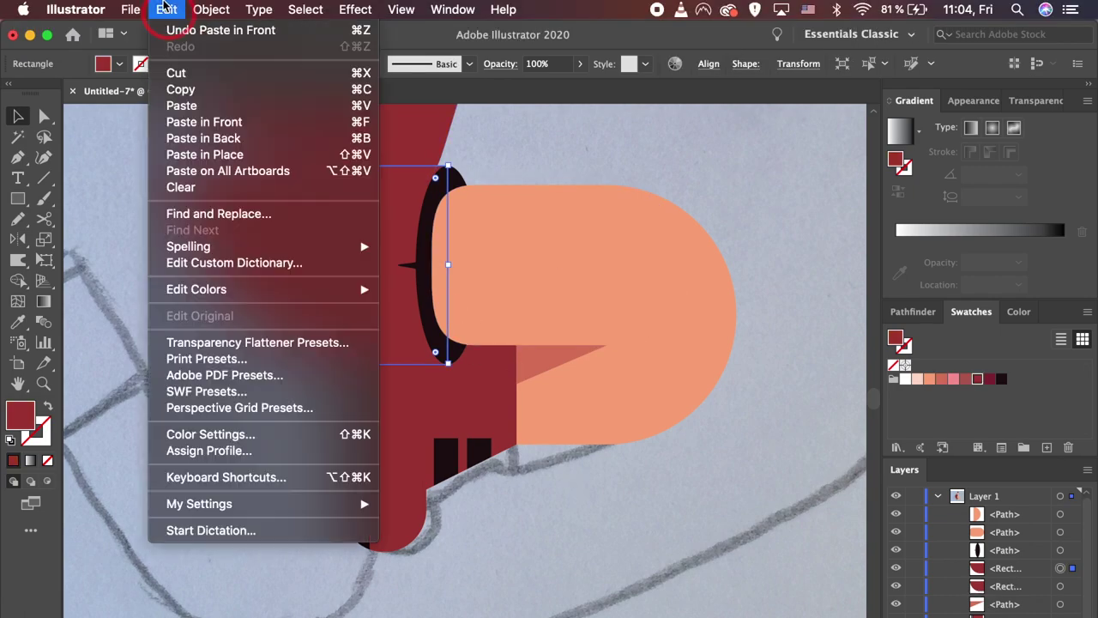
pyautogui.click(167, 7)
pyautogui.click(166, 9)
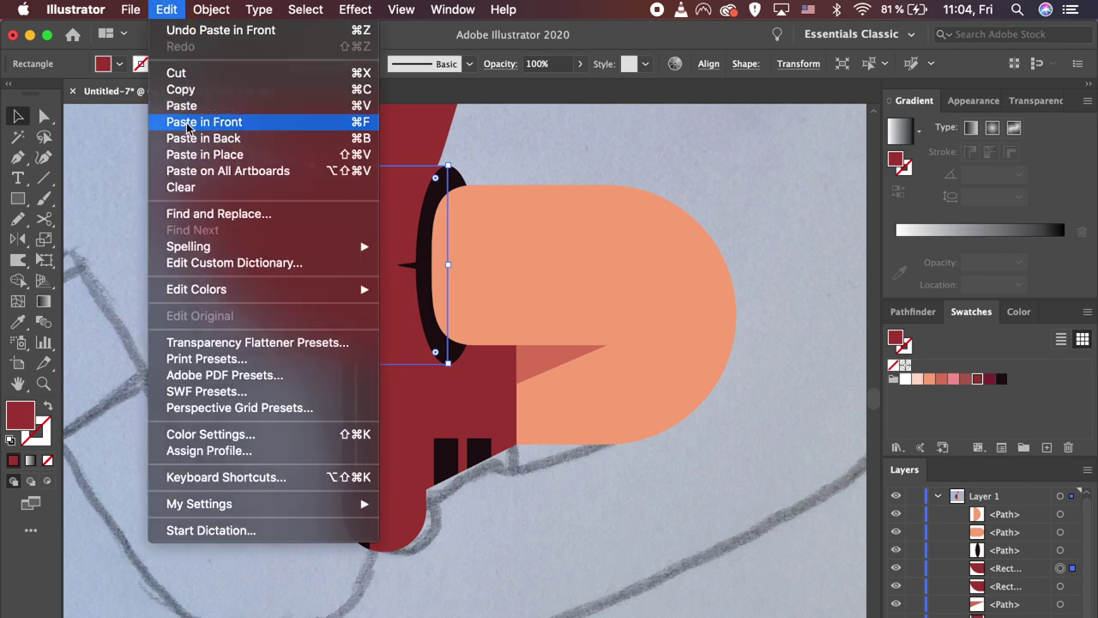
pyautogui.click(188, 122)
pyautogui.moveTo(360, 315); pyautogui.dragTo(358, 260)
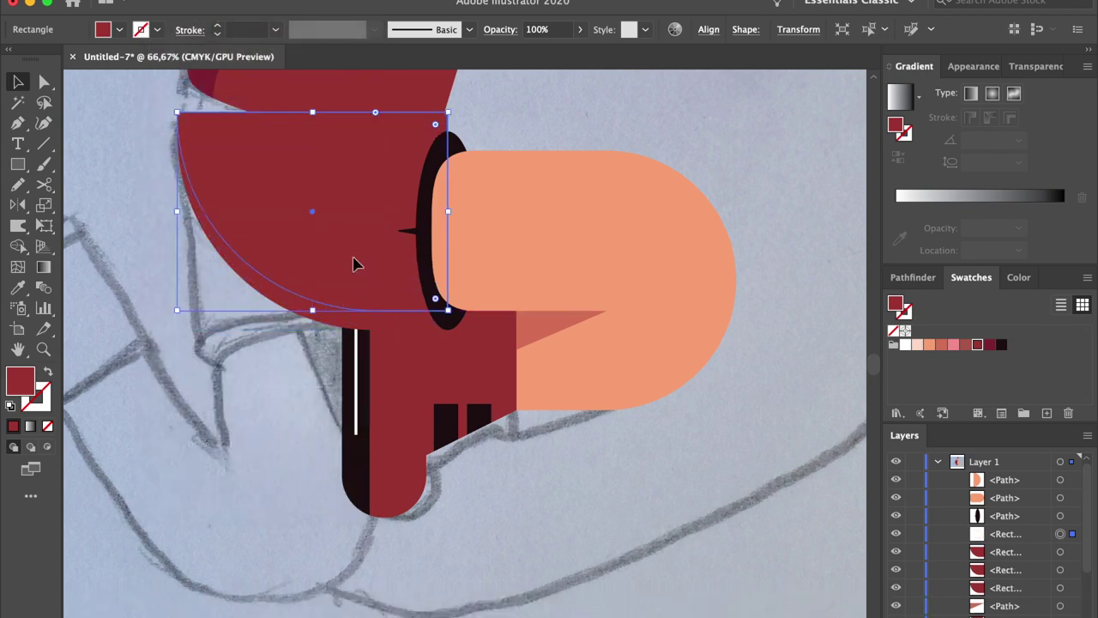
# Step: Cut the shifted copy out of the other with Minus Front and fill the remaining crescent with the dark maroon shade
pyautogui.click(933, 280)
pyautogui.click(931, 322)
pyautogui.click(306, 411)
pyautogui.click(365, 340)
pyautogui.hotkey('ctrl', '-')
pyautogui.hotkey('ctrl', '-')
pyautogui.hotkey('ctrl', '-')
pyautogui.press('i')
pyautogui.click(426, 290)
pyautogui.press('v')
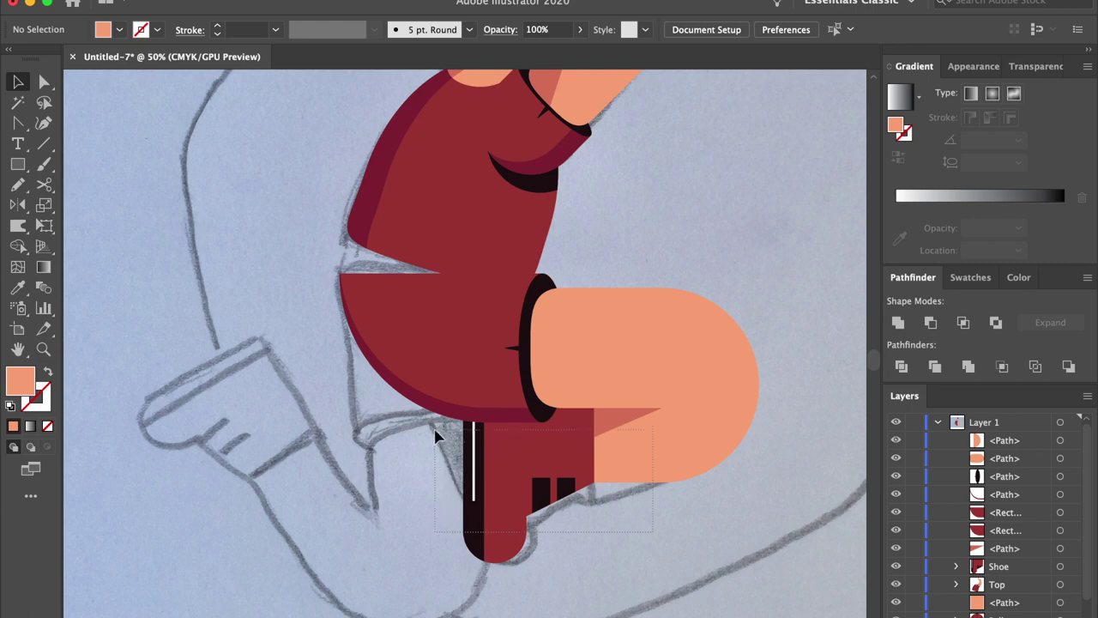
# Step: Move the shoe, shadow and lower-leg rectangle down clear of the thigh and extend their upper edges upward
pyautogui.moveTo(435, 431); pyautogui.dragTo(436, 431)
pyautogui.moveTo(551, 454); pyautogui.dragTo(459, 549)
pyautogui.press('a')
pyautogui.click(334, 487)
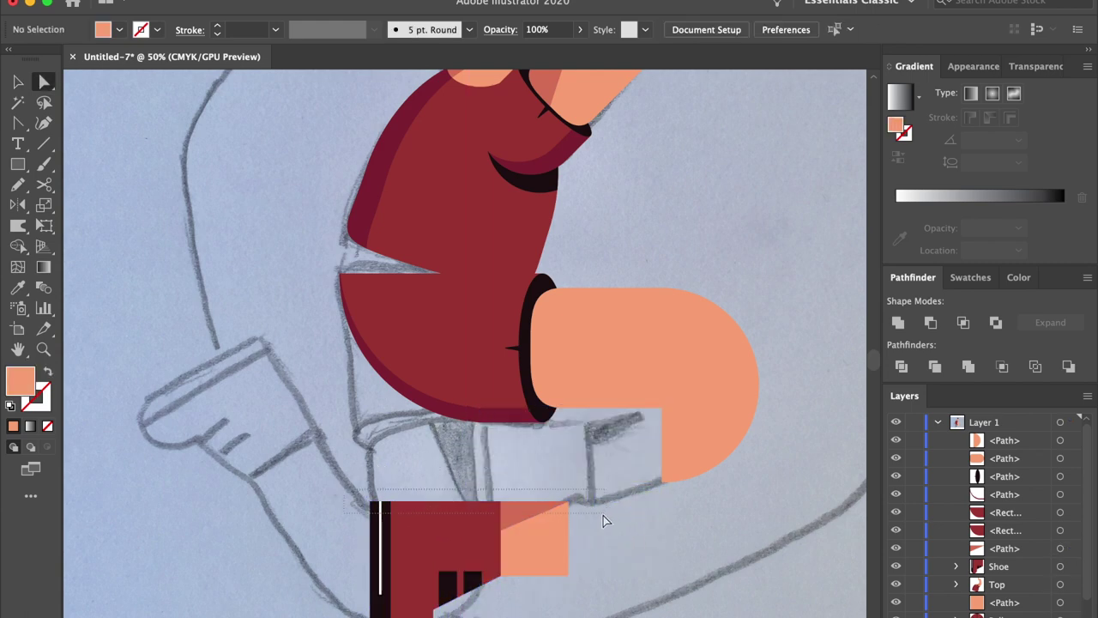
pyautogui.moveTo(603, 521); pyautogui.dragTo(603, 521)
pyautogui.hotkey('shift', 'Up')
pyautogui.hotkey('shift', 'Up')
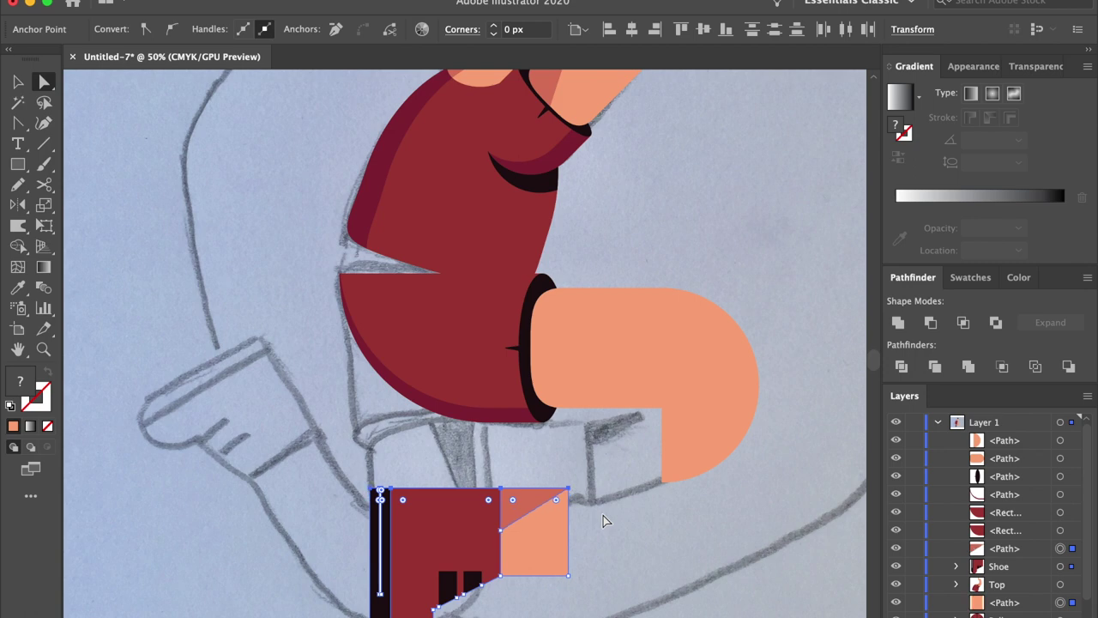
# Step: Lengthen the shoe's two black stripes by raising their top anchor points together
pyautogui.scroll(-5, 603, 521)
pyautogui.hscroll(-2, 603, 521)
pyautogui.click(604, 521)
pyautogui.click(507, 520)
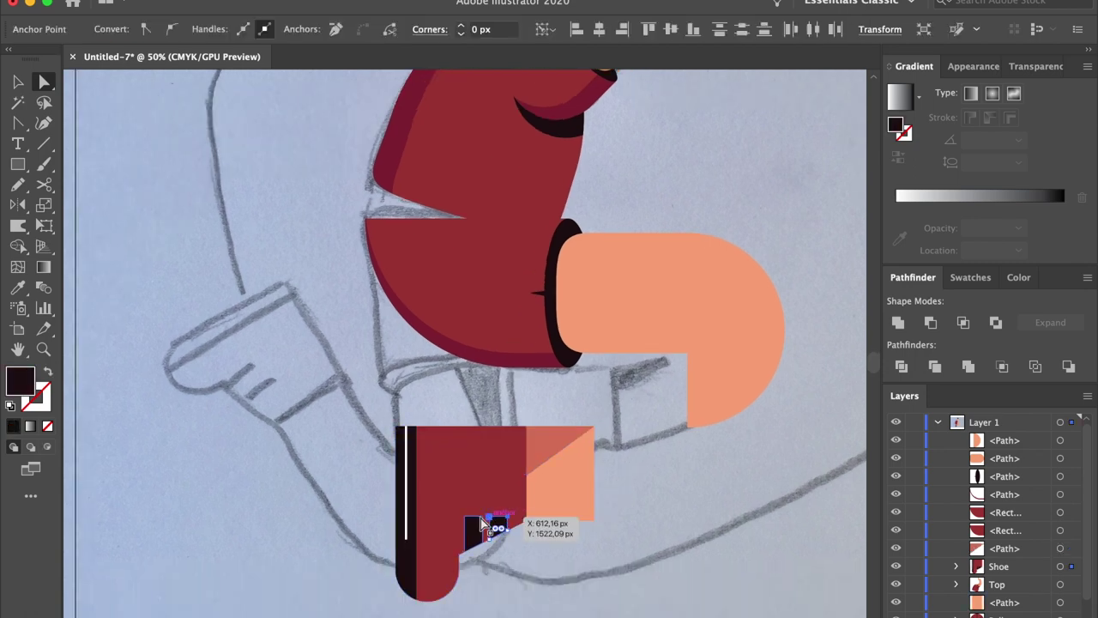
pyautogui.press('super+plus')
pyautogui.press('super+plus')
pyautogui.press('super+plus')
pyautogui.press('super+plus')
pyautogui.keyDown('shift'); pyautogui.click(404, 356); pyautogui.keyUp('shift')
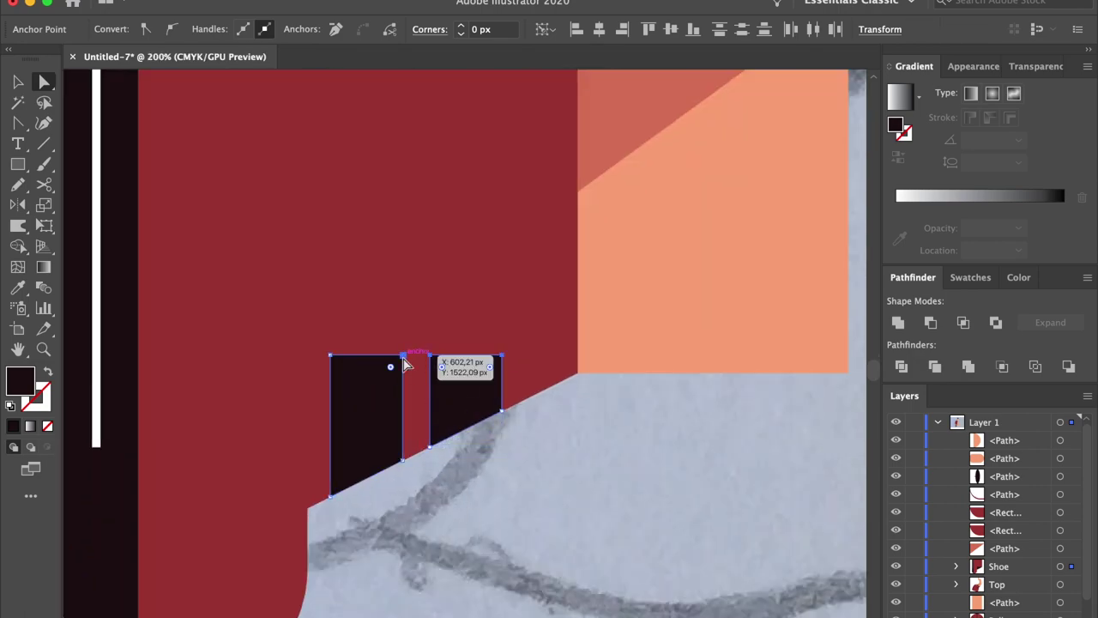
pyautogui.hotkey('shift', 'Up')
pyautogui.hotkey('shift', 'Up')
pyautogui.hotkey('shift', 'Up')
pyautogui.hotkey('shift', 'Up')
pyautogui.hotkey('shift', 'Up')
pyautogui.hotkey('shift', 'Up')
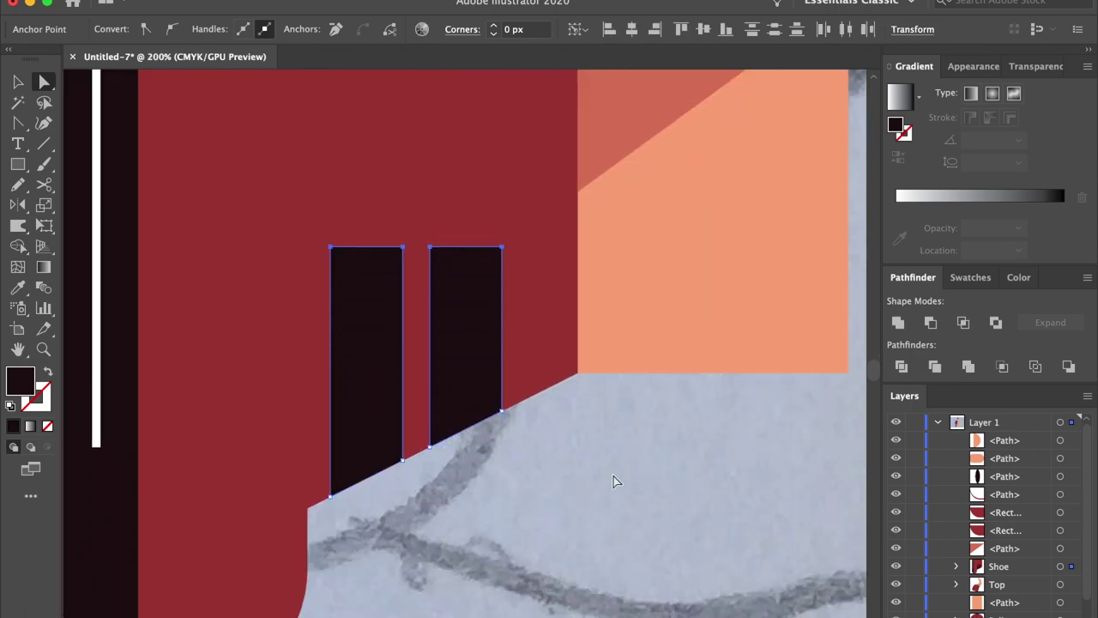
# Step: Move the lengthened shoe, shadow and lower leg back up so they tuck beneath the thigh and shorts
pyautogui.click(612, 479)
pyautogui.press('super+minus')
pyautogui.press('super+minus')
pyautogui.press('super+minus')
pyautogui.click(512, 292)
pyautogui.click(507, 302)
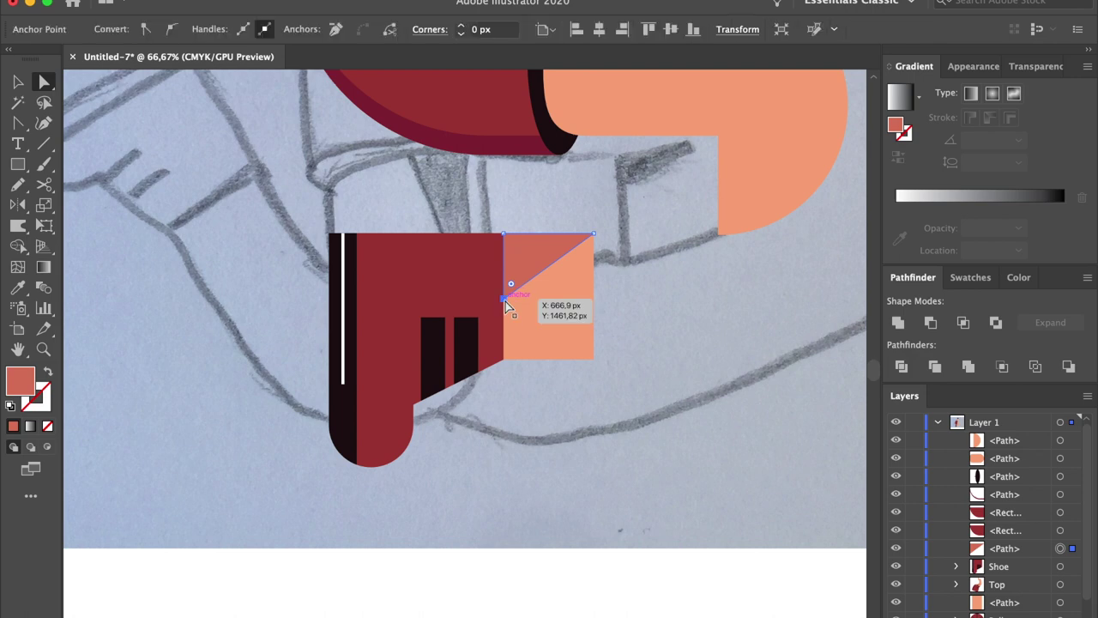
pyautogui.press('v')
pyautogui.moveTo(618, 390); pyautogui.dragTo(331, 272)
pyautogui.scroll(2, 334, 270)
pyautogui.hscroll(2, 334, 269)
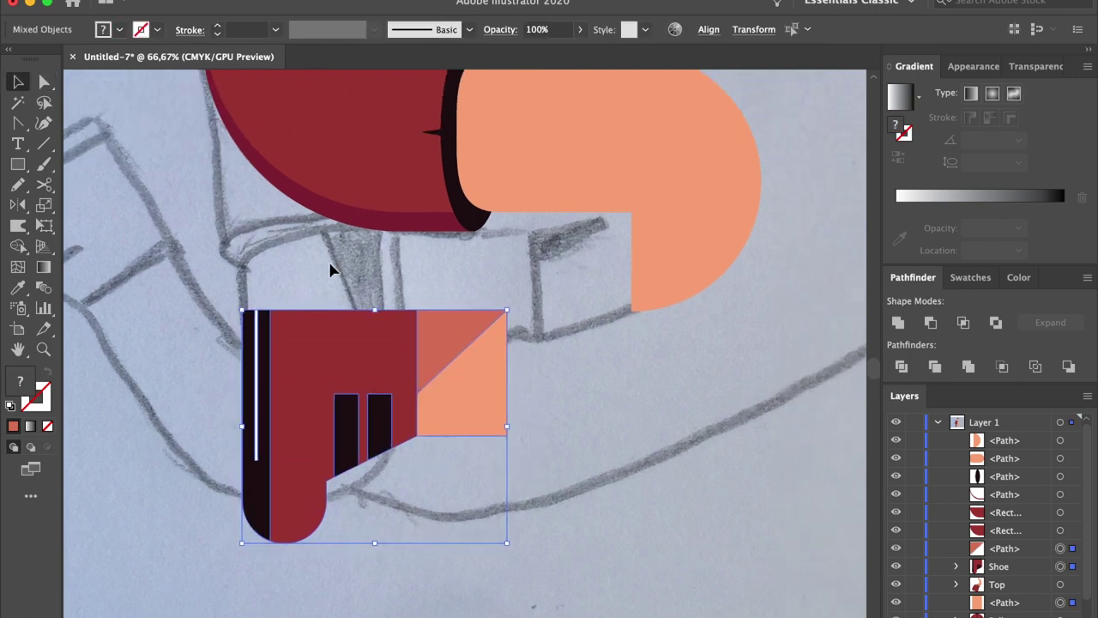
pyautogui.press('a')
pyautogui.moveTo(481, 455); pyautogui.dragTo(605, 331)
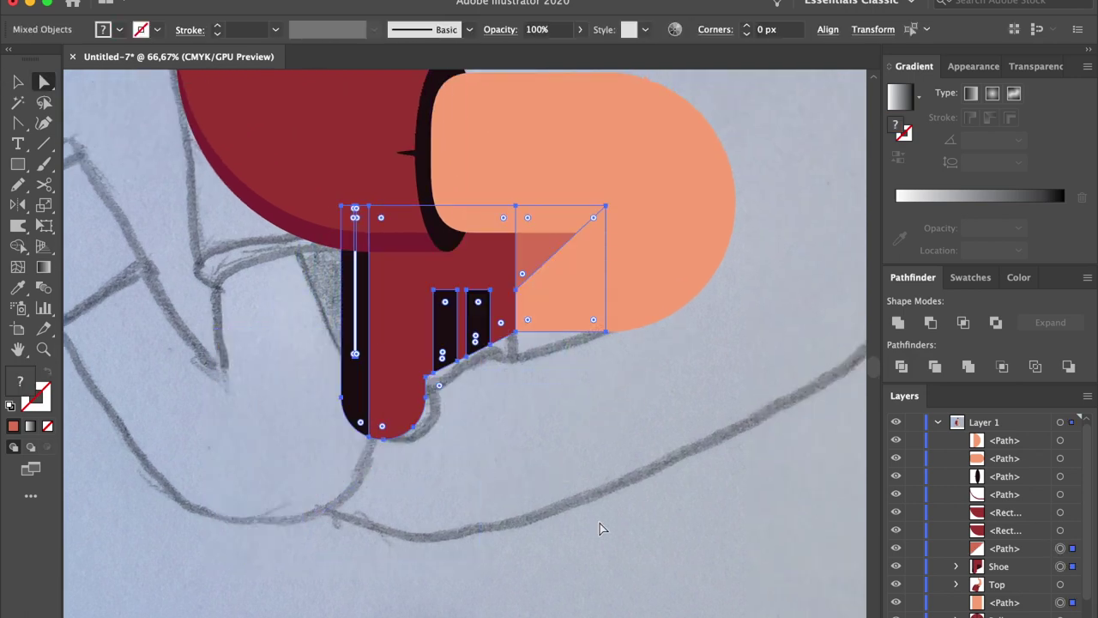
# Step: Stretch the shadow triangle's upper corner horizontally toward the knee
pyautogui.click(622, 423)
pyautogui.click(529, 255)
pyautogui.moveTo(606, 206); pyautogui.dragTo(649, 206)
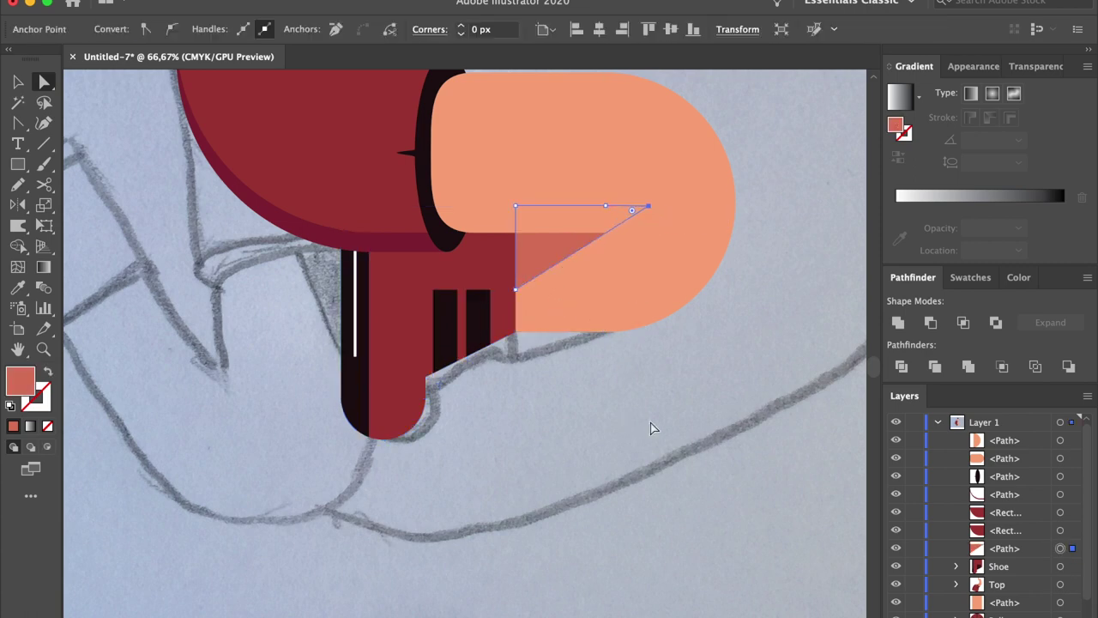
pyautogui.click(650, 426)
# Step: Duplicate the complete bent leg with its shorts below the figure and rotate the copy 90° clockwise
pyautogui.hotkey('ctrl', '-')
pyautogui.hotkey('ctrl', '-')
pyautogui.hotkey('ctrl', '-')
pyautogui.hotkey('ctrl', '-')
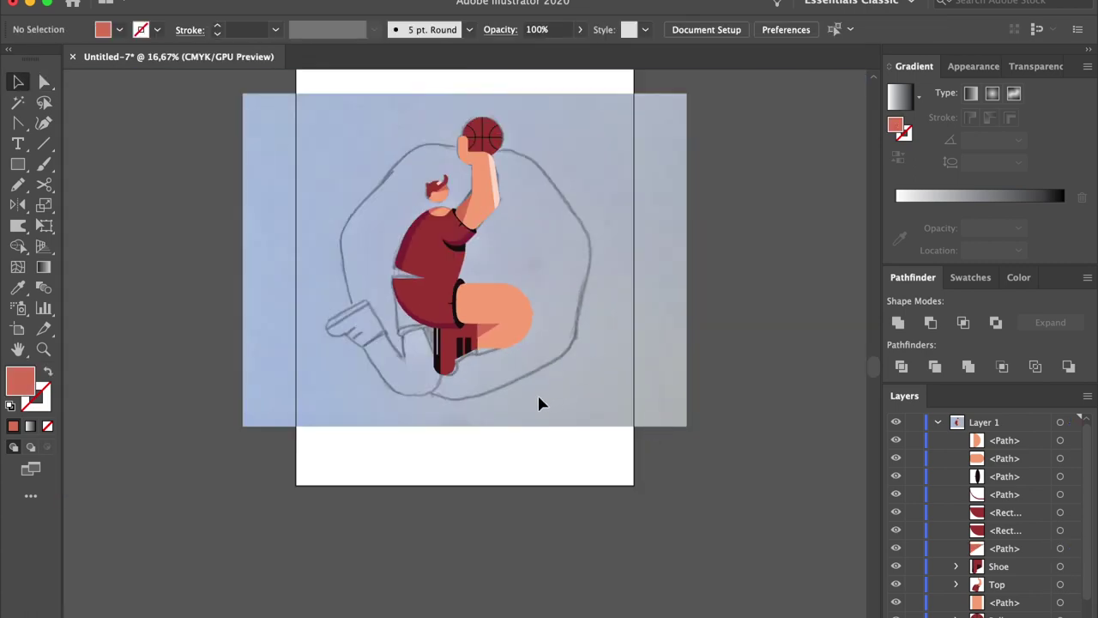
pyautogui.moveTo(400, 297); pyautogui.dragTo(396, 294)
pyautogui.keyDown('alt'); pyautogui.moveTo(499, 341); pyautogui.dragTo(438, 422); pyautogui.keyUp('alt')
pyautogui.moveTo(478, 355); pyautogui.dragTo(429, 414)
pyautogui.click(441, 583)
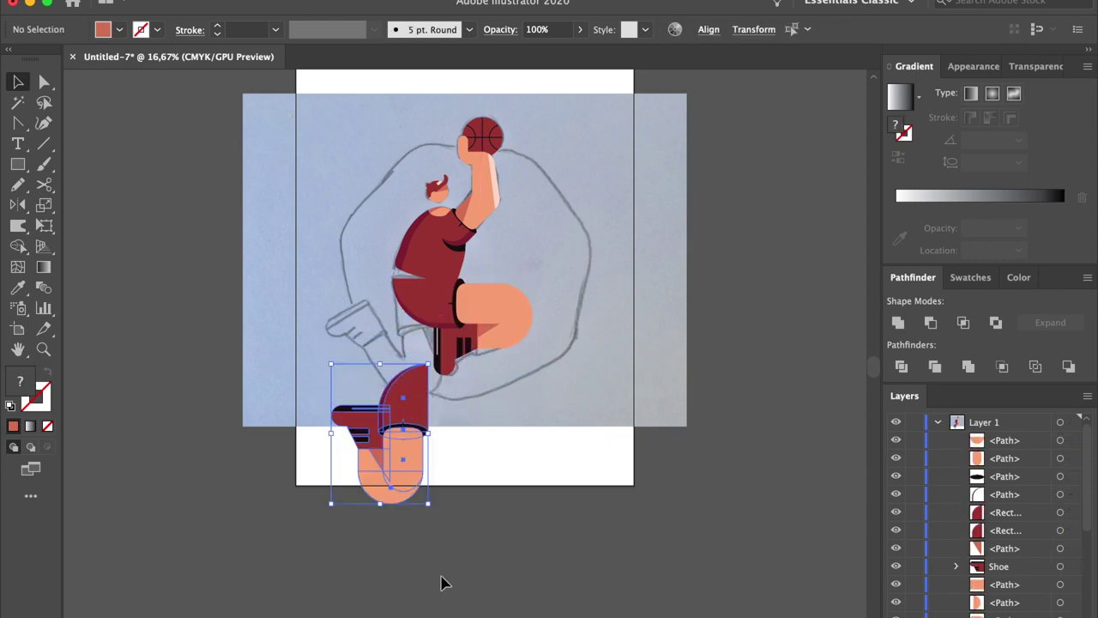
# Step: Remove the shadow from the copied leg, raise its shoe, and stretch the lower leg down to the knee
pyautogui.moveTo(378, 475); pyautogui.dragTo(372, 461)
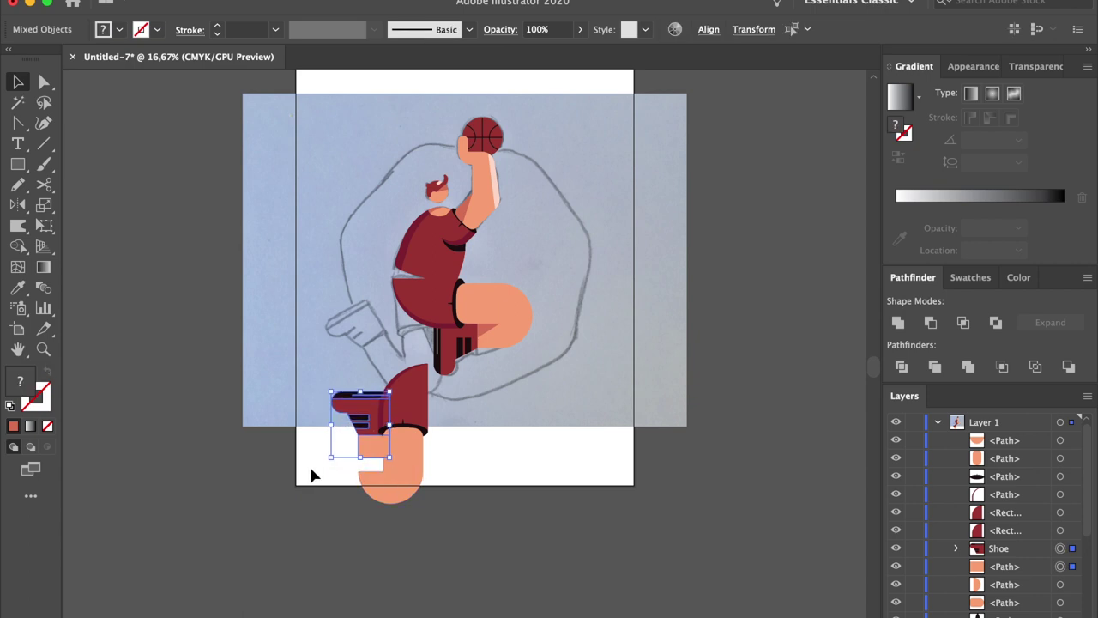
pyautogui.click(310, 475)
pyautogui.click(367, 455)
pyautogui.moveTo(374, 458); pyautogui.dragTo(373, 495)
# Step: Rotate the copied shoe, lower leg and knee cap to the sketch's angle and align them with the thigh's lower end
pyautogui.click(274, 457)
pyautogui.moveTo(434, 511); pyautogui.dragTo(444, 471)
pyautogui.press('super+equal')
pyautogui.press('super+equal')
pyautogui.press('super+equal')
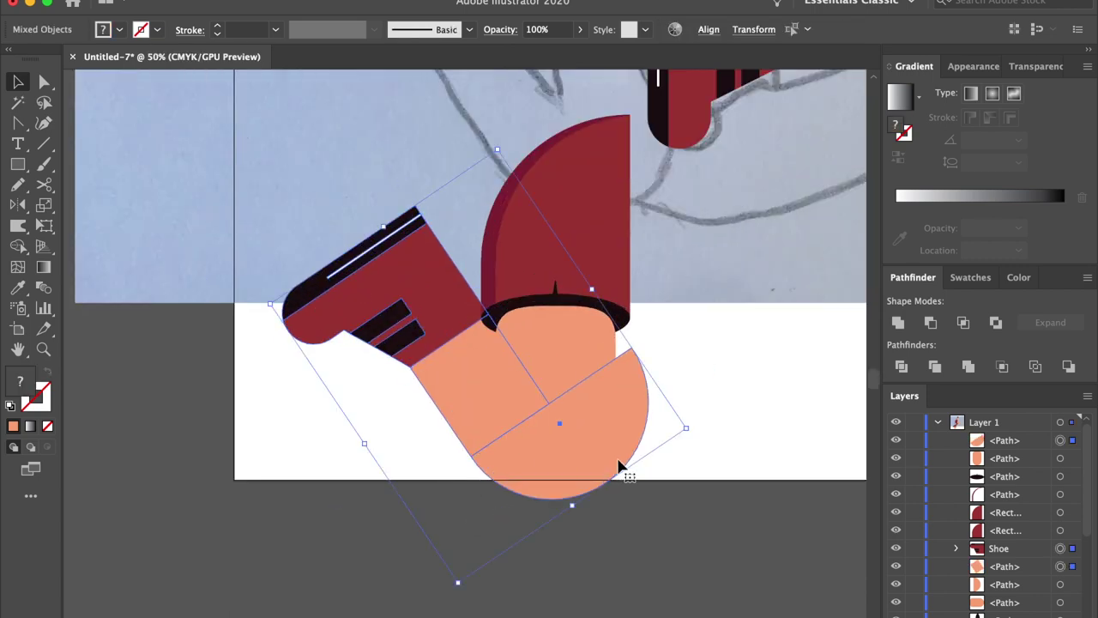
pyautogui.moveTo(620, 468); pyautogui.dragTo(592, 462)
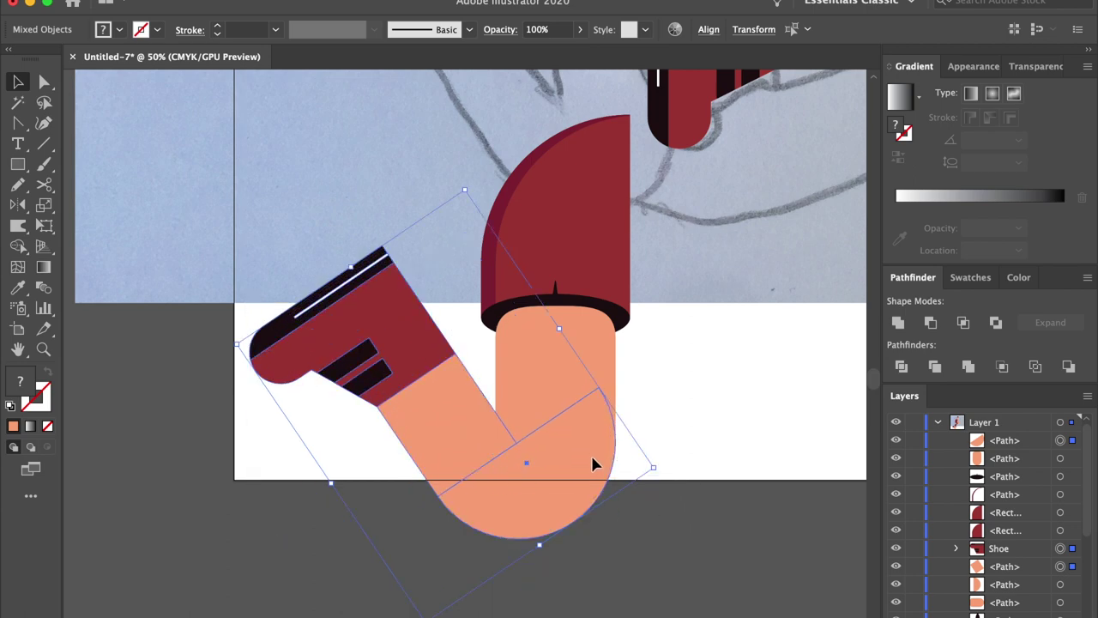
pyautogui.click(669, 520)
# Step: Delete the curved shorts shapes and their shading from the copied leg, keeping the black cuff
pyautogui.hotkey('ctrl', '-')
pyautogui.hotkey('ctrl', '-')
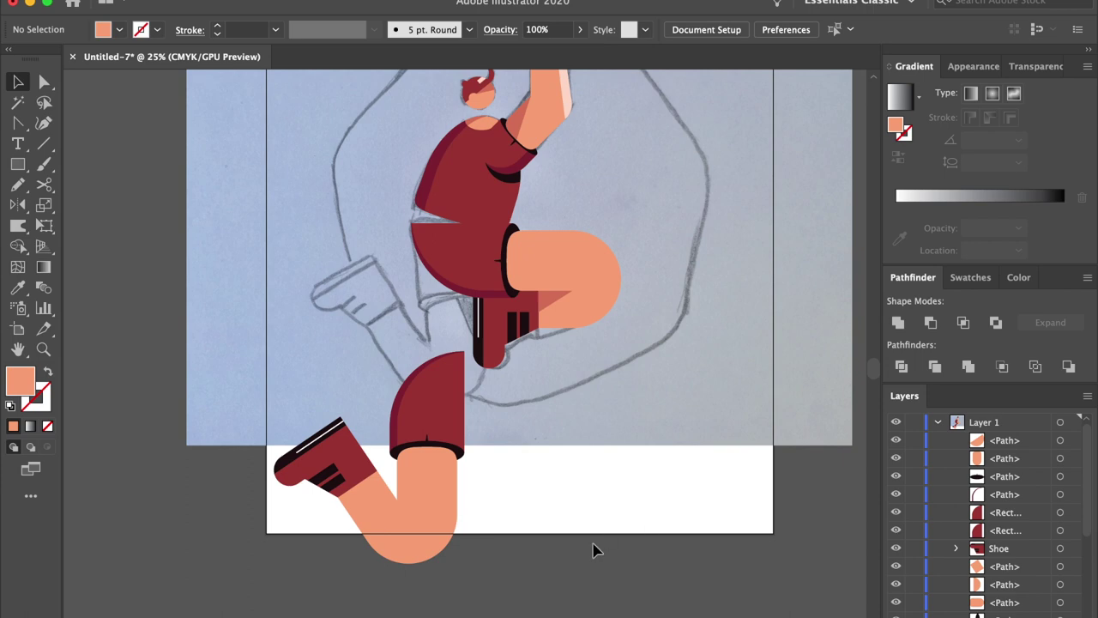
pyautogui.click(394, 419)
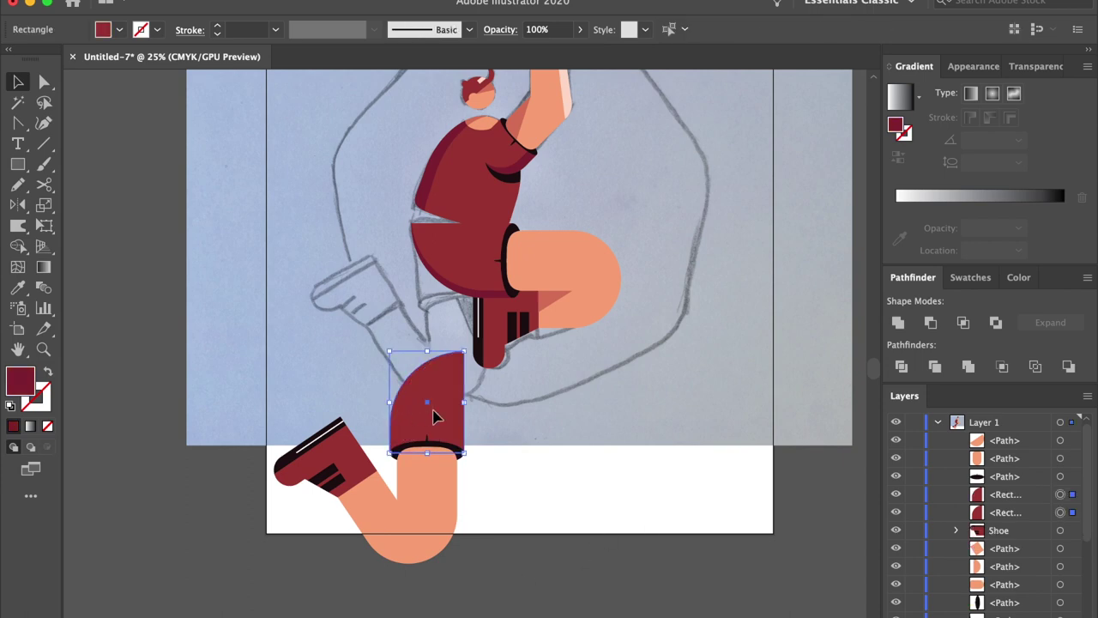
pyautogui.press('Delete')
# Step: Draw a dark red rectangle as wide as the copied leg's cuff for the shorts and send it behind the cuff
pyautogui.click(17, 164)
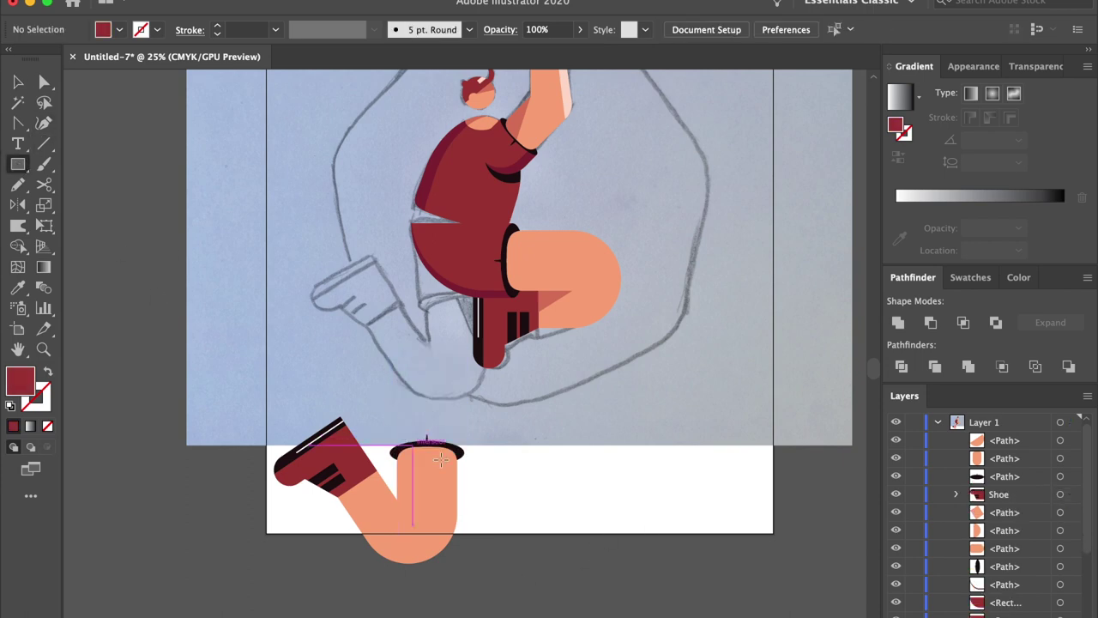
pyautogui.moveTo(465, 463); pyautogui.dragTo(390, 386)
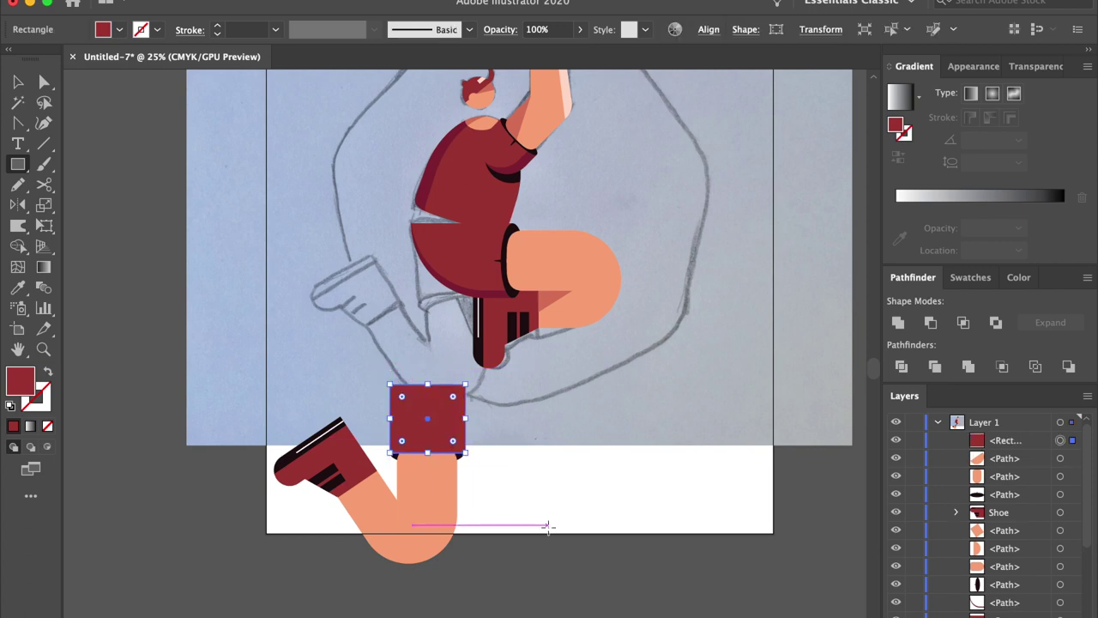
pyautogui.press('super+bracketleft')
pyautogui.press('super+bracketleft')
pyautogui.press('super+bracketleft')
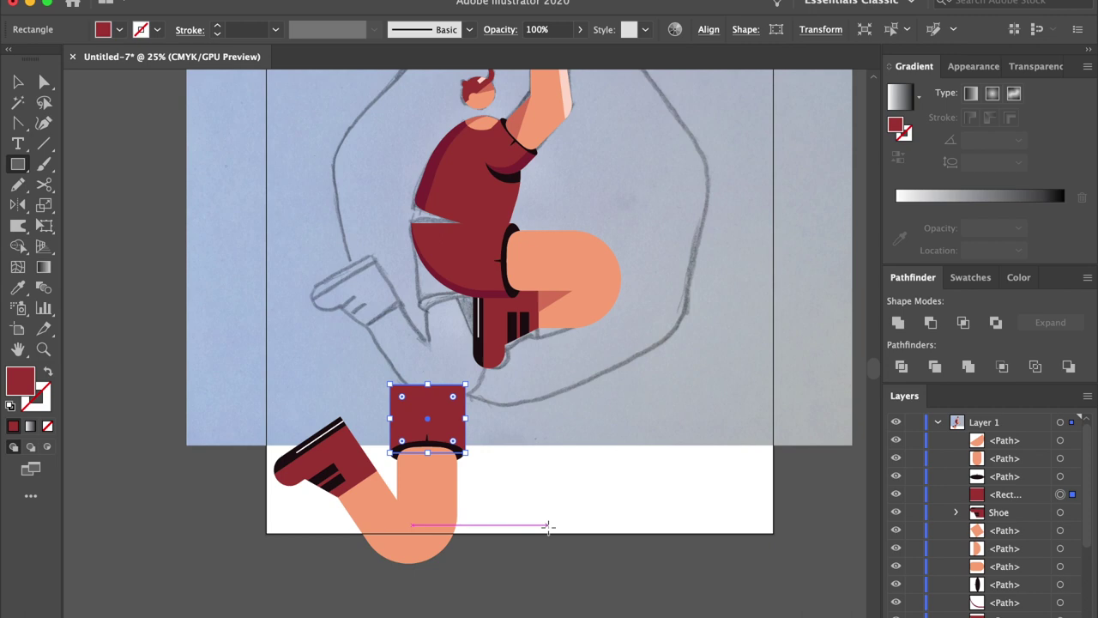
# Step: Move the whole copied leg up into the figure, matching the sketched back leg beneath the shorts
pyautogui.press('v')
pyautogui.click(492, 550)
pyautogui.moveTo(204, 400); pyautogui.dragTo(204, 397)
pyautogui.moveTo(456, 421); pyautogui.dragTo(482, 260)
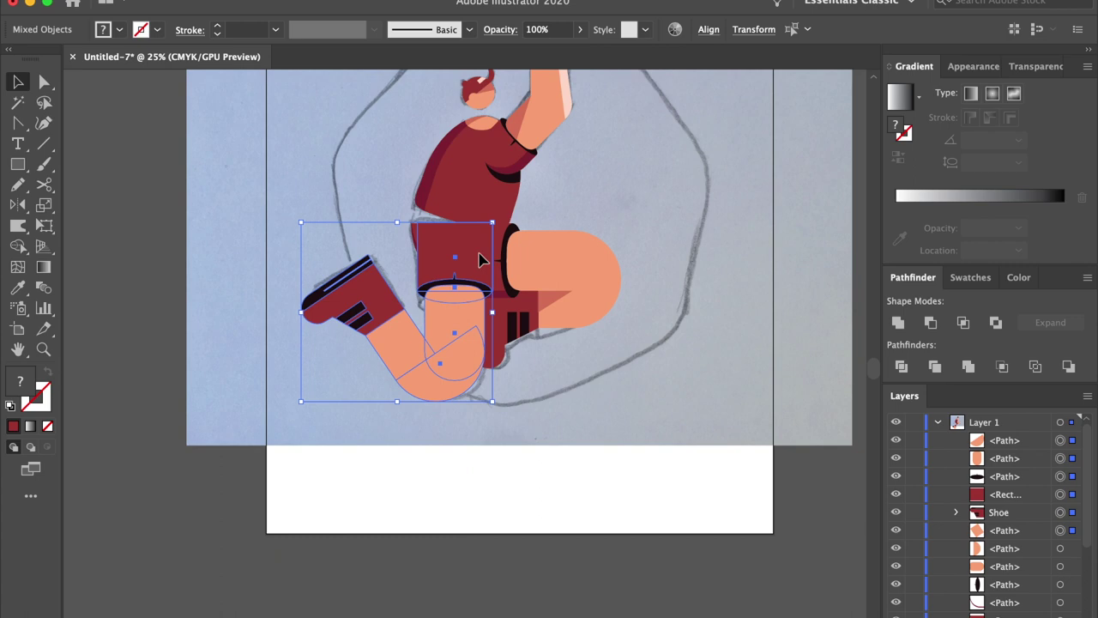
# Step: Send the back leg backward until it sits behind the front leg, its shoe and the front shorts
pyautogui.press('super+[')
pyautogui.press('super+[')
pyautogui.press('super+[')
pyautogui.press('super+[')
pyautogui.press('super+[')
pyautogui.press('v')
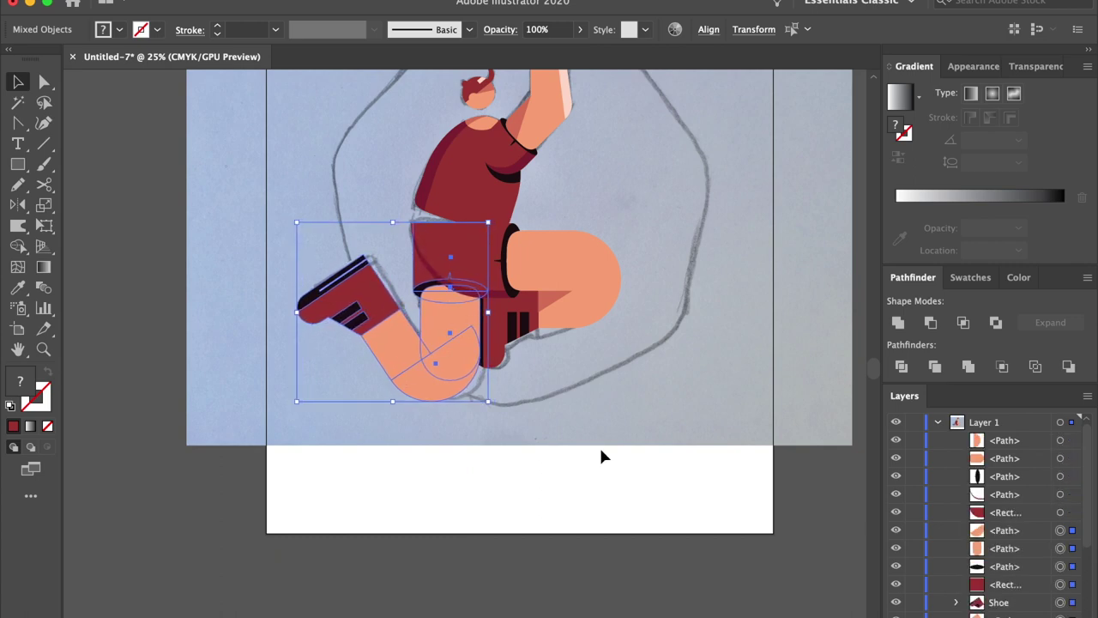
pyautogui.press('a')
pyautogui.hotkey('ctrl', '[')
# Step: Nudge the back leg slightly down and to the left to line its shorts up with the front shorts' edge
pyautogui.press('v')
pyautogui.press('Down')
pyautogui.press('Down')
pyautogui.press('Left')
pyautogui.press('Left')
pyautogui.press('Left')
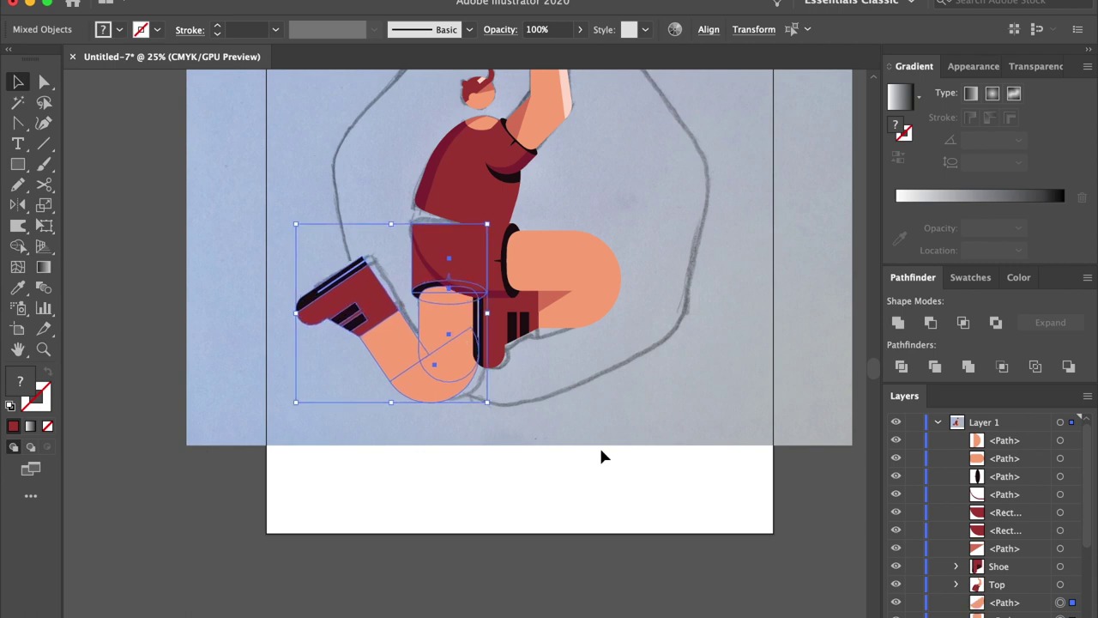
pyautogui.click(693, 552)
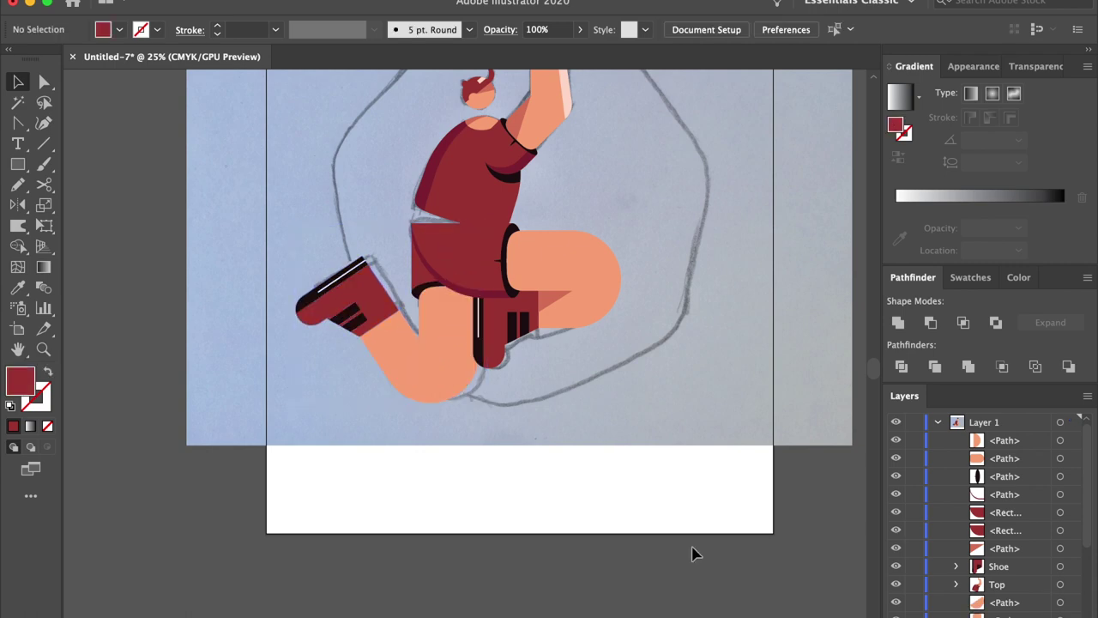
# Step: Lower the entire back leg a little further so its cuff notch clears the front shorts
pyautogui.scroll(2, 661, 528)
pyautogui.click(399, 377)
pyautogui.press('super+z')
pyautogui.press('super+z')
pyautogui.press('super+z')
pyautogui.press('super+z')
pyautogui.press('super+z')
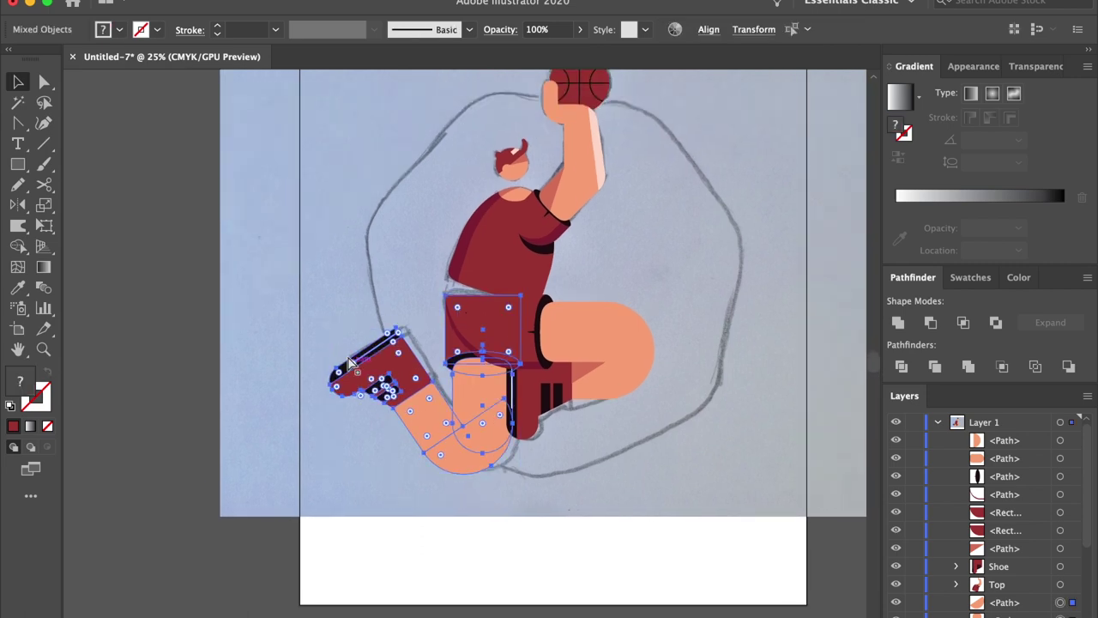
pyautogui.hotkey('ctrl', 'z')
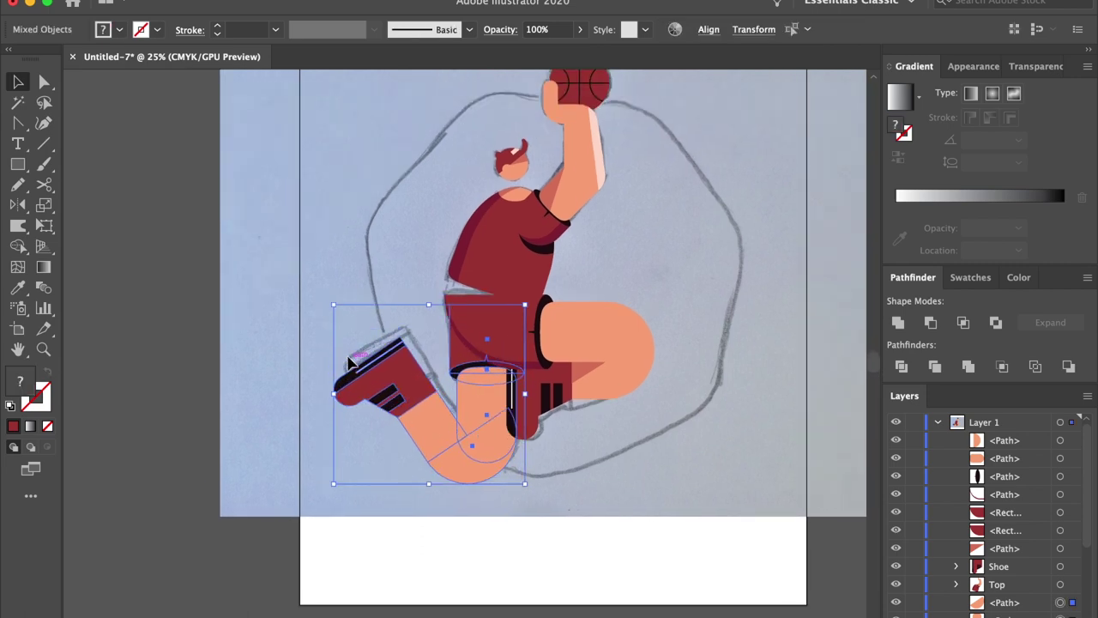
pyautogui.hotkey('ctrl', 'z')
pyautogui.hotkey('ctrl', 'z')
pyautogui.hotkey('ctrl', 'z')
pyautogui.hotkey('ctrl', 'z')
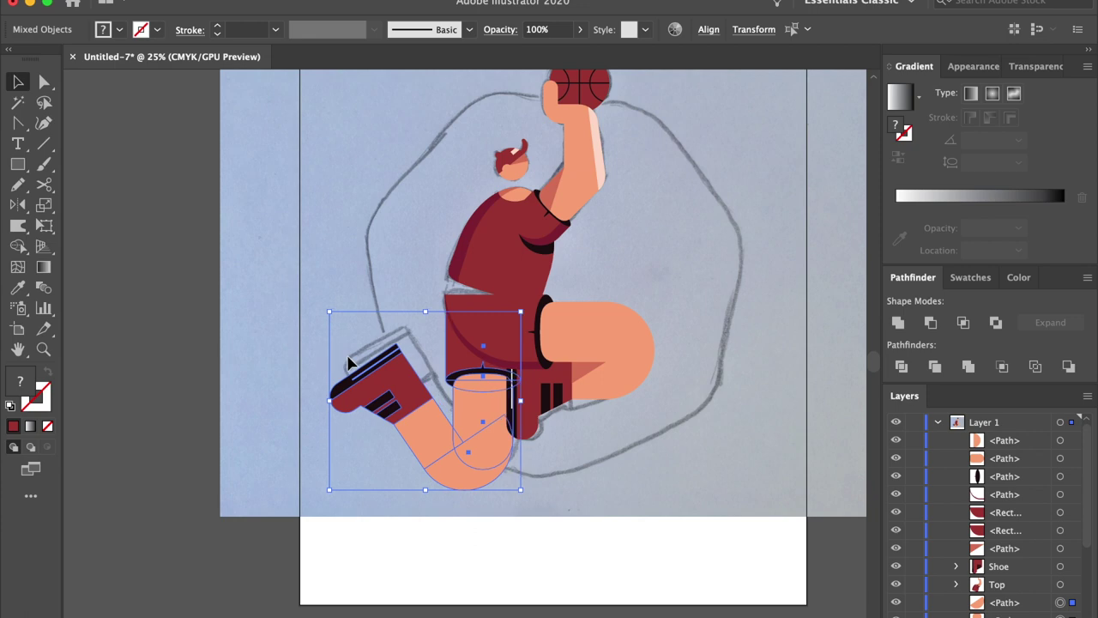
pyautogui.click(585, 457)
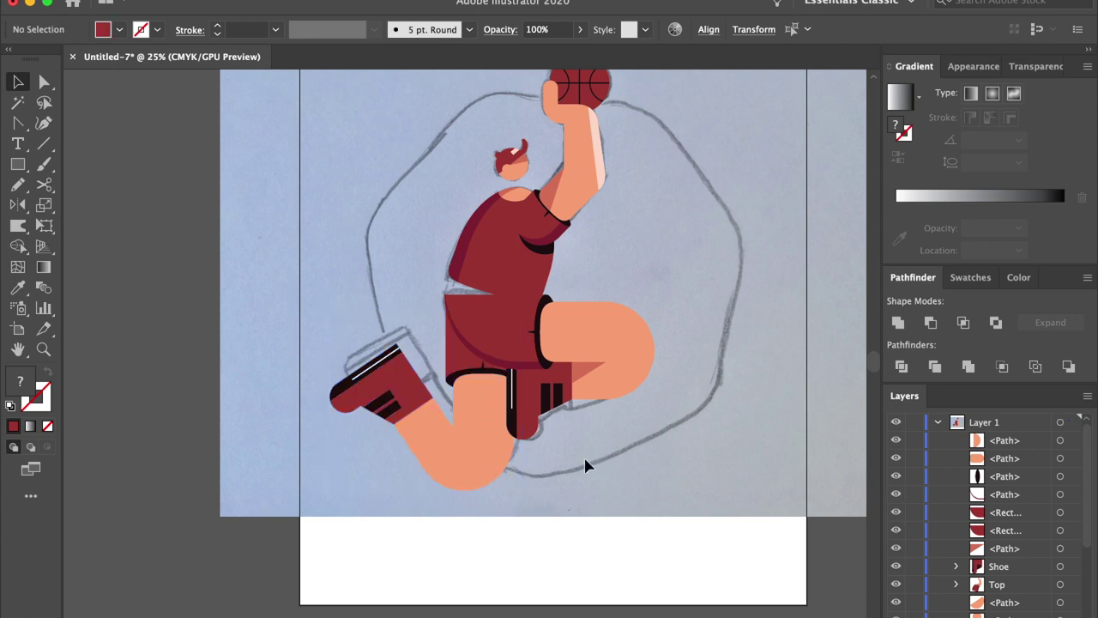
# Step: Extend the back shorts rectangle's top edge up to the waistline of the front shorts
pyautogui.press('super+=')
pyautogui.press('super+=')
pyautogui.press('super+=')
pyautogui.press('super+=')
pyautogui.press('a')
pyautogui.click(532, 343)
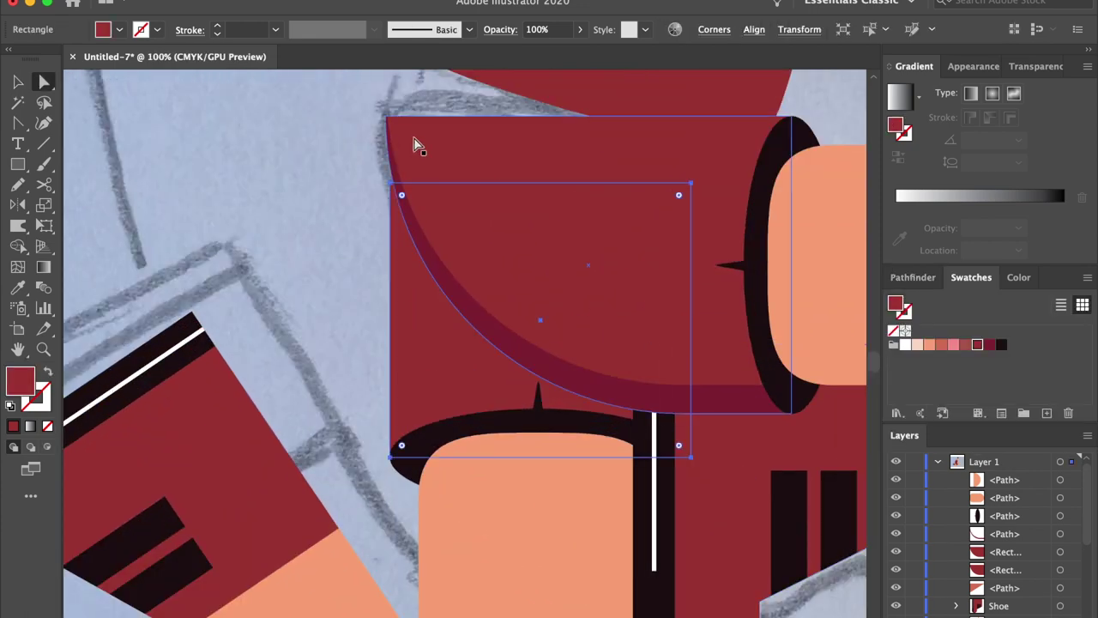
pyautogui.click(692, 184)
pyautogui.moveTo(693, 186); pyautogui.dragTo(692, 117)
# Step: Shift the back shorts' upper-left corner outward to meet the corner of the front shorts
pyautogui.click(391, 116)
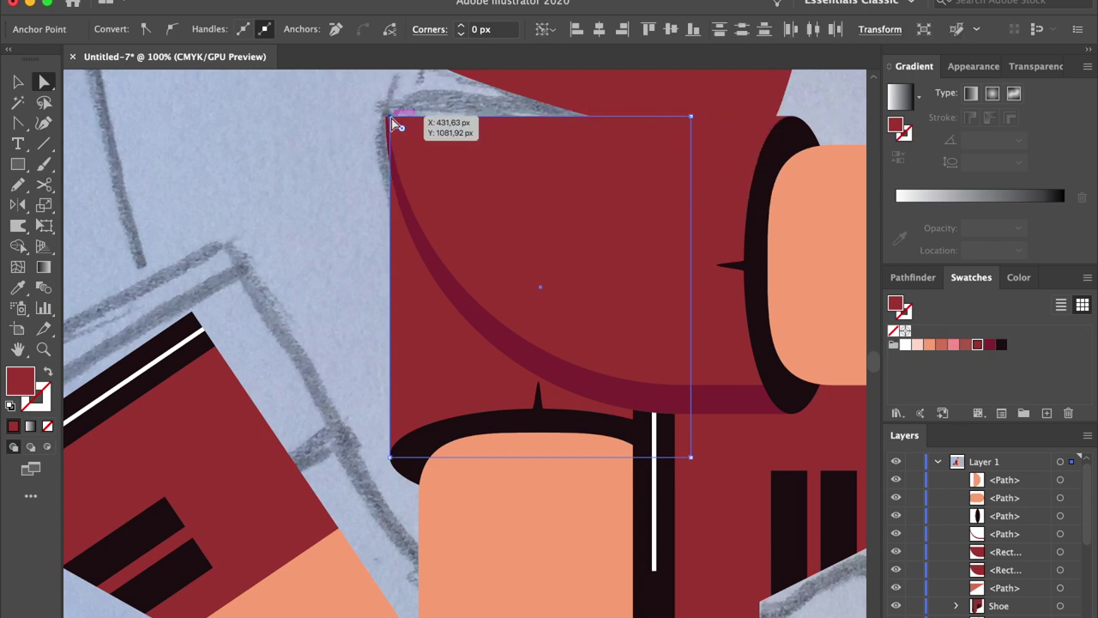
pyautogui.hotkey('ctrl', '=')
pyautogui.hotkey('ctrl', '=')
pyautogui.hotkey('ctrl', '=')
pyautogui.hotkey('ctrl', '=')
pyautogui.hotkey('ctrl', '=')
pyautogui.moveTo(456, 356); pyautogui.dragTo(443, 352)
pyautogui.hotkey('ctrl', '-')
pyautogui.hotkey('ctrl', '-')
pyautogui.hotkey('ctrl', '-')
pyautogui.hotkey('ctrl', '-')
pyautogui.hotkey('ctrl', '-')
pyautogui.hotkey('ctrl', '-')
pyautogui.hotkey('ctrl', '-')
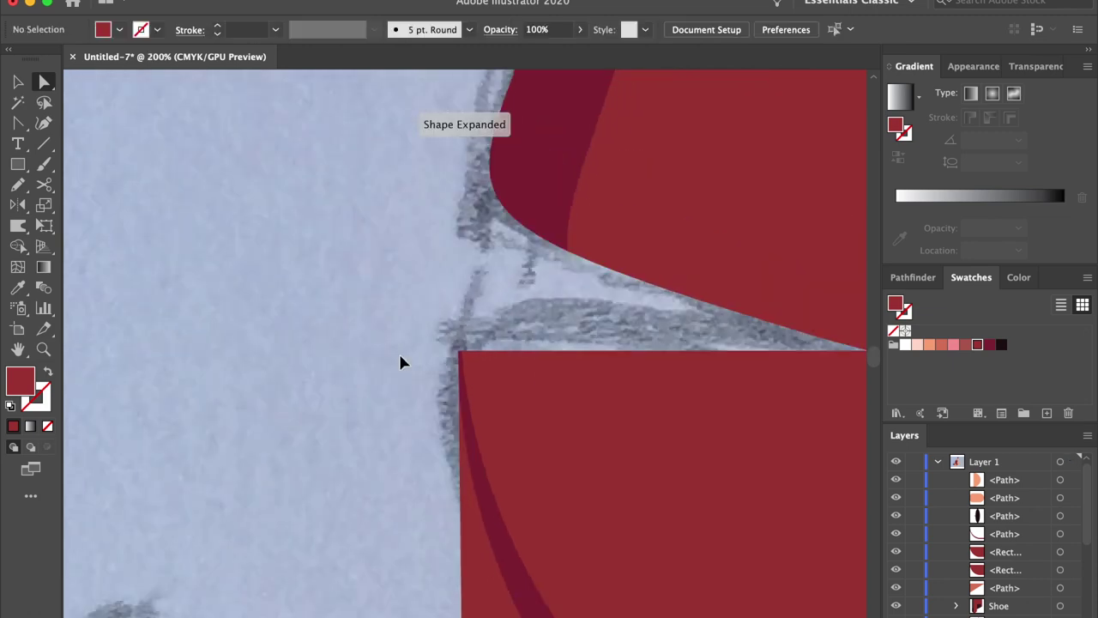
# Step: Remove the pointed notch from the top of the back leg's black shorts cuff
pyautogui.hotkey('ctrl', '=')
pyautogui.hotkey('ctrl', '=')
pyautogui.click(470, 482)
pyautogui.click(469, 475)
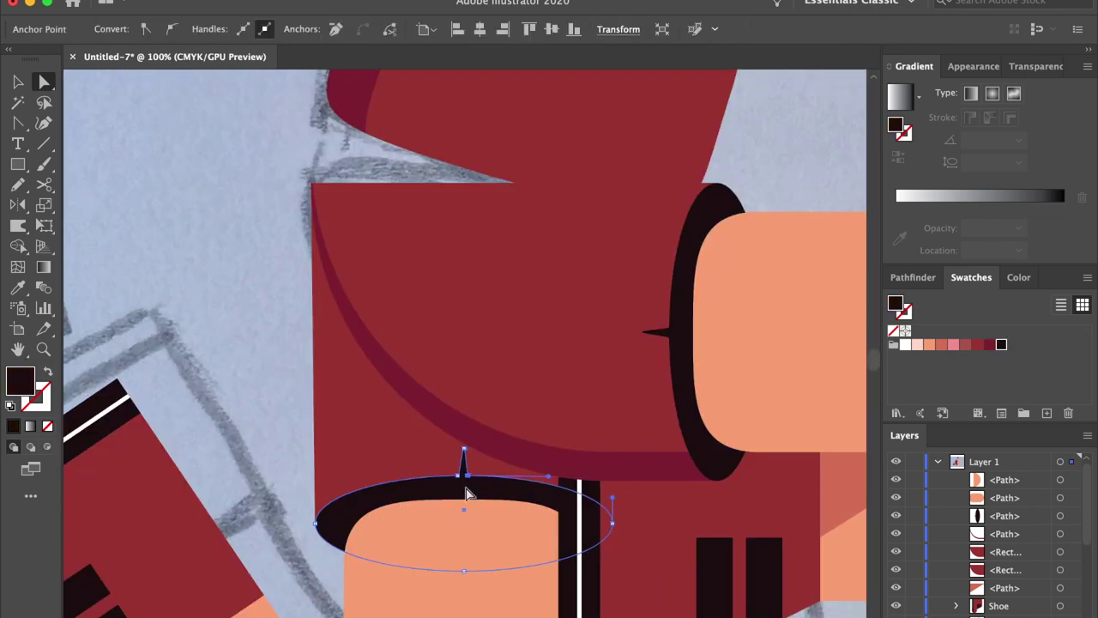
pyautogui.click(286, 485)
pyautogui.hotkey('ctrl', '-')
pyautogui.hotkey('ctrl', '-')
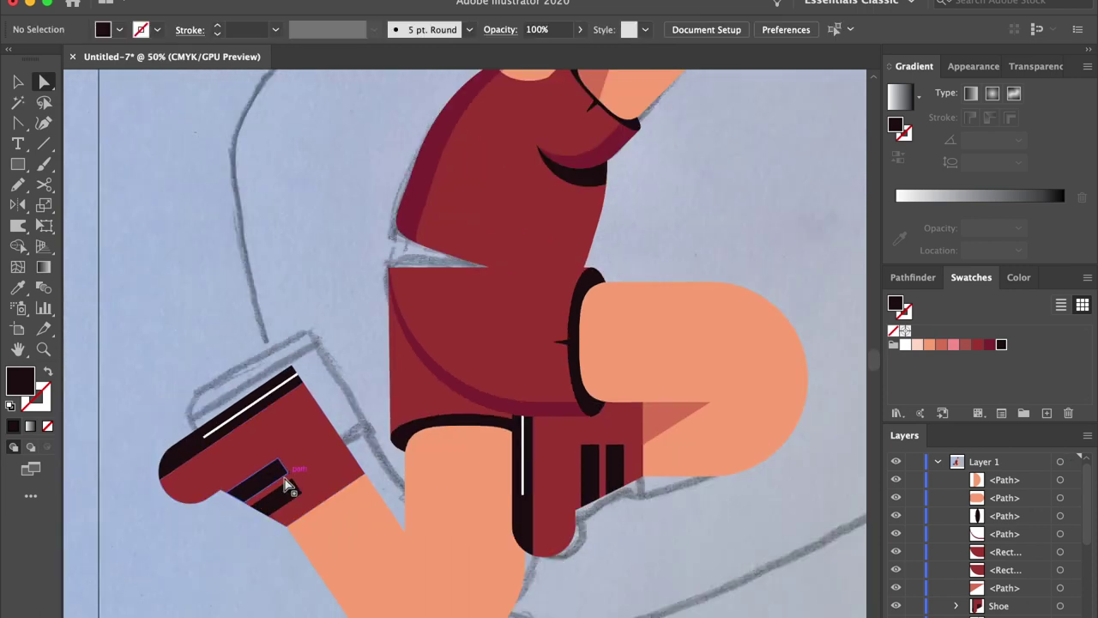
# Step: Duplicate the front shorts' curved shape slightly down and to the right, and trim off the part extending past the back shorts
pyautogui.press('v')
pyautogui.moveTo(508, 347); pyautogui.dragTo(517, 364)
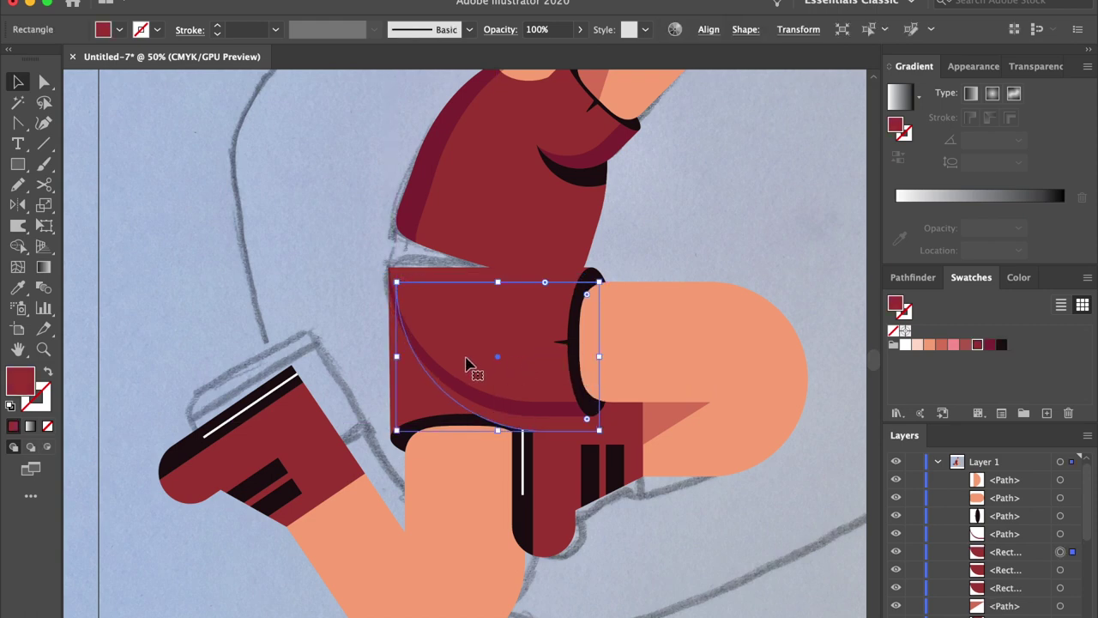
pyautogui.keyDown('shift'); pyautogui.click(415, 406); pyautogui.keyUp('shift')
pyautogui.click(23, 249)
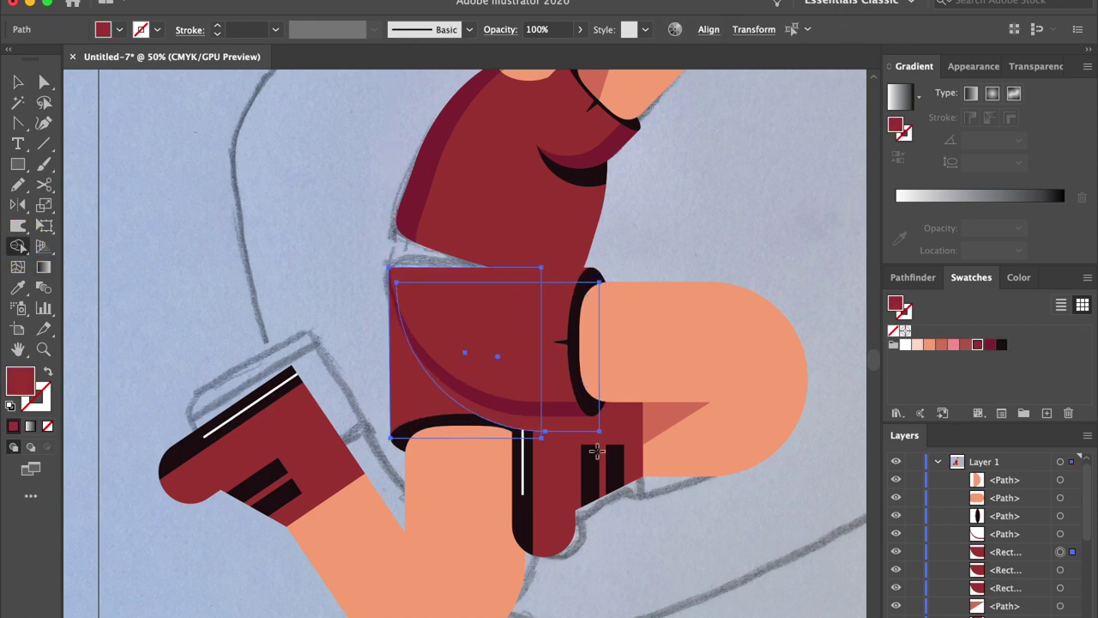
pyautogui.click(564, 420)
pyautogui.press('a')
pyautogui.click(700, 566)
pyautogui.click(699, 565)
pyautogui.click(582, 433)
pyautogui.press('Delete')
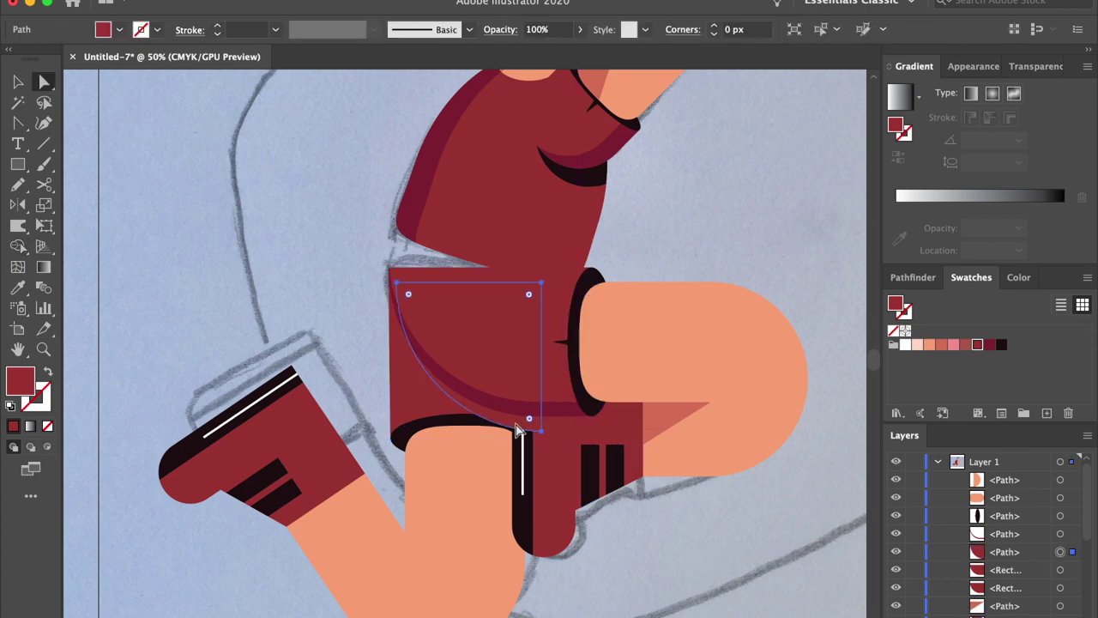
# Step: Fill the trimmed copy with the cuff's black and send it behind the front shorts as a shadow
pyautogui.press('i')
pyautogui.click(466, 421)
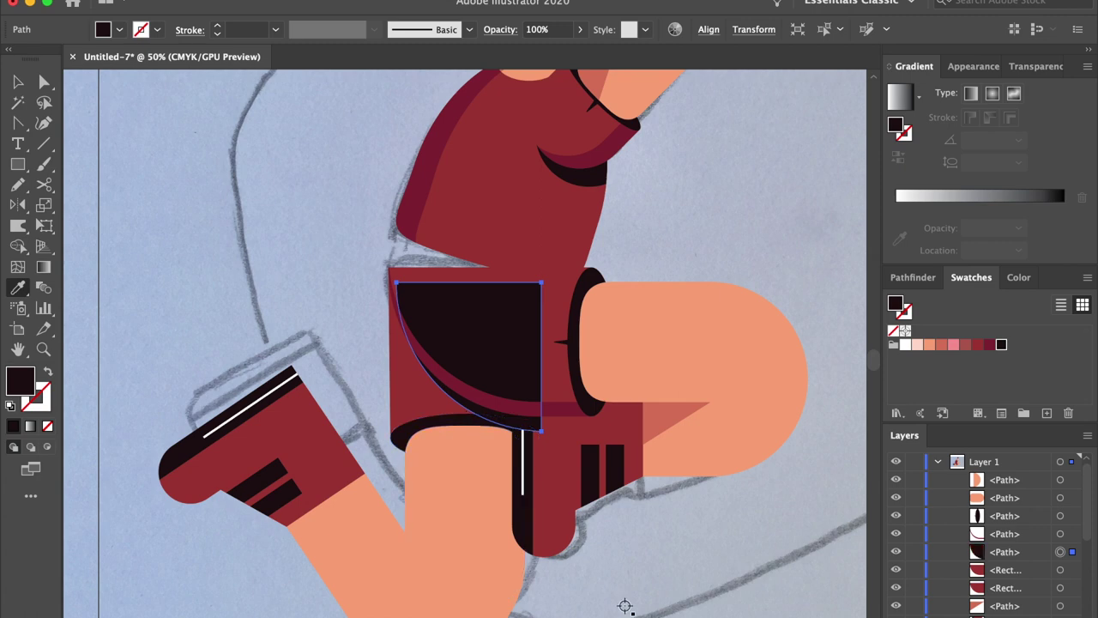
pyautogui.press('v')
pyautogui.press('super+bracketleft')
pyautogui.press('super+bracketleft')
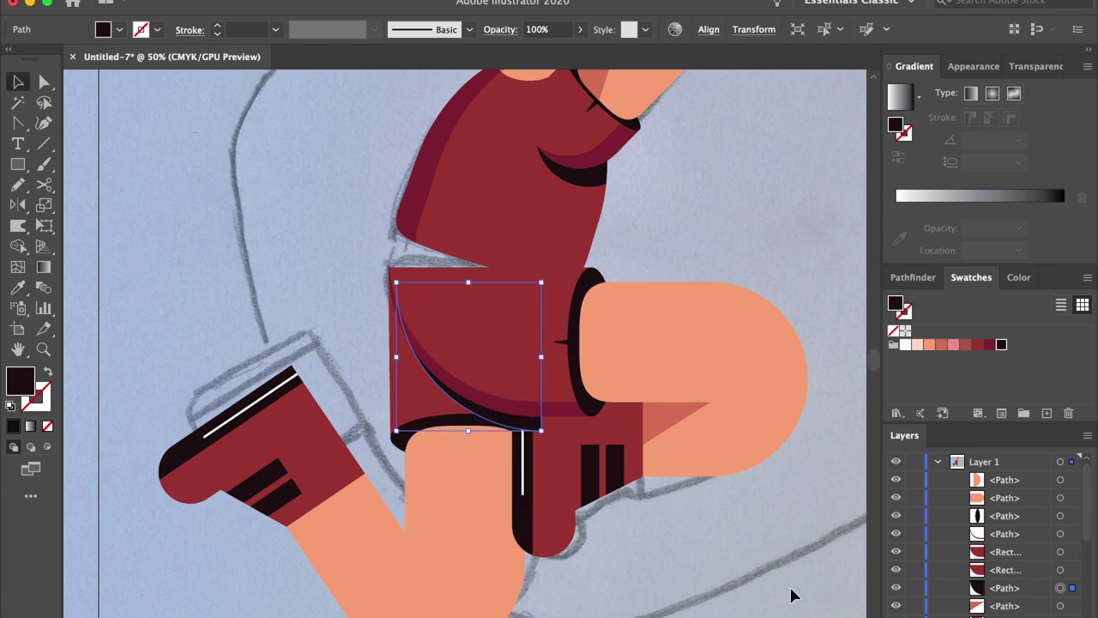
pyautogui.click(745, 581)
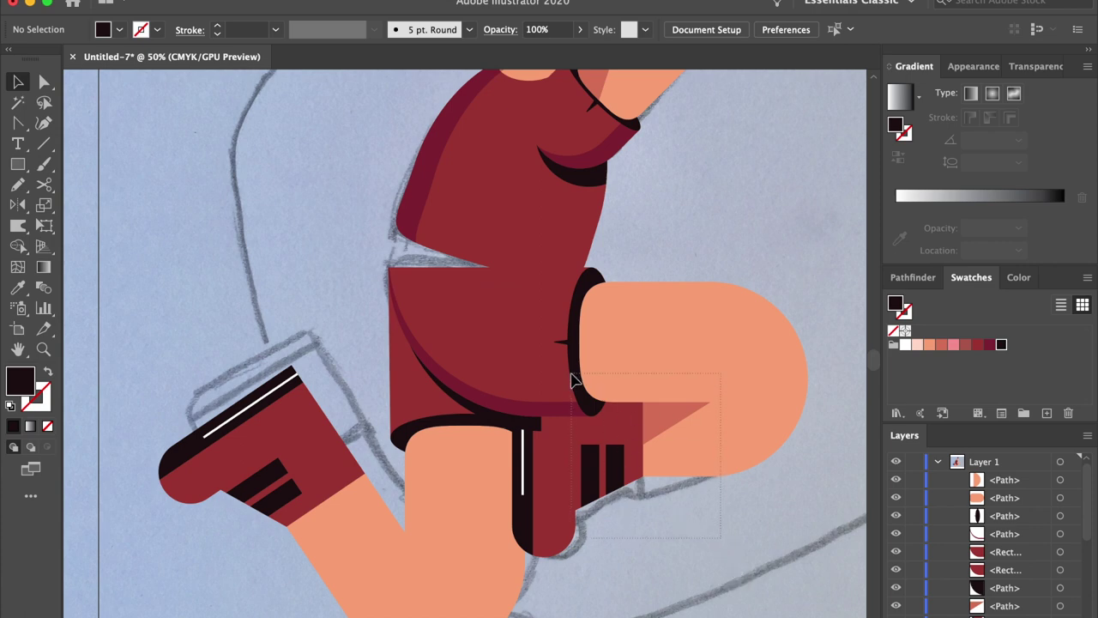
# Step: Group all parts of the front leg and rename the group Leg top
pyautogui.moveTo(573, 380); pyautogui.dragTo(574, 380)
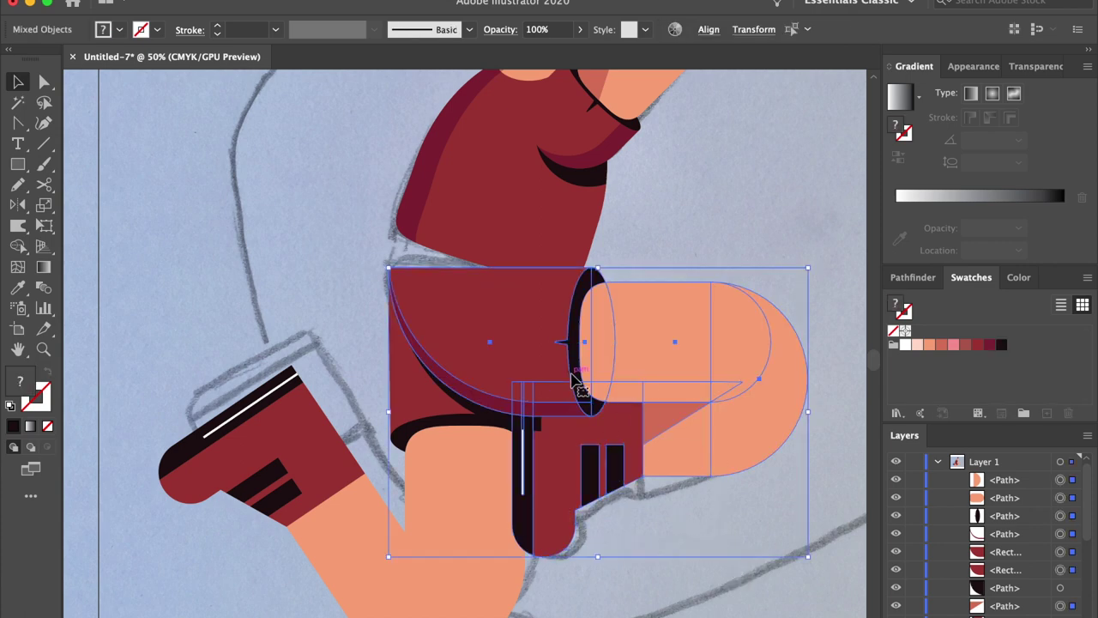
pyautogui.press('super+g')
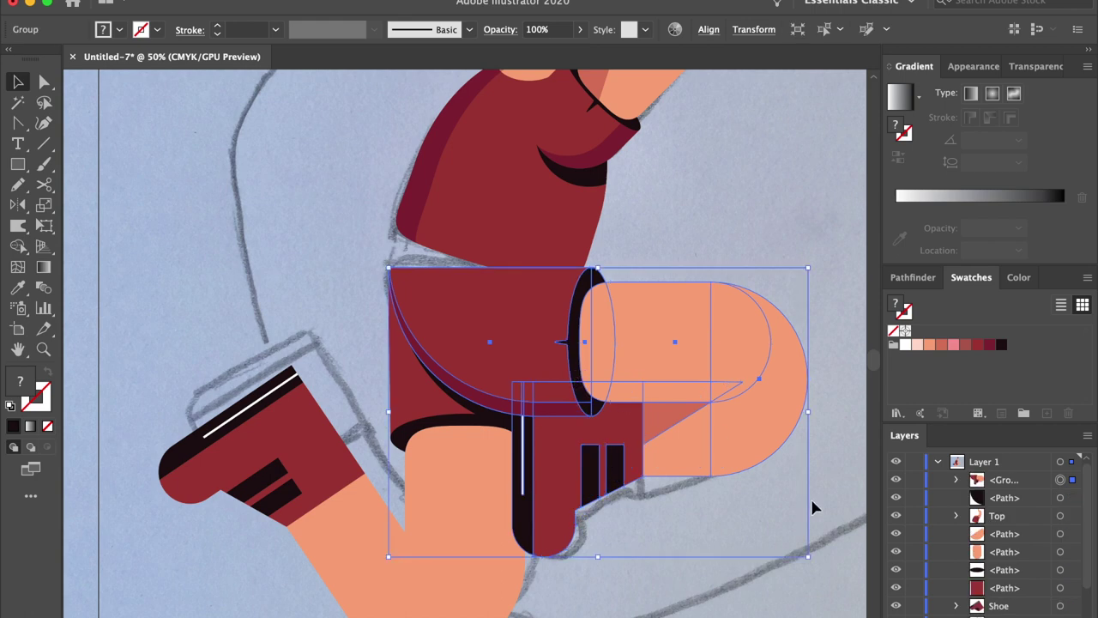
pyautogui.doubleClick(1004, 481)
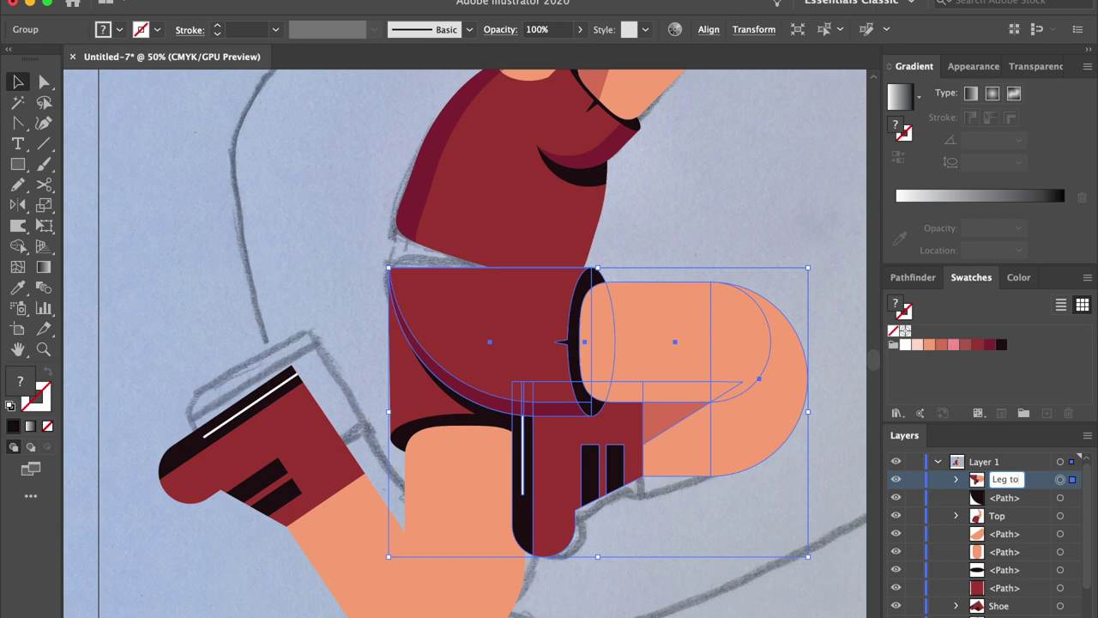
pyautogui.click(711, 581)
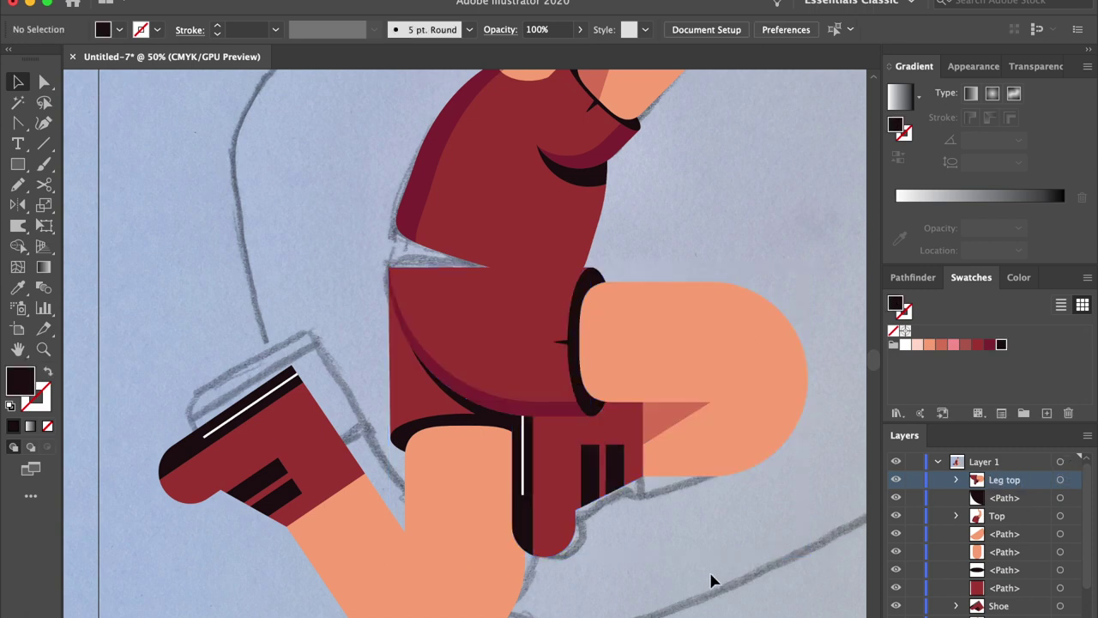
# Step: Group the back leg's parts, including the black shorts shadow, and name the group Leg Bottom
pyautogui.press('super+minus')
pyautogui.press('super+minus')
pyautogui.press('super+minus')
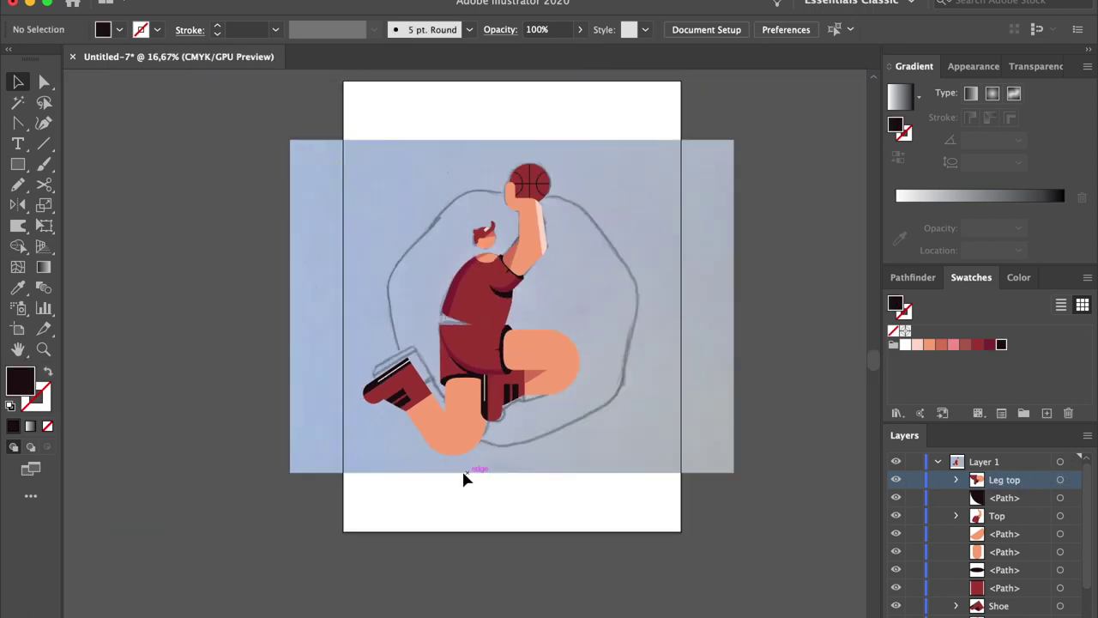
pyautogui.moveTo(374, 355); pyautogui.dragTo(374, 356)
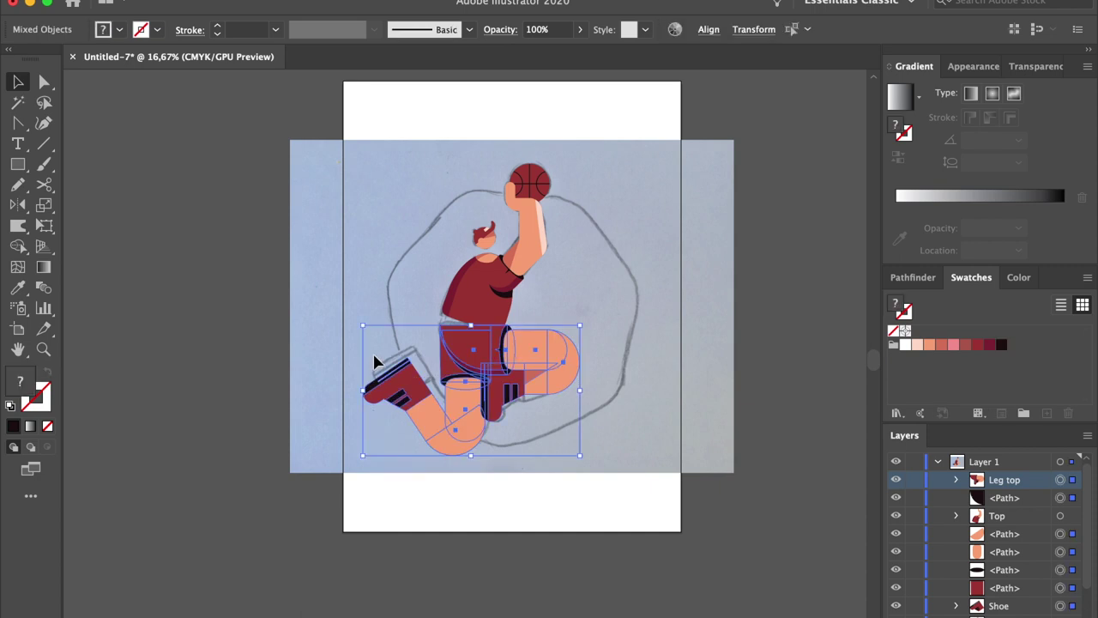
pyautogui.press('super+plus')
pyautogui.press('super+plus')
pyautogui.keyDown('shift'); pyautogui.click(601, 279); pyautogui.keyUp('shift')
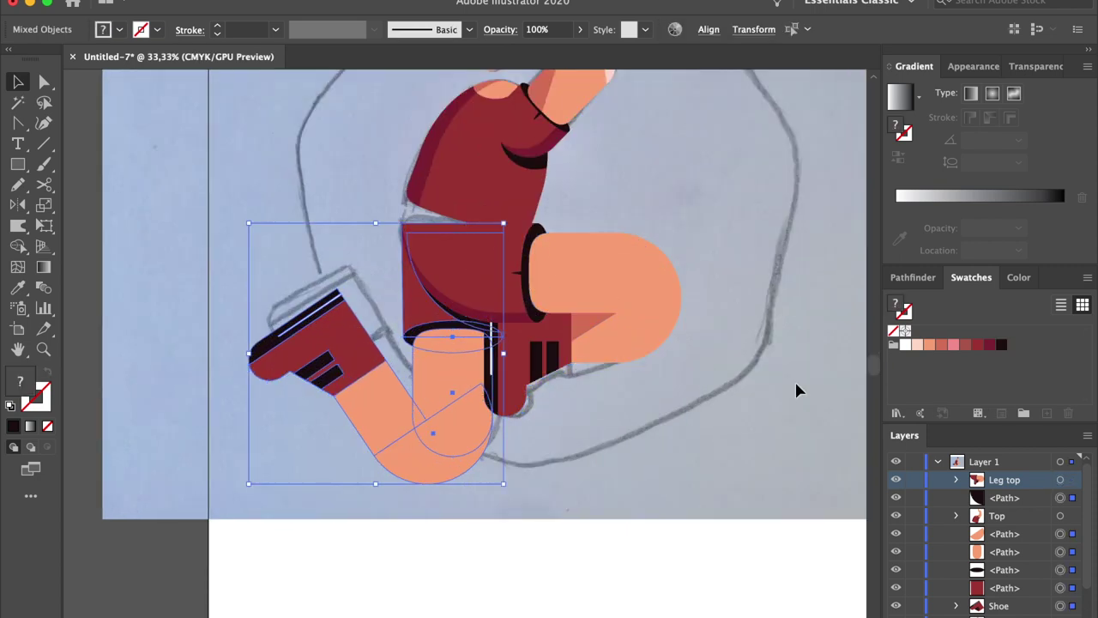
pyautogui.press('super+g')
pyautogui.click(1014, 501)
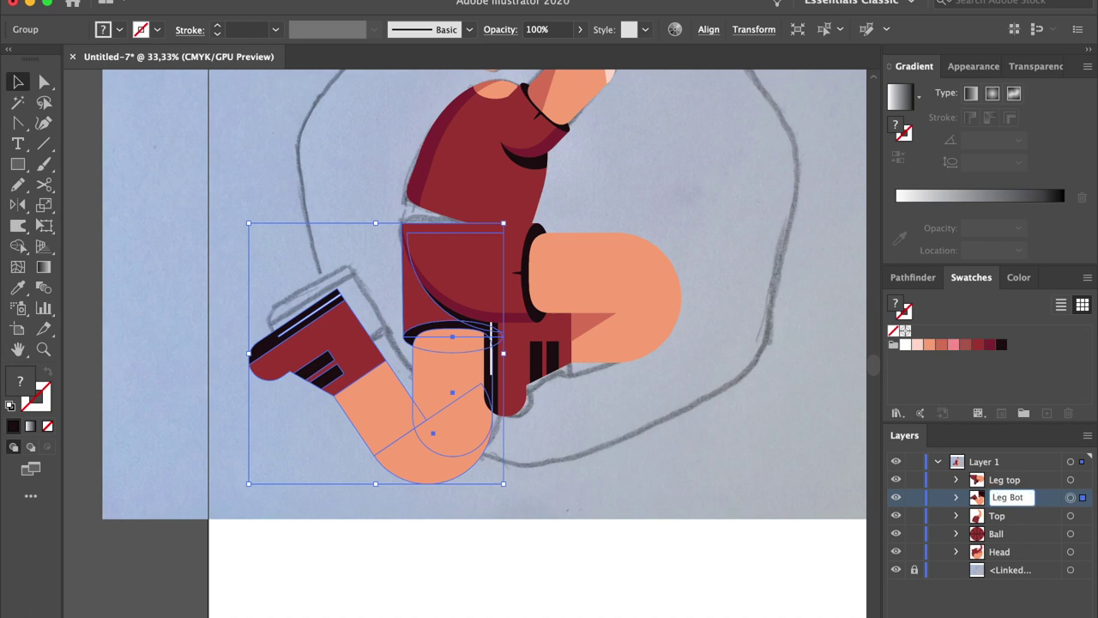
pyautogui.press('Return')
pyautogui.click(865, 568)
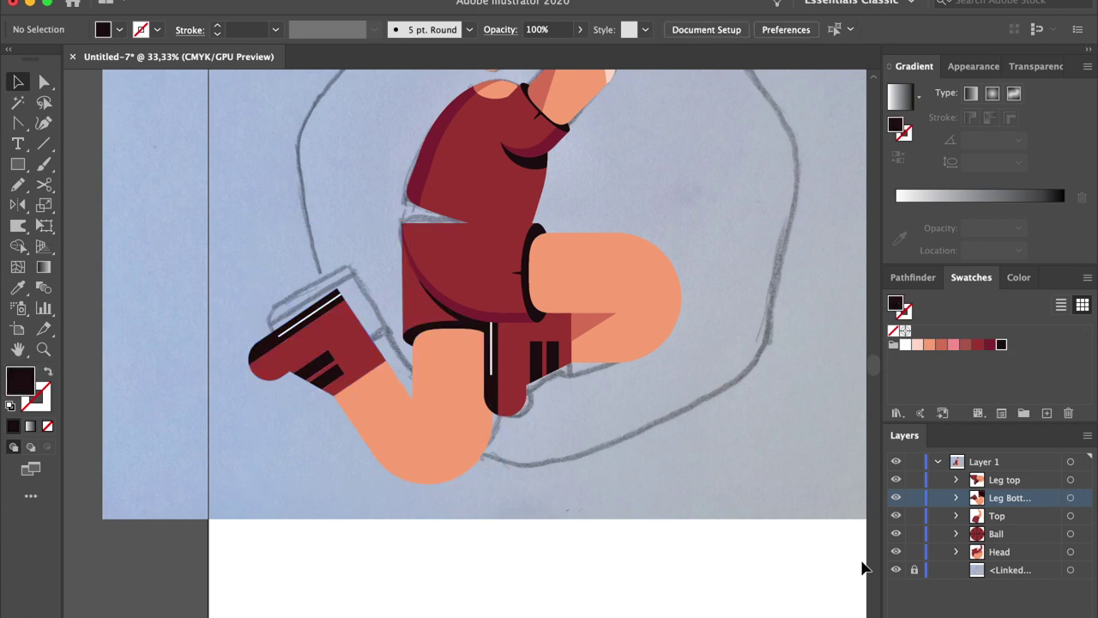
# Step: Undo the last rename of the back leg group
pyautogui.press('super+equal')
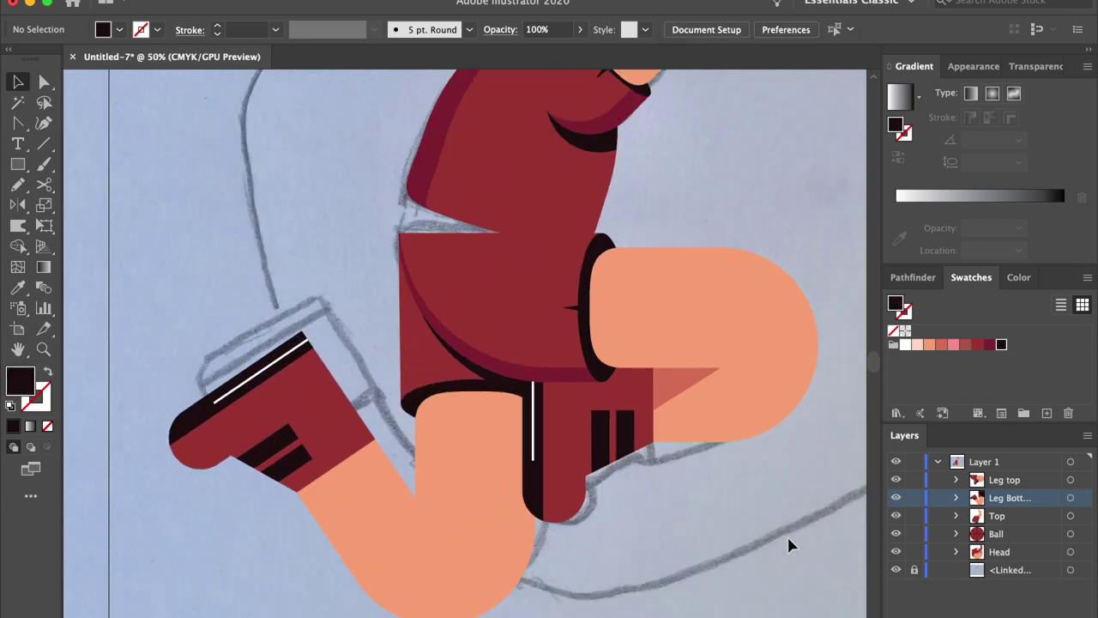
pyautogui.scroll(-2, 723, 488)
pyautogui.press('super+z')
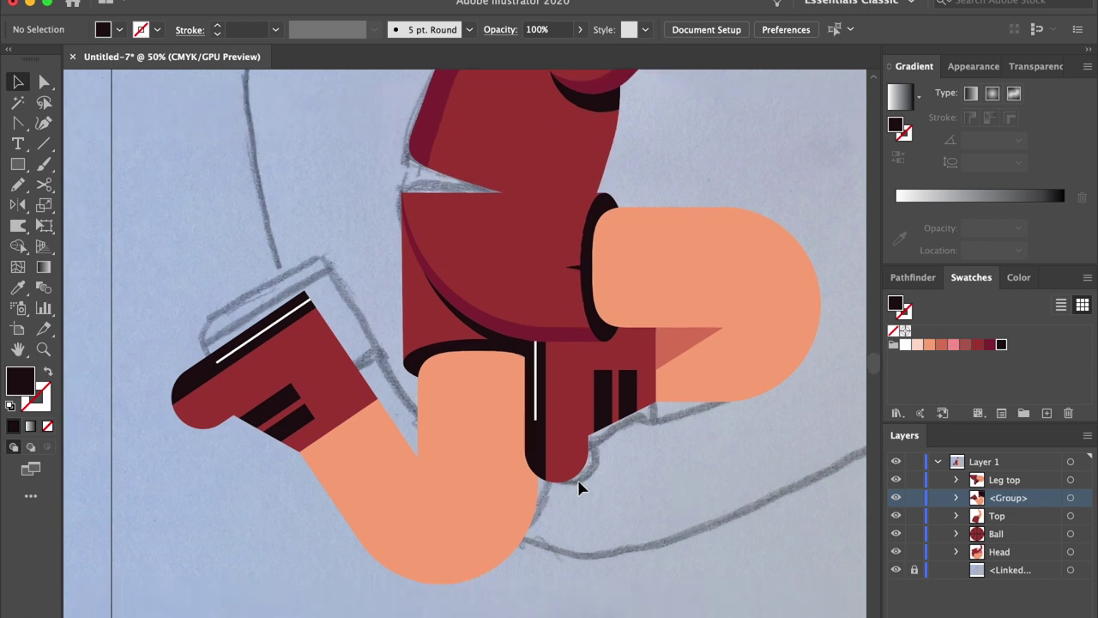
# Step: Draw a closed four-sided shadow shape from the back knee up to the cuff and down to the front shoe's toe
pyautogui.moveTo(18, 122); pyautogui.dragTo(60, 129)
pyautogui.click(536, 474)
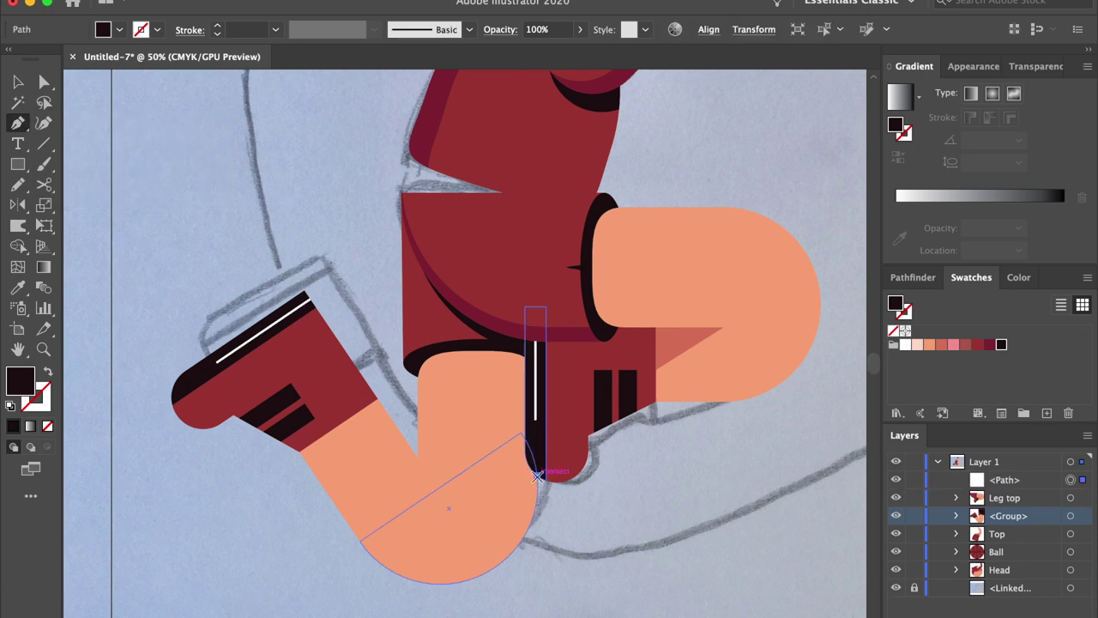
pyautogui.click(473, 343)
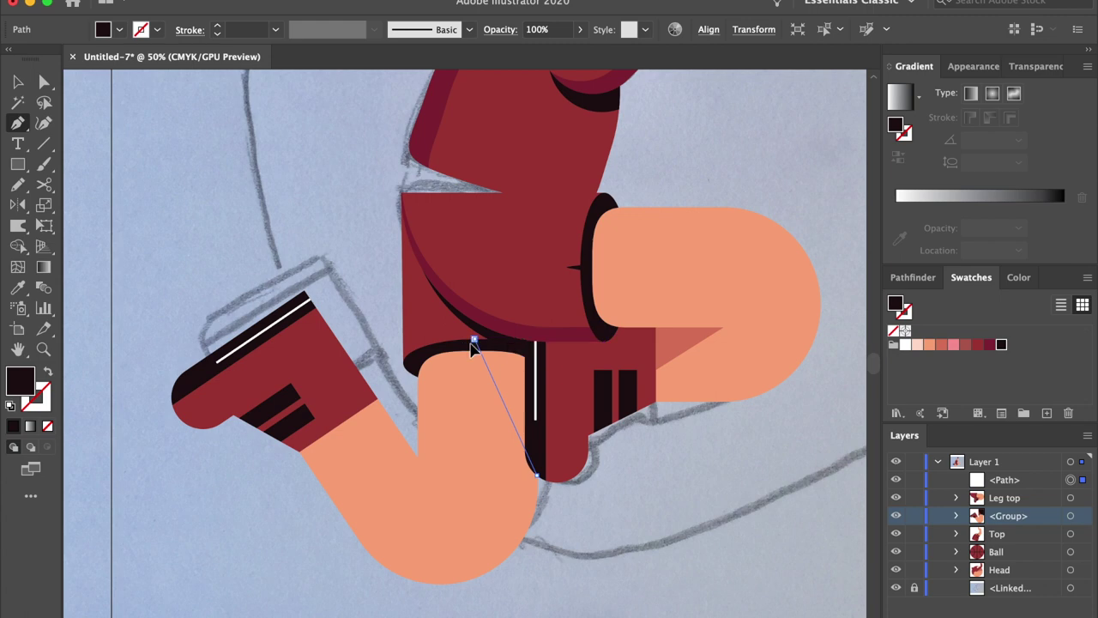
pyautogui.click(549, 342)
pyautogui.click(556, 481)
pyautogui.click(538, 475)
# Step: Fill the new shadow shape with the darker skin tone sampled from the front leg's shadow
pyautogui.press('a')
pyautogui.press('super+plus')
pyautogui.press('i')
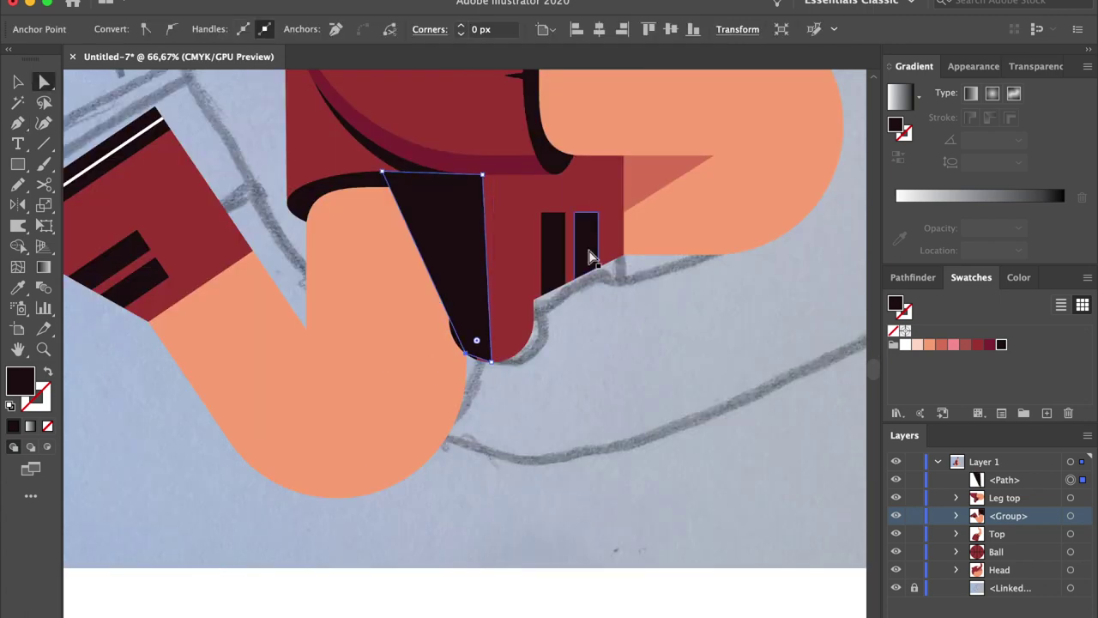
pyautogui.click(631, 206)
pyautogui.press('v')
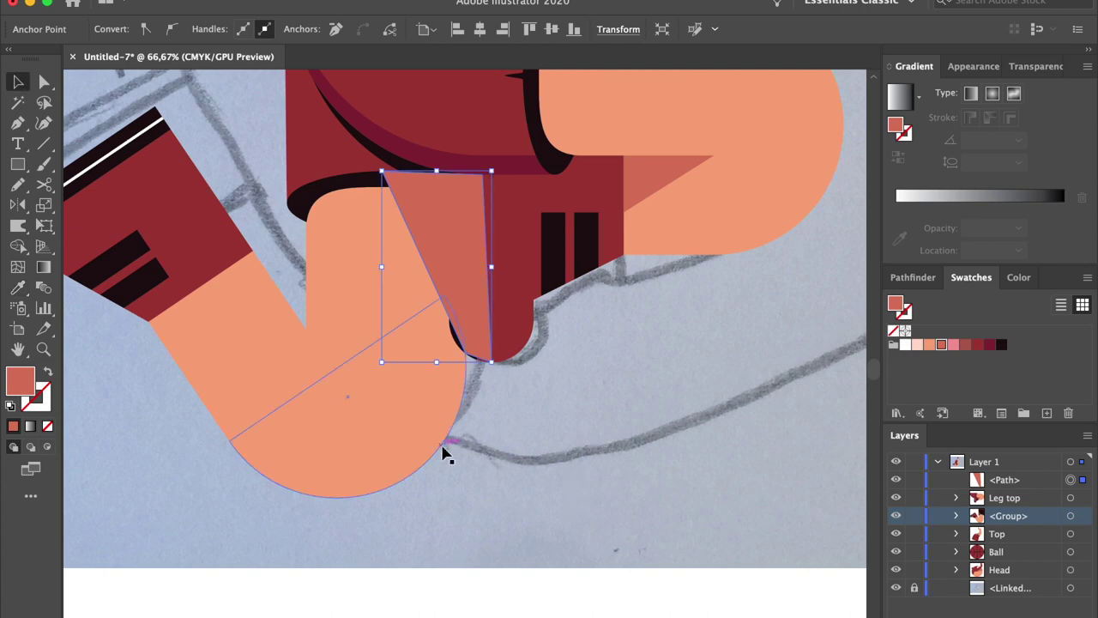
# Step: Split the shadow shape along the back thigh's outline and delete the piece outside the leg
pyautogui.keyDown('shift'); pyautogui.click(370, 333); pyautogui.keyUp('shift')
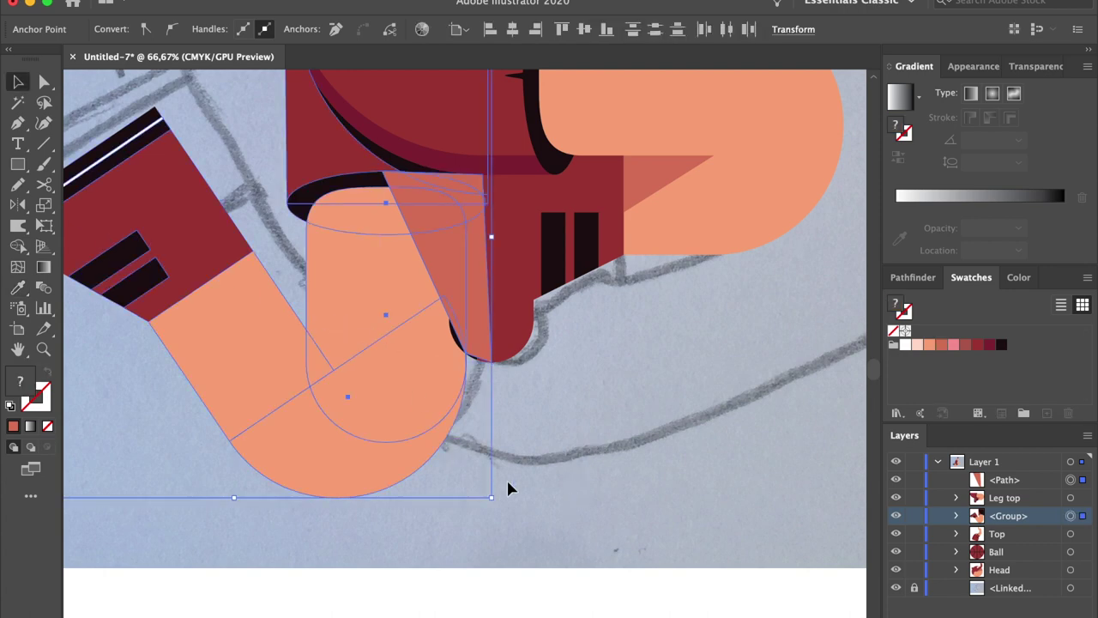
pyautogui.press('a')
pyautogui.click(508, 486)
pyautogui.click(374, 304)
pyautogui.keyDown('shift'); pyautogui.click(456, 305); pyautogui.keyUp('shift')
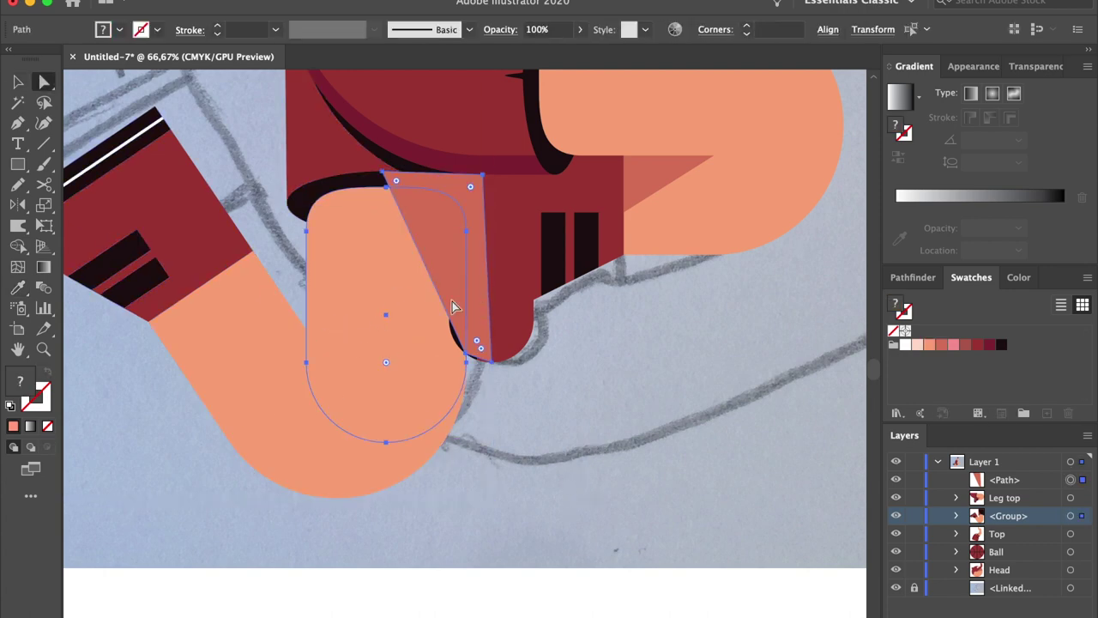
pyautogui.click(17, 246)
pyautogui.click(478, 193)
pyautogui.press('a')
pyautogui.press('super+shift+a')
pyautogui.click(468, 192)
pyautogui.press('Delete')
pyautogui.press('v')
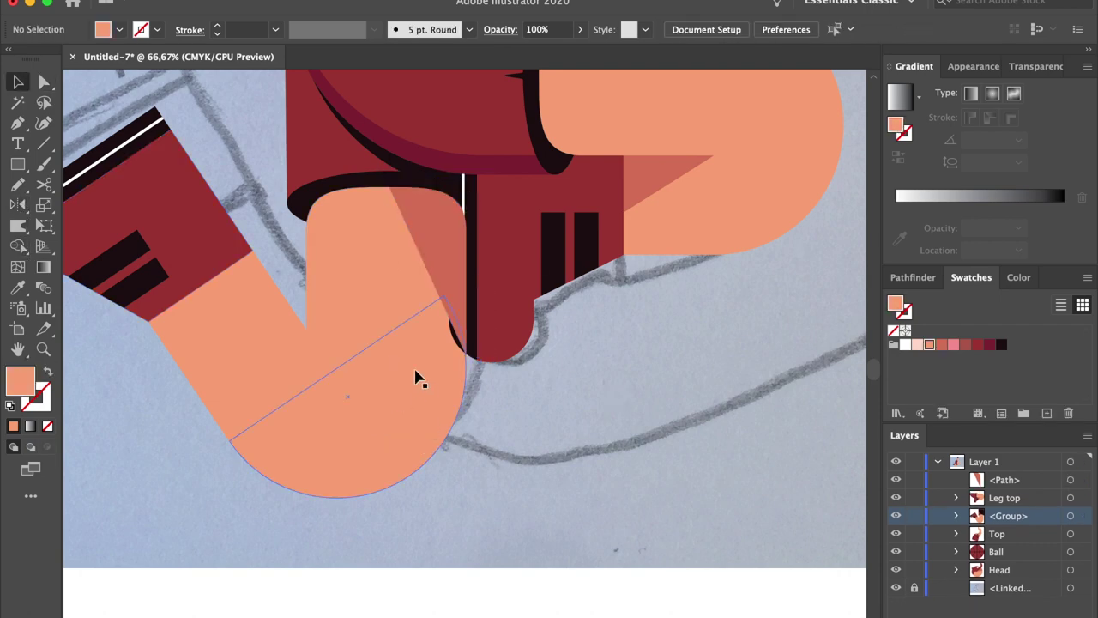
# Step: Send the thigh shadow backward so it sits behind the front leg group
pyautogui.click(447, 252)
pyautogui.press('super+bracketleft')
pyautogui.click(627, 481)
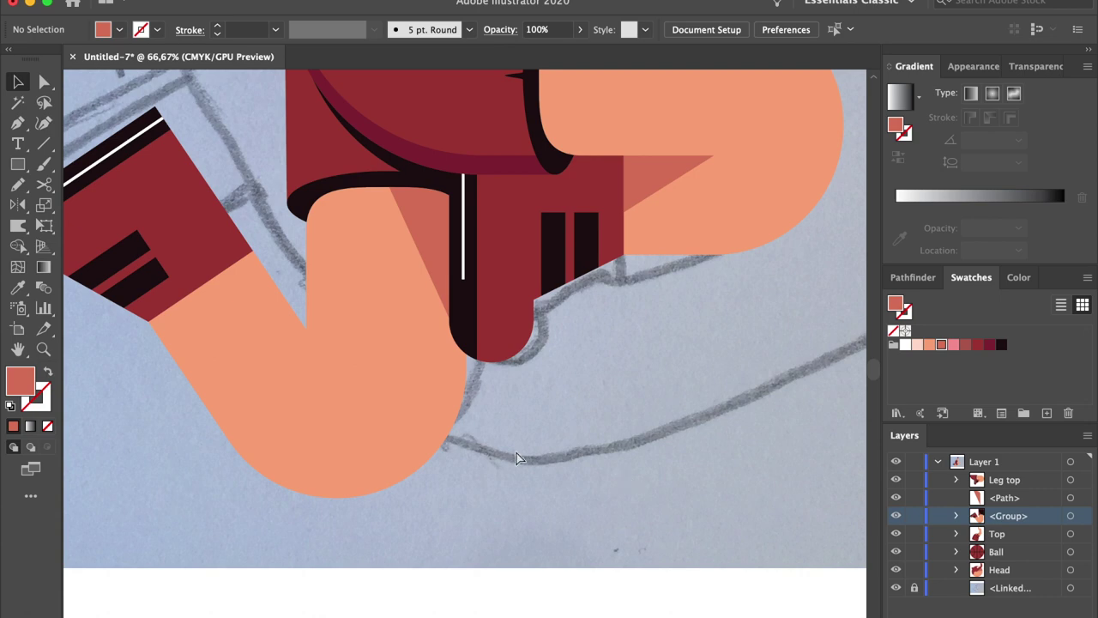
# Step: Group the thigh shadow with the back leg and rename the group Leg bottom
pyautogui.press('super+minus')
pyautogui.press('super+minus')
pyautogui.press('super+minus')
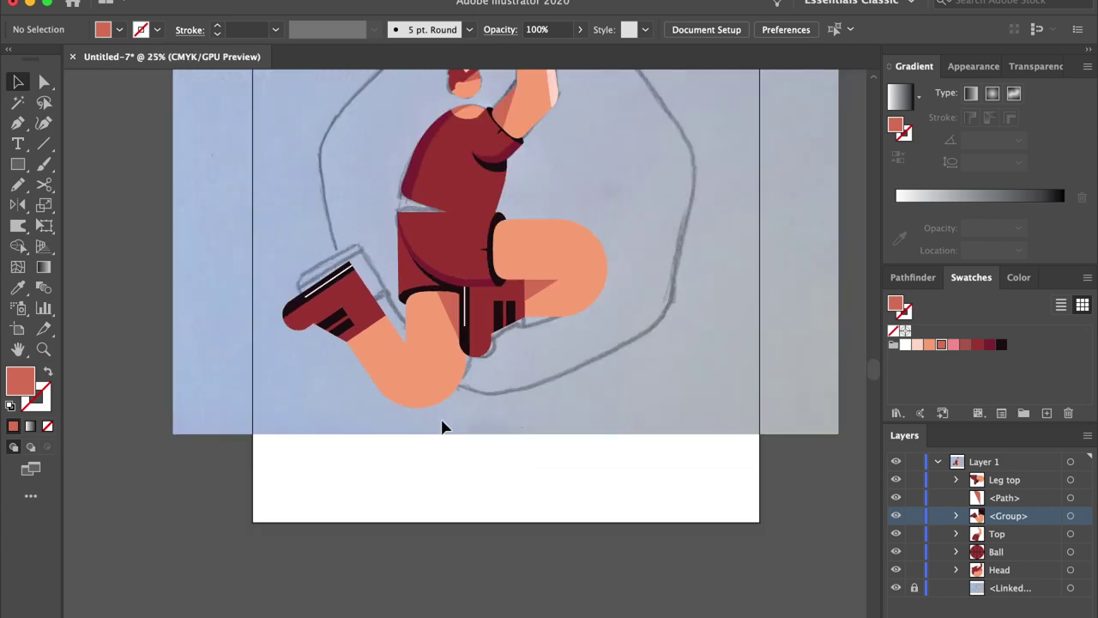
pyautogui.moveTo(371, 268); pyautogui.dragTo(373, 269)
pyautogui.keyDown('shift'); pyautogui.click(523, 277); pyautogui.keyUp('shift')
pyautogui.press('super+g')
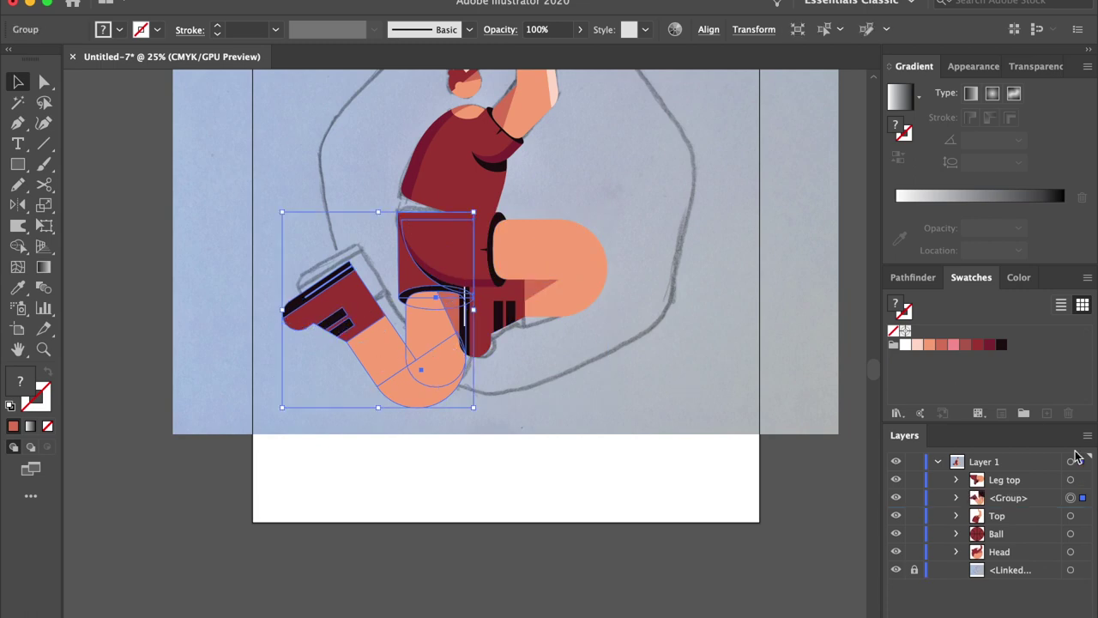
pyautogui.click(1021, 496)
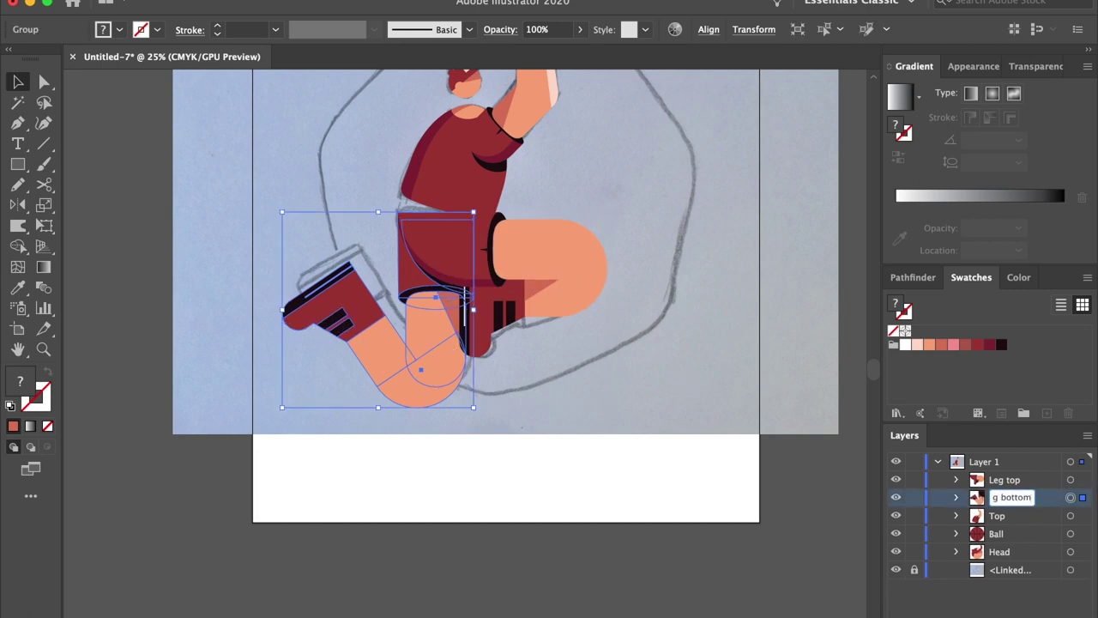
pyautogui.click(705, 448)
# Step: Draw a closed triangular shape with the Pen tool covering the gap between the jersey hem and the shorts' waistline
pyautogui.scroll(3, 569, 306)
pyautogui.hscroll(-1, 569, 307)
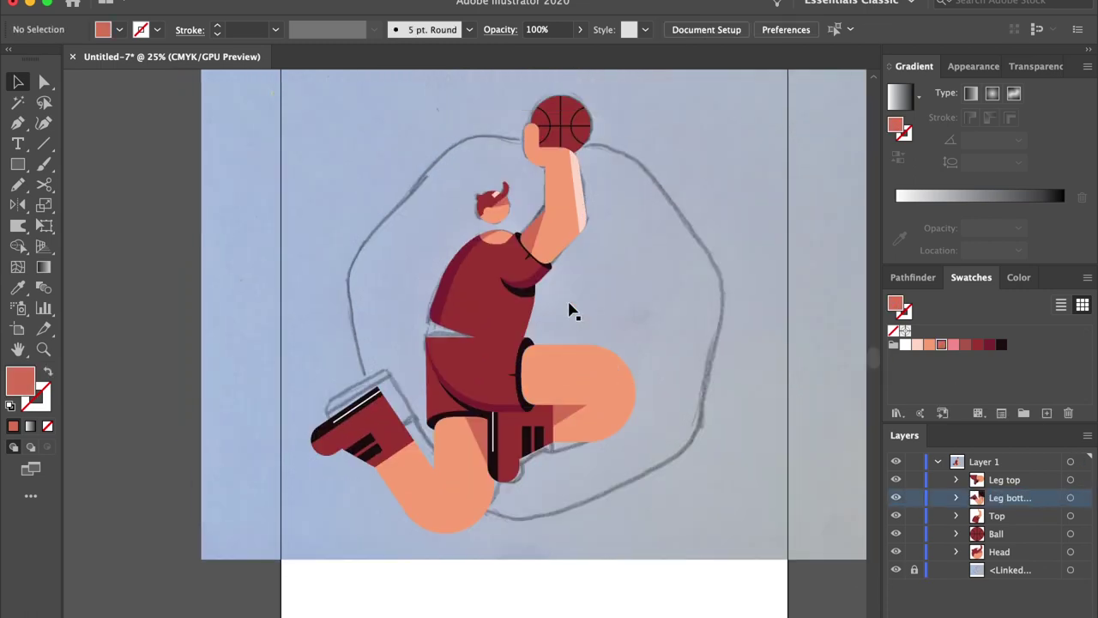
pyautogui.click(508, 315)
pyautogui.press('super+plus')
pyautogui.press('super+plus')
pyautogui.press('super+plus')
pyautogui.click(245, 314)
pyautogui.click(45, 145)
pyautogui.click(18, 122)
pyautogui.click(283, 425)
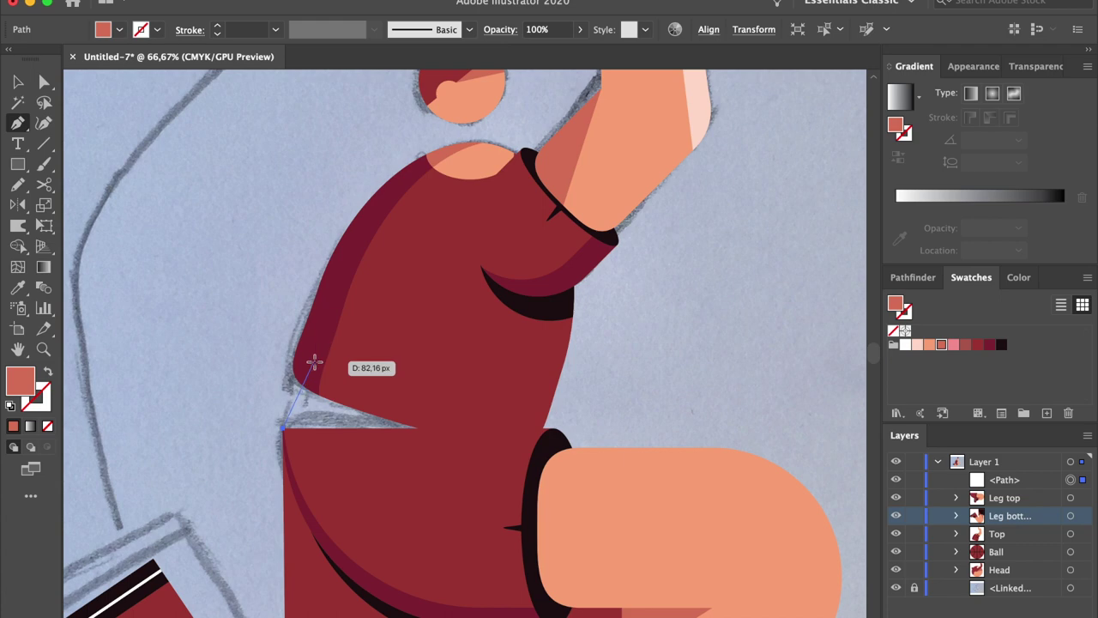
pyautogui.moveTo(336, 363); pyautogui.dragTo(423, 452)
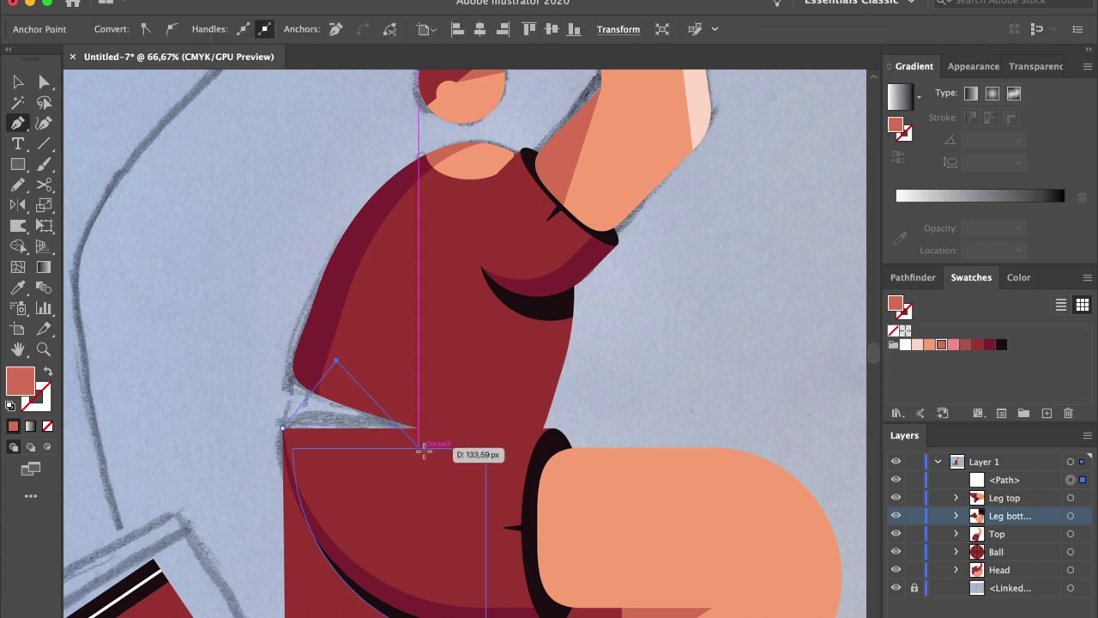
pyautogui.click(478, 444)
pyautogui.click(284, 426)
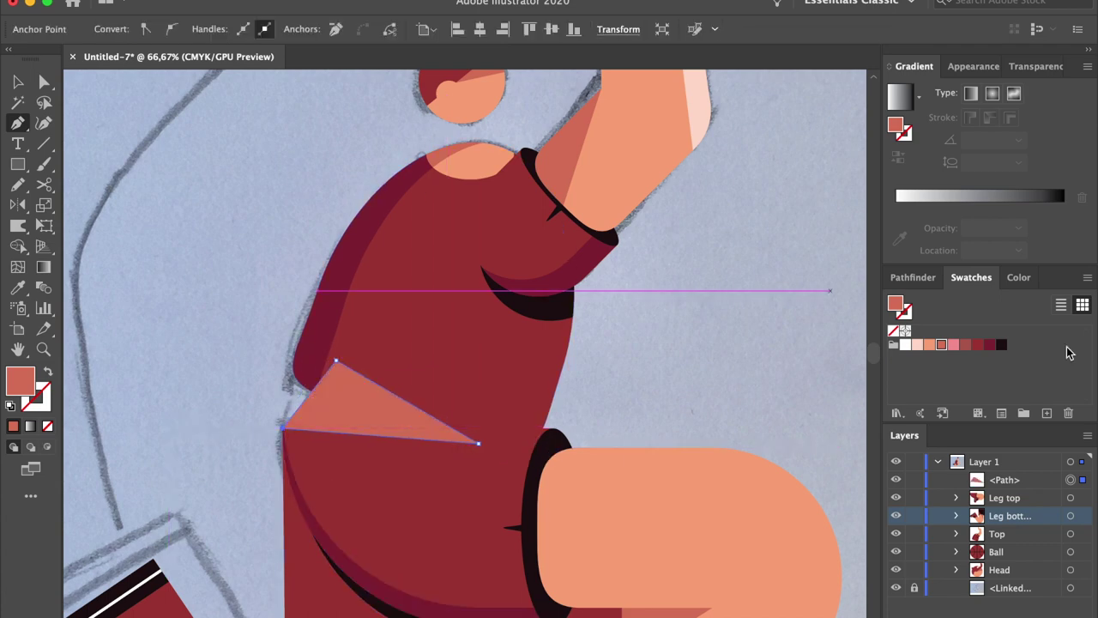
# Step: Fill the waist triangle with the light orange skin swatch and move it below the Top group in the stacking order
pyautogui.click(932, 347)
pyautogui.press('v')
pyautogui.moveTo(994, 525); pyautogui.dragTo(993, 546)
pyautogui.click(604, 374)
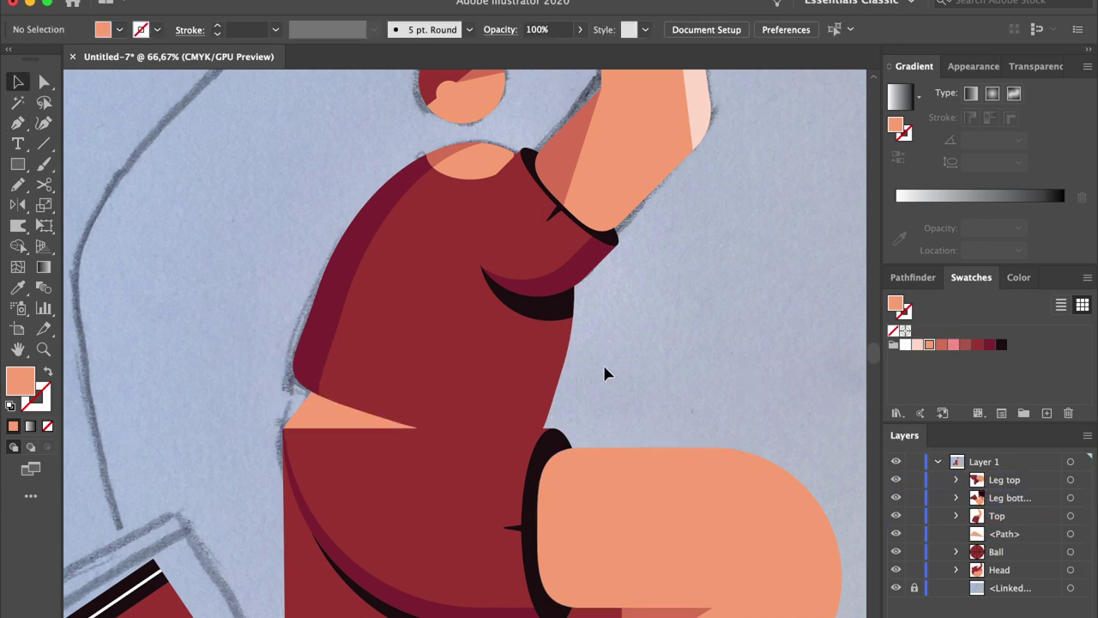
# Step: Move the waist triangle's upper anchor higher so it tucks beneath the jersey hem
pyautogui.press('a')
pyautogui.moveTo(311, 403); pyautogui.dragTo(318, 362)
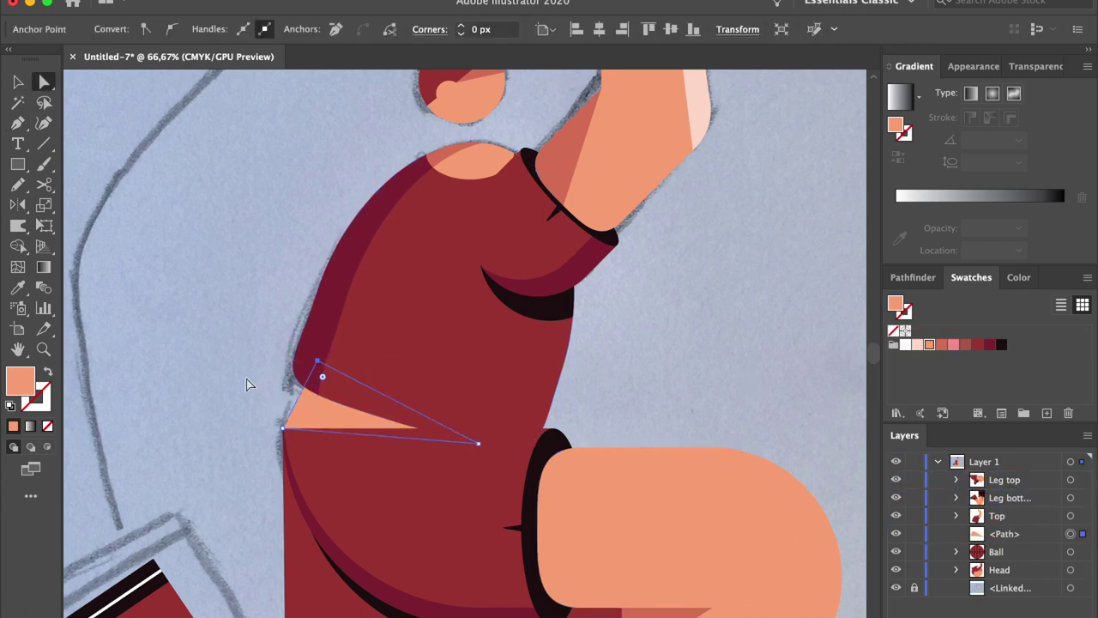
pyautogui.click(246, 384)
# Step: Draw a closed triangular shadow with the Pen tool under the jersey's back hem and fill it with the shorts cuff's black
pyautogui.press('p')
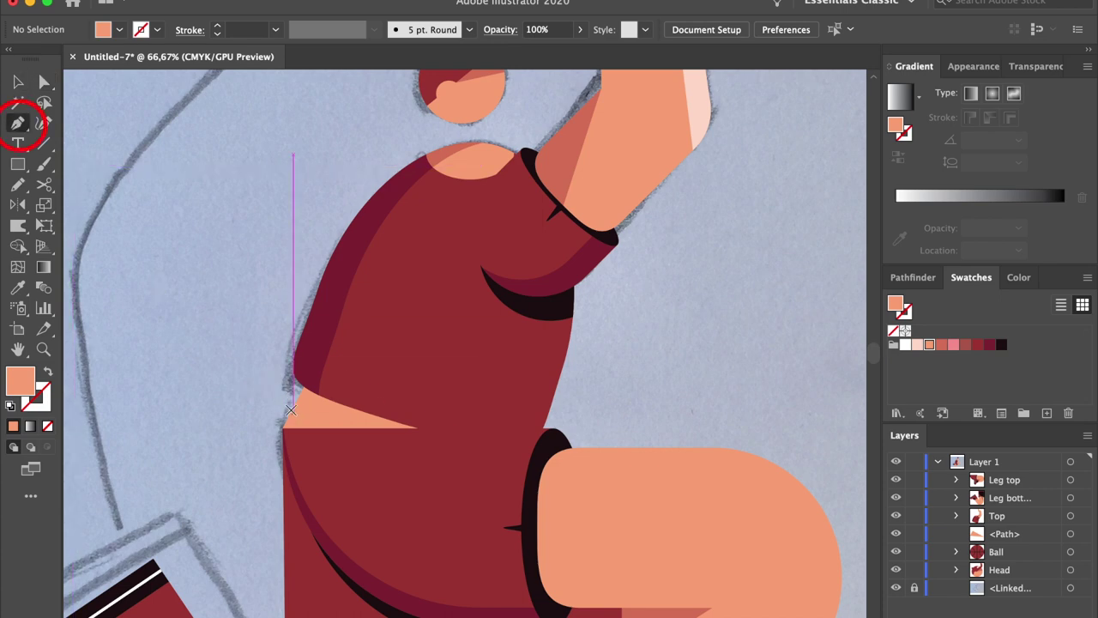
pyautogui.click(286, 406)
pyautogui.click(410, 416)
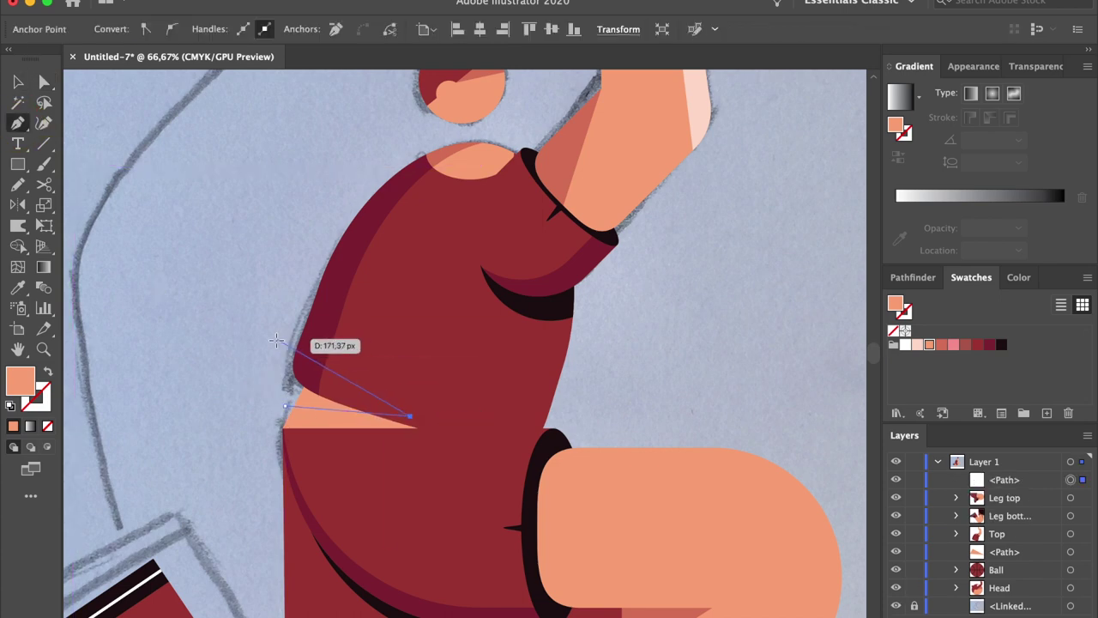
pyautogui.click(276, 341)
pyautogui.click(285, 406)
pyautogui.press('i')
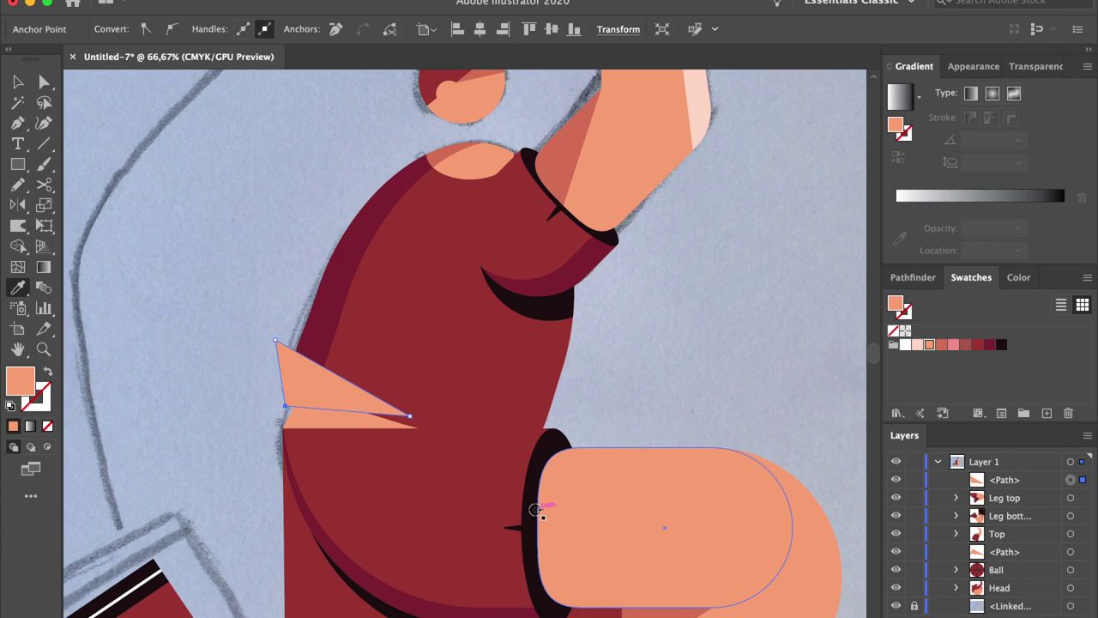
pyautogui.click(525, 515)
# Step: Split the black shadow along the skin triangle's edge with Shape Builder and delete the piece outside the waist
pyautogui.press('v')
pyautogui.keyDown('shift'); pyautogui.click(309, 427); pyautogui.keyUp('shift')
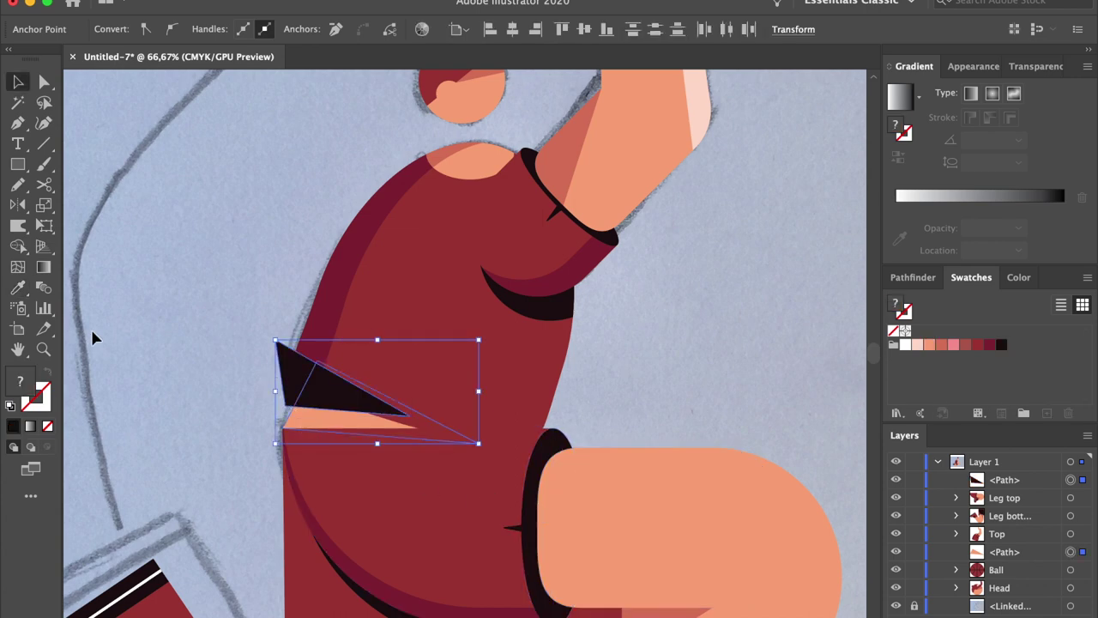
pyautogui.click(18, 246)
pyautogui.click(283, 376)
pyautogui.press('a')
pyautogui.click(277, 376)
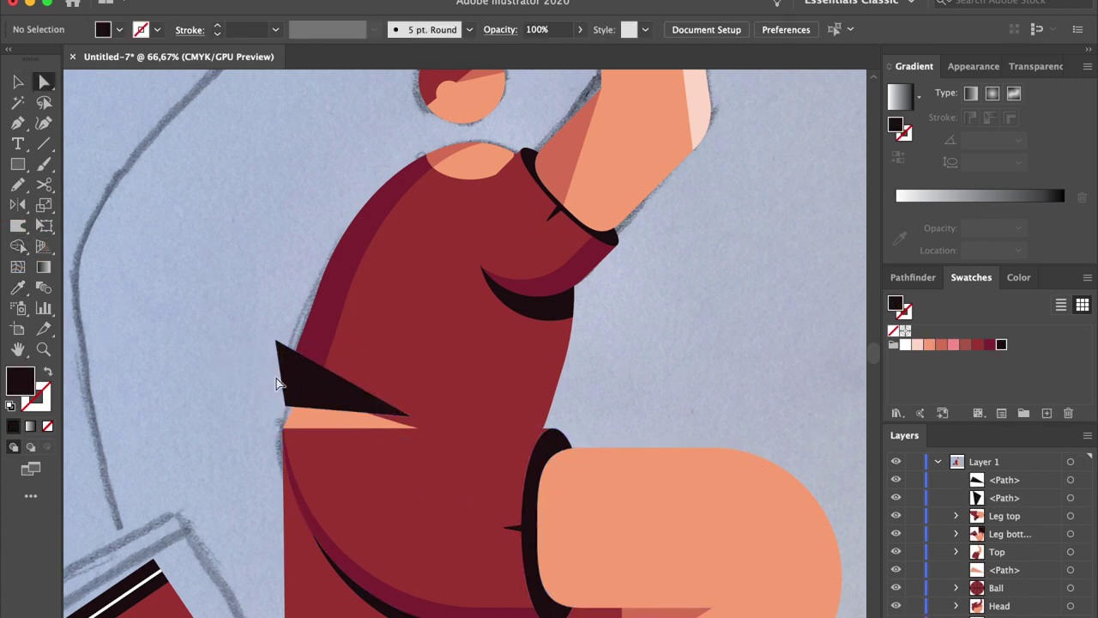
pyautogui.press('Delete')
# Step: Group the black shadow with the skin triangle and move the group below Top in the stacking order
pyautogui.moveTo(311, 420); pyautogui.dragTo(311, 420)
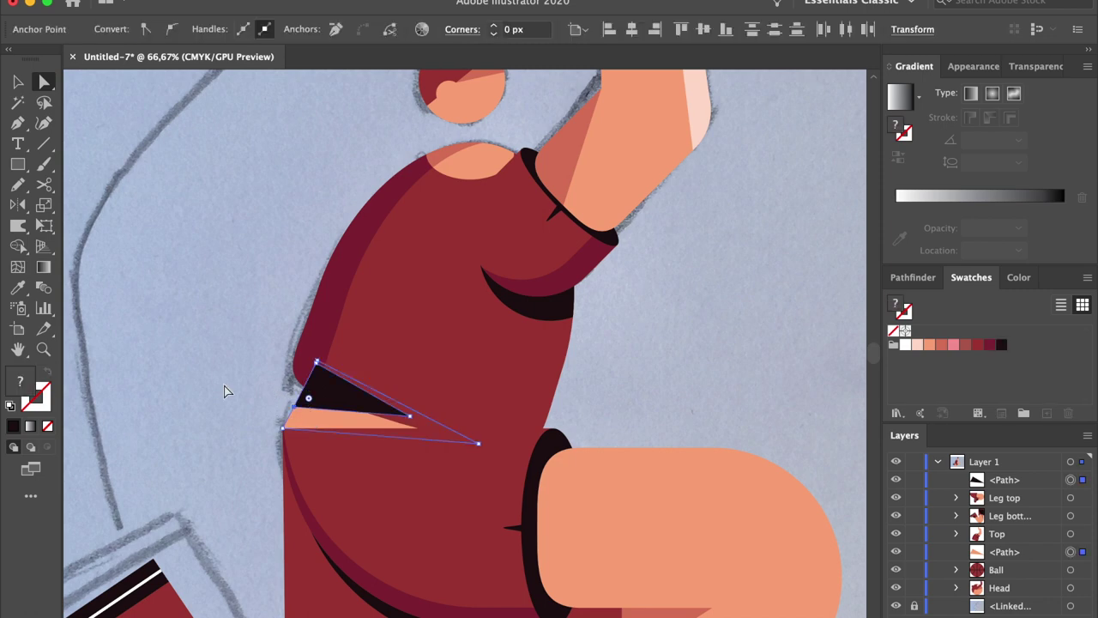
pyautogui.hotkey('ctrl', 'g')
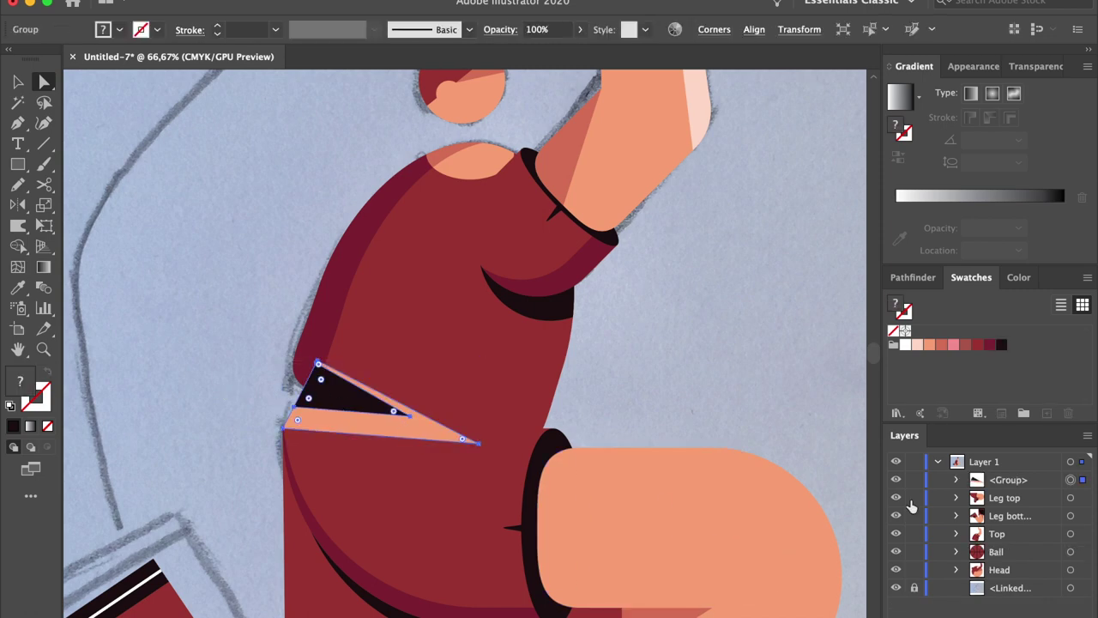
pyautogui.moveTo(1000, 486); pyautogui.dragTo(1006, 558)
pyautogui.click(724, 374)
# Step: Ungroup the Top group and the jersey body group inside it
pyautogui.press('v')
pyautogui.click(493, 257)
pyautogui.hotkey('ctrl', 'shift', 'g')
pyautogui.click(403, 369)
pyautogui.hotkey('ctrl', 'shift', 'g')
# Step: Group the jersey body shapes with the waist shapes and rename the group Body
pyautogui.moveTo(327, 148); pyautogui.dragTo(606, 345)
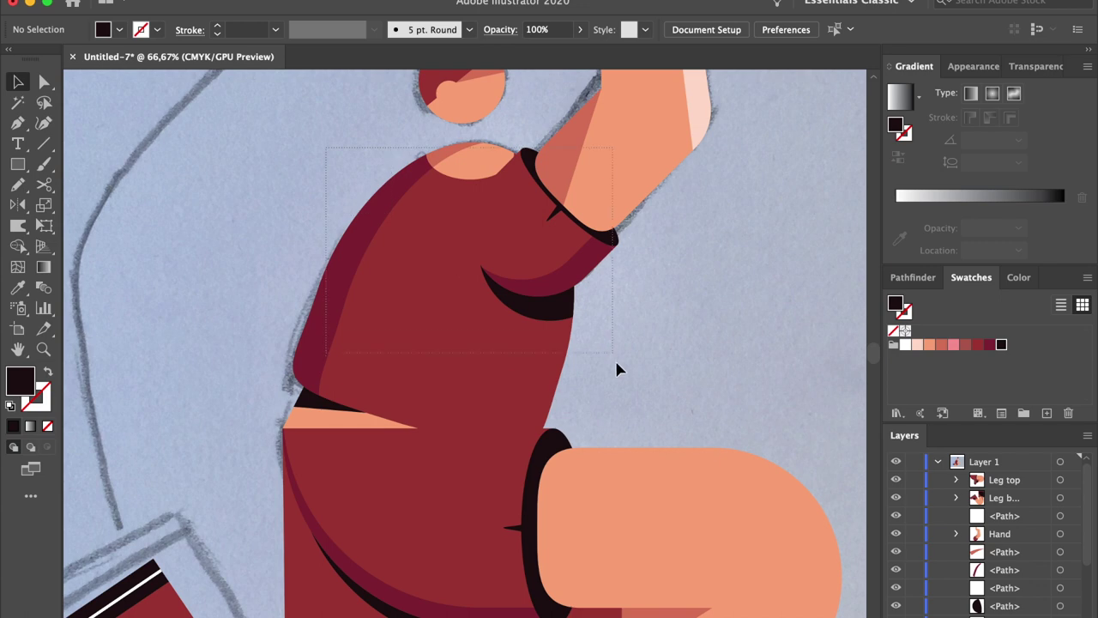
pyautogui.moveTo(632, 419); pyautogui.dragTo(632, 420)
pyautogui.hotkey('ctrl', 'g')
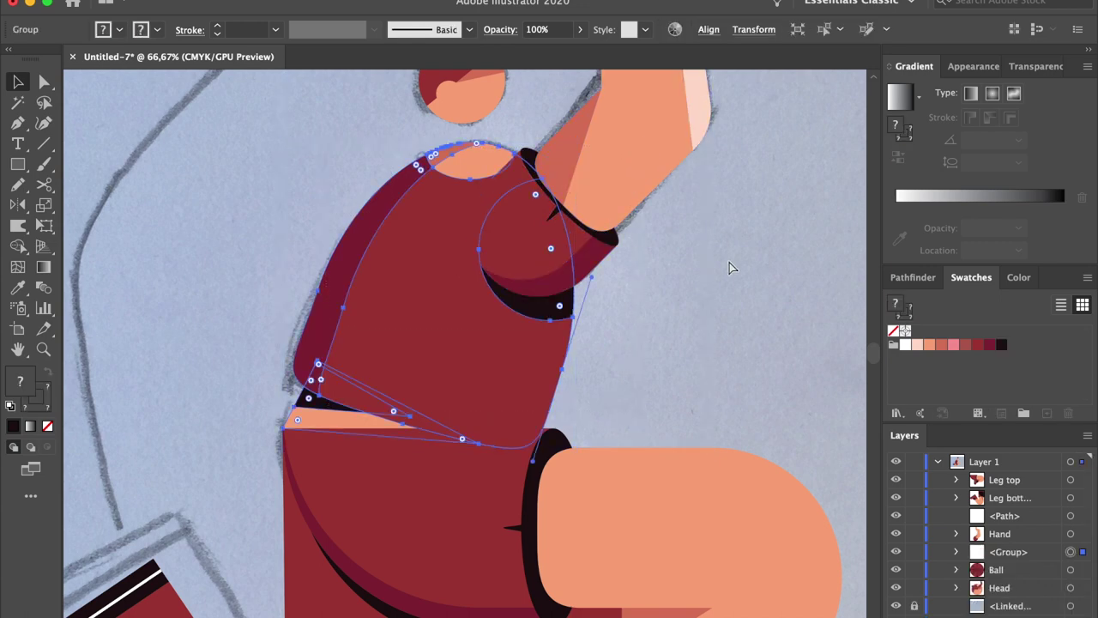
pyautogui.doubleClick(1002, 554)
pyautogui.write('Body')
pyautogui.press('Return')
# Step: Group Body with the Hand group and the loose sleeve path, and rename the new group Top
pyautogui.click(825, 368)
pyautogui.moveTo(747, 386); pyautogui.dragTo(268, 141)
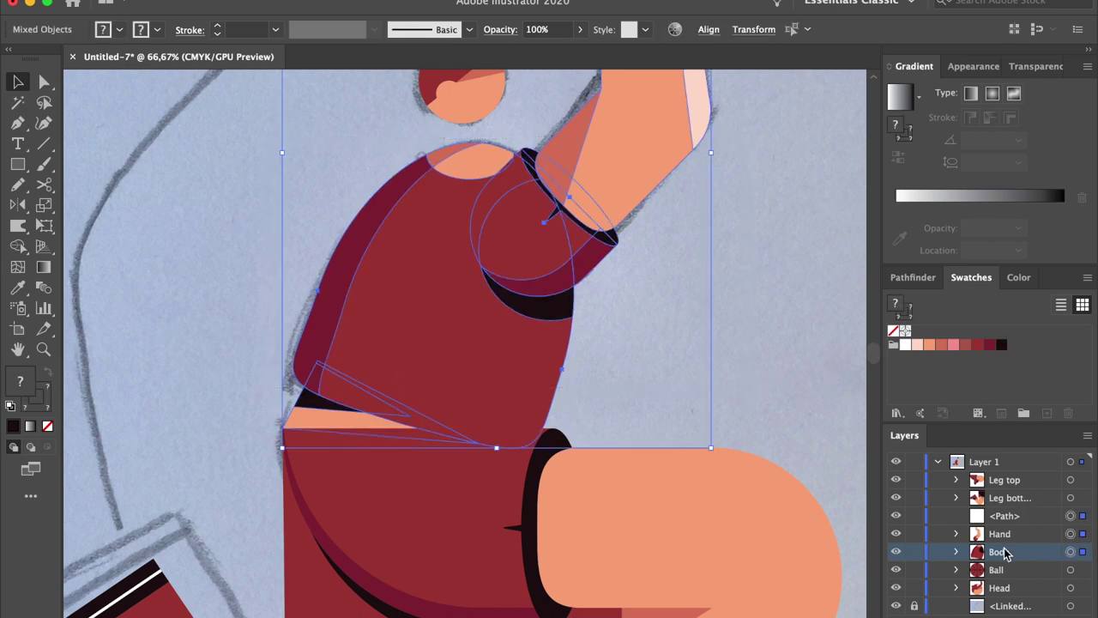
pyautogui.press('super+g')
pyautogui.doubleClick(1014, 516)
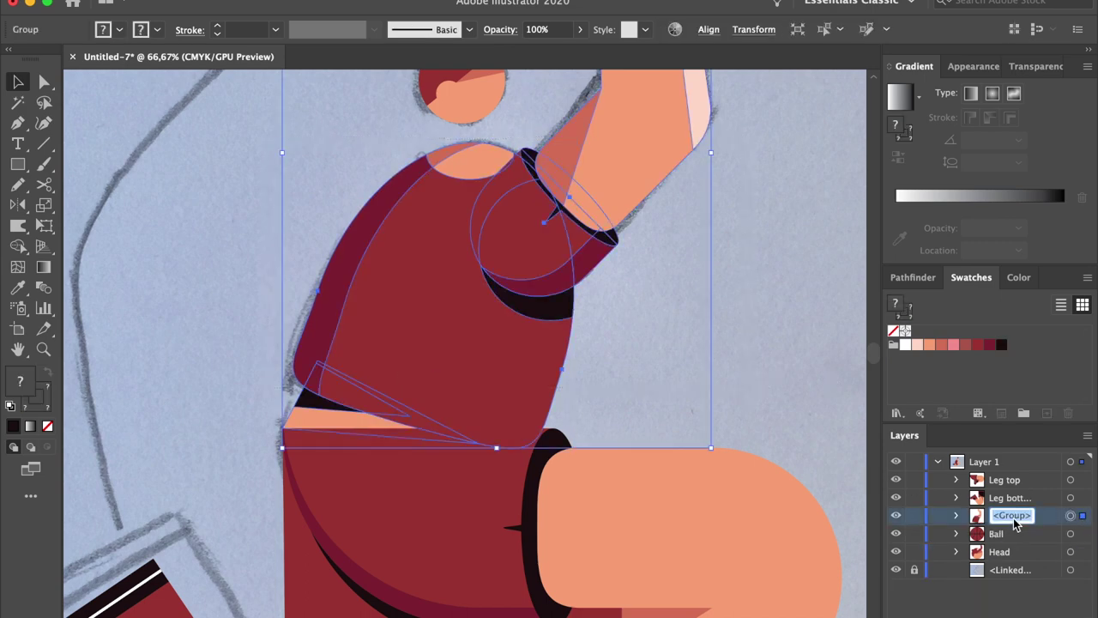
pyautogui.press('Return')
pyautogui.click(816, 418)
# Step: Ungroup the Leg top group so the shorts and front leg shapes can be edited separately
pyautogui.press('super+minus')
pyautogui.press('super+minus')
pyautogui.press('super+minus')
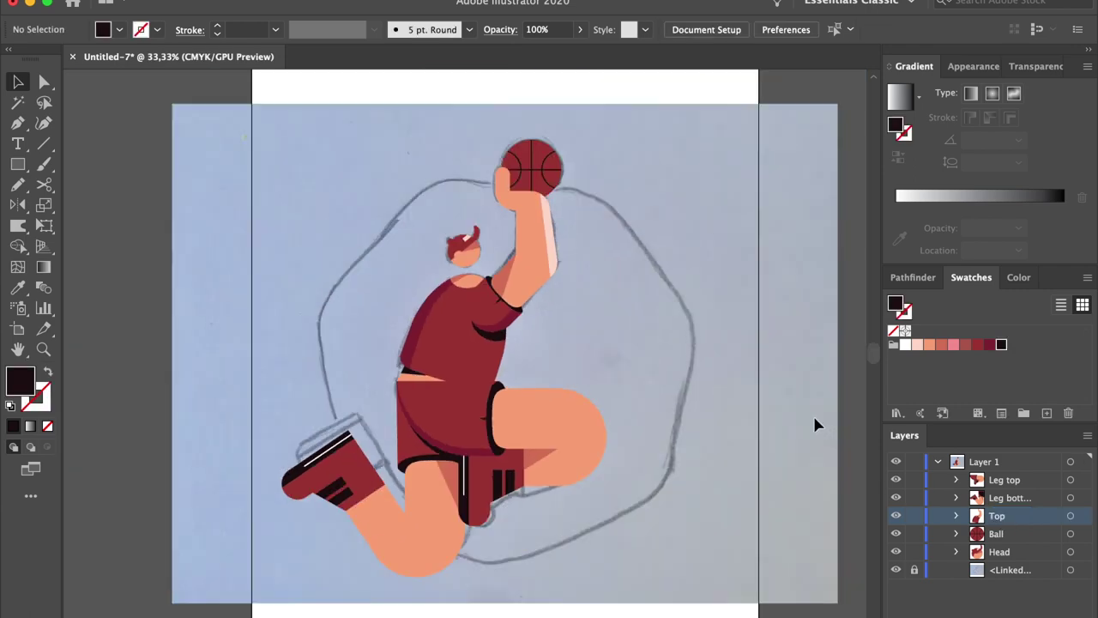
pyautogui.press('super+plus')
pyautogui.press('super+plus')
pyautogui.press('super+plus')
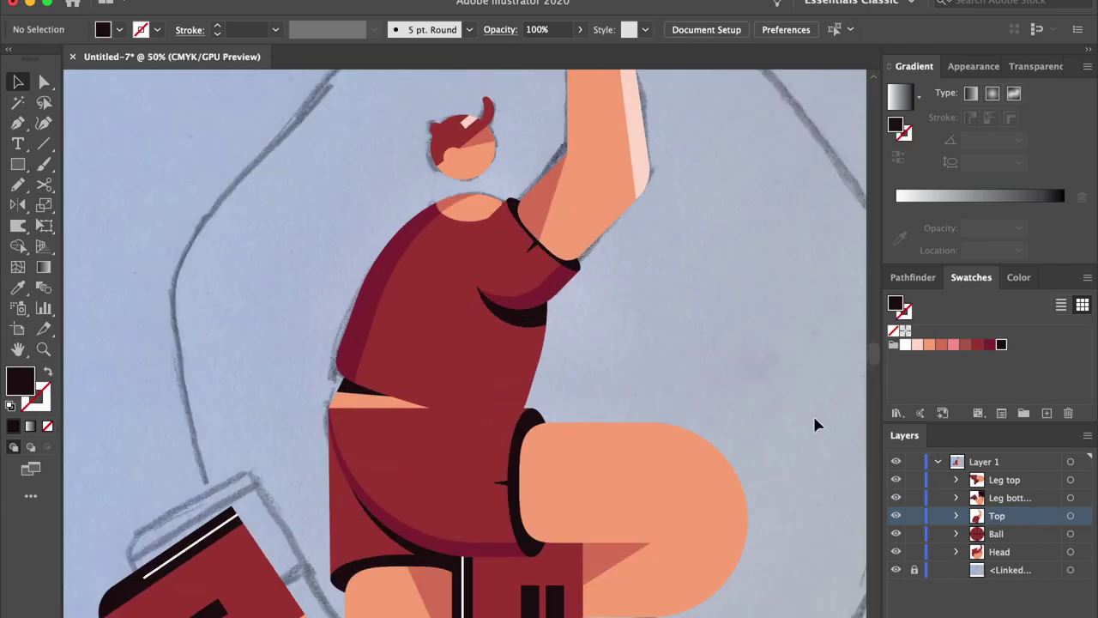
pyautogui.click(521, 483)
pyautogui.scroll(-3, 524, 489)
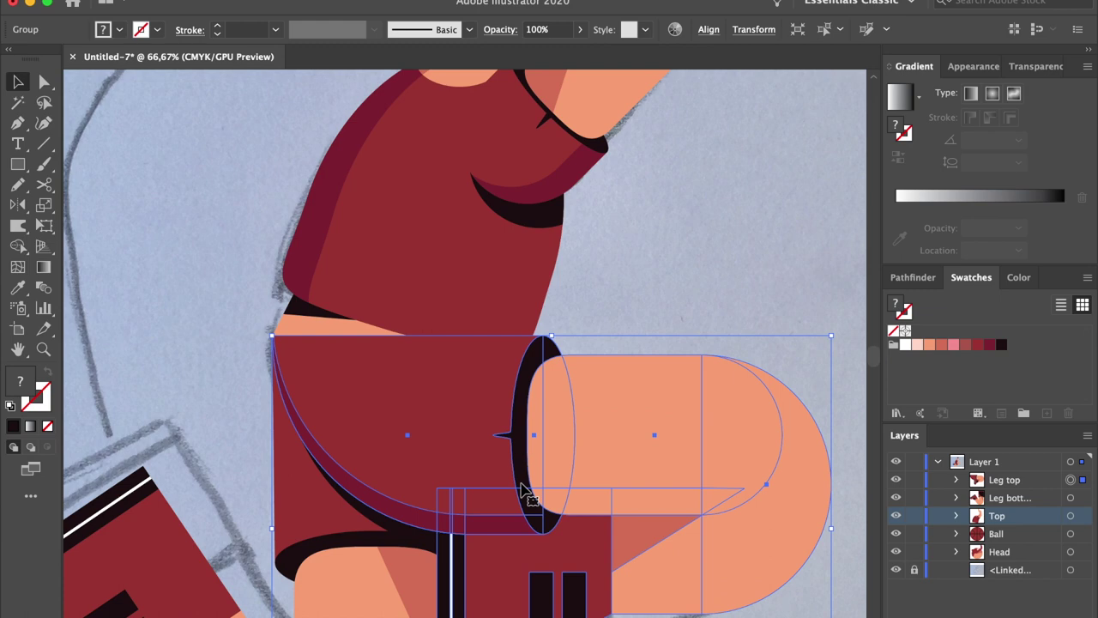
pyautogui.click(728, 326)
# Step: Add an anchor midway along the shorts' waistline, raise it above the edge and convert it to a smooth point
pyautogui.click(485, 355)
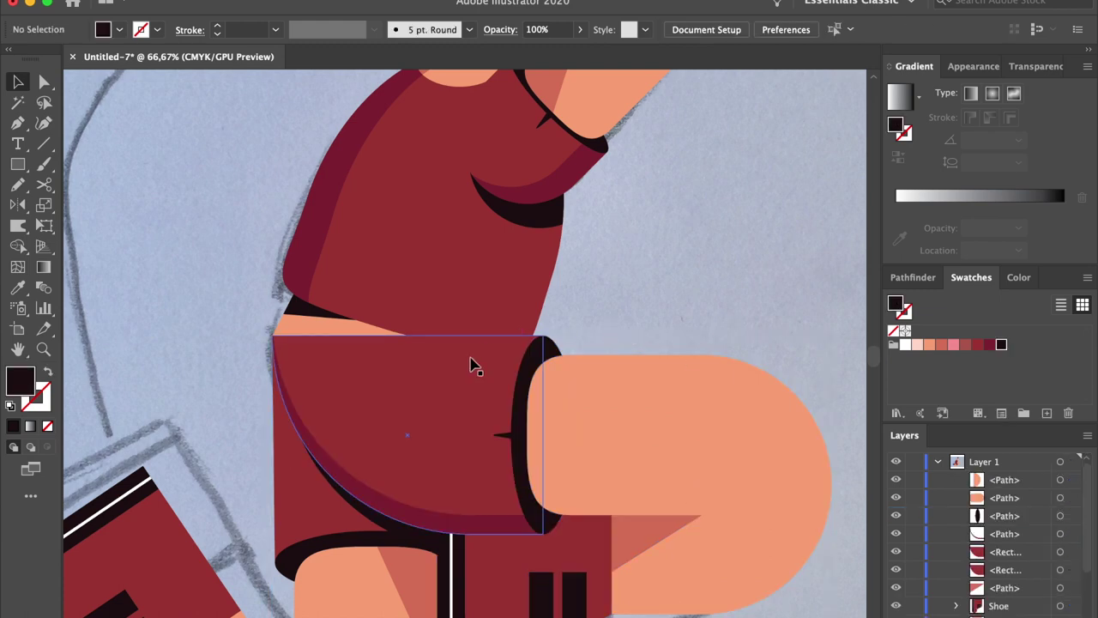
pyautogui.click(17, 125)
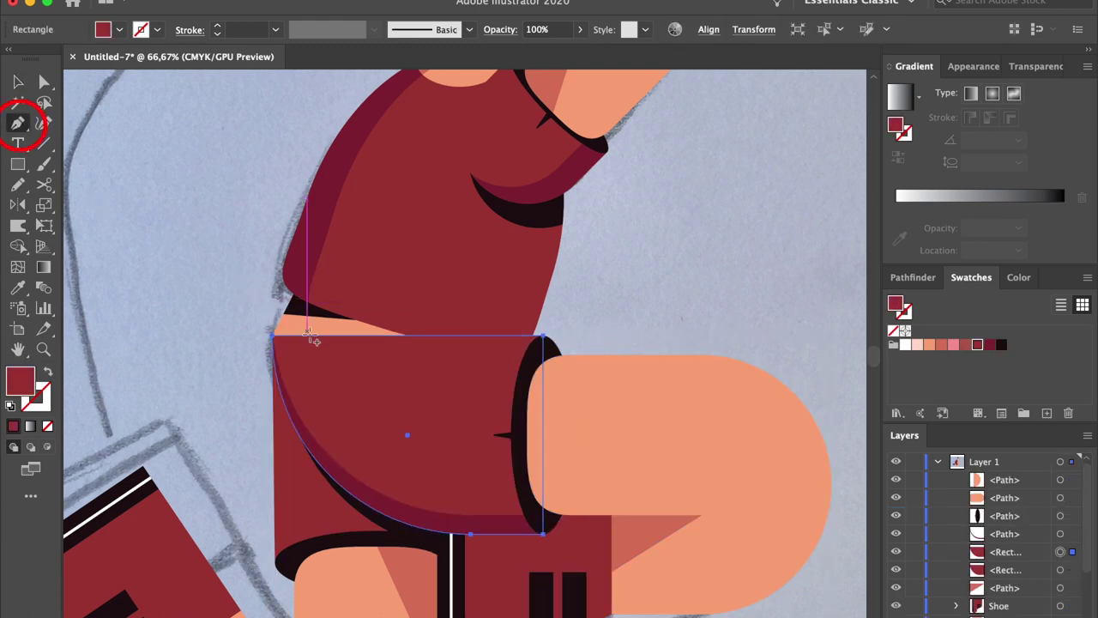
pyautogui.click(432, 334)
pyautogui.press('a')
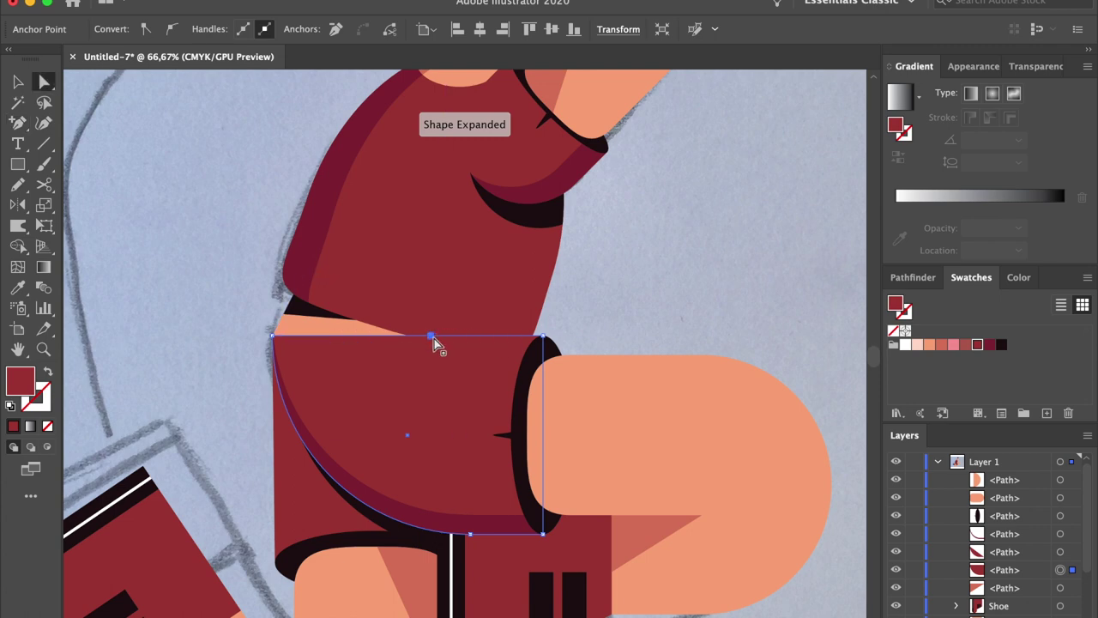
pyautogui.press('super+=')
pyautogui.press('super+=')
pyautogui.press('super+=')
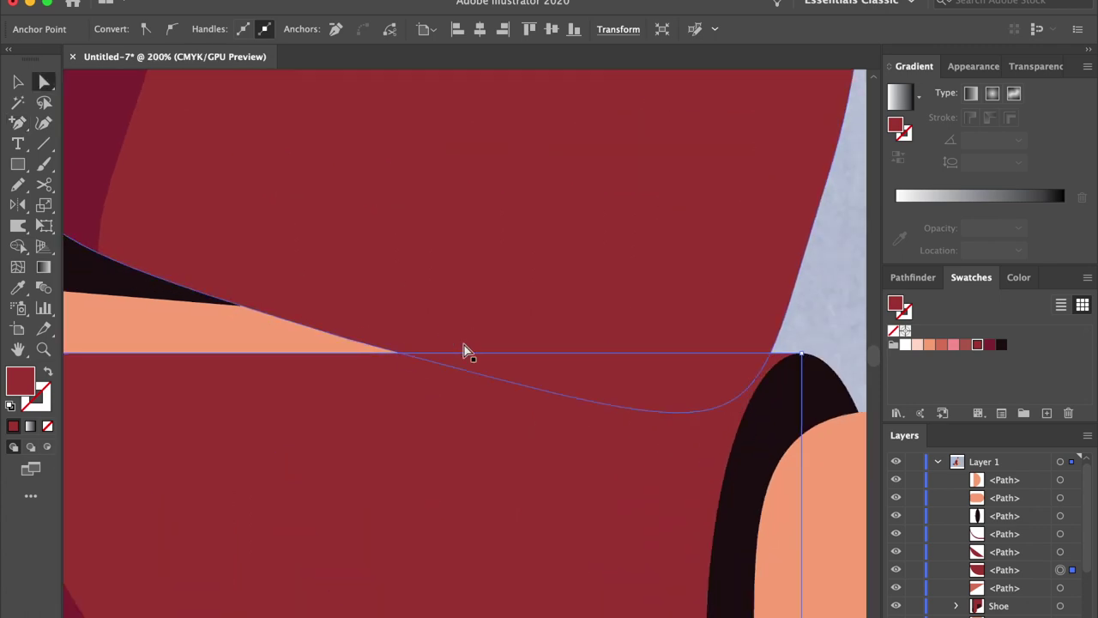
pyautogui.moveTo(466, 354); pyautogui.dragTo(412, 313)
pyautogui.click(172, 30)
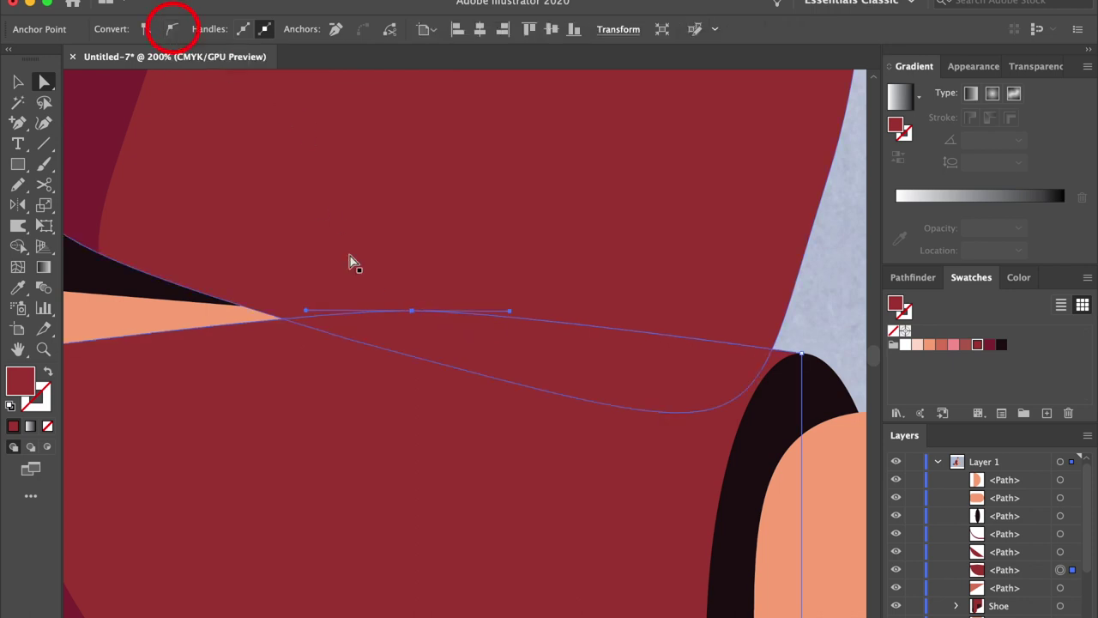
# Step: Extend both handles of the raised waistline anchor to broaden the curve across the top of the shorts
pyautogui.press('super+minus')
pyautogui.press('super+minus')
pyautogui.moveTo(411, 361); pyautogui.dragTo(396, 355)
pyautogui.moveTo(514, 360); pyautogui.dragTo(545, 360)
pyautogui.press('super+shift+a')
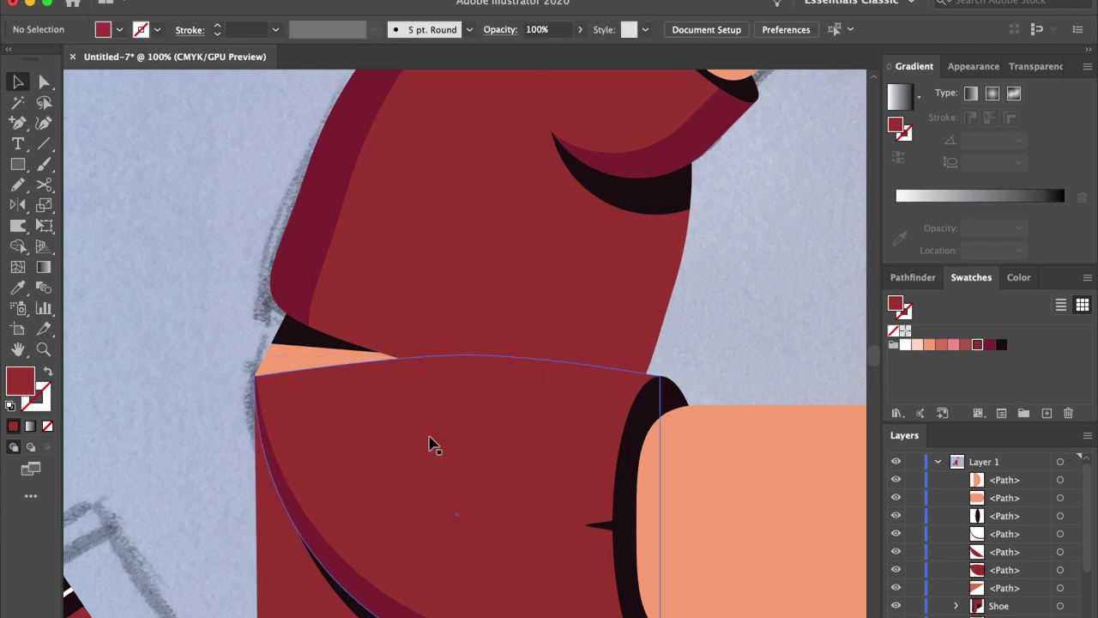
# Step: Copy the front shorts shape and paste two duplicates in front in the same place
pyautogui.click(513, 496)
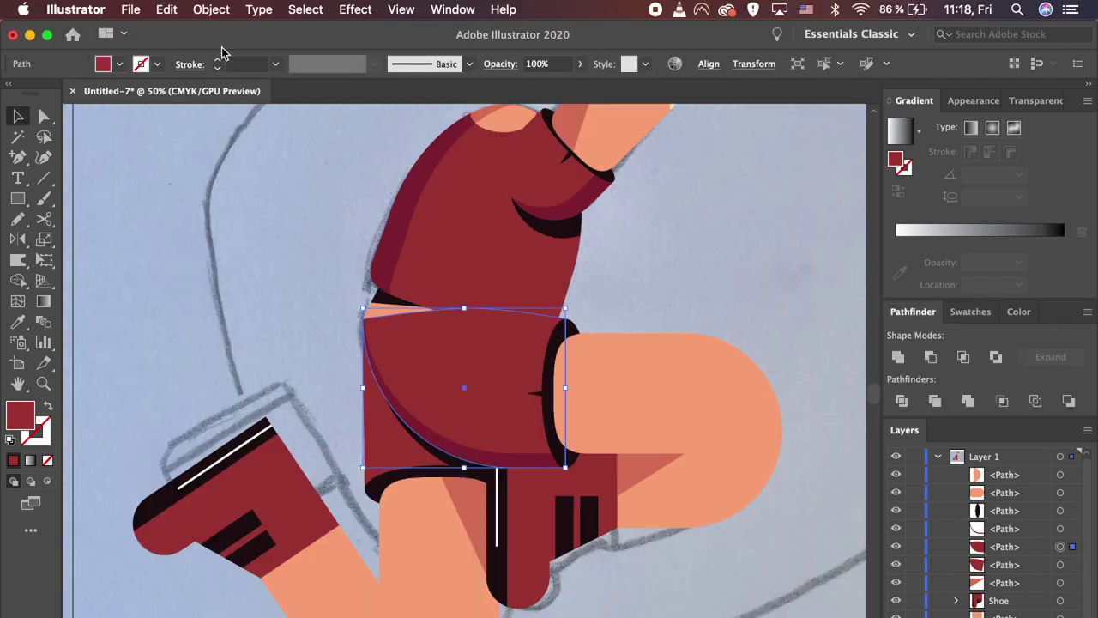
pyautogui.click(167, 9)
pyautogui.click(192, 89)
pyautogui.click(167, 10)
pyautogui.click(204, 122)
pyautogui.click(166, 10)
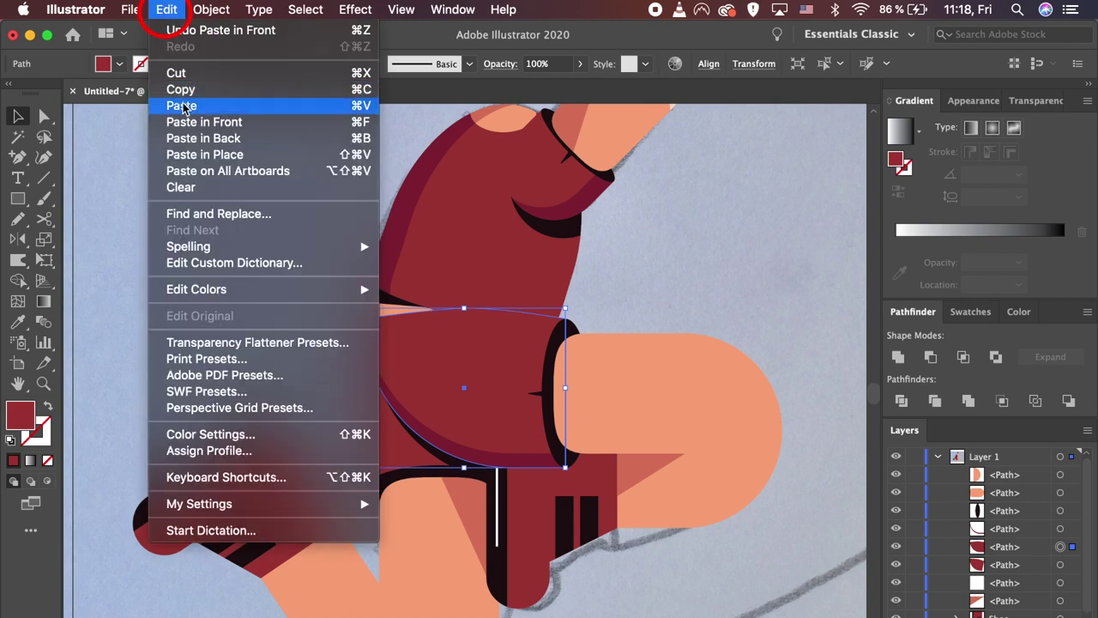
pyautogui.click(182, 89)
pyautogui.click(166, 9)
pyautogui.click(197, 122)
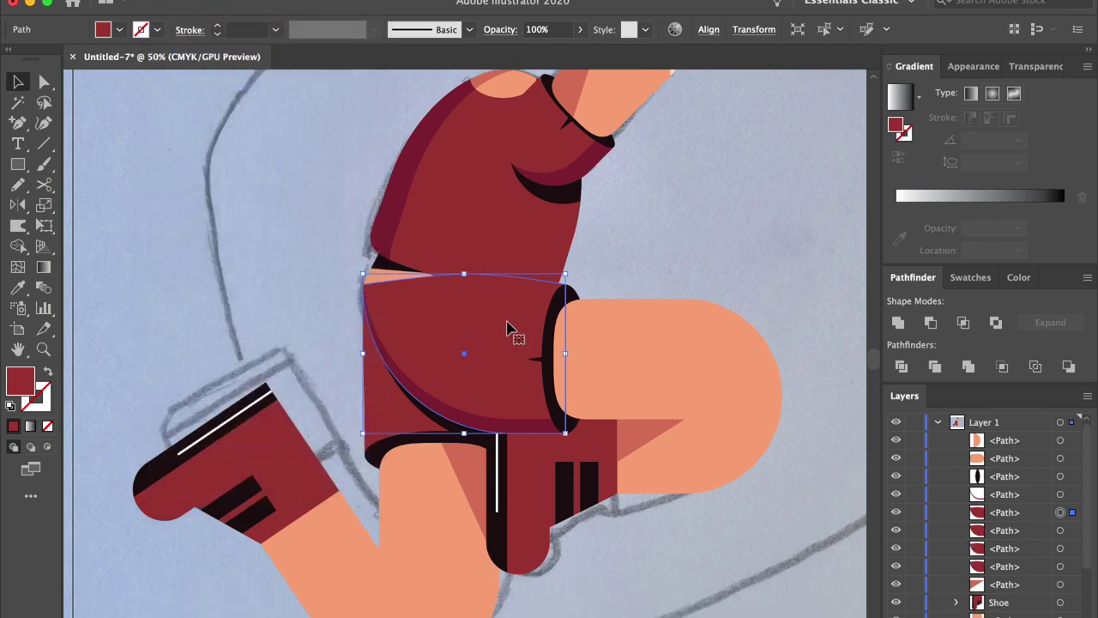
# Step: Shift, rotate and enlarge the top shorts copy downward, then subtract it from the other copy with Minus Front
pyautogui.moveTo(507, 332); pyautogui.dragTo(520, 359)
pyautogui.moveTo(571, 282); pyautogui.dragTo(577, 297)
pyautogui.moveTo(354, 428); pyautogui.dragTo(322, 439)
pyautogui.keyDown('shift'); pyautogui.click(539, 294); pyautogui.keyUp('shift')
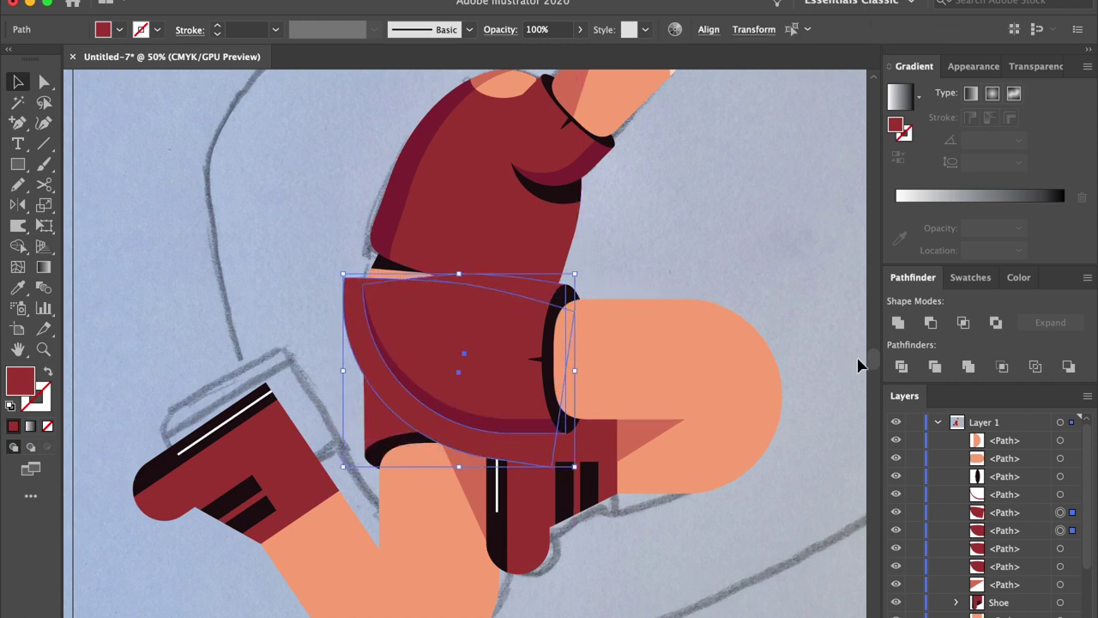
pyautogui.click(931, 322)
# Step: Fill the remaining highlight strip along the waistline with the muted light red swatch
pyautogui.click(972, 278)
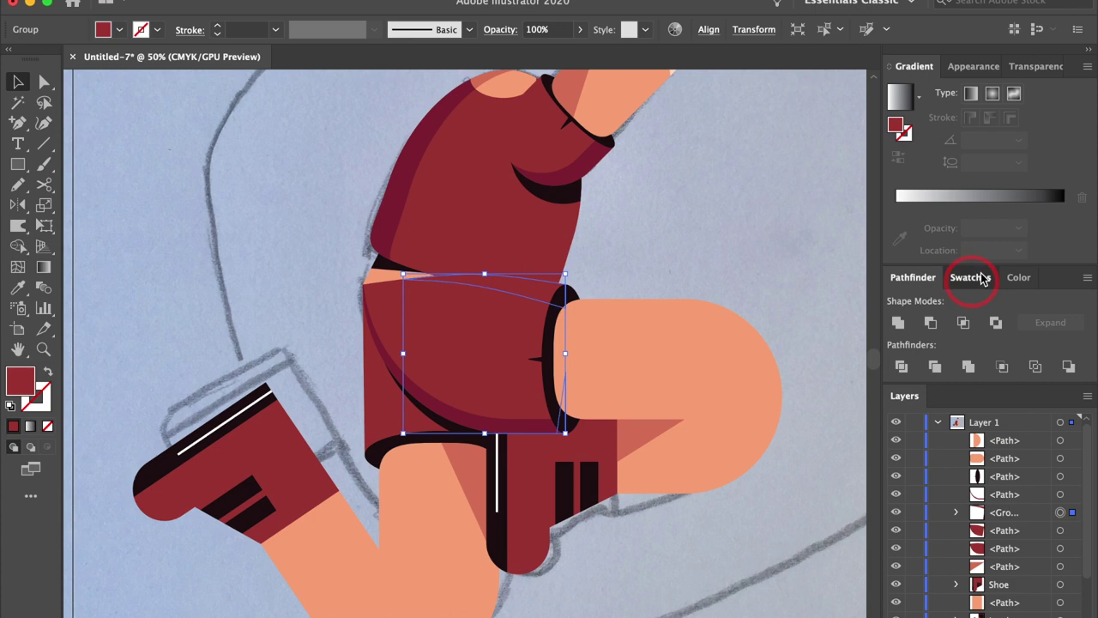
pyautogui.click(966, 348)
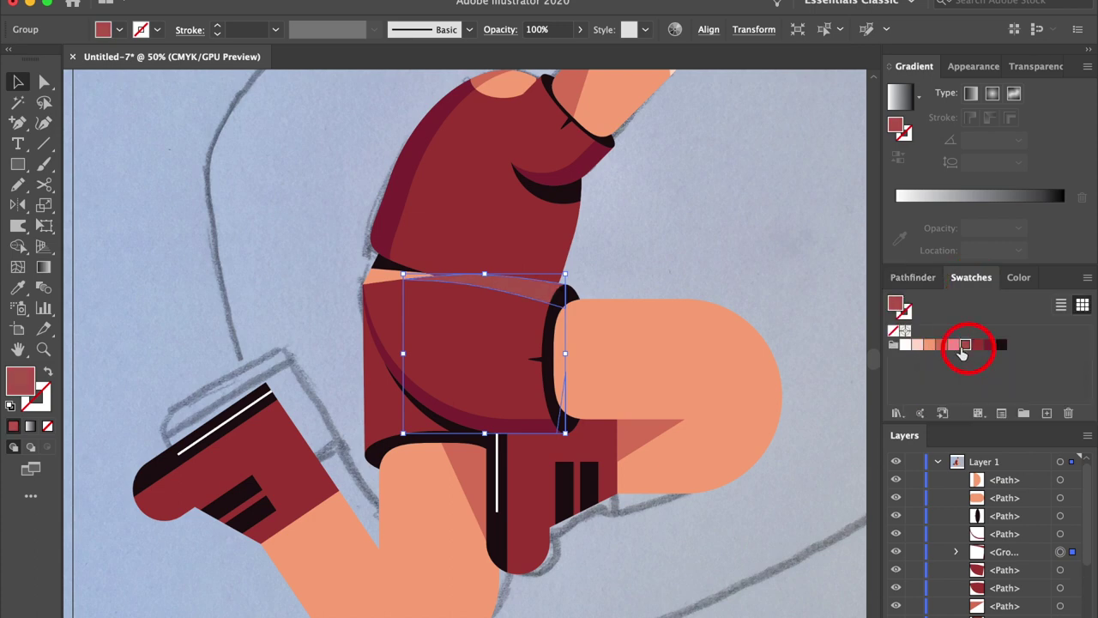
pyautogui.click(742, 222)
# Step: Raise the inner upper corner of the shorts' dark purple shadow slightly above the waistline at the back
pyautogui.press('super+equal')
pyautogui.press('a')
pyautogui.click(329, 262)
pyautogui.press('super+equal')
pyautogui.press('super+equal')
pyautogui.press('super+equal')
pyautogui.press('super+equal')
pyautogui.press('super+equal')
pyautogui.press('super+equal')
pyautogui.press('super+equal')
pyautogui.press('super+equal')
pyautogui.press('super+equal')
pyautogui.press('super+equal')
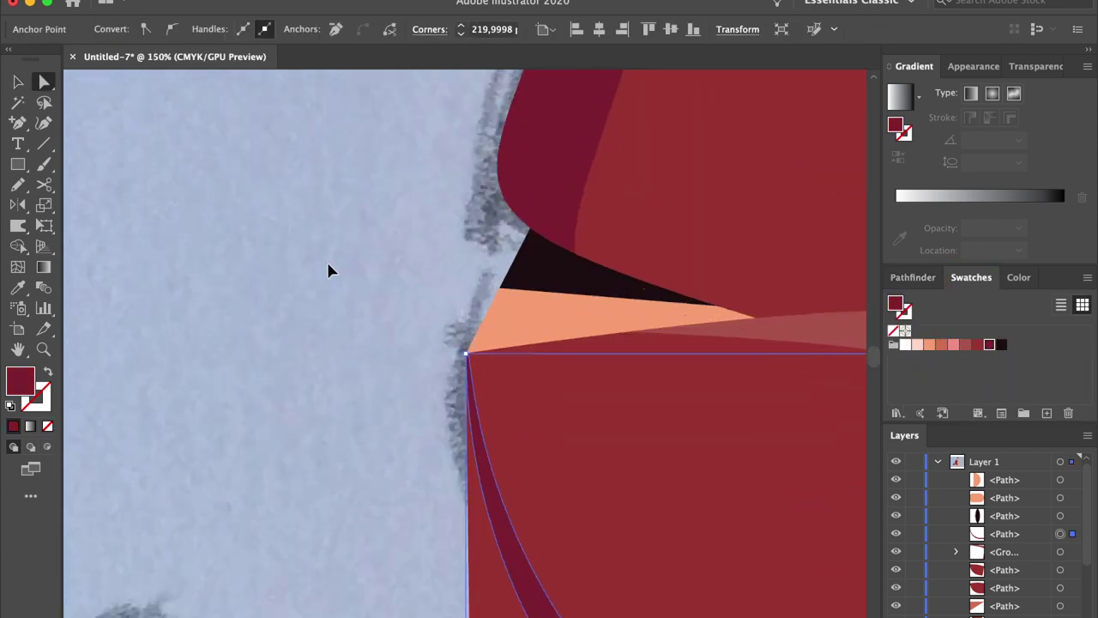
pyautogui.click(517, 373)
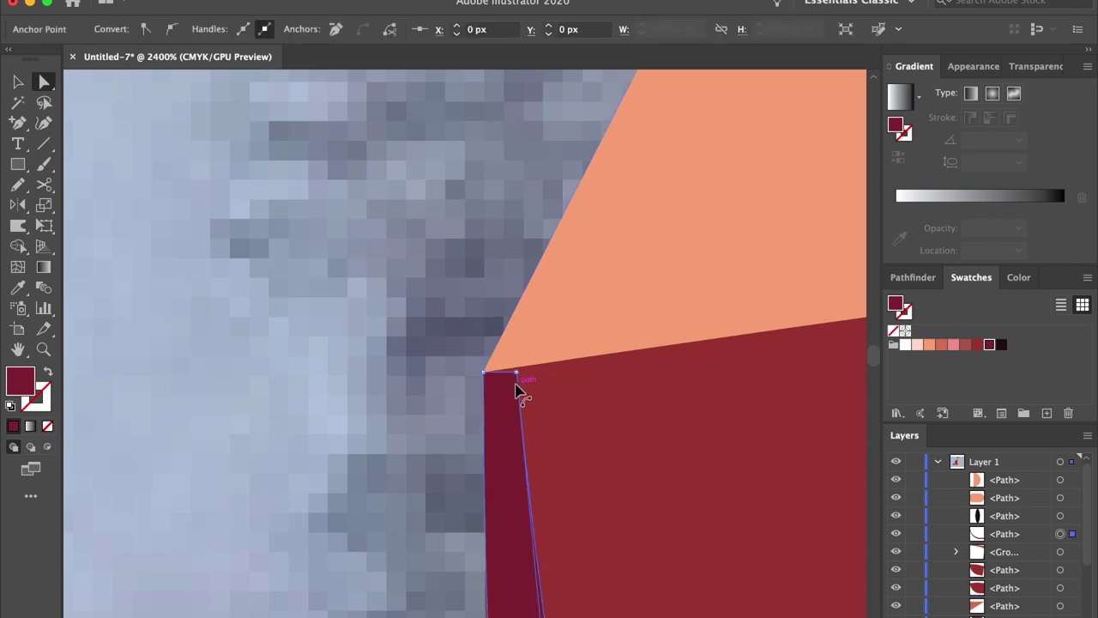
pyautogui.moveTo(519, 371); pyautogui.dragTo(520, 359)
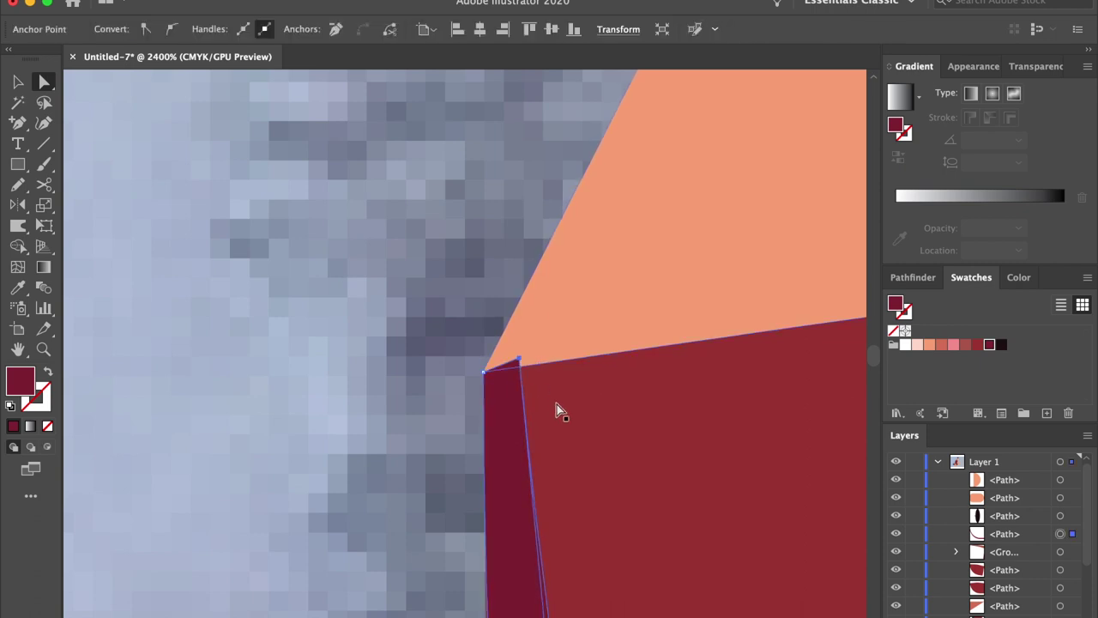
# Step: Split the purple shadow along the shorts' waistline with Shape Builder and delete the sliver overlapping the skin
pyautogui.click(15, 250)
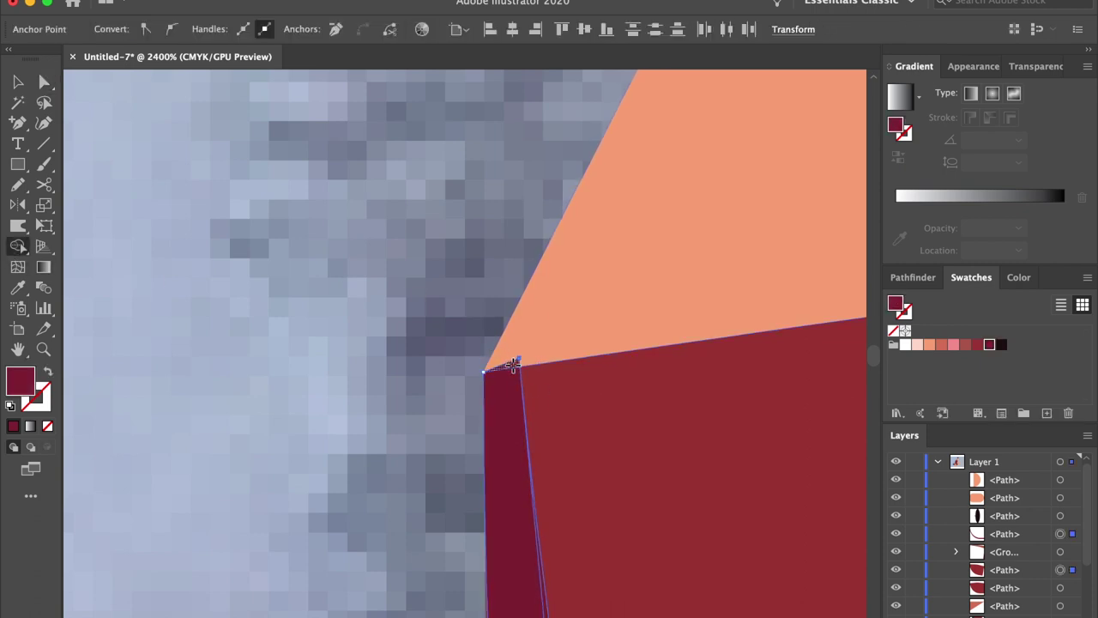
pyautogui.click(514, 365)
pyautogui.press('a')
pyautogui.click(404, 365)
pyautogui.click(515, 362)
pyautogui.press('Delete')
# Step: Duplicate the front leg's skin group in place and unite the copy into a single path
pyautogui.press('super+minus')
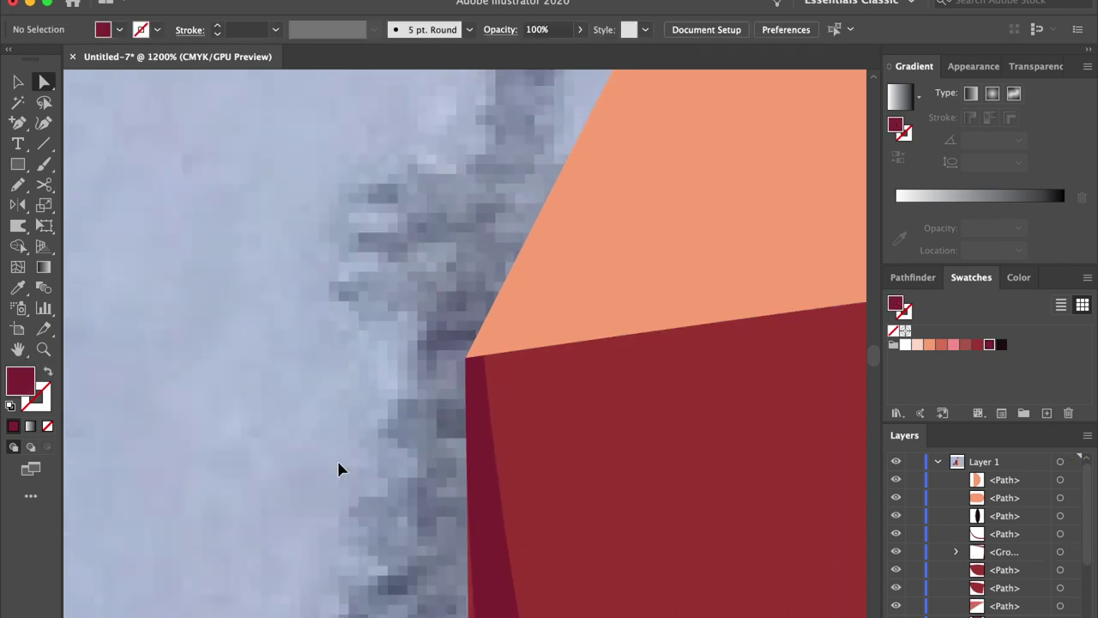
pyautogui.hotkey('ctrl', '-')
pyautogui.hotkey('ctrl', '-')
pyautogui.hotkey('ctrl', '-')
pyautogui.hotkey('ctrl', '-')
pyautogui.hotkey('ctrl', '-')
pyautogui.hotkey('ctrl', '-')
pyautogui.hotkey('ctrl', '-')
pyautogui.hotkey('ctrl', '-')
pyautogui.hotkey('ctrl', '-')
pyautogui.hotkey('ctrl', '-')
pyautogui.hotkey('ctrl', '-')
pyautogui.hotkey('ctrl', '-')
pyautogui.hotkey('ctrl', '-')
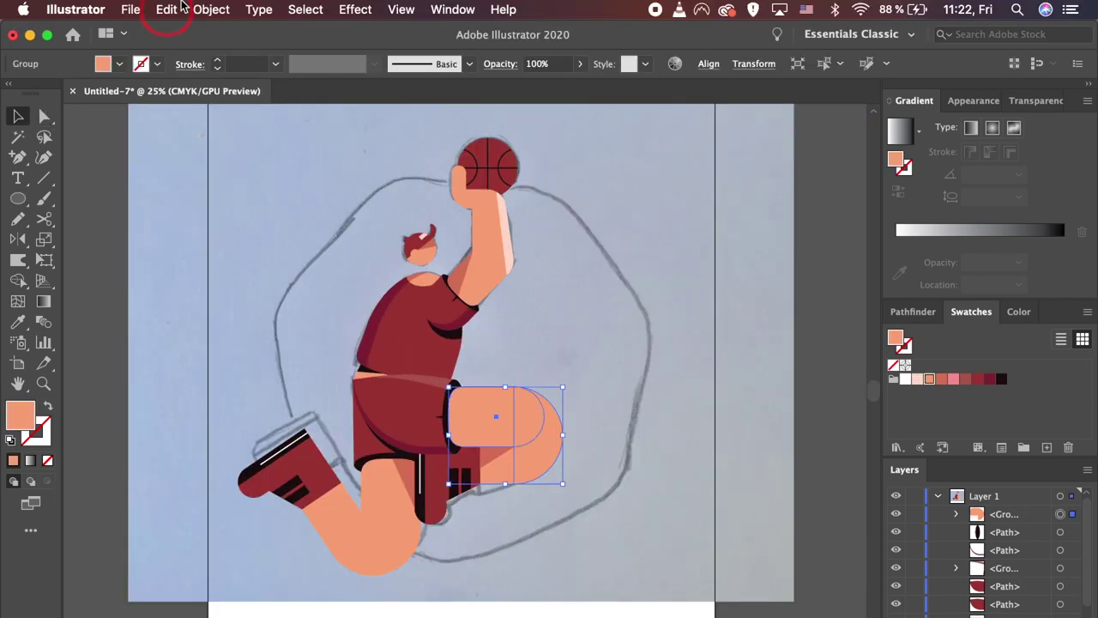
pyautogui.click(168, 9)
pyautogui.click(195, 89)
pyautogui.click(171, 11)
pyautogui.click(194, 122)
pyautogui.hotkey('ctrl', 'f')
pyautogui.click(913, 312)
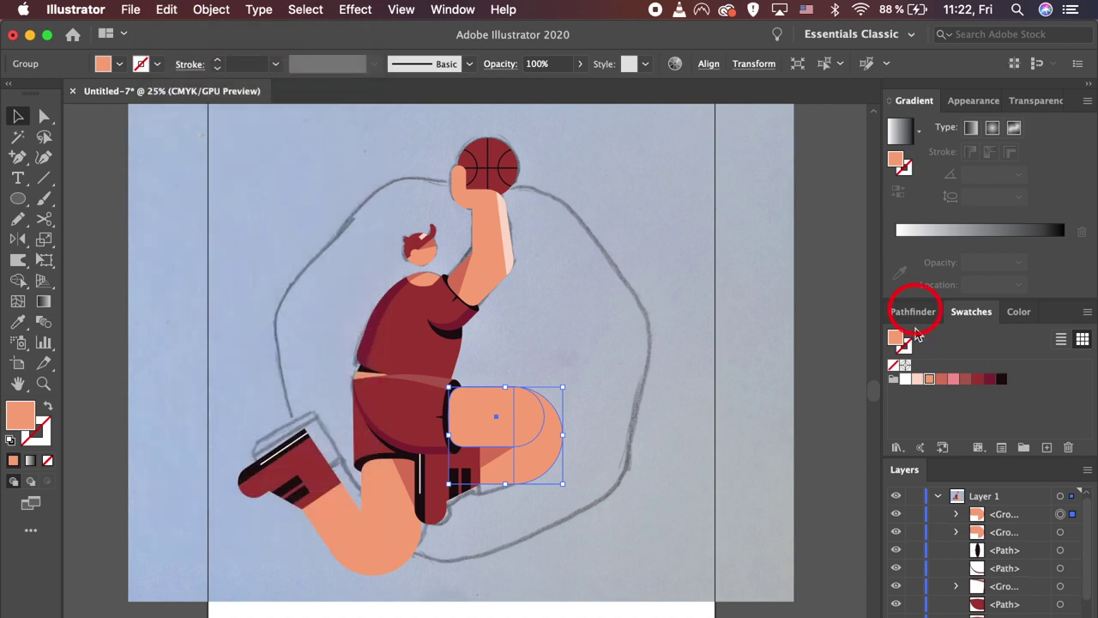
pyautogui.click(898, 357)
pyautogui.press('super+minus')
pyautogui.press('super+minus')
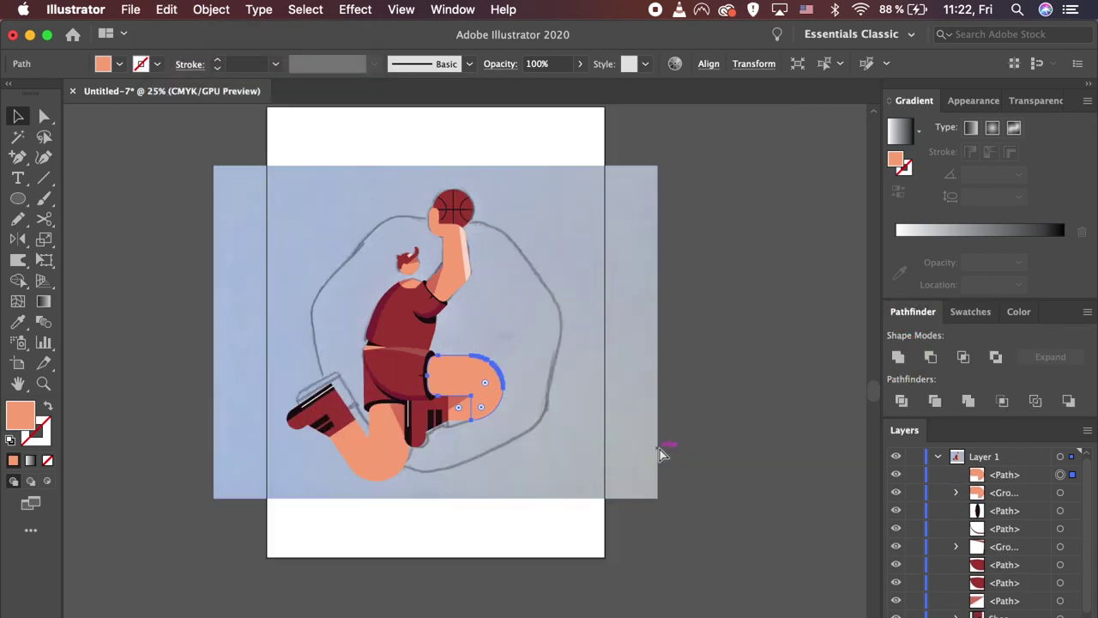
# Step: Draw a curved Pencil line inside the front knee's upper outer edge and move its start anchor just outside the skin outline
pyautogui.press('super+equal')
pyautogui.press('super+equal')
pyautogui.press('super+equal')
pyautogui.press('super+equal')
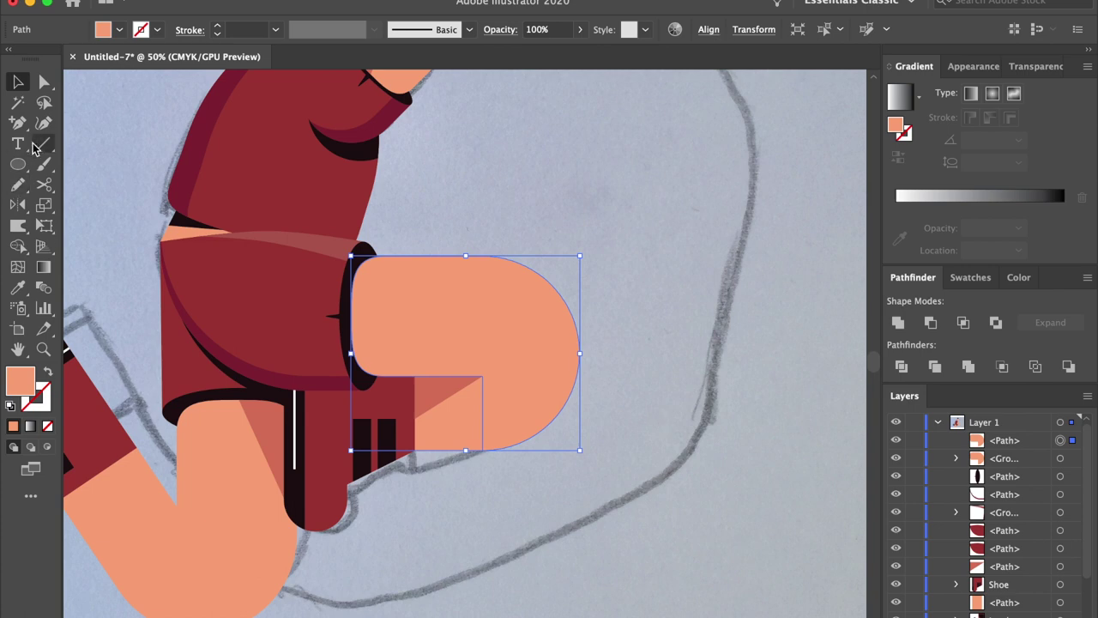
pyautogui.click(19, 184)
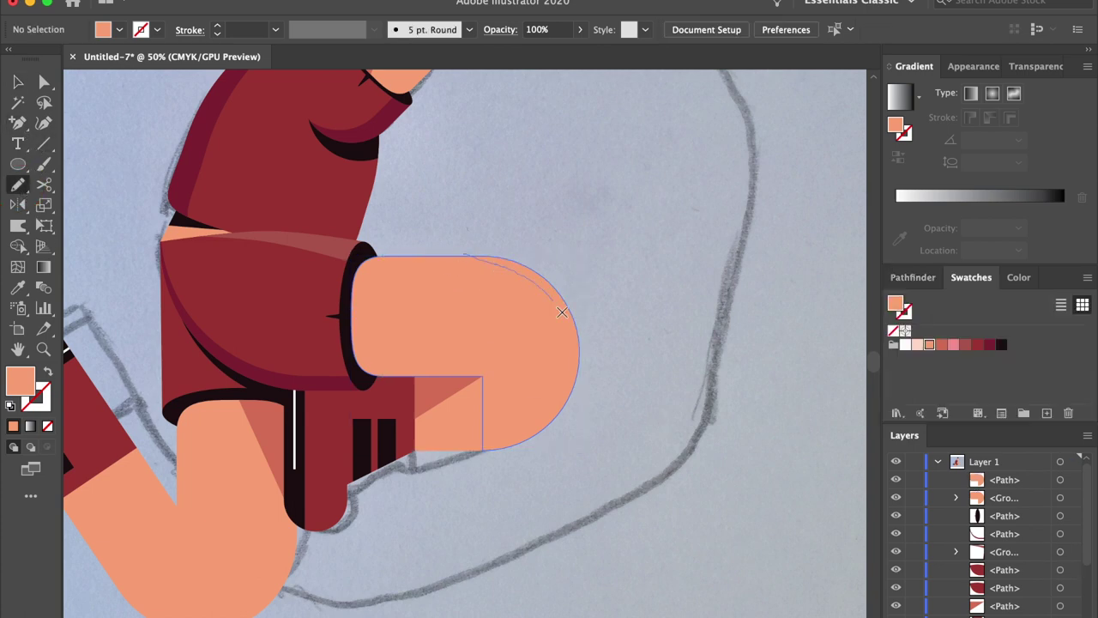
pyautogui.moveTo(562, 312); pyautogui.dragTo(583, 454)
pyautogui.press('a')
pyautogui.press('super+plus')
pyautogui.press('super+plus')
pyautogui.click(420, 364)
pyautogui.moveTo(294, 346); pyautogui.dragTo(274, 339)
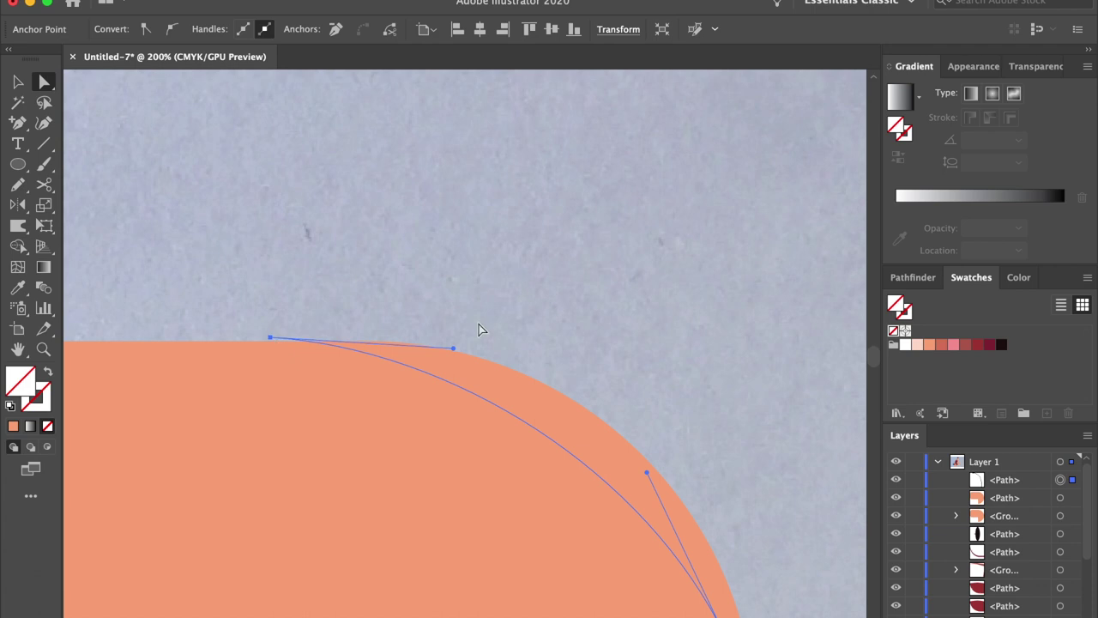
# Step: Divide the united front-leg skin copy along the drawn curve with Pathfinder Divide
pyautogui.press('super+minus')
pyautogui.press('super+minus')
pyautogui.keyDown('shift'); pyautogui.click(540, 450); pyautogui.keyUp('shift')
pyautogui.click(912, 277)
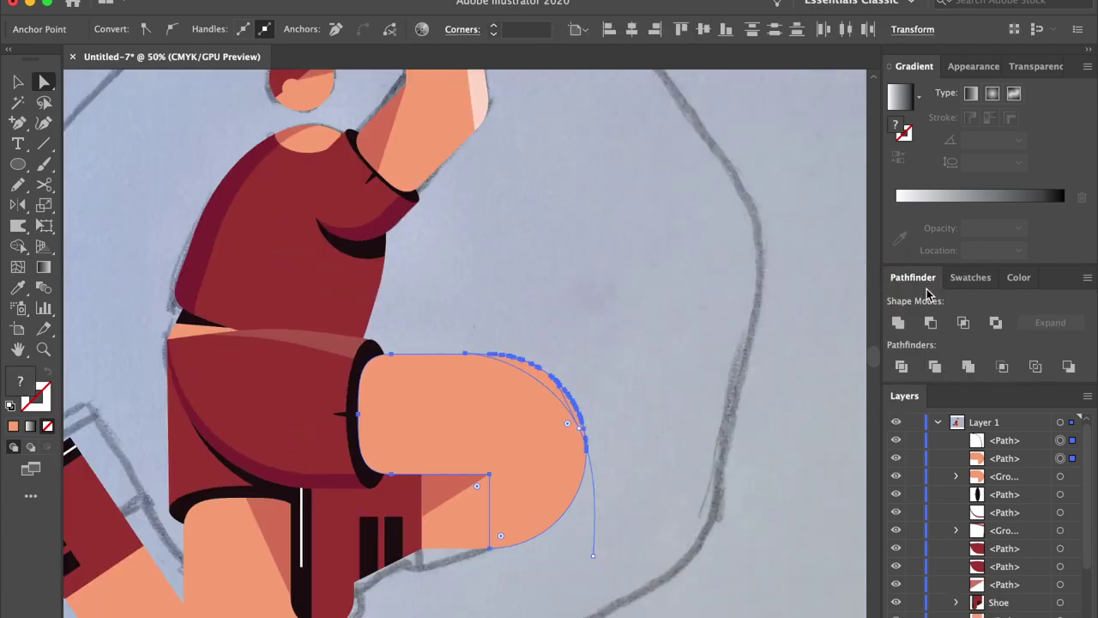
pyautogui.click(901, 366)
pyautogui.click(650, 433)
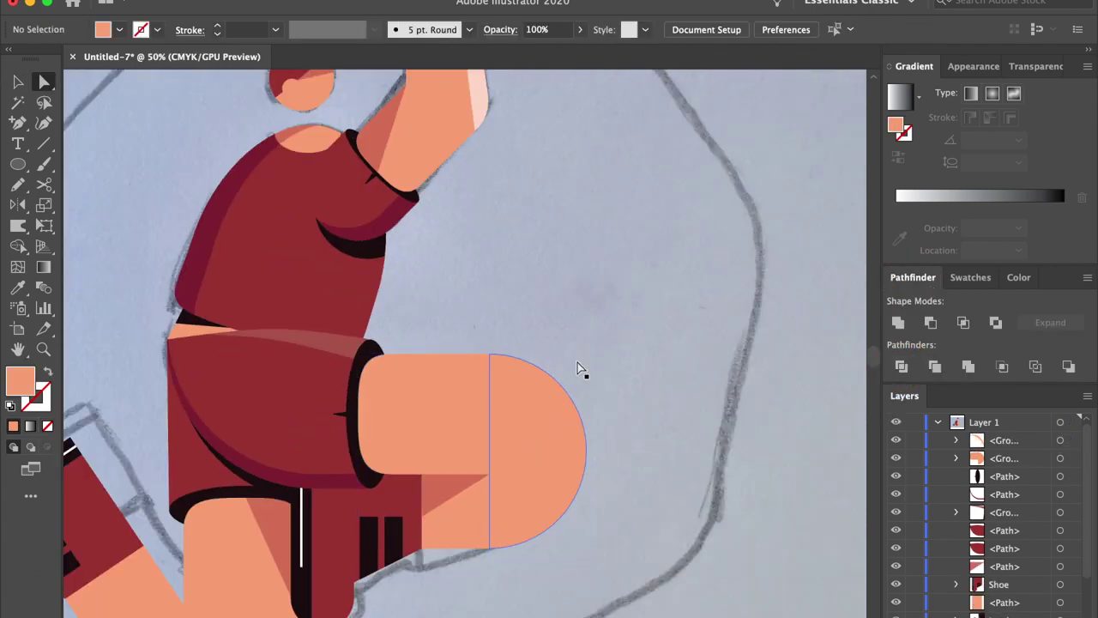
# Step: Fill the narrow strip along the front knee's outer edge with the pale pink swatch as a highlight
pyautogui.click(551, 375)
pyautogui.click(972, 277)
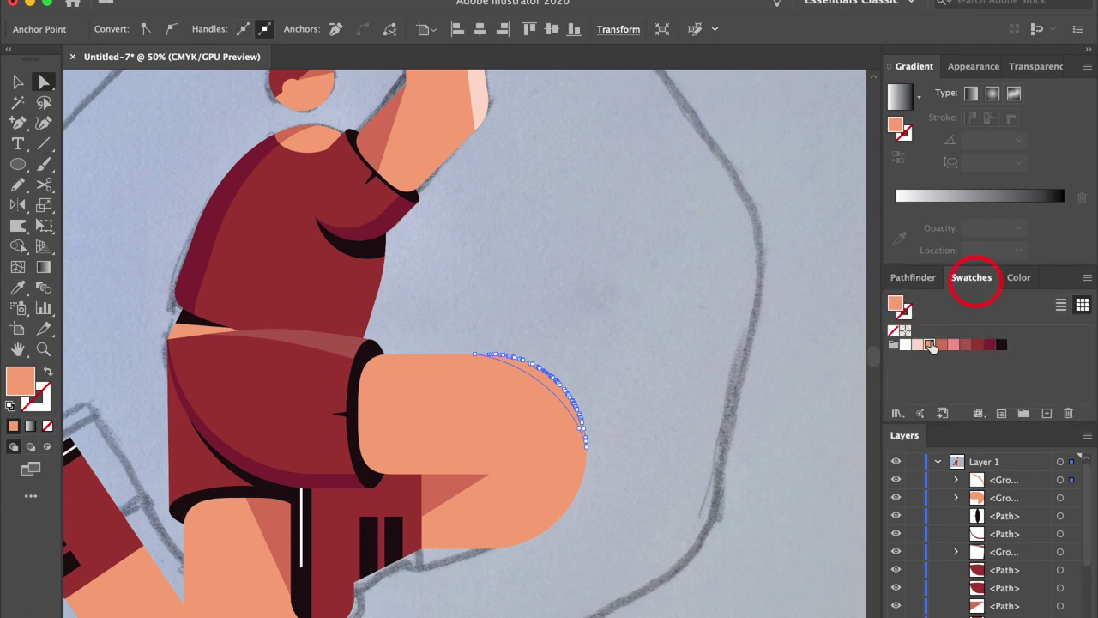
pyautogui.click(931, 346)
pyautogui.click(698, 331)
pyautogui.press('super+minus')
pyautogui.press('super+minus')
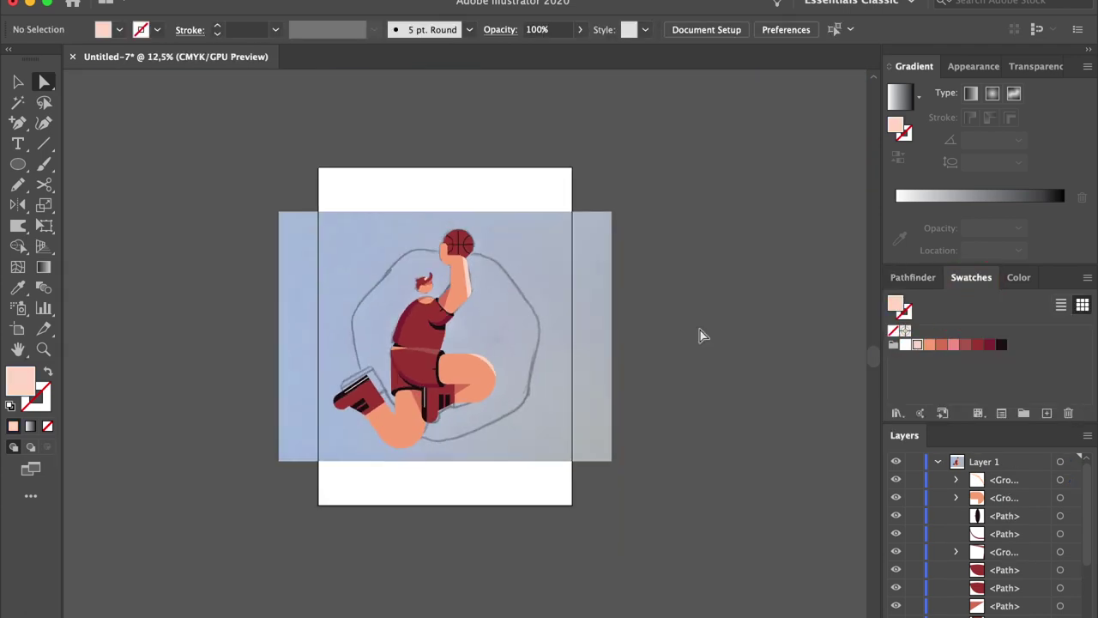
# Step: Group the front leg with its shoe and shorts pieces and name the group Leg
pyautogui.press('v')
pyautogui.moveTo(545, 446); pyautogui.dragTo(429, 375)
pyautogui.moveTo(544, 446); pyautogui.dragTo(407, 310)
pyautogui.click(411, 418)
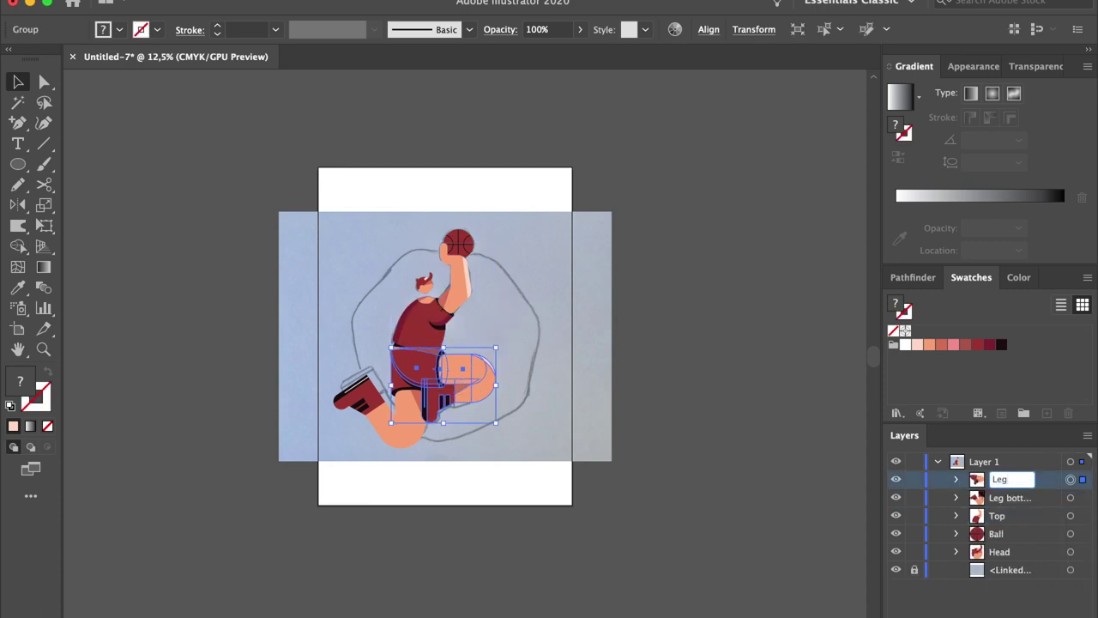
# Step: Group the two leg groups together and name the group Bottom
pyautogui.click(648, 397)
pyautogui.moveTo(315, 378); pyautogui.dragTo(455, 429)
pyautogui.press('super+g')
pyautogui.doubleClick(1009, 480)
pyautogui.write('Bottom')
pyautogui.click(541, 500)
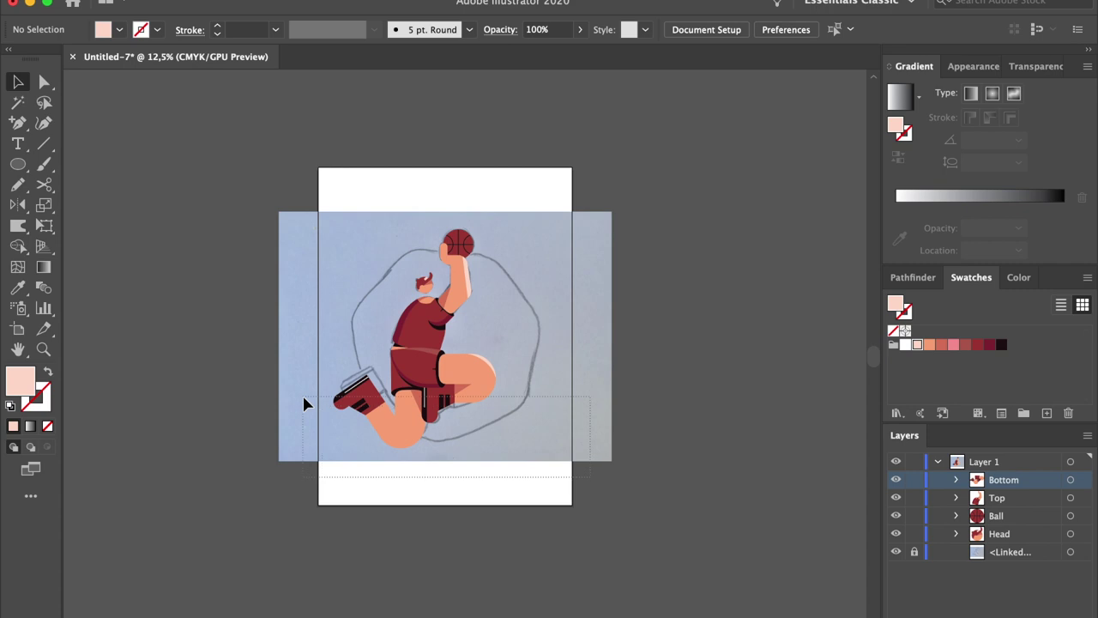
# Step: Group the Bottom, Top, Ball and Head groups together and name the group Figure
pyautogui.press('super+a')
pyautogui.press('super+g')
pyautogui.doubleClick(998, 485)
pyautogui.write('Figure')
pyautogui.click(636, 361)
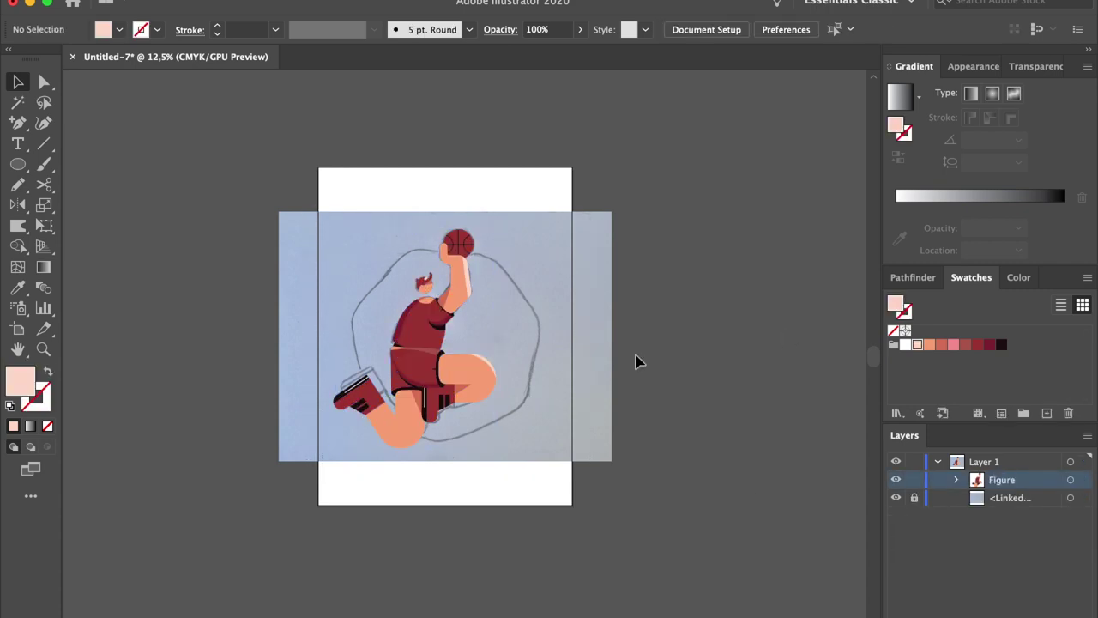
# Step: Create a pink polygon with 7 sides and a 610 px radius
pyautogui.click(18, 163)
pyautogui.click(94, 226)
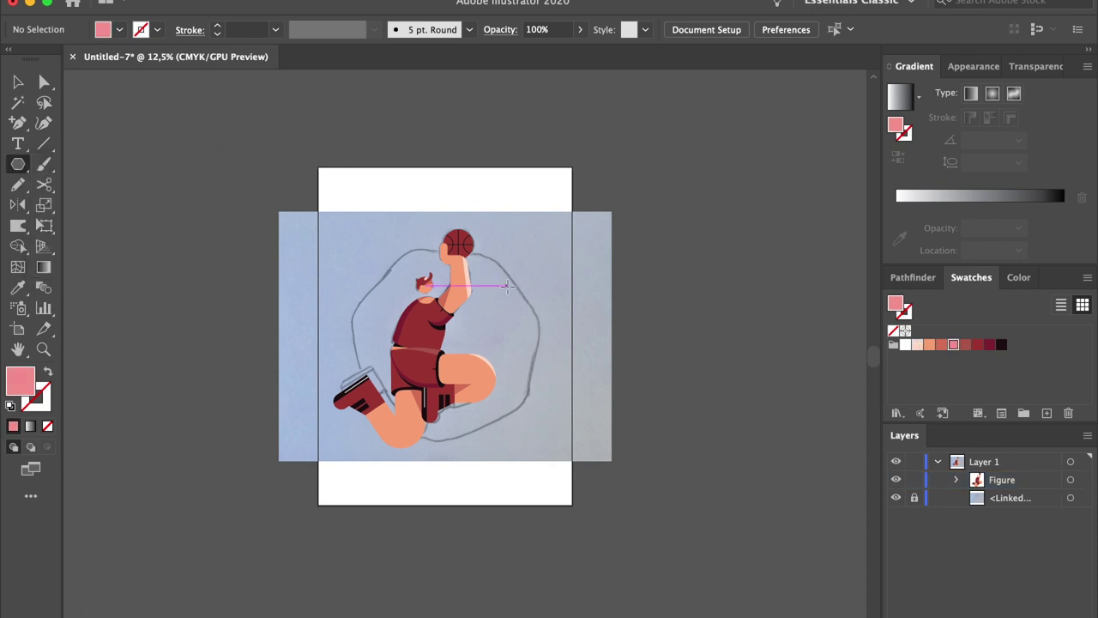
pyautogui.click(507, 286)
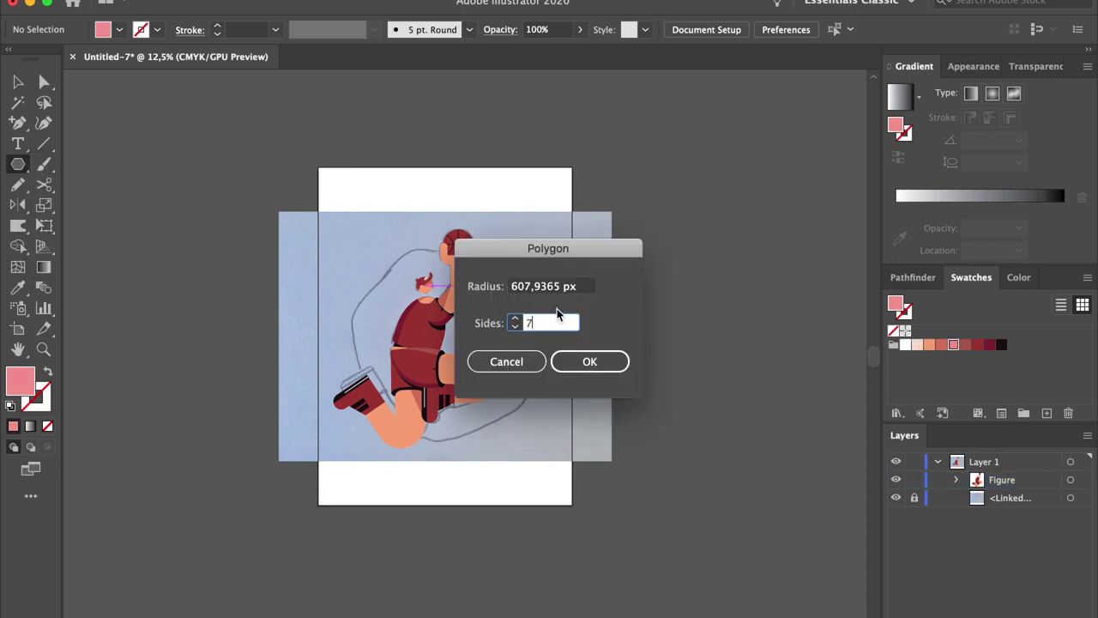
pyautogui.click(558, 285)
pyautogui.write('610')
pyautogui.press('Return')
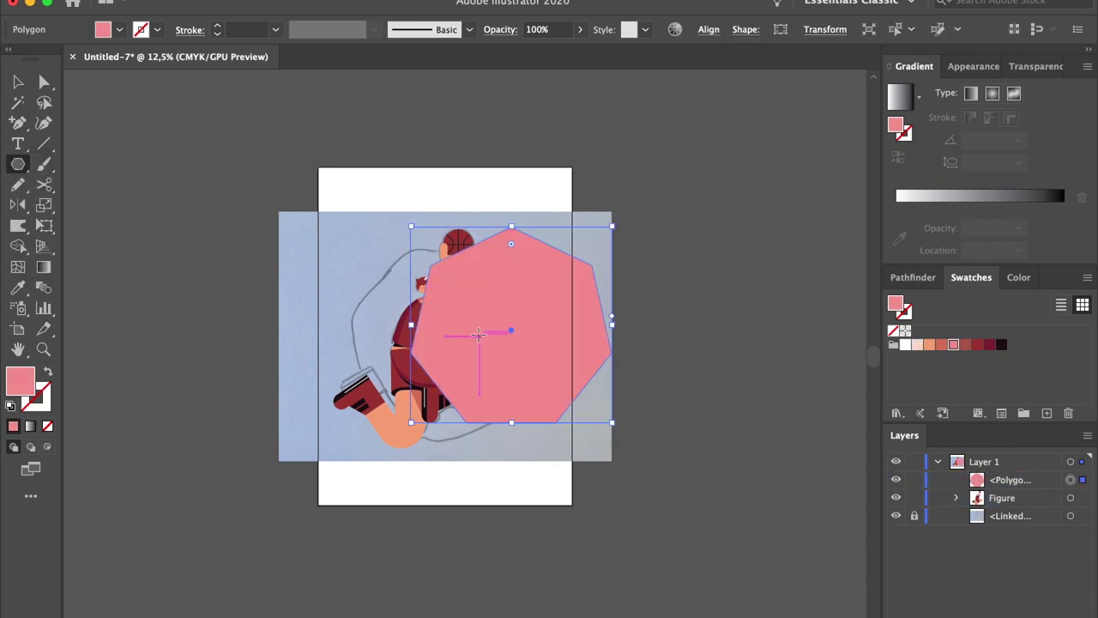
# Step: Round all corners of the pink heptagon and rotate it slightly toward the sketched shape's orientation
pyautogui.press('v')
pyautogui.moveTo(512, 244); pyautogui.dragTo(520, 262)
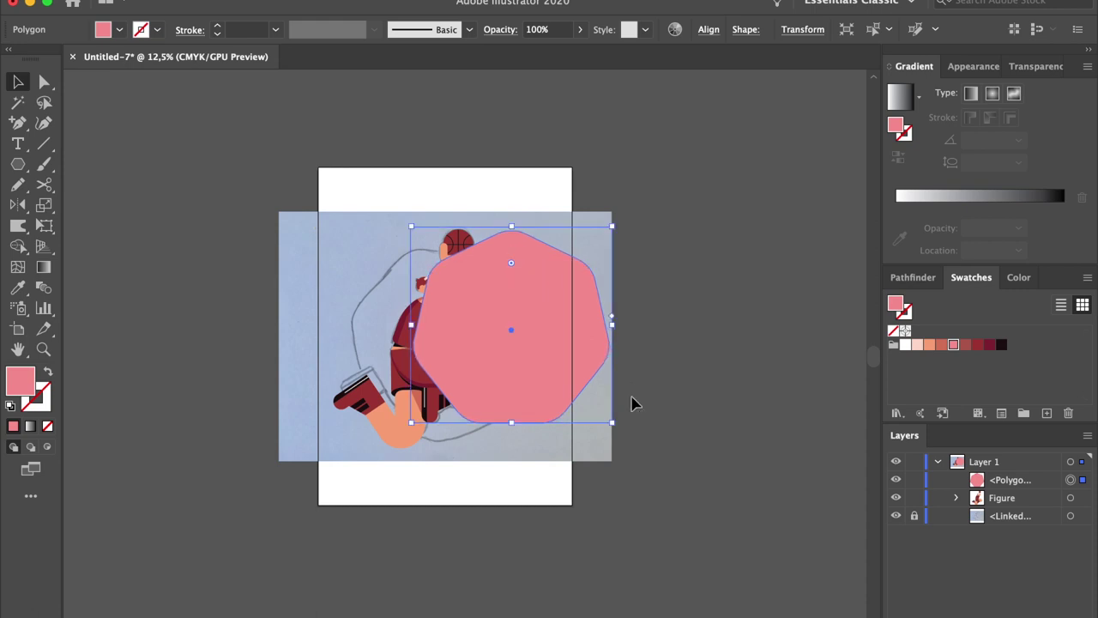
pyautogui.moveTo(620, 424); pyautogui.dragTo(639, 401)
# Step: Fit the heptagon over the sketched outline around the player and place it beneath the Figure group
pyautogui.moveTo(552, 363); pyautogui.dragTo(481, 387)
pyautogui.moveTo(575, 428); pyautogui.dragTo(580, 417)
pyautogui.moveTo(519, 395); pyautogui.dragTo(517, 384)
pyautogui.moveTo(989, 489); pyautogui.dragTo(930, 495)
pyautogui.click(605, 505)
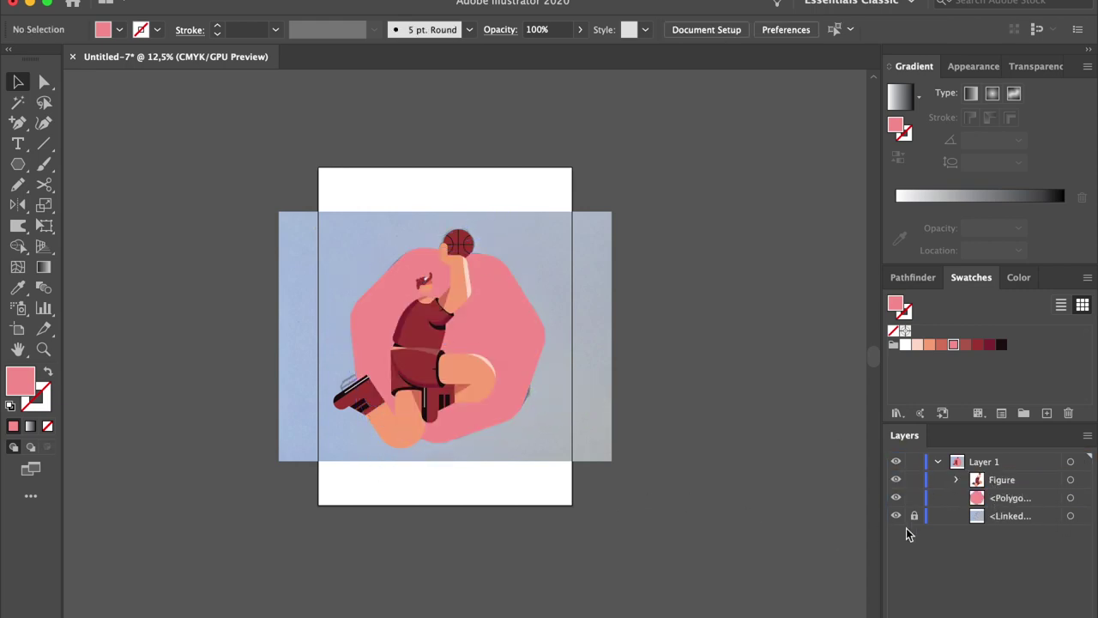
# Step: Hide the linked sketch image and add a pale pink rectangle covering the artboard, stacked beneath the heptagon
pyautogui.click(895, 516)
pyautogui.moveTo(17, 164); pyautogui.dragTo(43, 163)
pyautogui.moveTo(317, 168); pyautogui.dragTo(572, 505)
pyautogui.click(918, 345)
pyautogui.moveTo(1000, 481); pyautogui.dragTo(944, 524)
# Step: Group the background rectangle with the pink heptagon and name the group Bgrd
pyautogui.press('v')
pyautogui.keyDown('shift'); pyautogui.click(527, 344); pyautogui.keyUp('shift')
pyautogui.press('super+g')
pyautogui.doubleClick(1008, 497)
pyautogui.write('Bgrd')
pyautogui.press('Return')
pyautogui.click(633, 426)
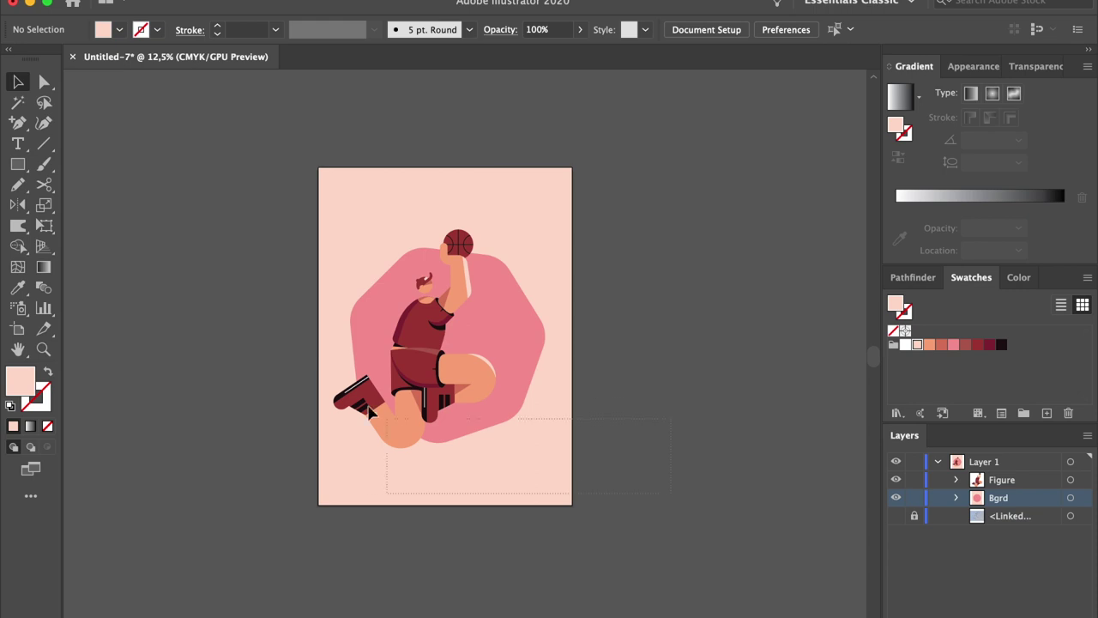
# Step: Group the Figure and Bgrd groups together and name the group Vector
pyautogui.press('super+a')
pyautogui.press('super+g')
pyautogui.click(768, 444)
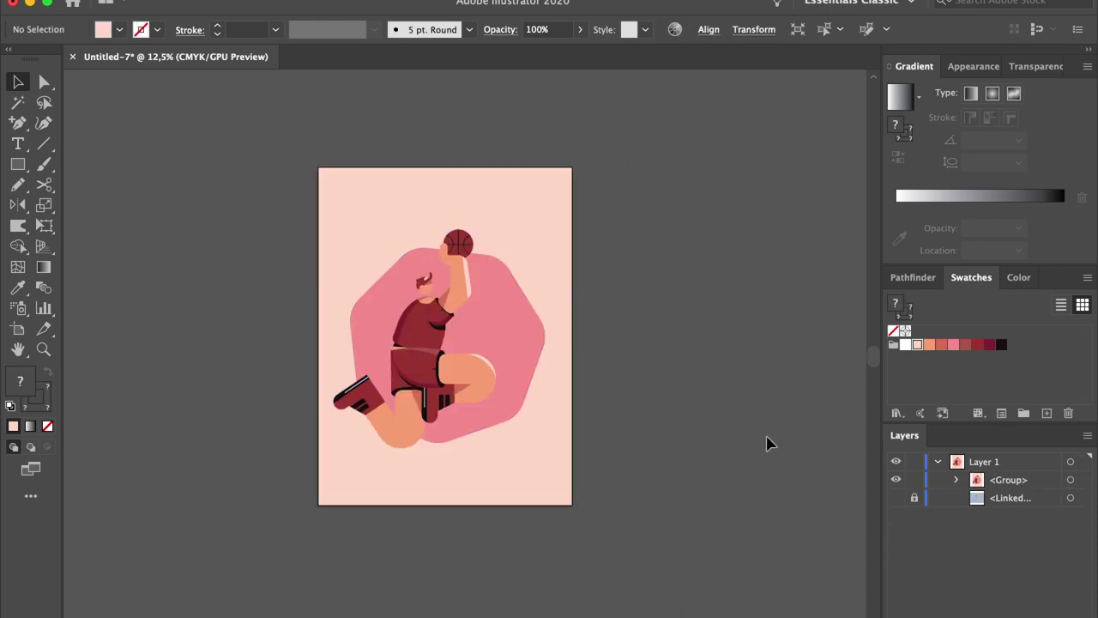
pyautogui.click(1009, 480)
pyautogui.doubleClick(1009, 480)
pyautogui.write('Ve')
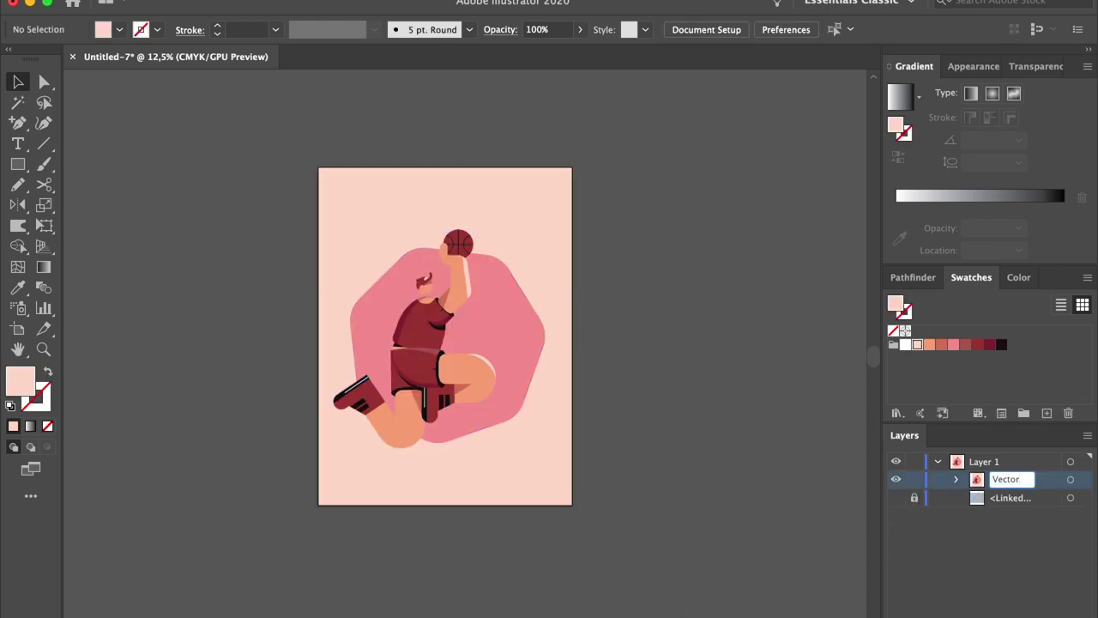
pyautogui.write('ctor')
pyautogui.press('Return')
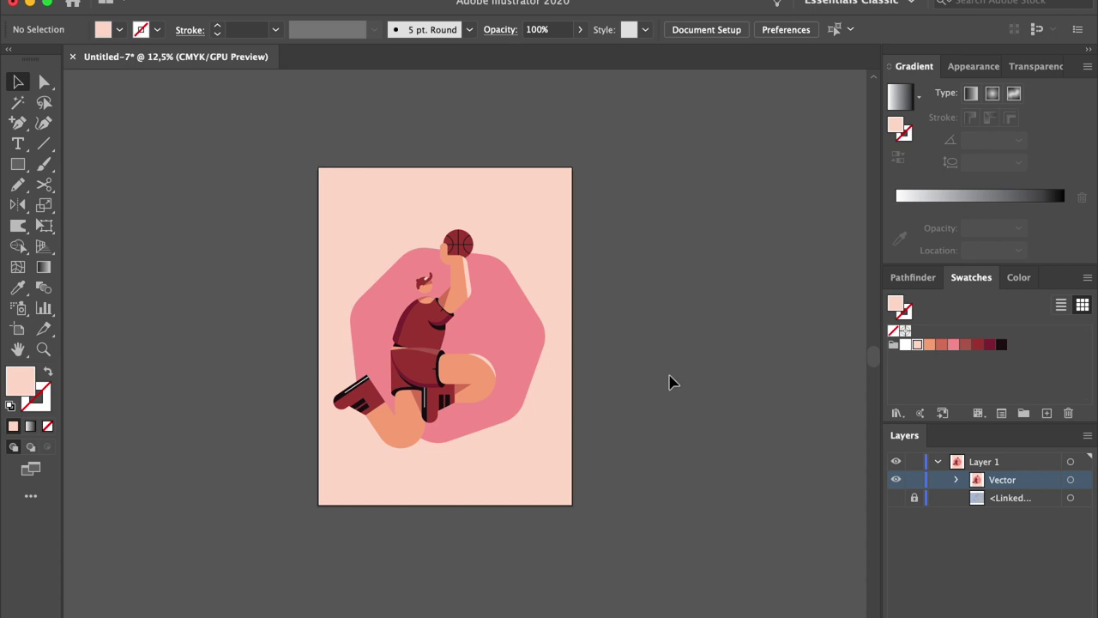
# Step: Export the illustration to the Desktop as a PNG named Player, using the artboards
pyautogui.click(131, 10)
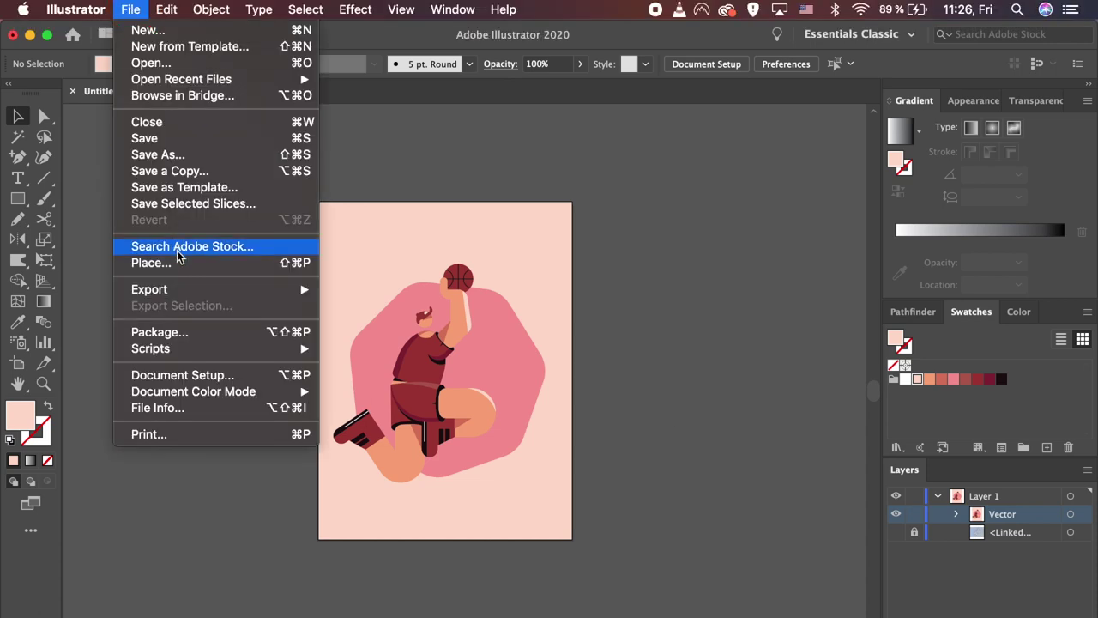
pyautogui.moveTo(180, 294)
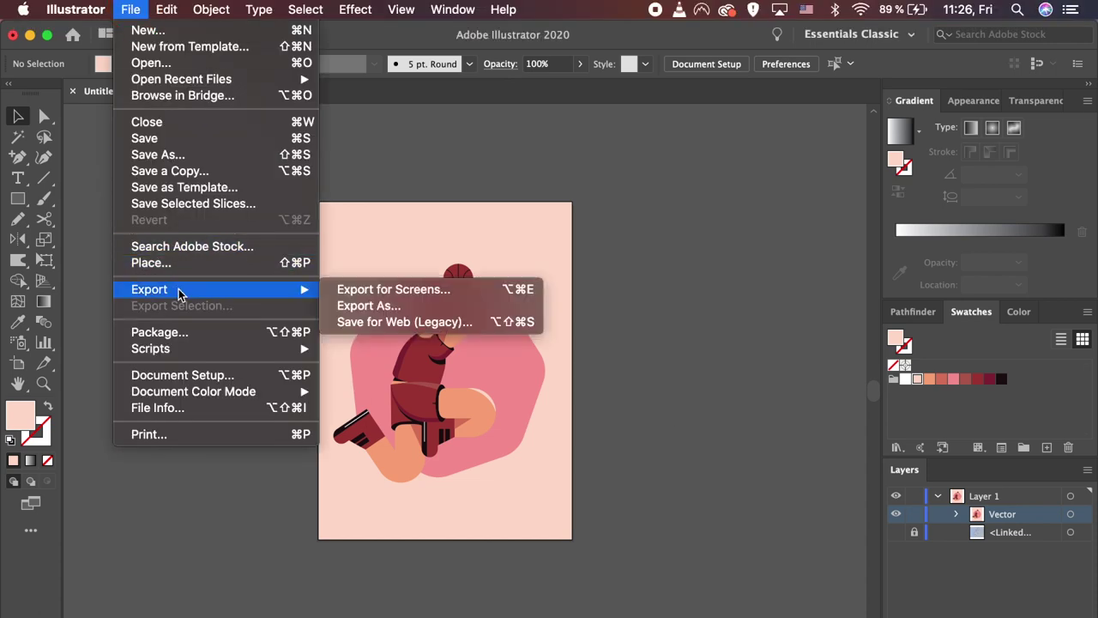
pyautogui.click(347, 306)
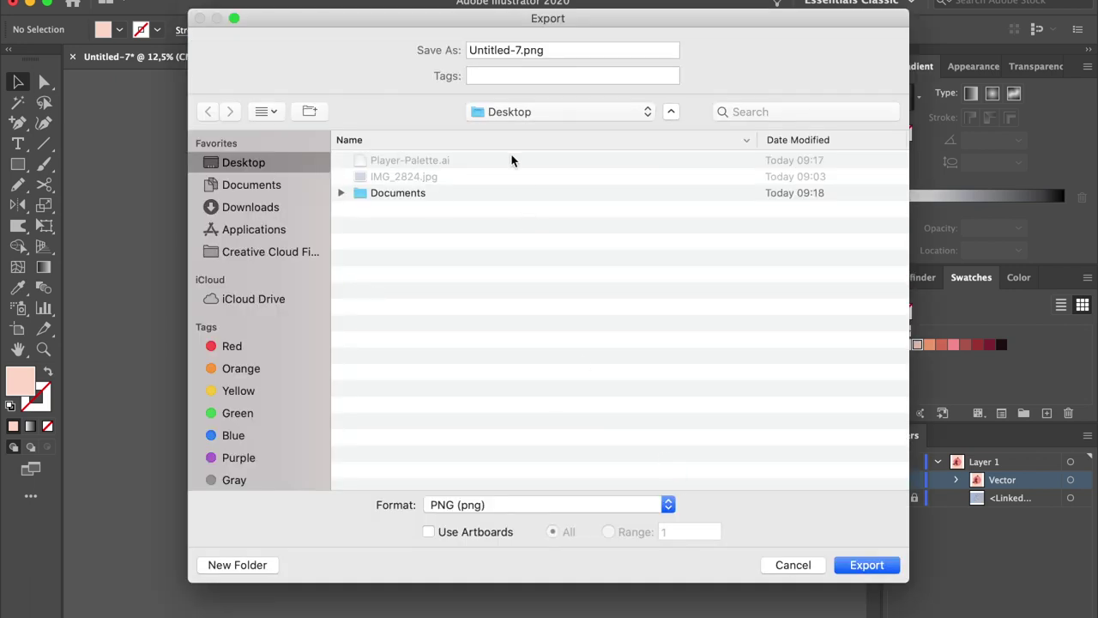
pyautogui.tripleClick(483, 47)
pyautogui.write('Player')
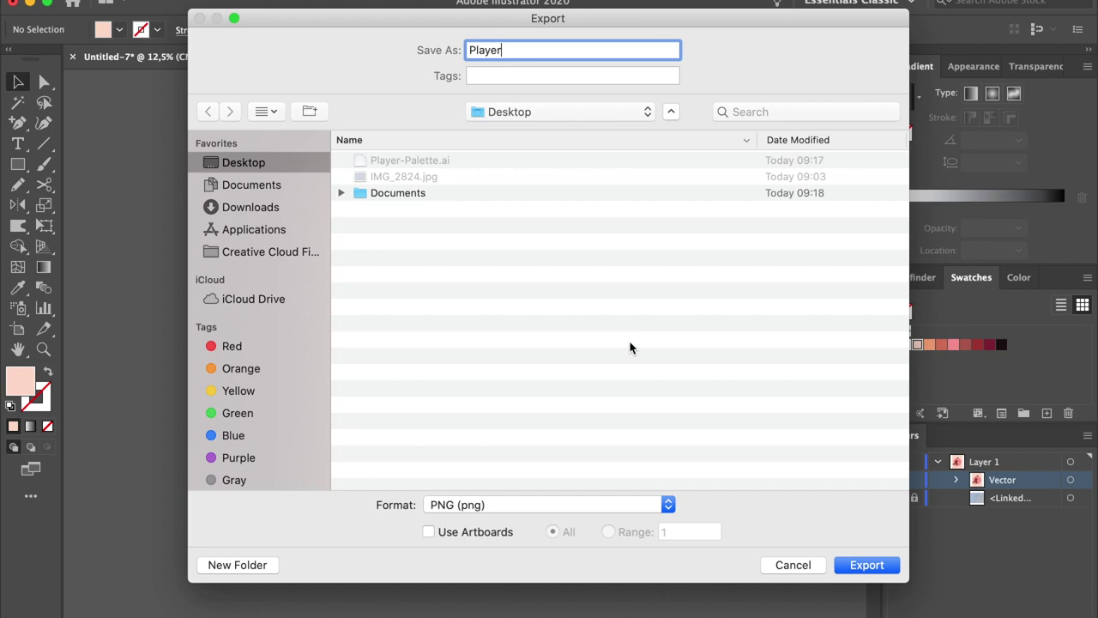
pyautogui.click(494, 532)
pyautogui.click(890, 563)
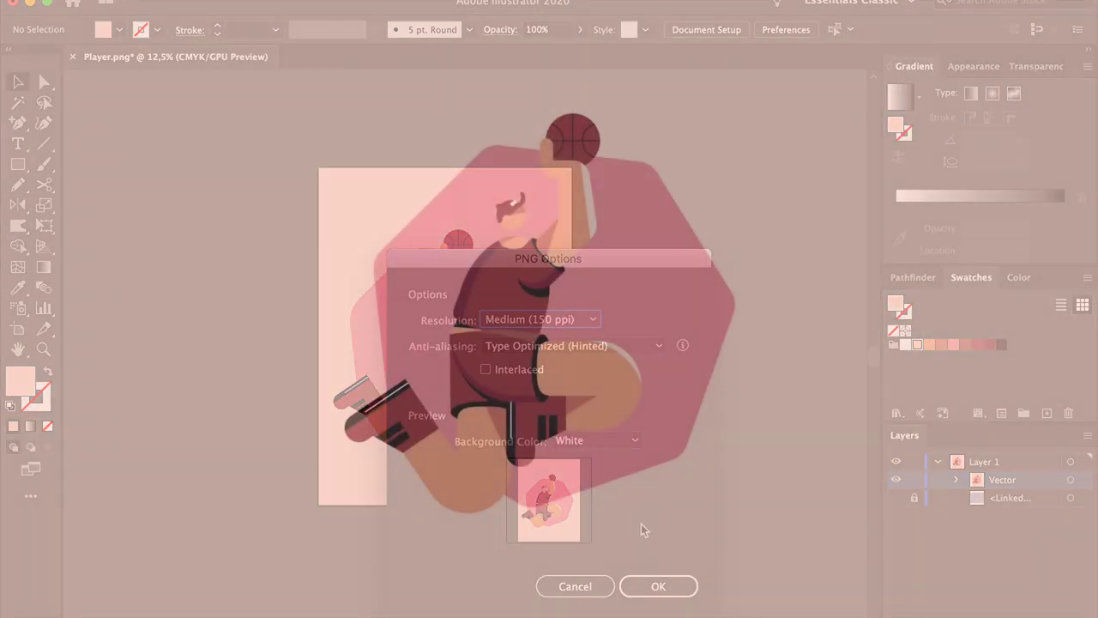